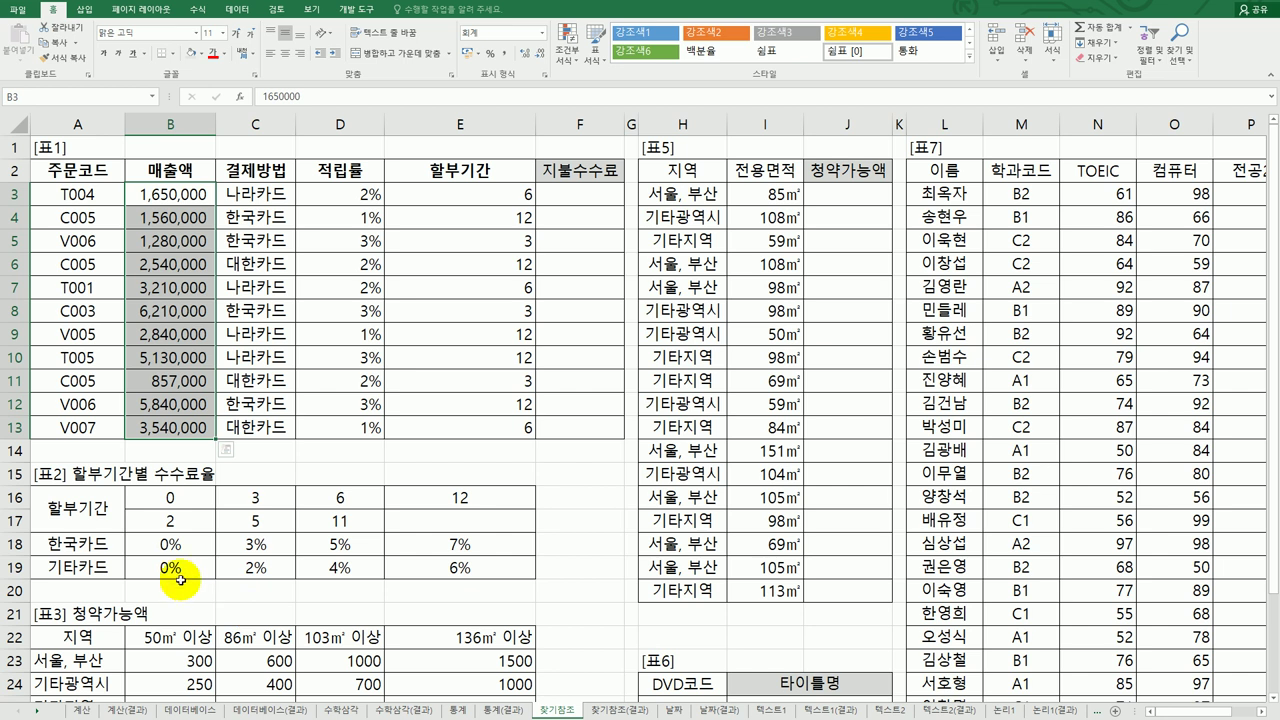
click(172, 545)
drag(172, 545, 485, 569)
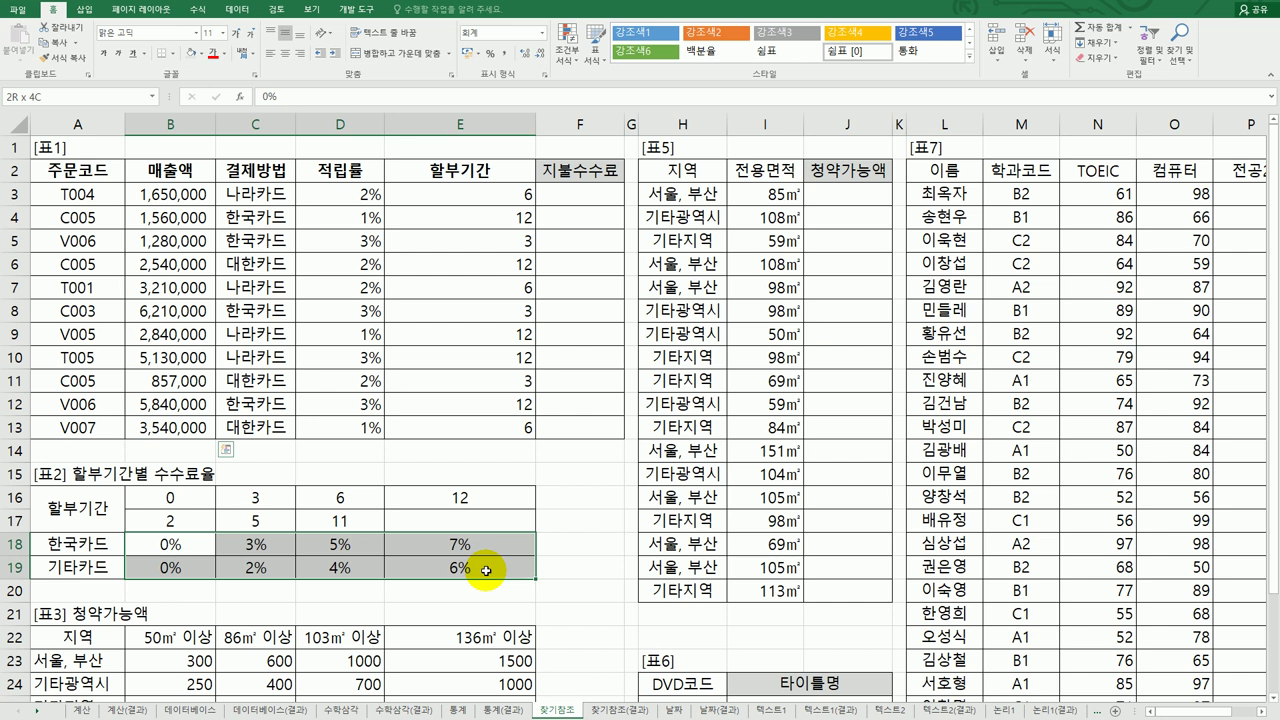
click(590, 196)
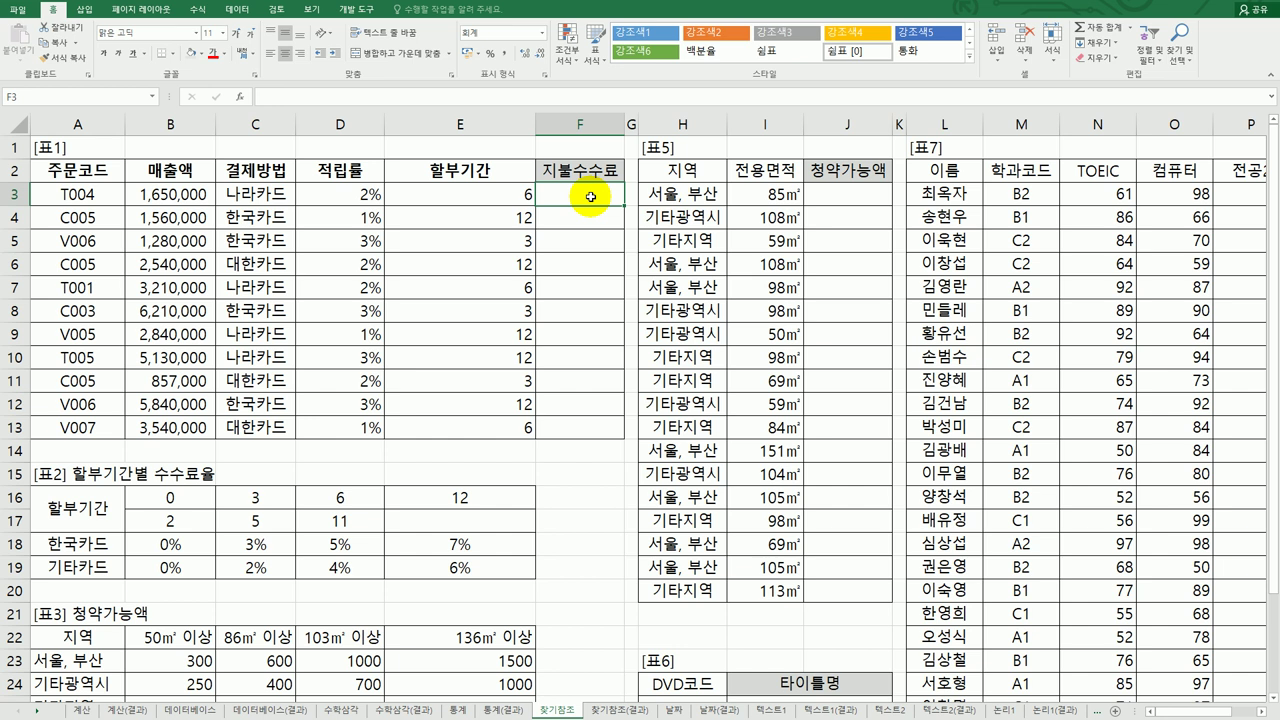
text(=)
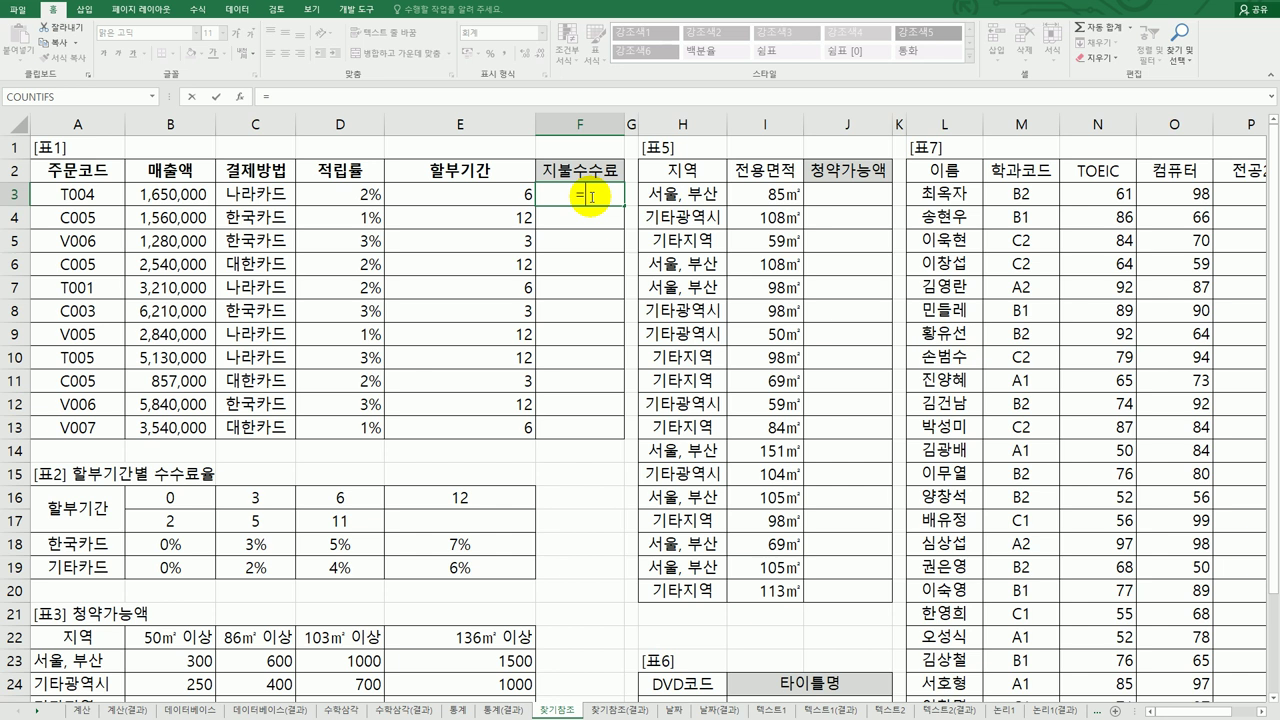
click(165, 194)
text(*)
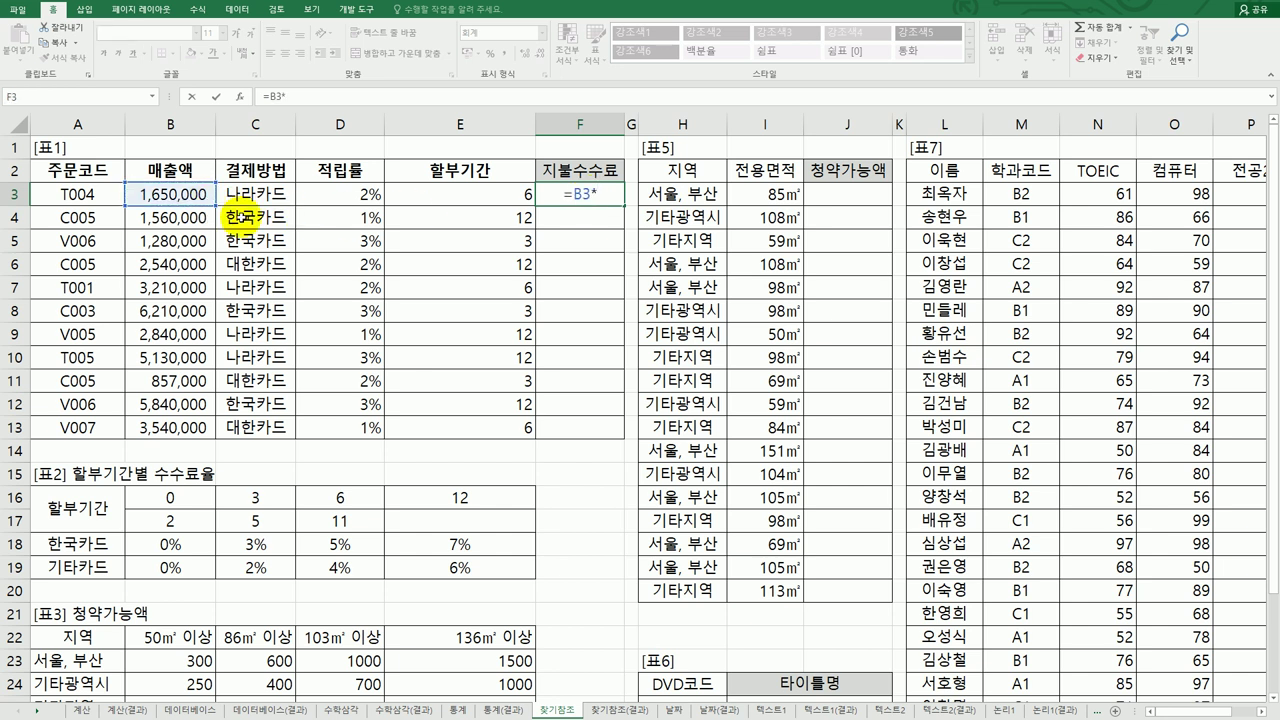
text(hl)
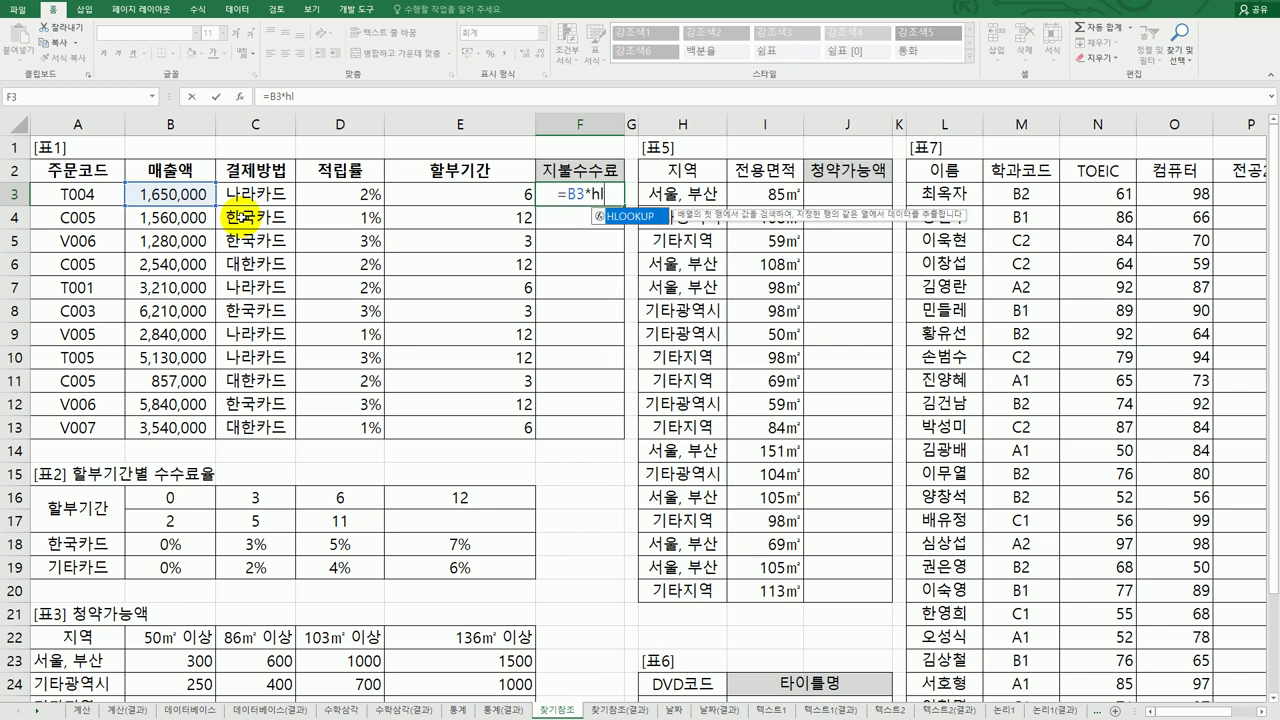
double_click(625, 216)
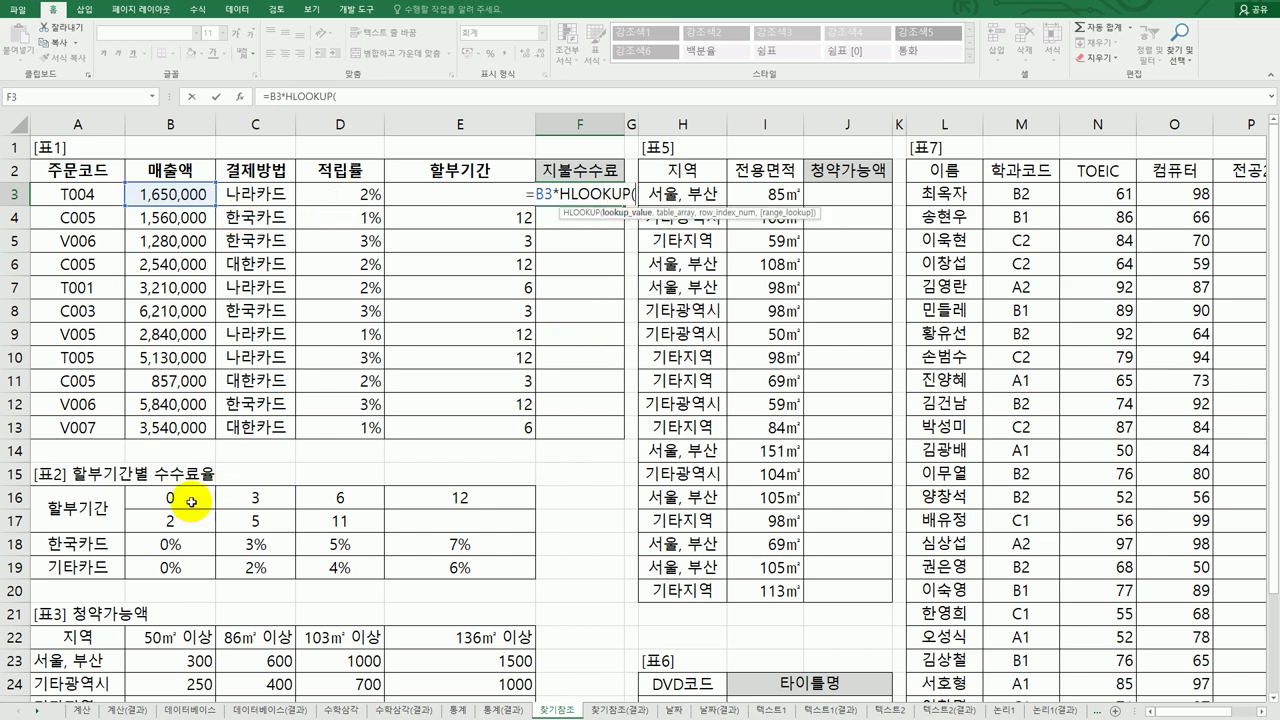
click(399, 194)
text(,)
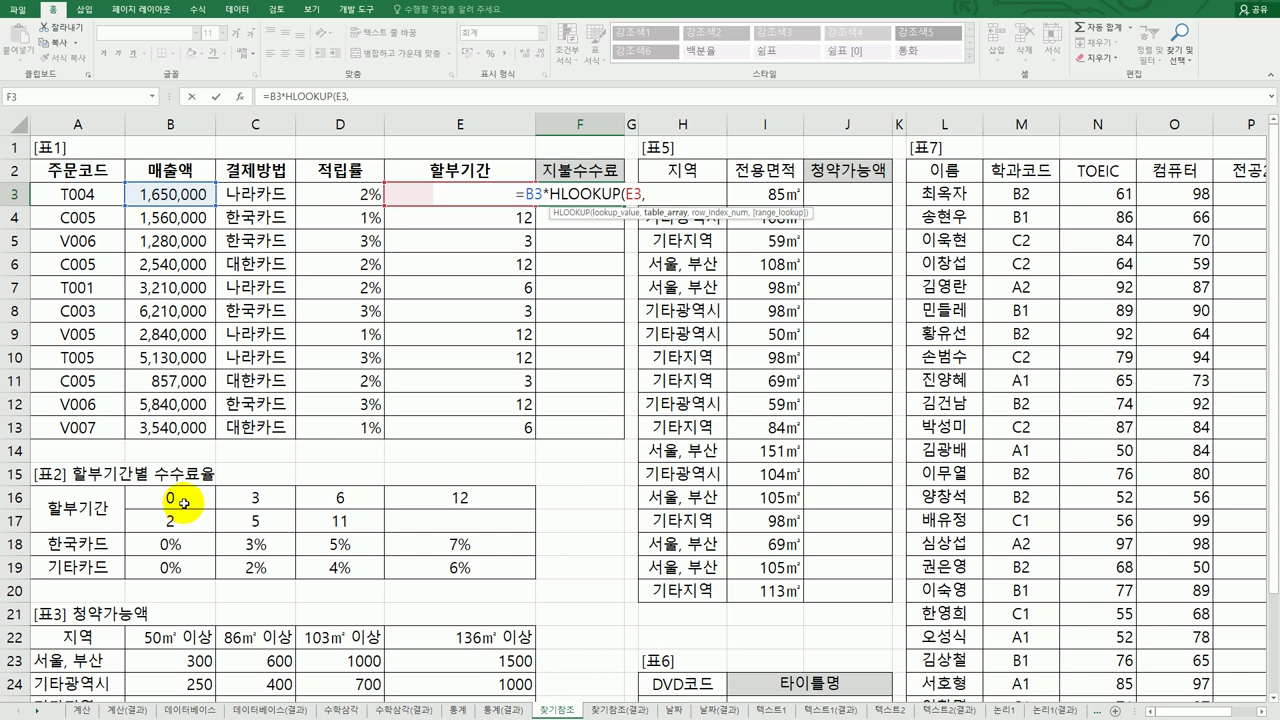
drag(182, 503, 427, 569)
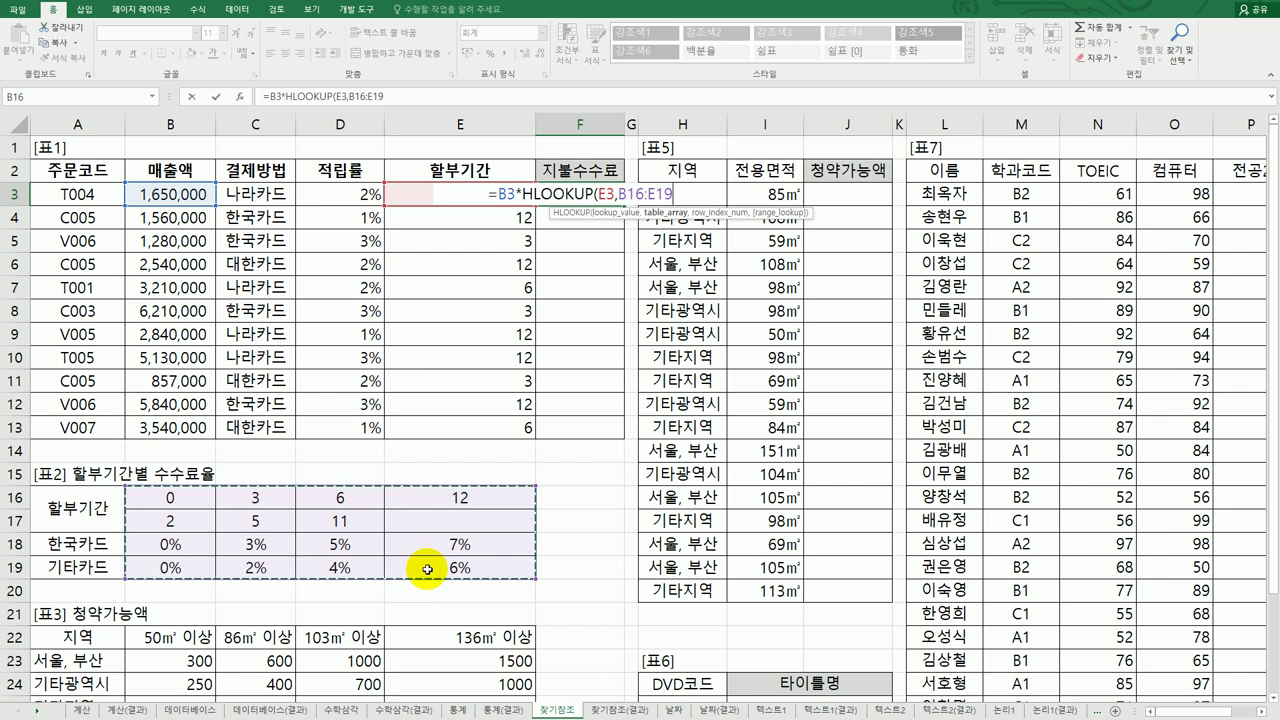
key(Escape)
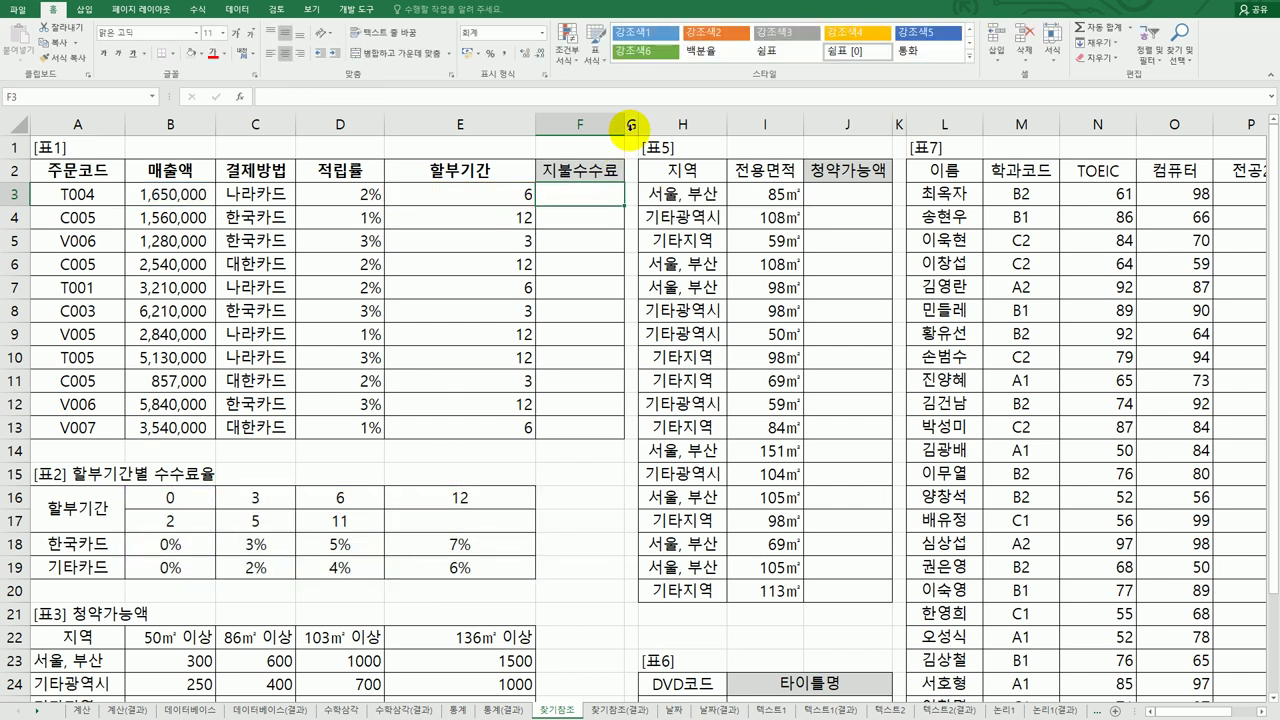
Insert a blank column directly after the 지불수수료 column.
click(626, 123)
right_click(632, 123)
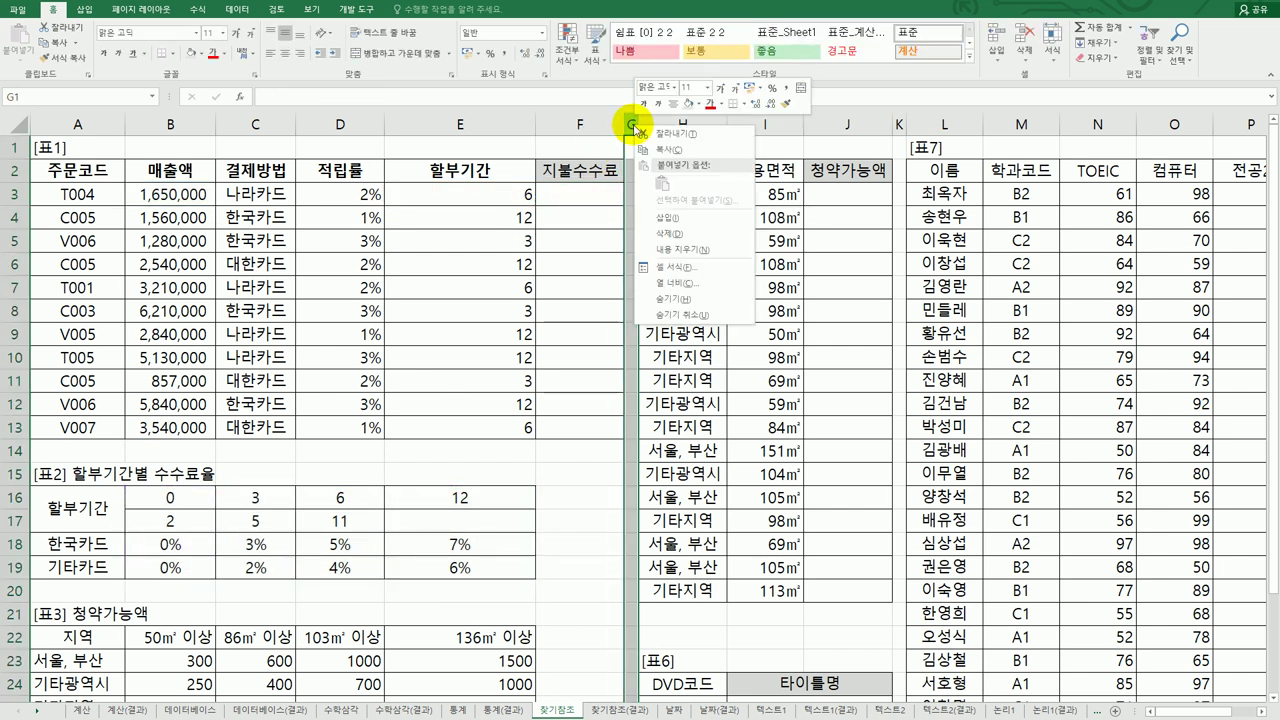
click(658, 217)
Start a formula in G3 that multiplies the sales amount in B3 by an HLOOKUP function.
click(666, 201)
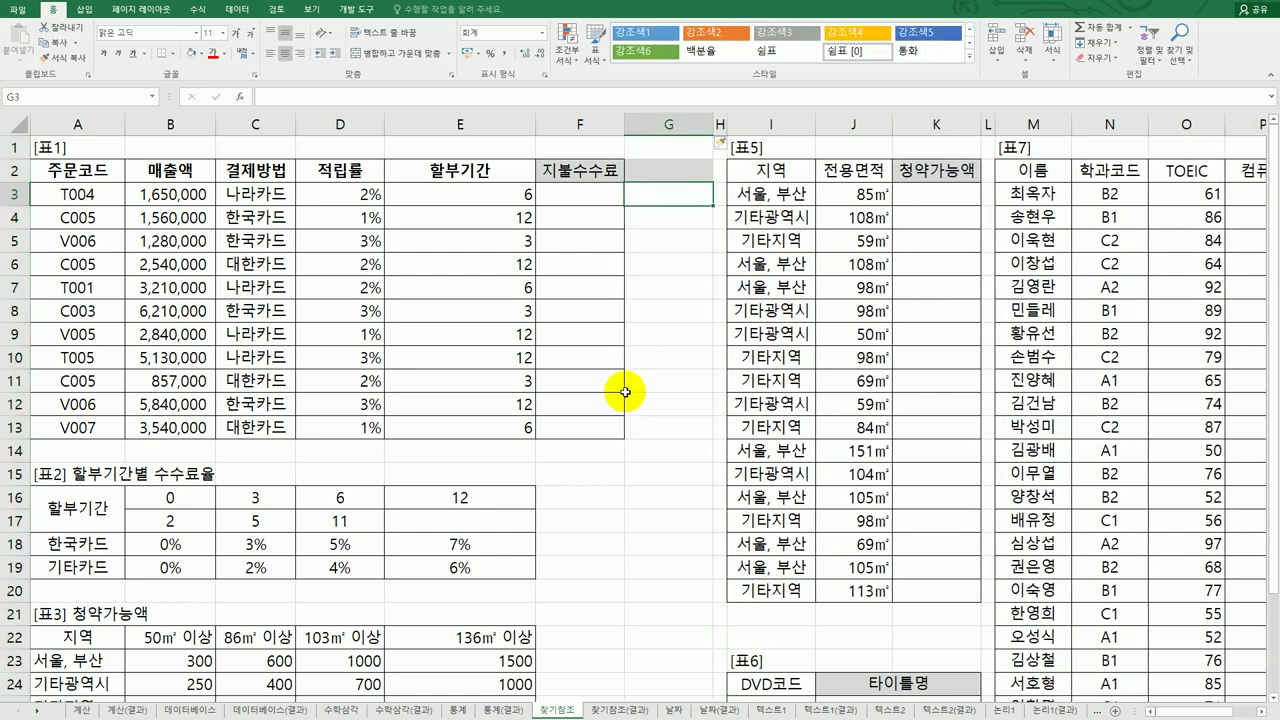
text(=)
click(189, 197)
text(*)
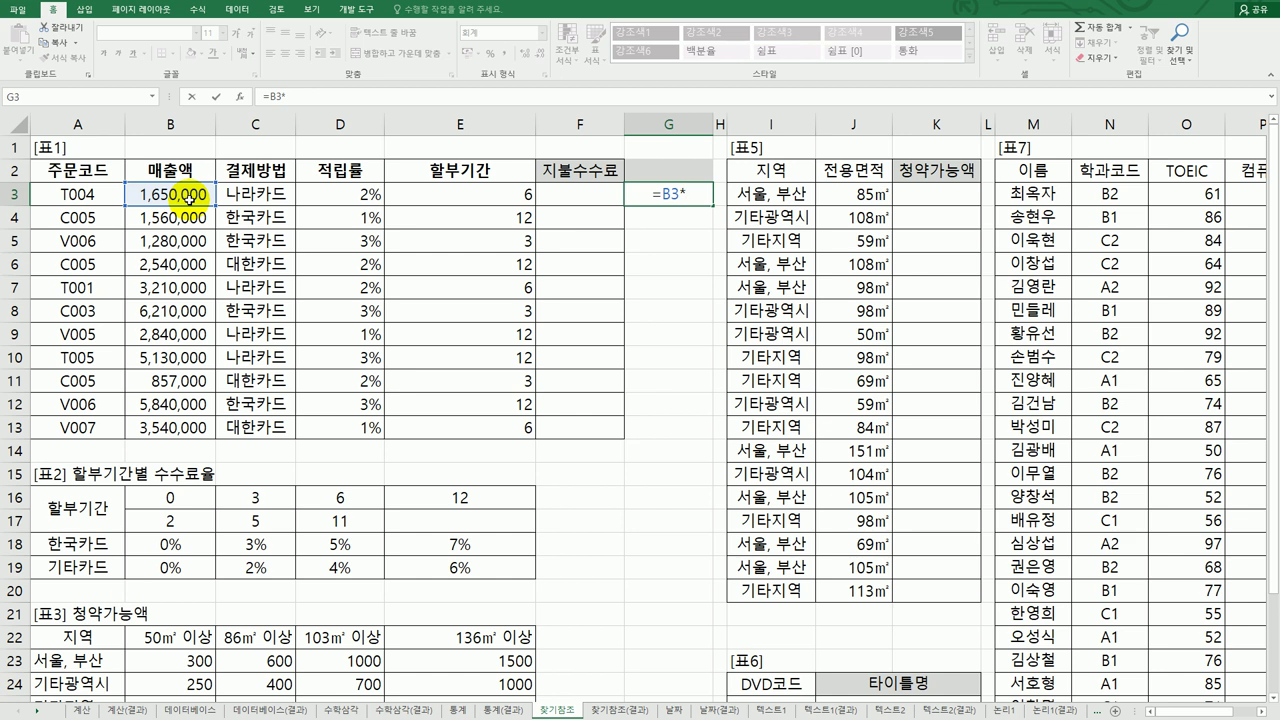
text(hl)
key(Tab)
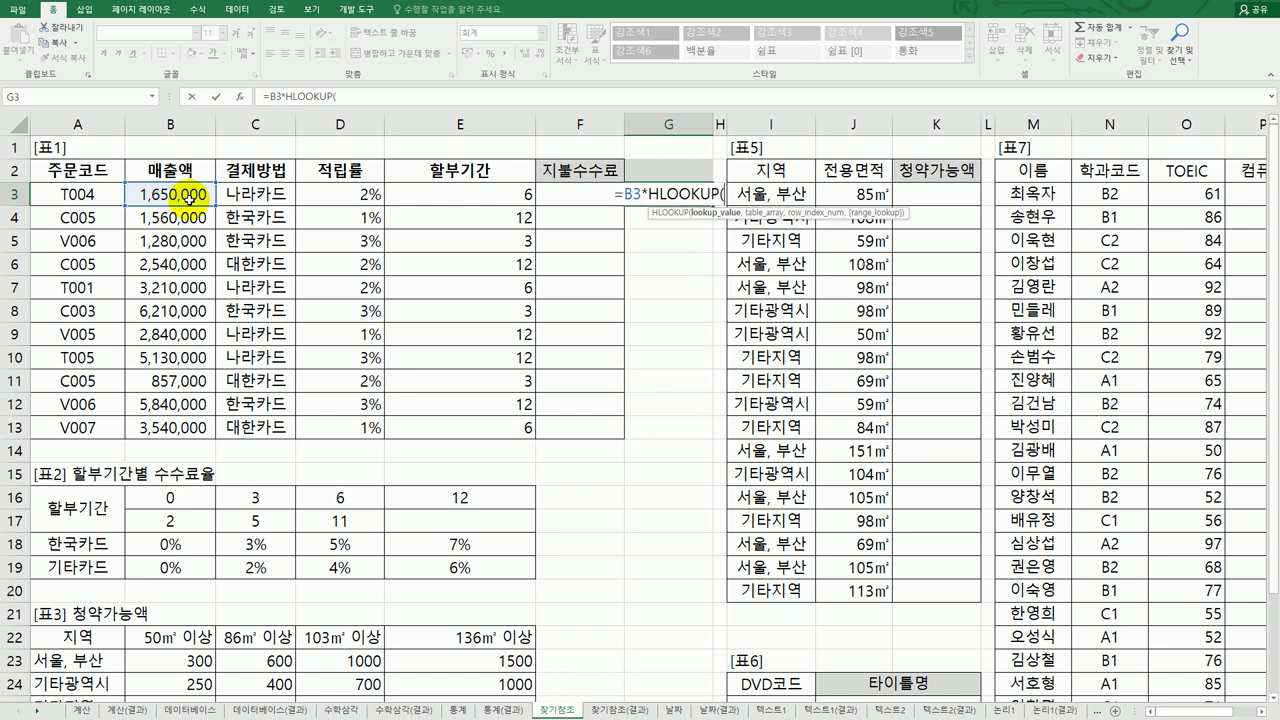
Give HLOOKUP the instalment period E3 as lookup value and the absolute range $B$16:$E$19 as table.
click(484, 192)
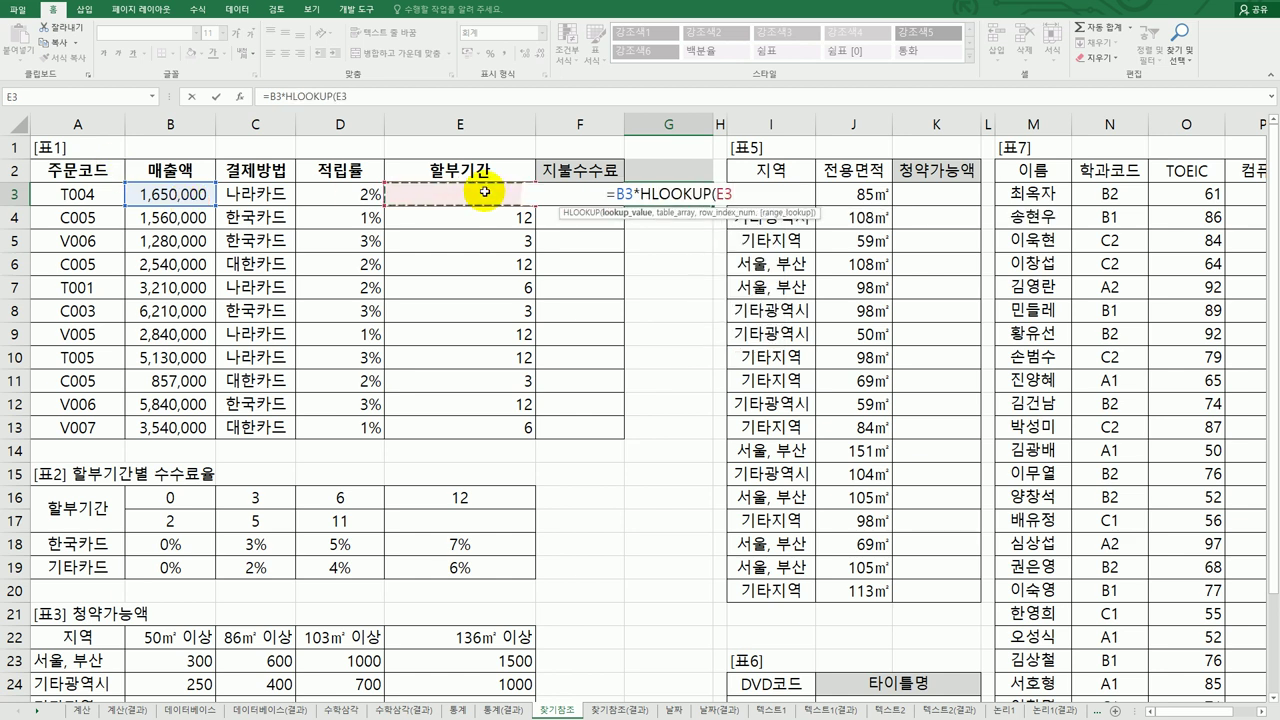
text(,)
drag(180, 497, 438, 573)
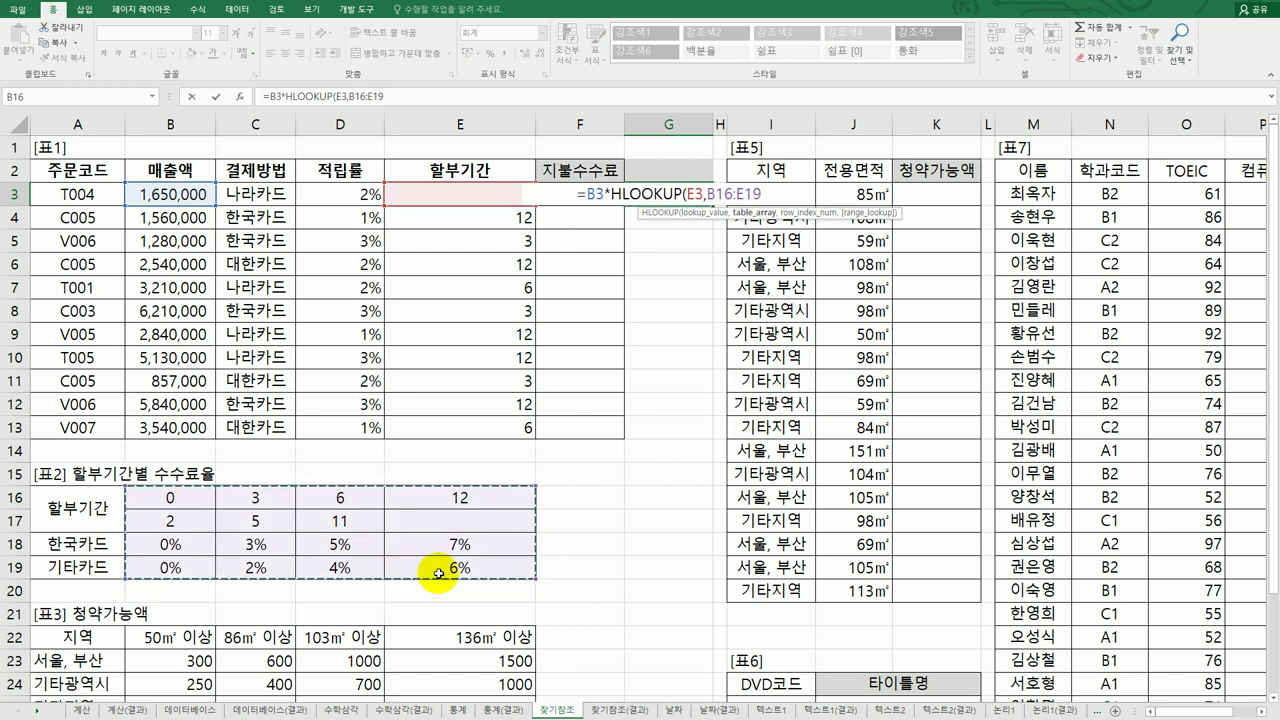
key(F4)
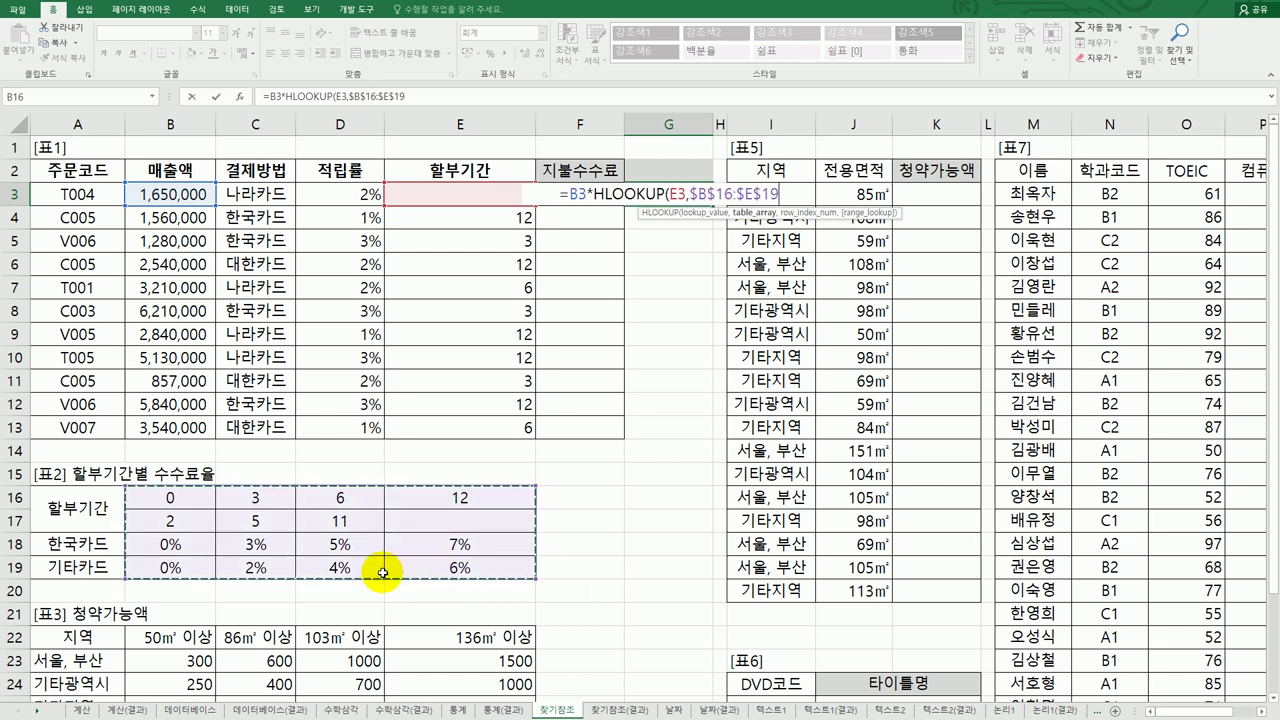
text(,)
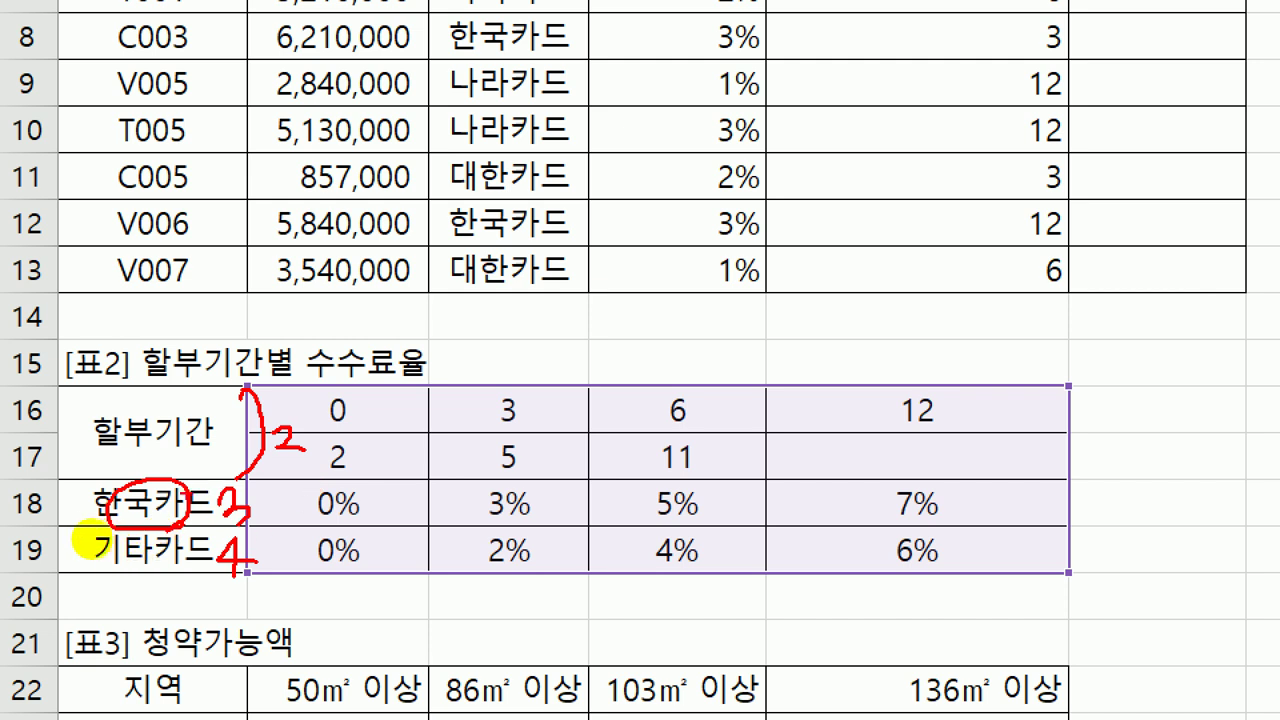
mouse_move(165, 493)
mouse_down()
mouse_move(274, 483)
mouse_move(288, 501)
mouse_up()
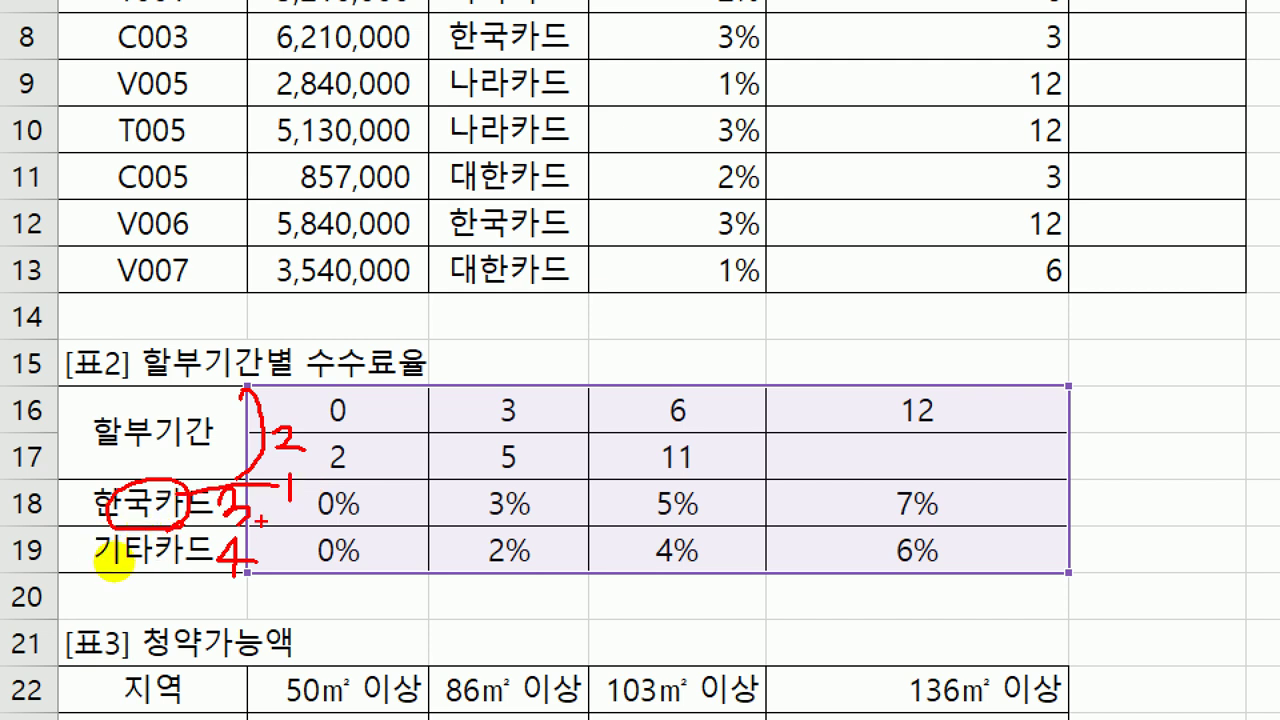
drag(222, 537, 272, 541)
drag(282, 542, 306, 564)
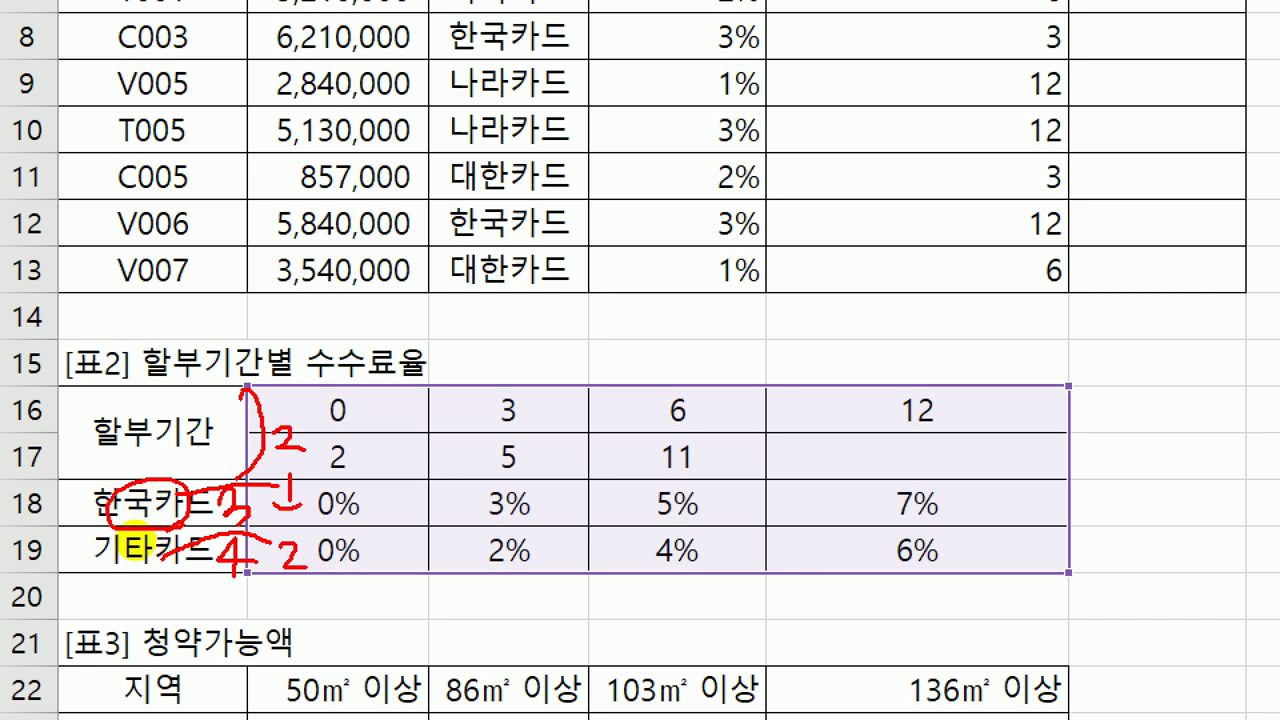
mouse_move(285, 418)
mouse_down()
mouse_move(296, 512)
mouse_move(280, 500)
mouse_move(778, 536)
mouse_up()
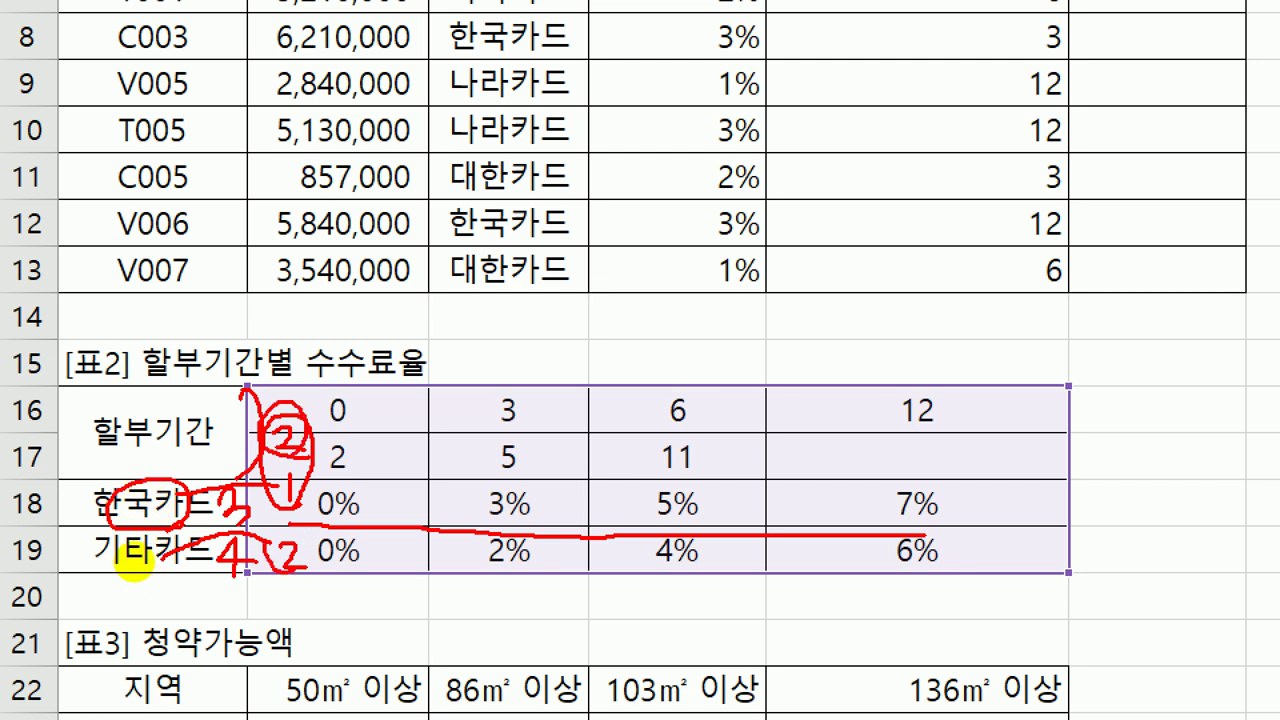
drag(350, 575, 955, 573)
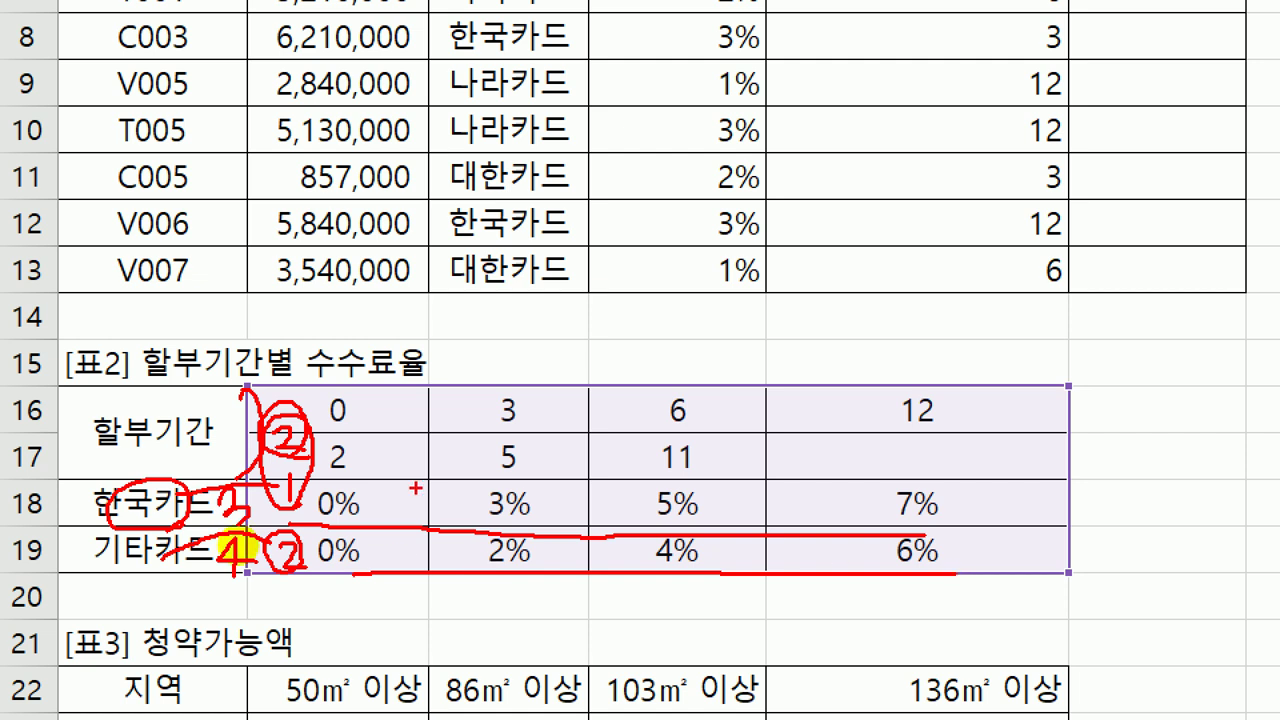
key(Escape)
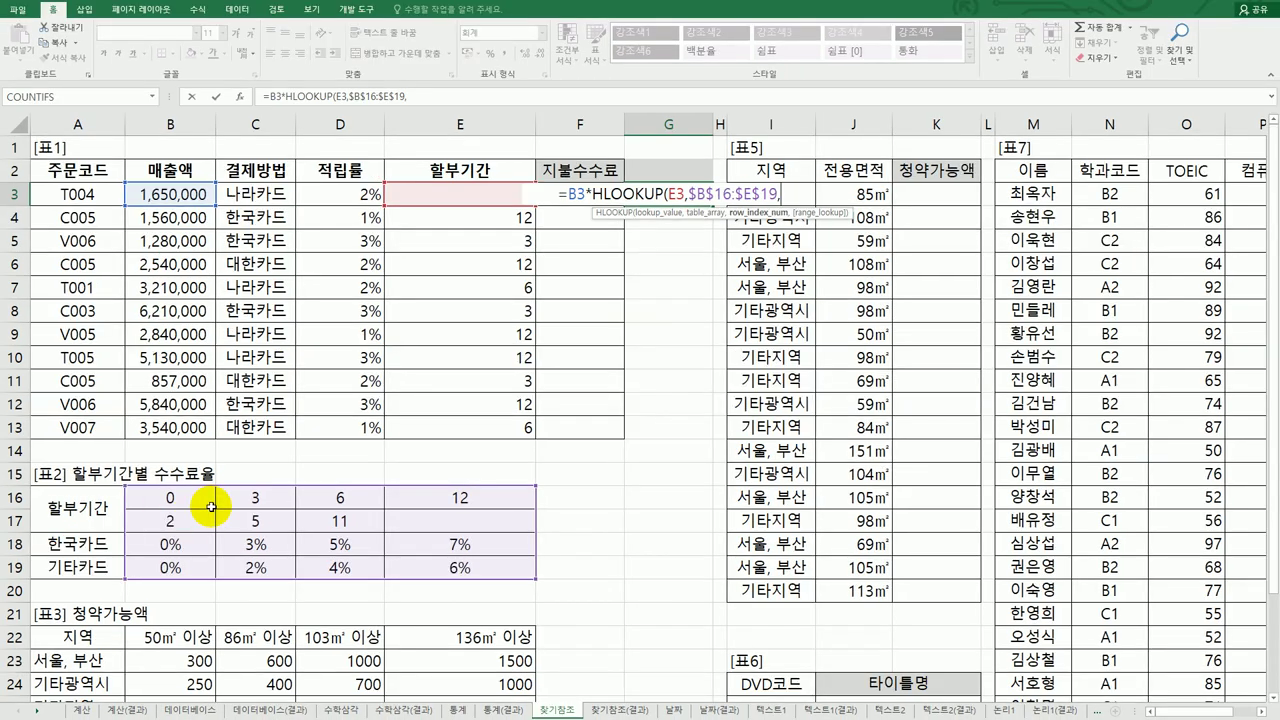
Begin the HLOOKUP row index as 2+MATCH, with the payment method in C3 as the MATCH lookup value.
text(2+)
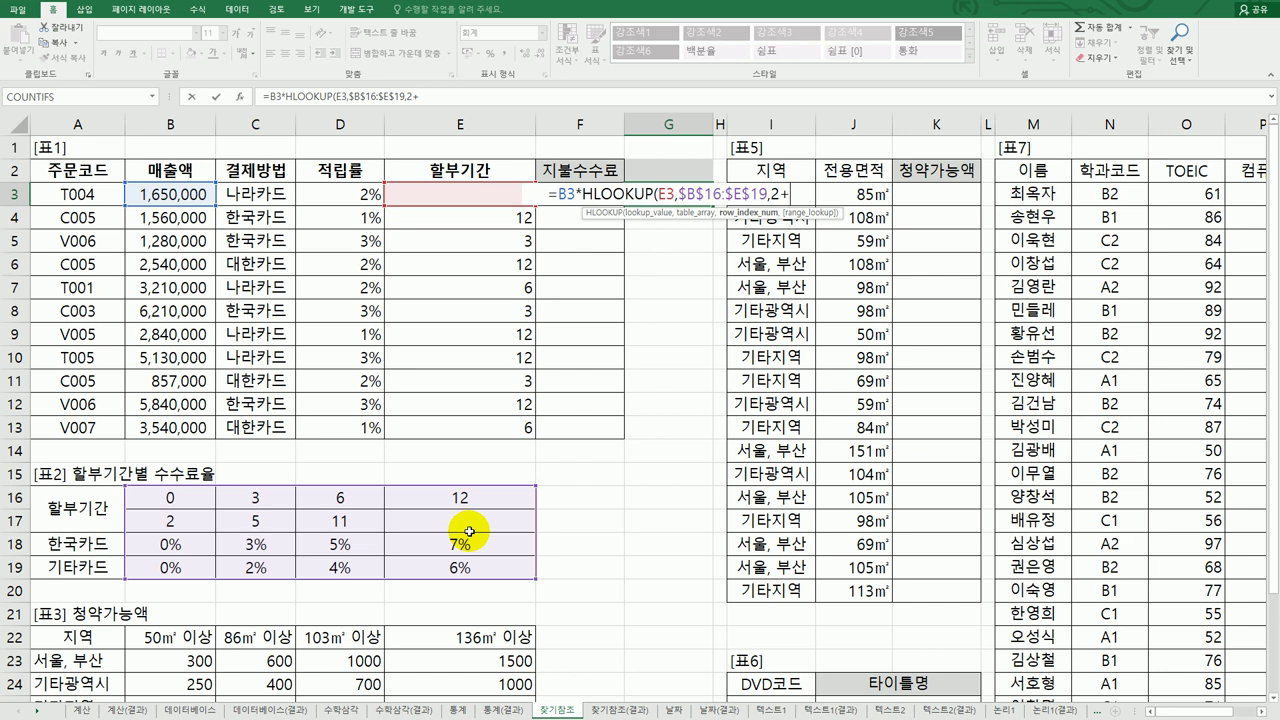
text(m)
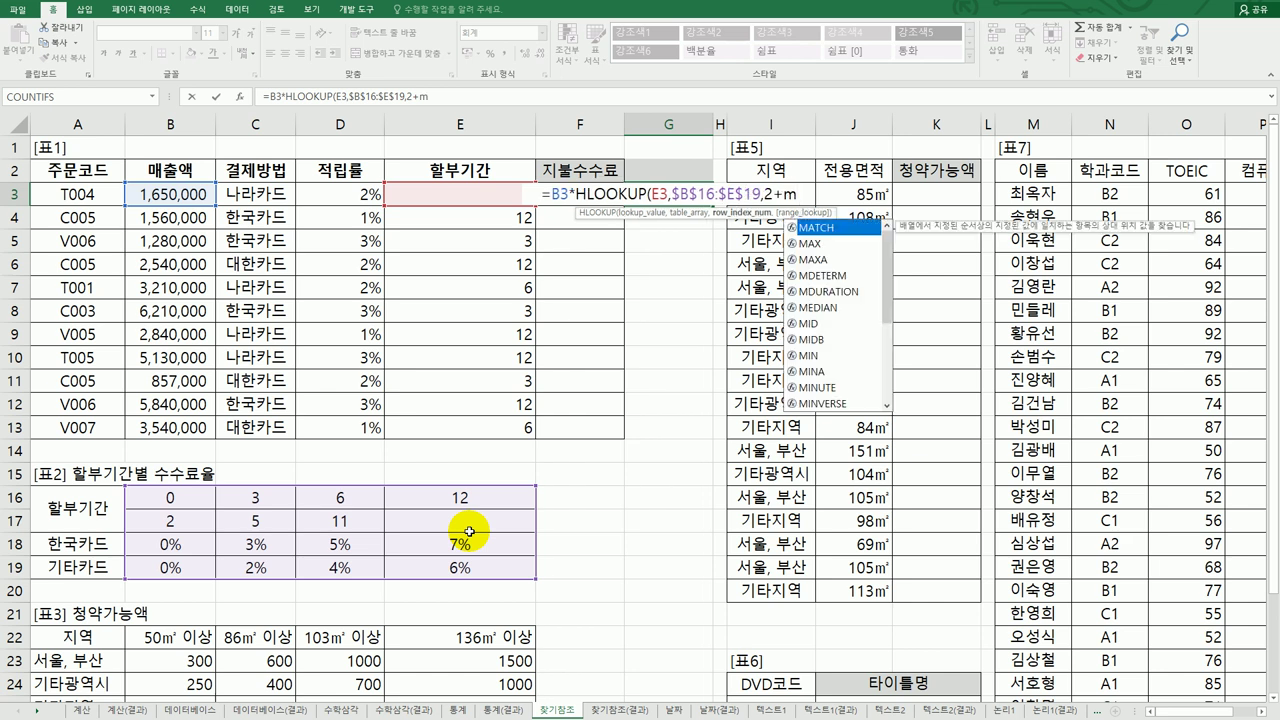
key(Tab)
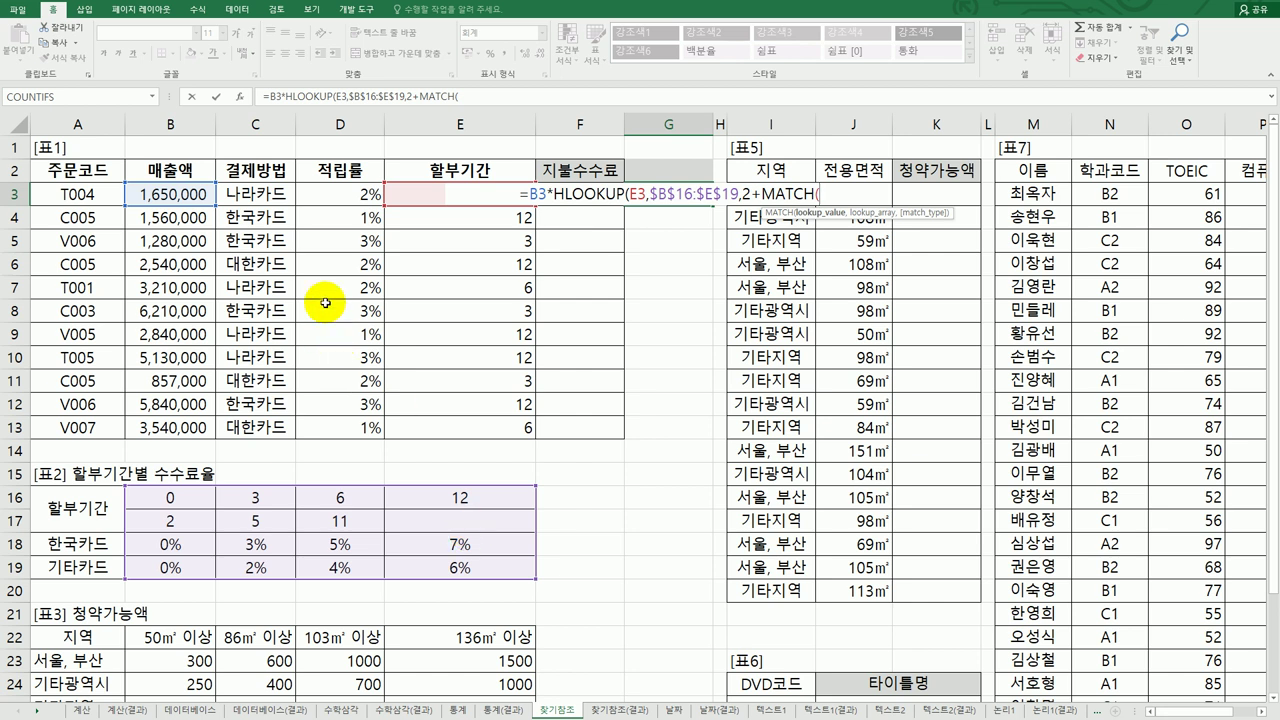
click(272, 190)
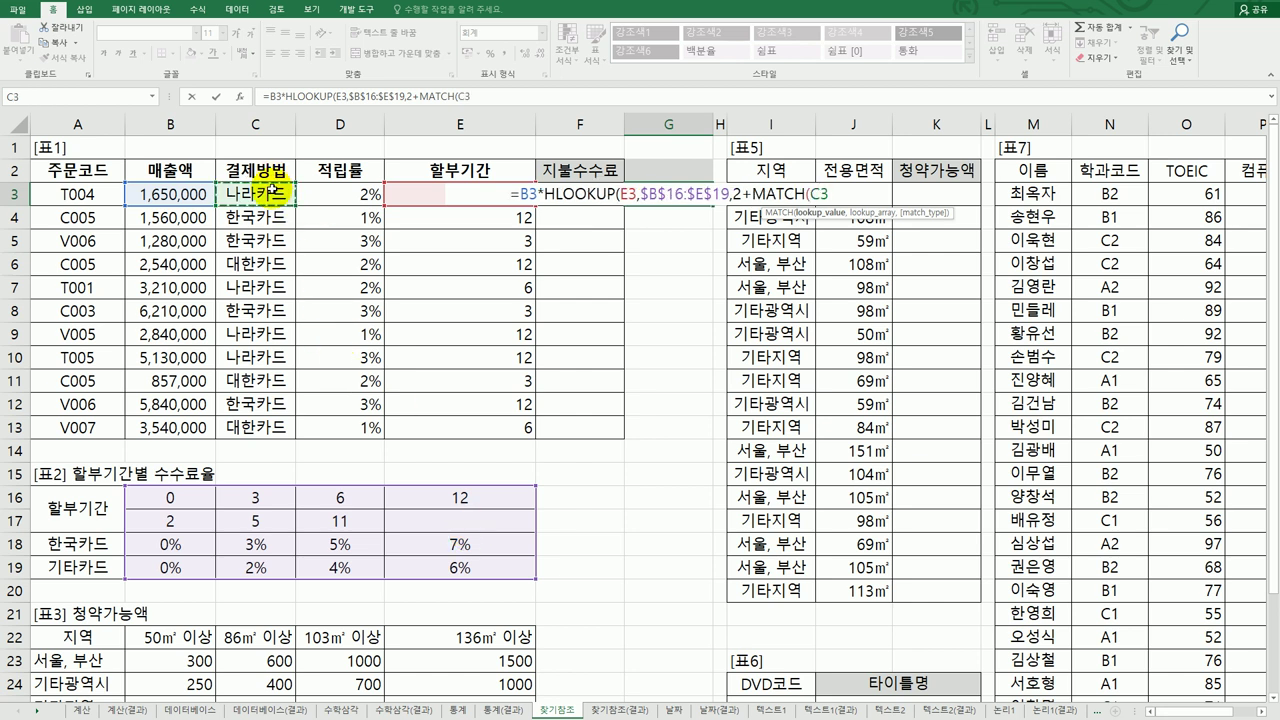
text(m)
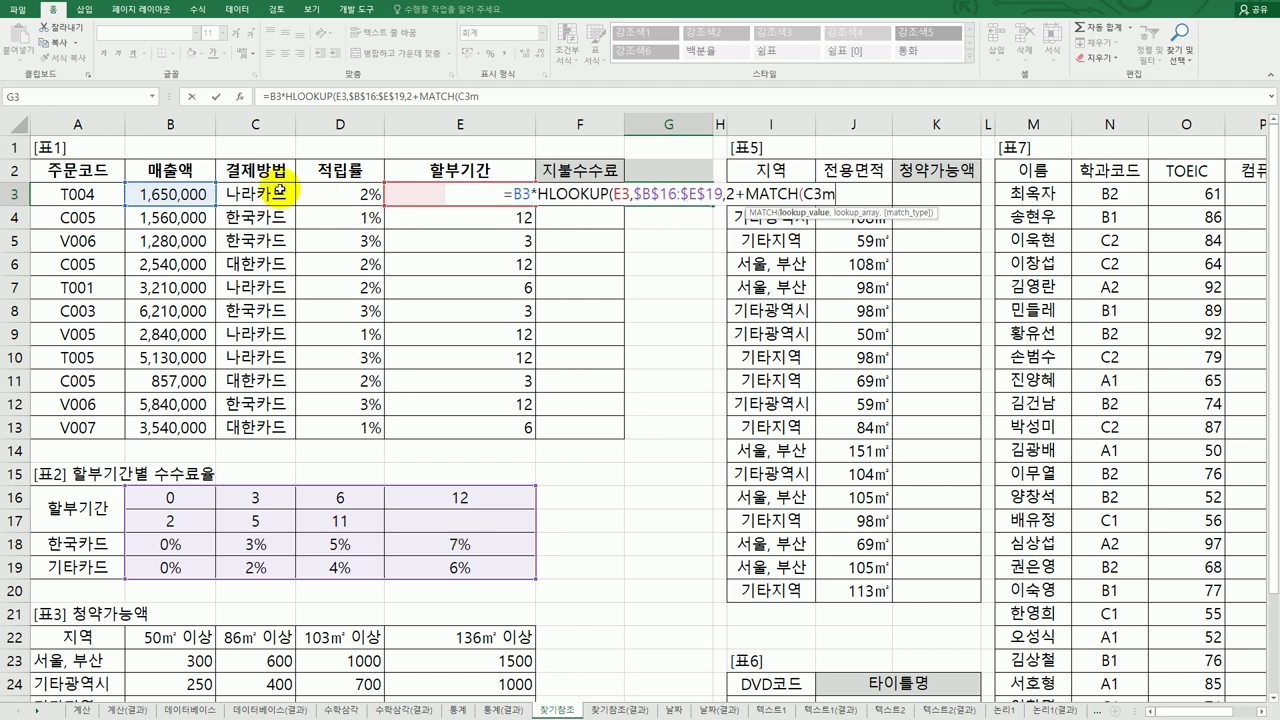
key(BackSpace)
text(,)
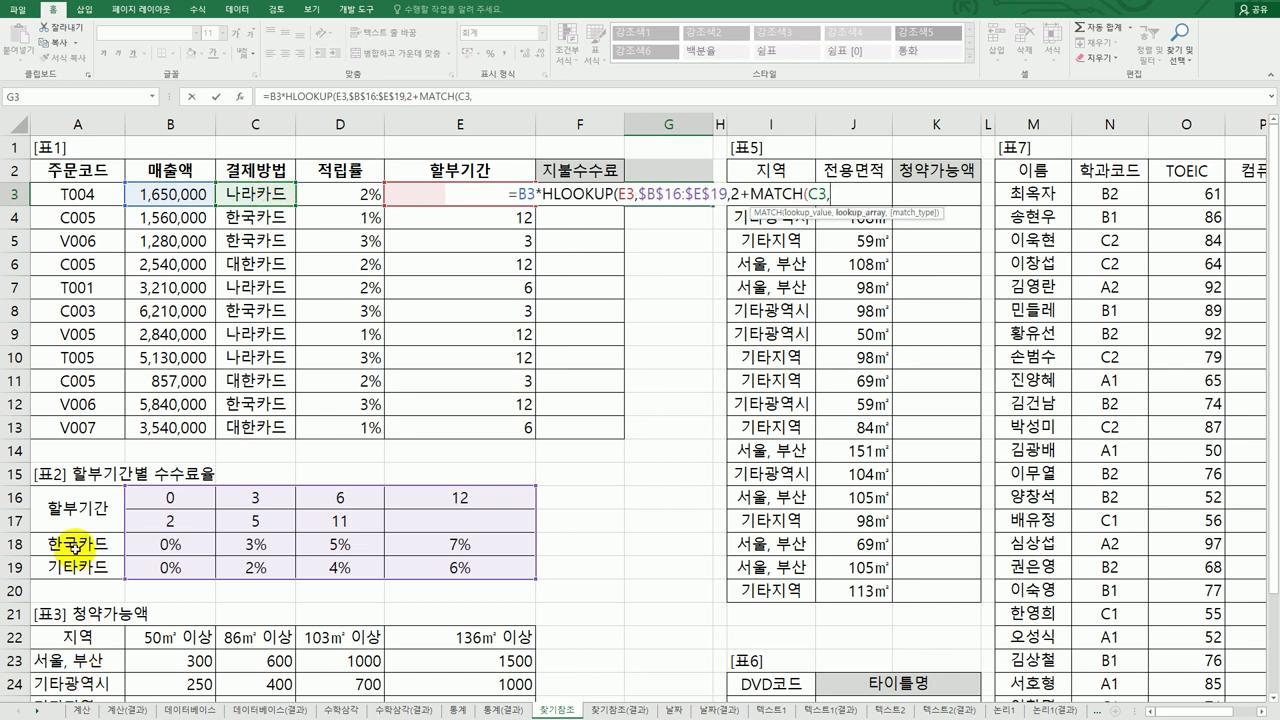
Complete the G3 formula with the absolute range $A$18:$A$19 as MATCH lookup array and -1 as match type.
drag(74, 548, 74, 568)
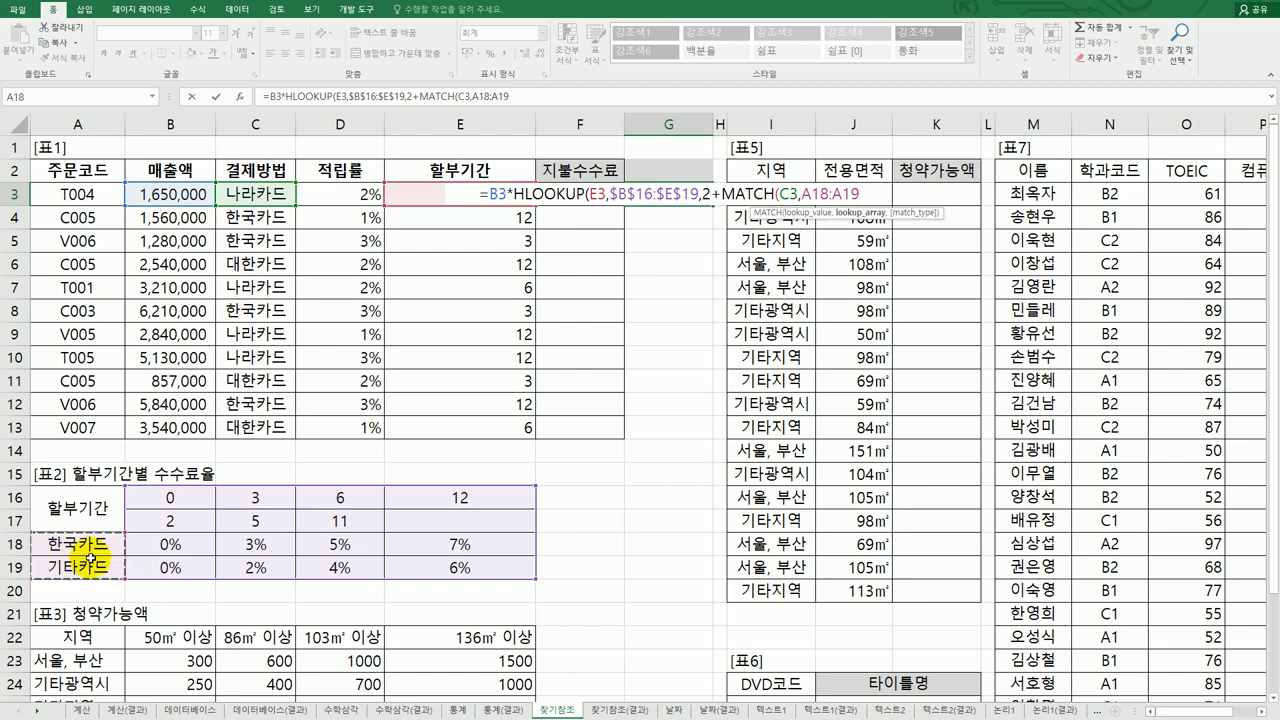
key(F4)
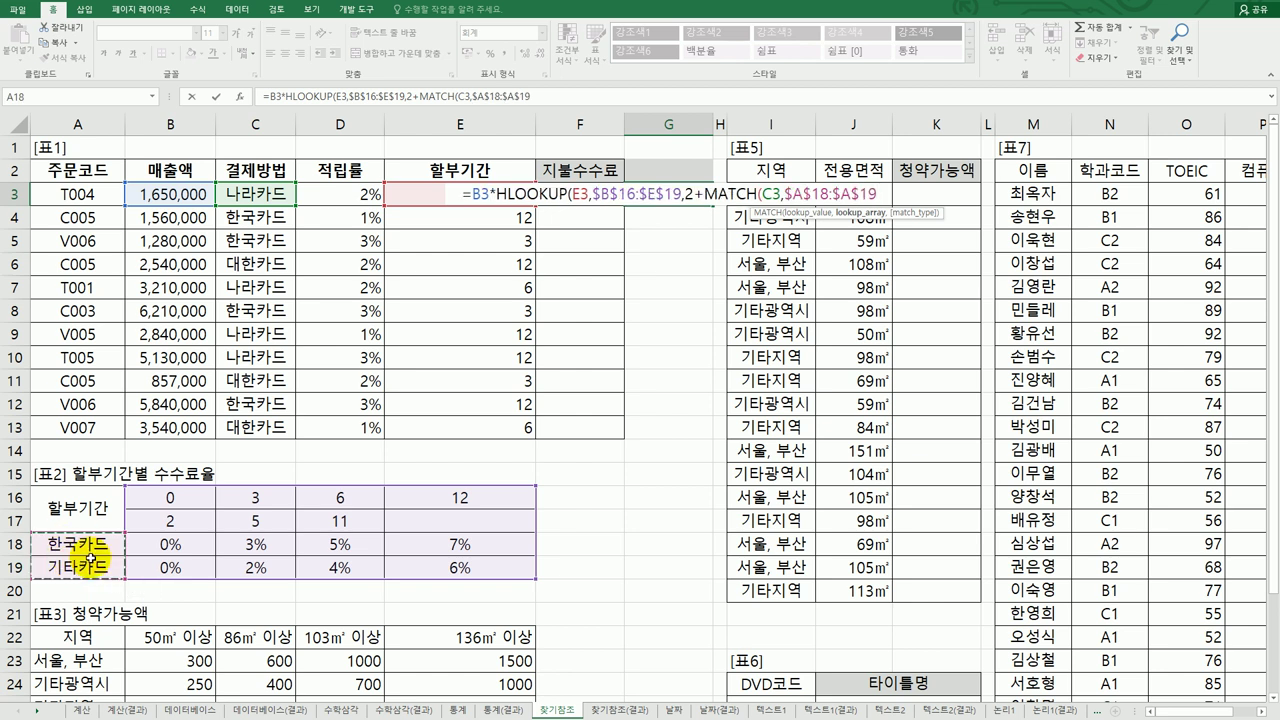
text(,)
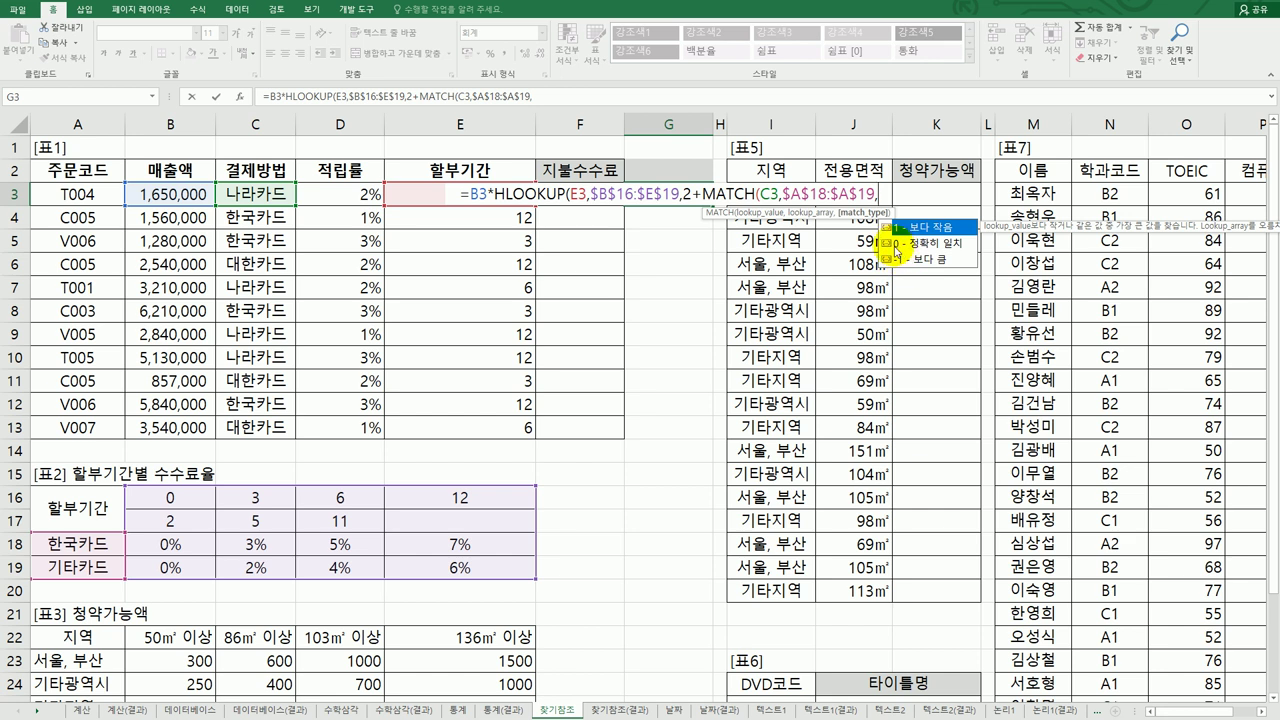
text(-)
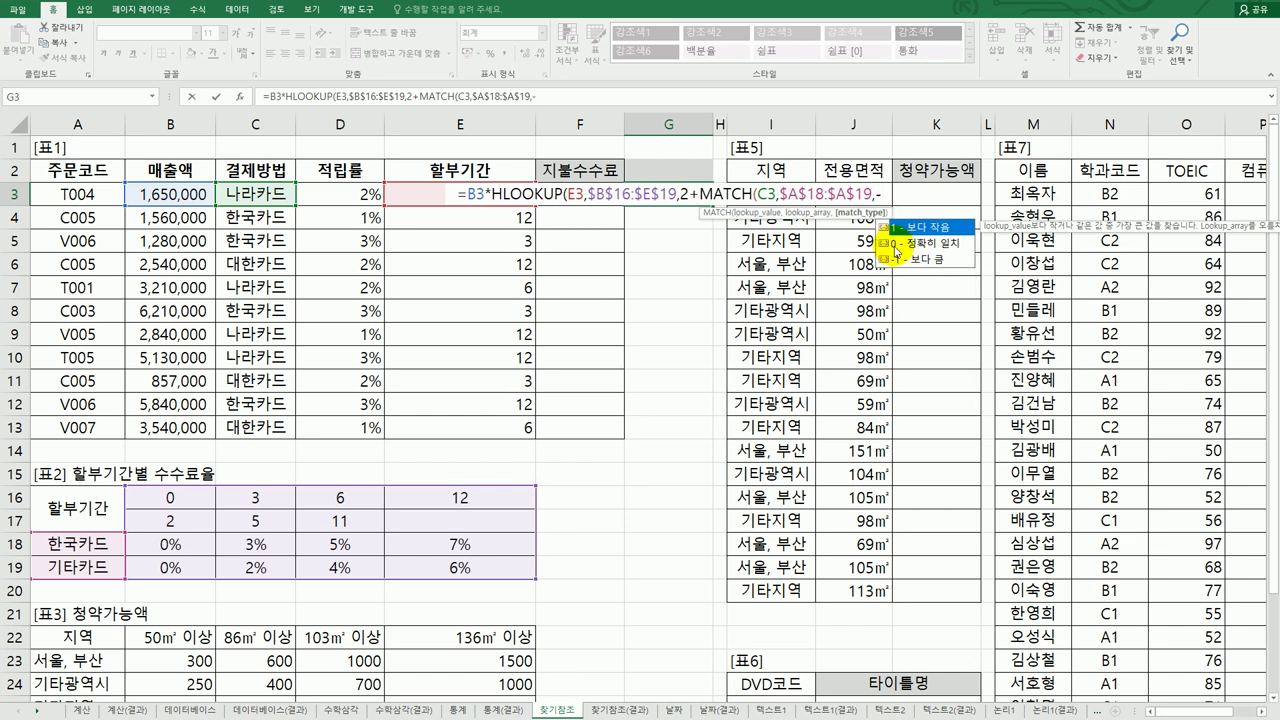
text(1)
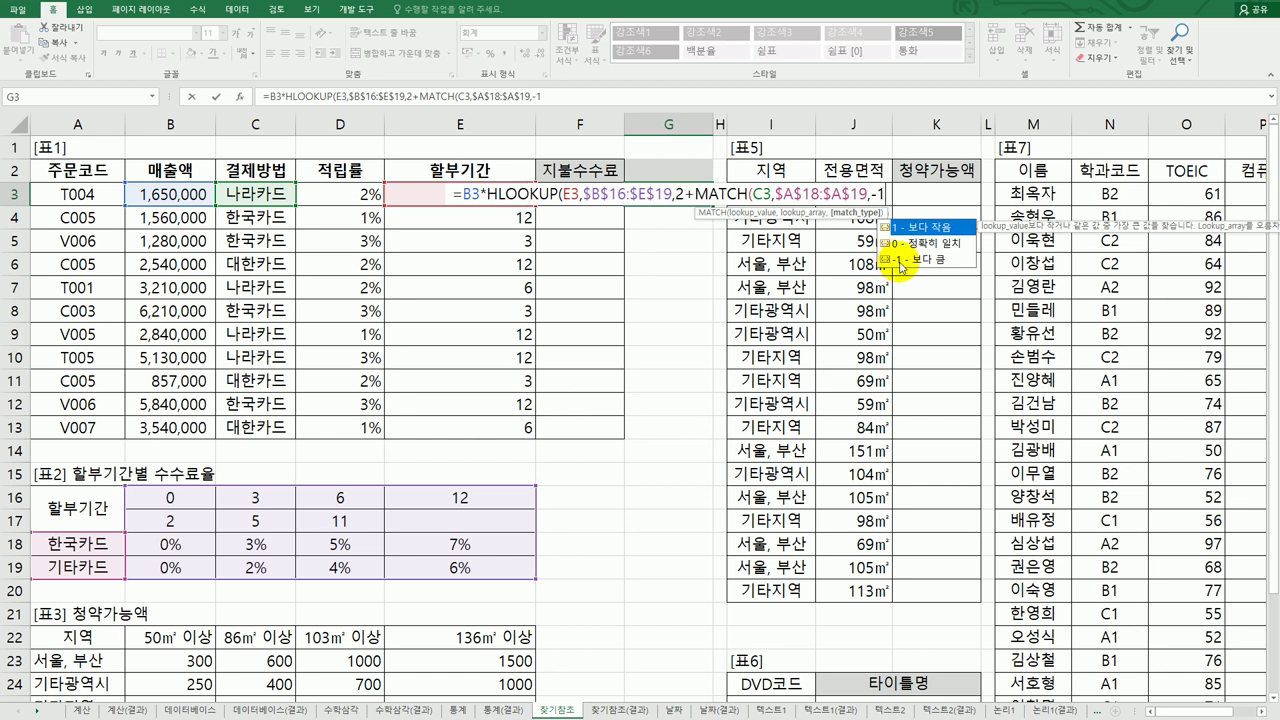
text())
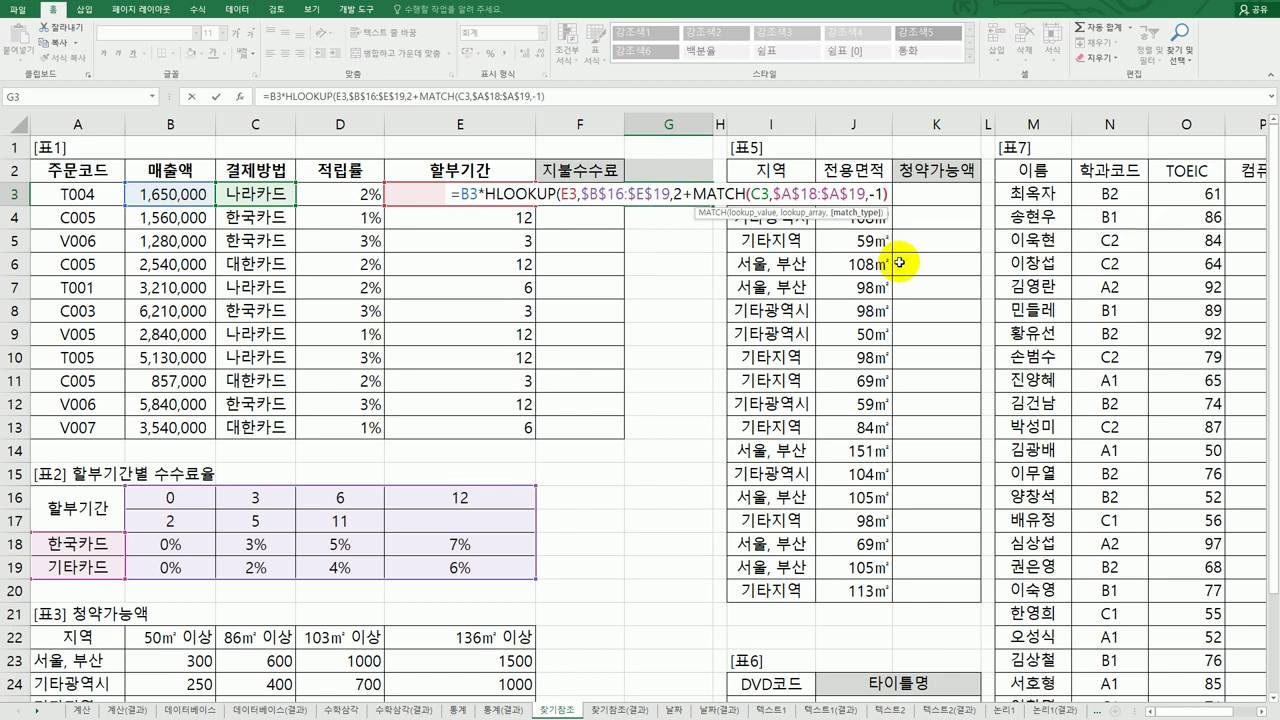
text())
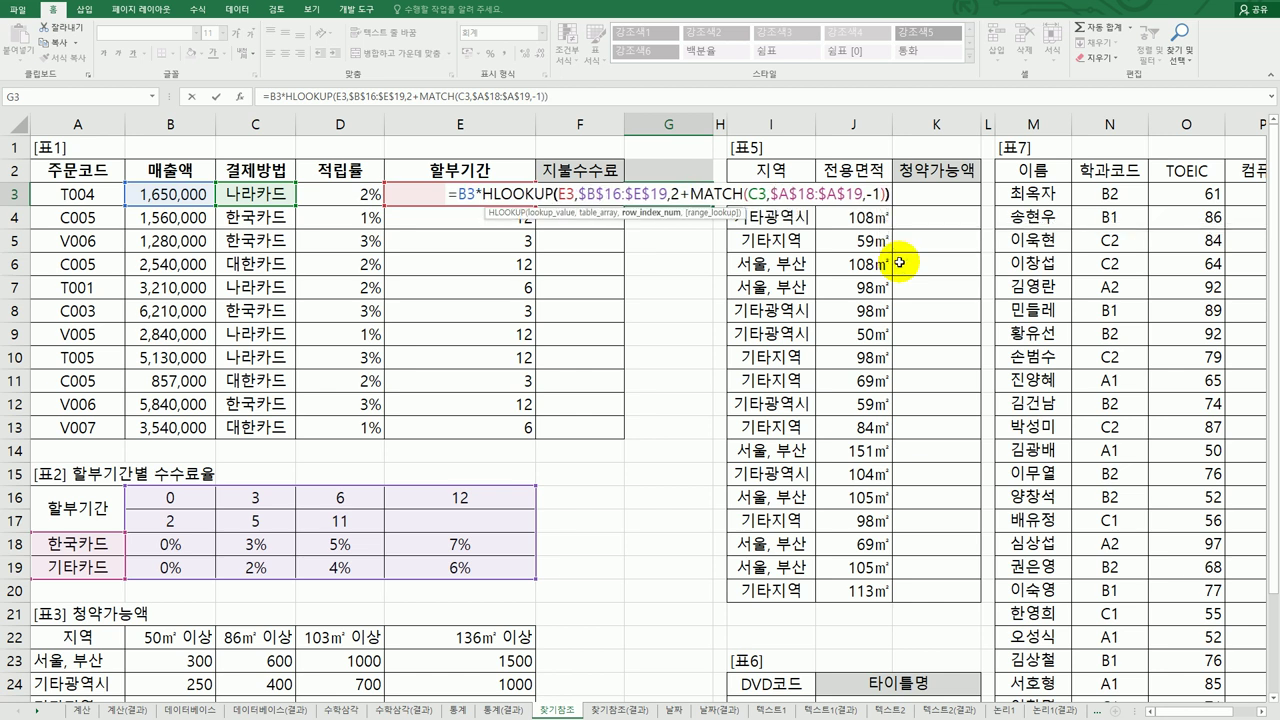
key(Return)
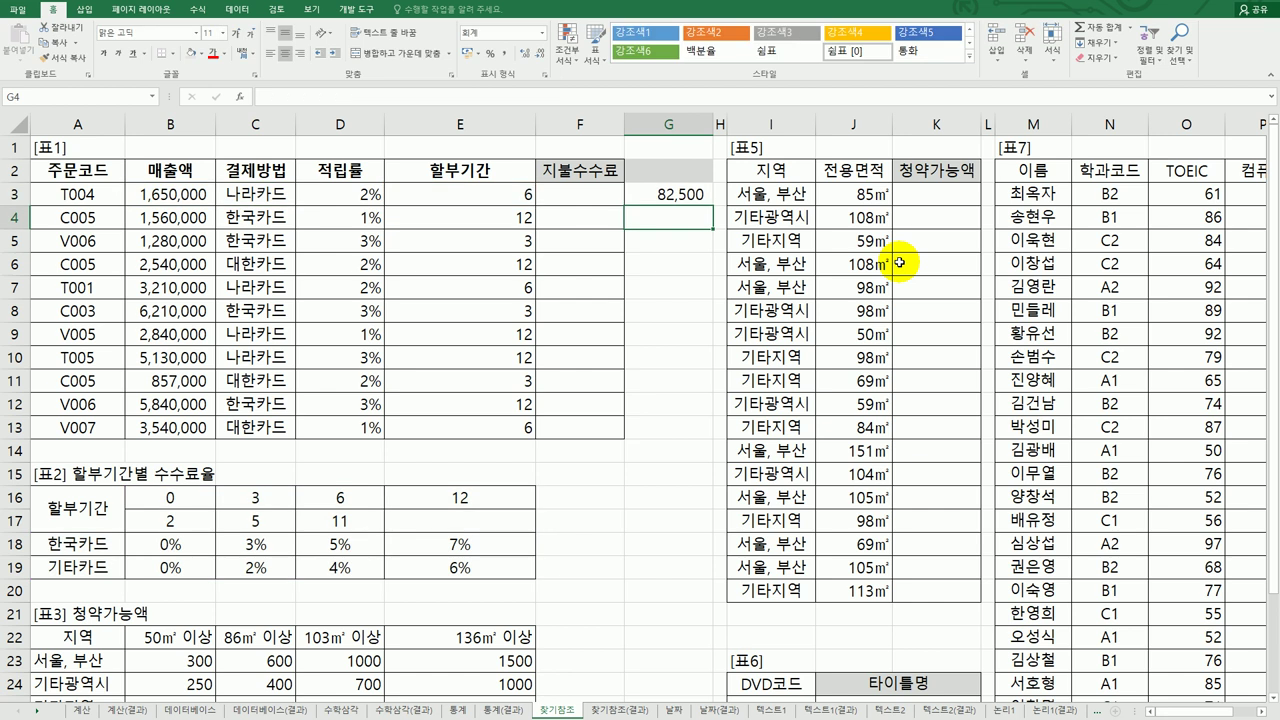
Fill the G3 formula down to G13 and compare the fees with those on the 찾기참조(결과) sheet.
click(688, 195)
drag(714, 207, 669, 435)
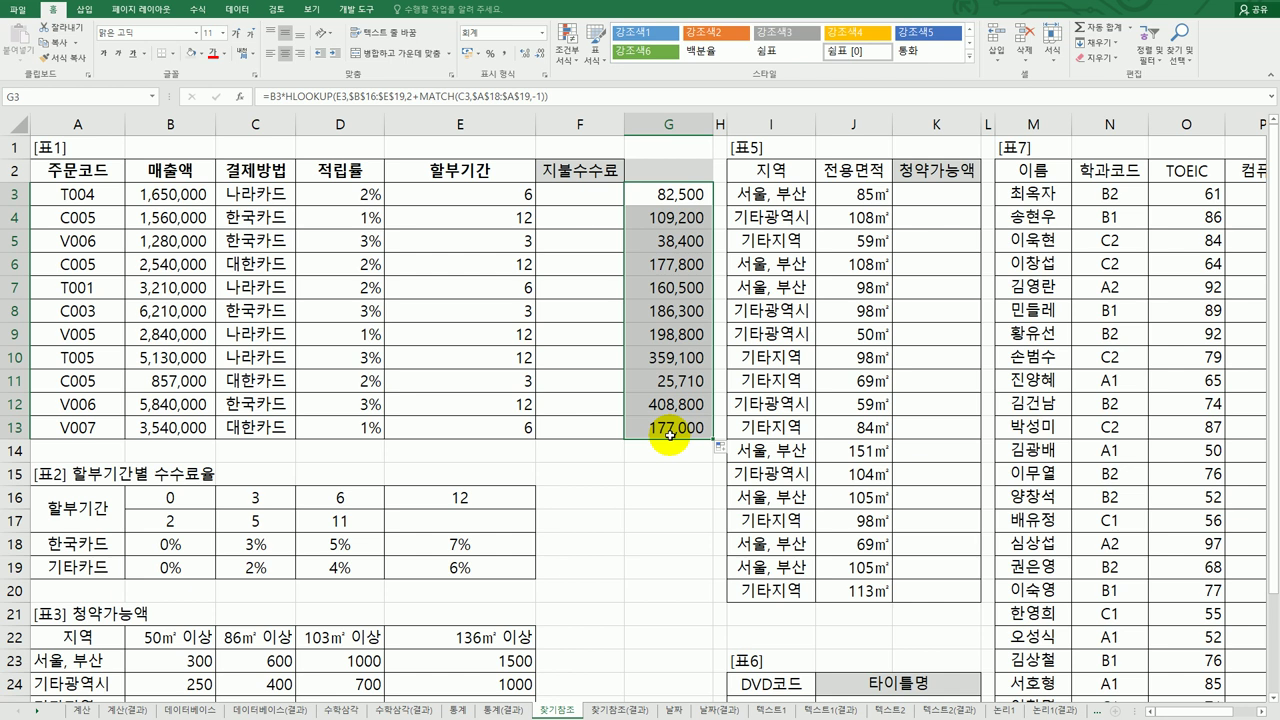
click(622, 709)
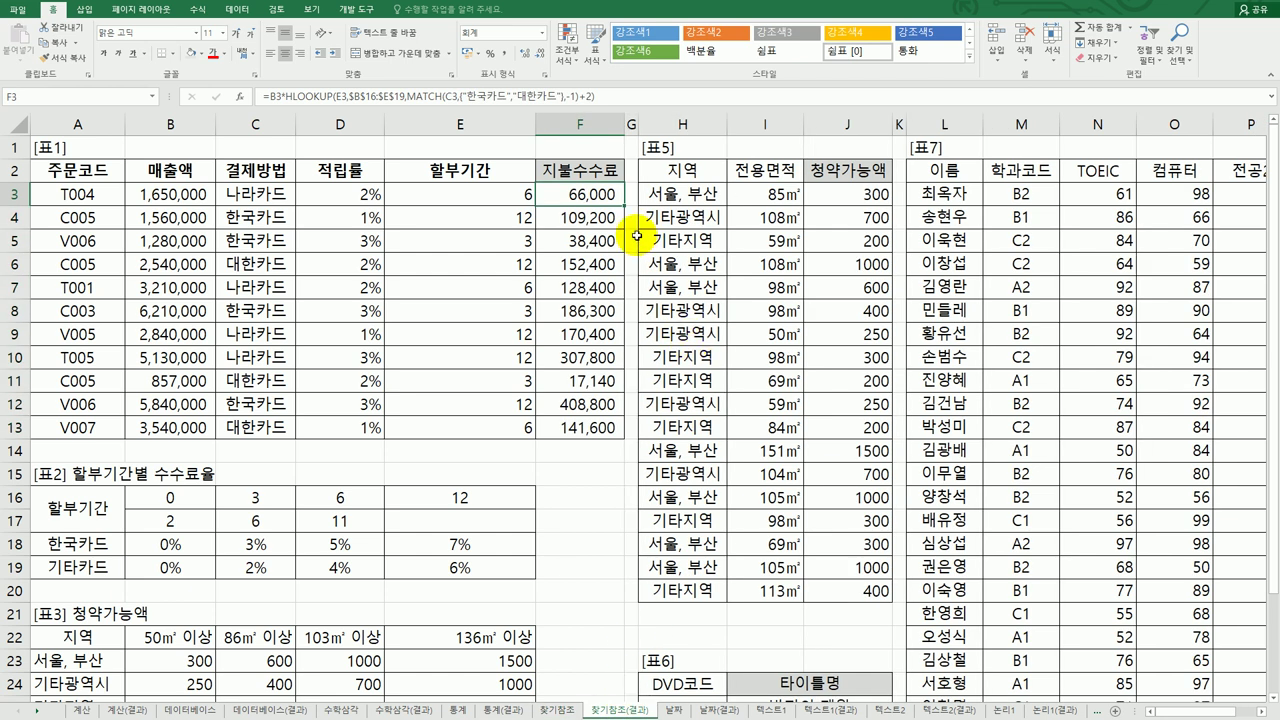
click(558, 709)
Remove the B3* multiplication from the G3 formula and fill the shortened HLOOKUP formula down to G13.
click(688, 192)
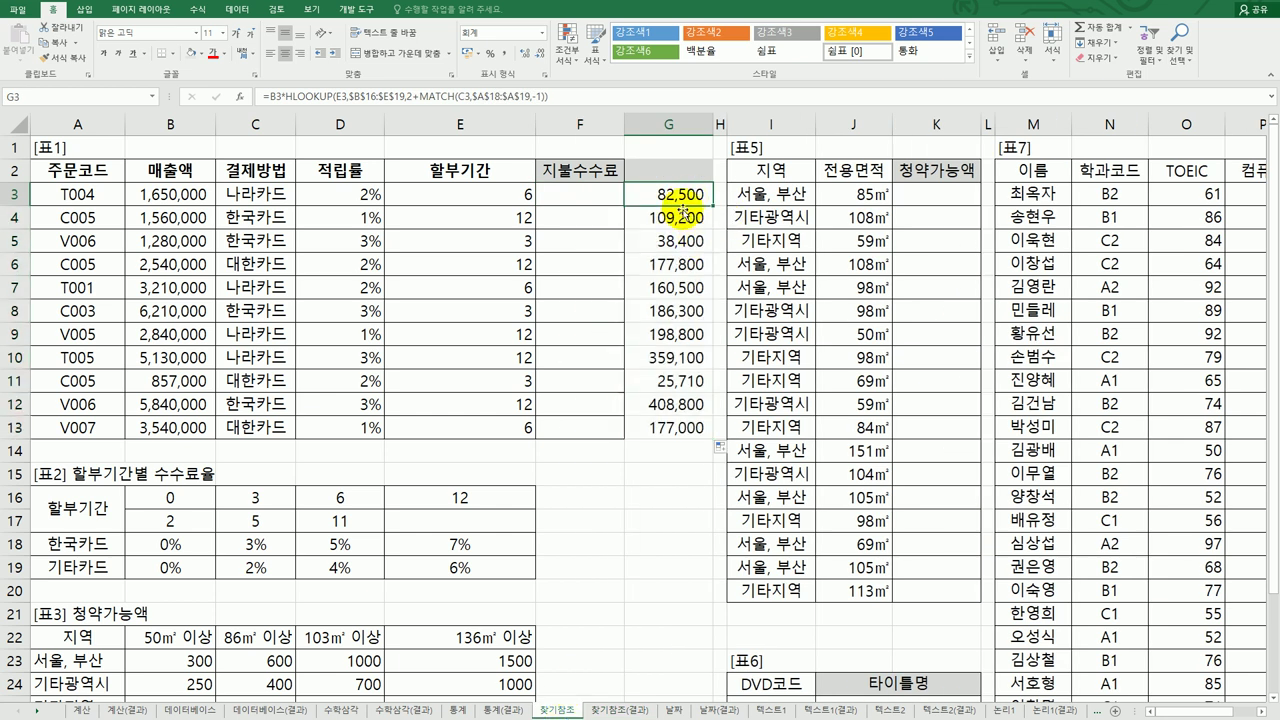
double_click(646, 182)
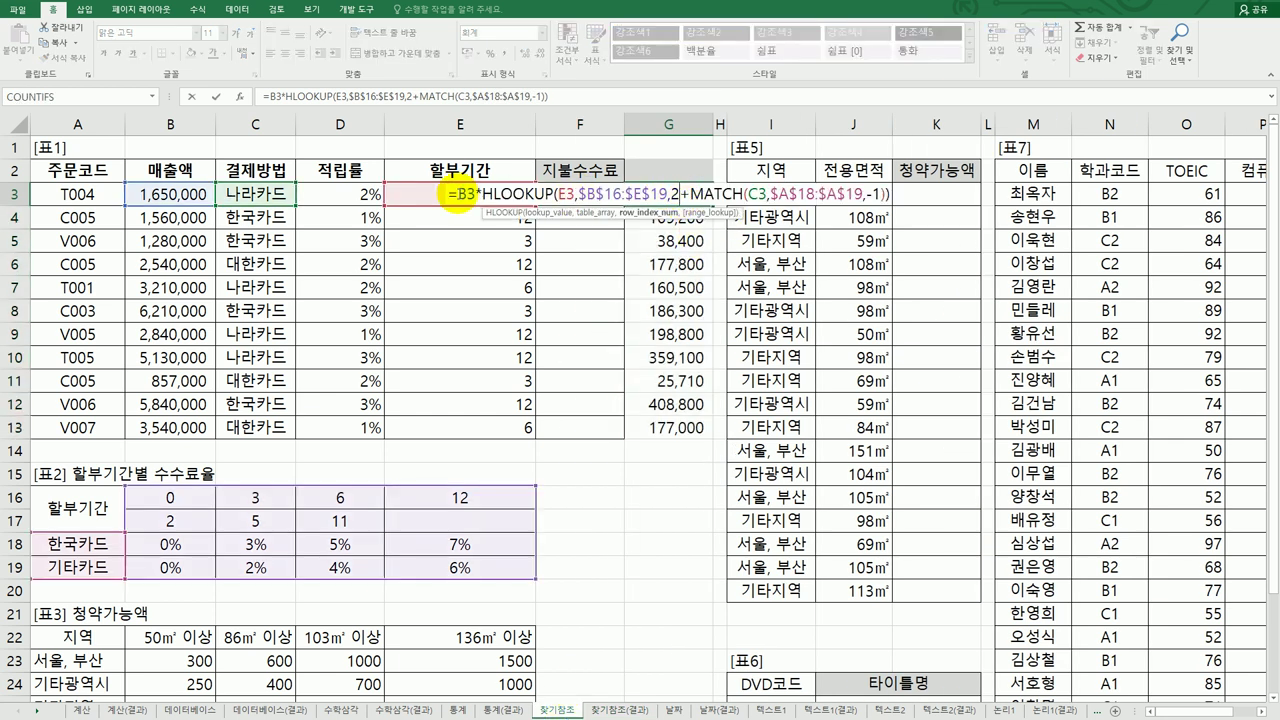
click(481, 193)
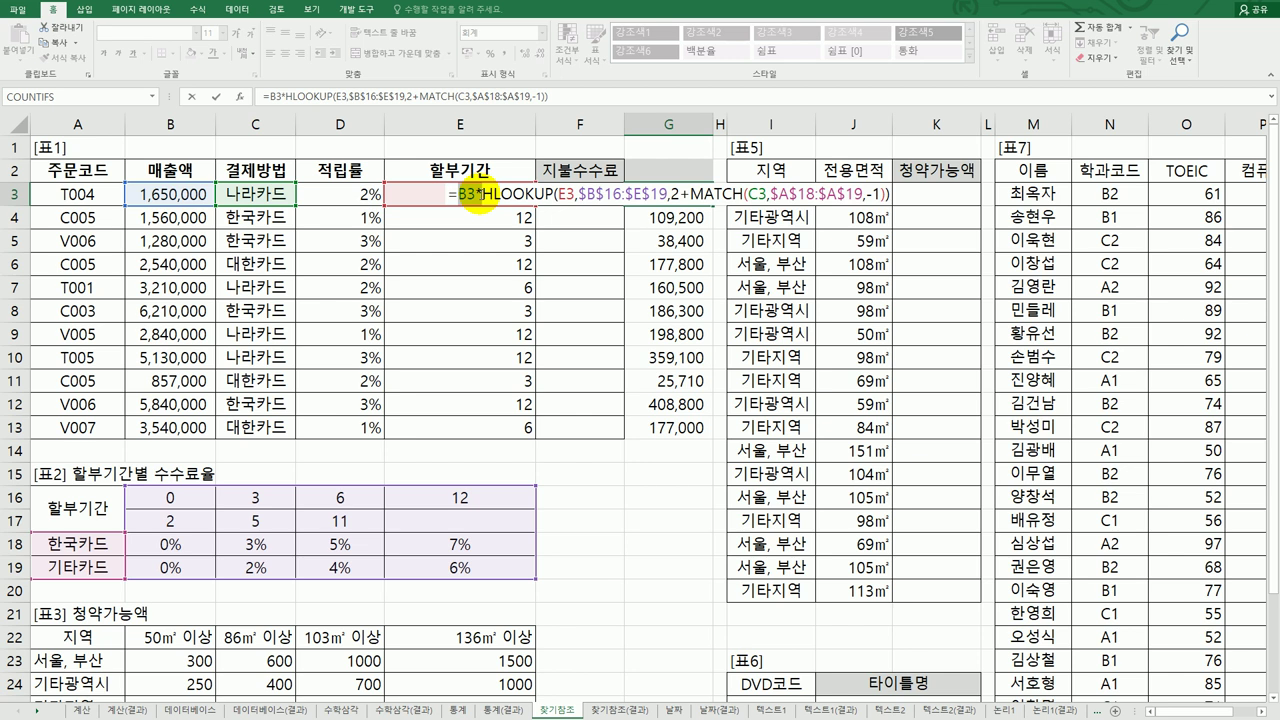
key(BackSpace)
key(BackSpace)
key(BackSpace)
key(Return)
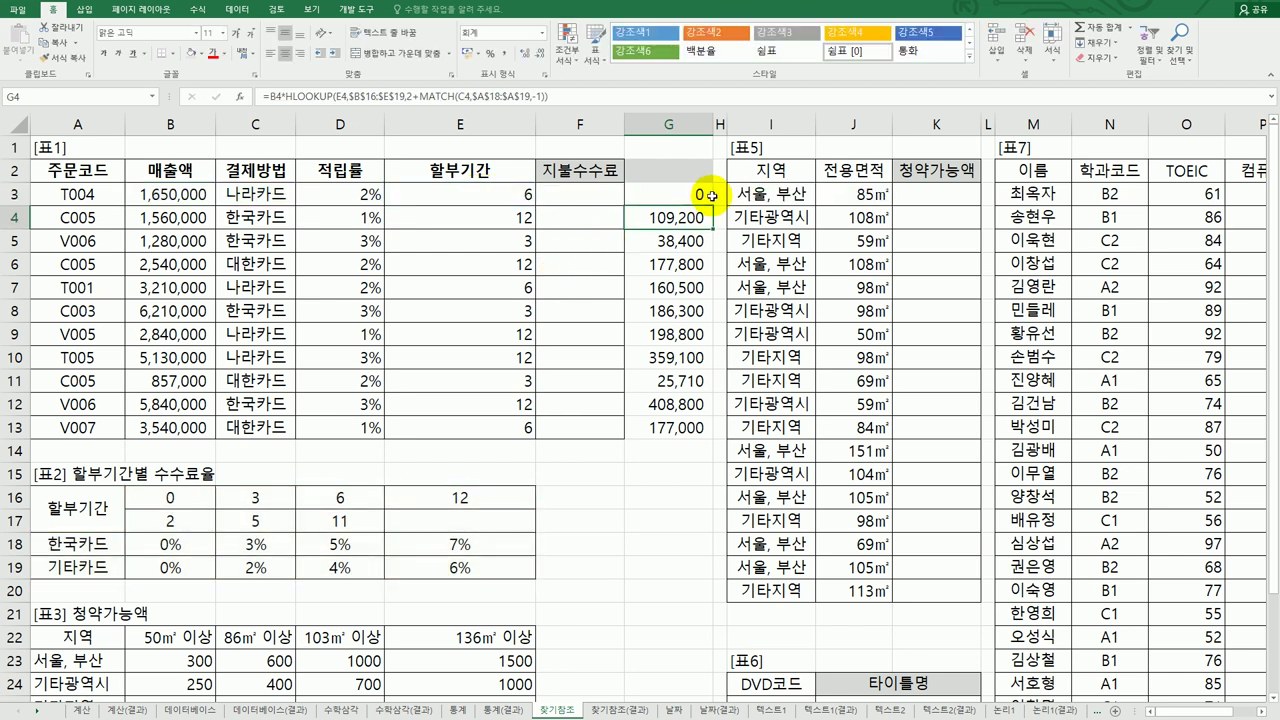
drag(706, 196, 695, 433)
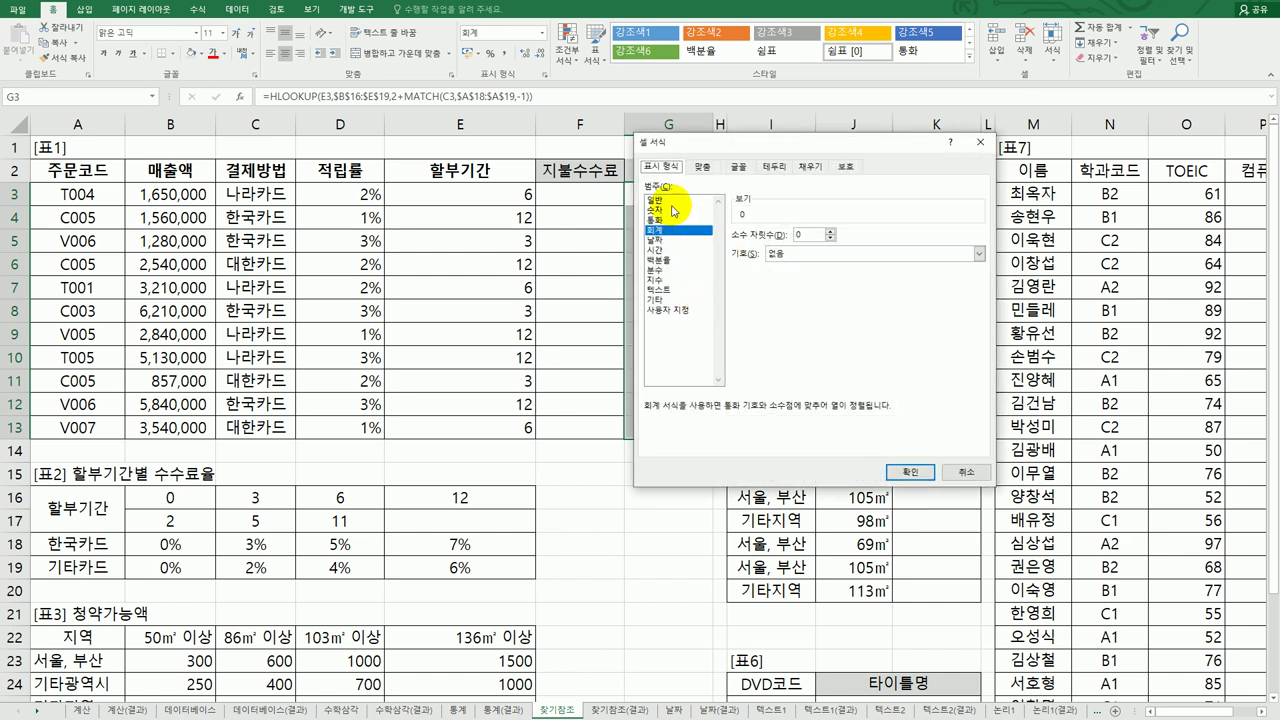
Format G3:G13 with the percentage (백분율) number format.
click(662, 259)
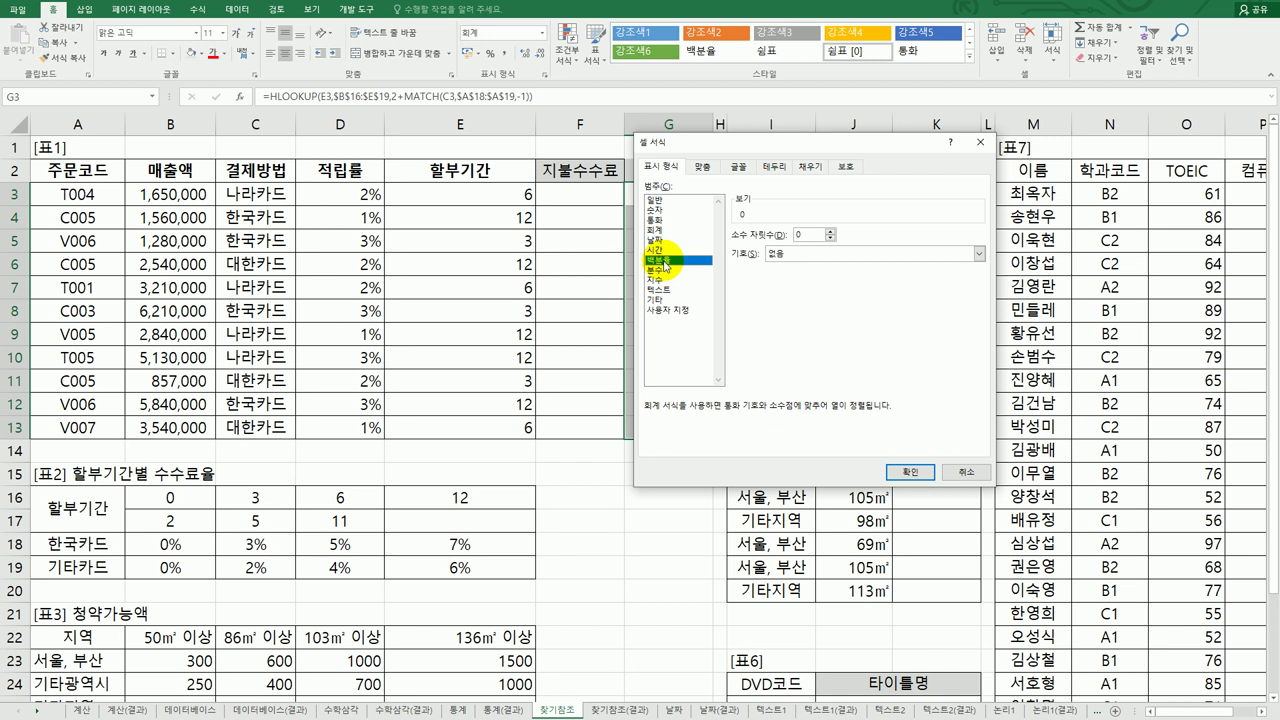
click(902, 472)
click(668, 194)
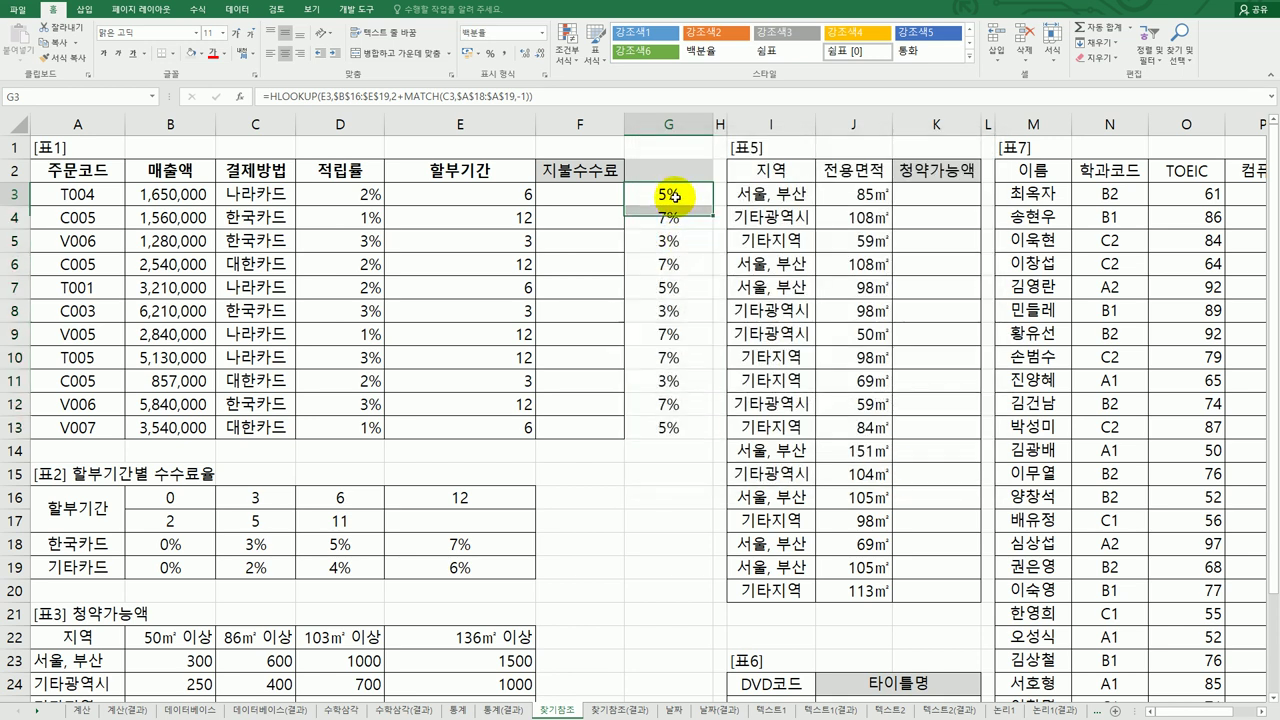
Trace the fee rate for row 3 by checking its instalment period and payment method against 표2.
click(476, 182)
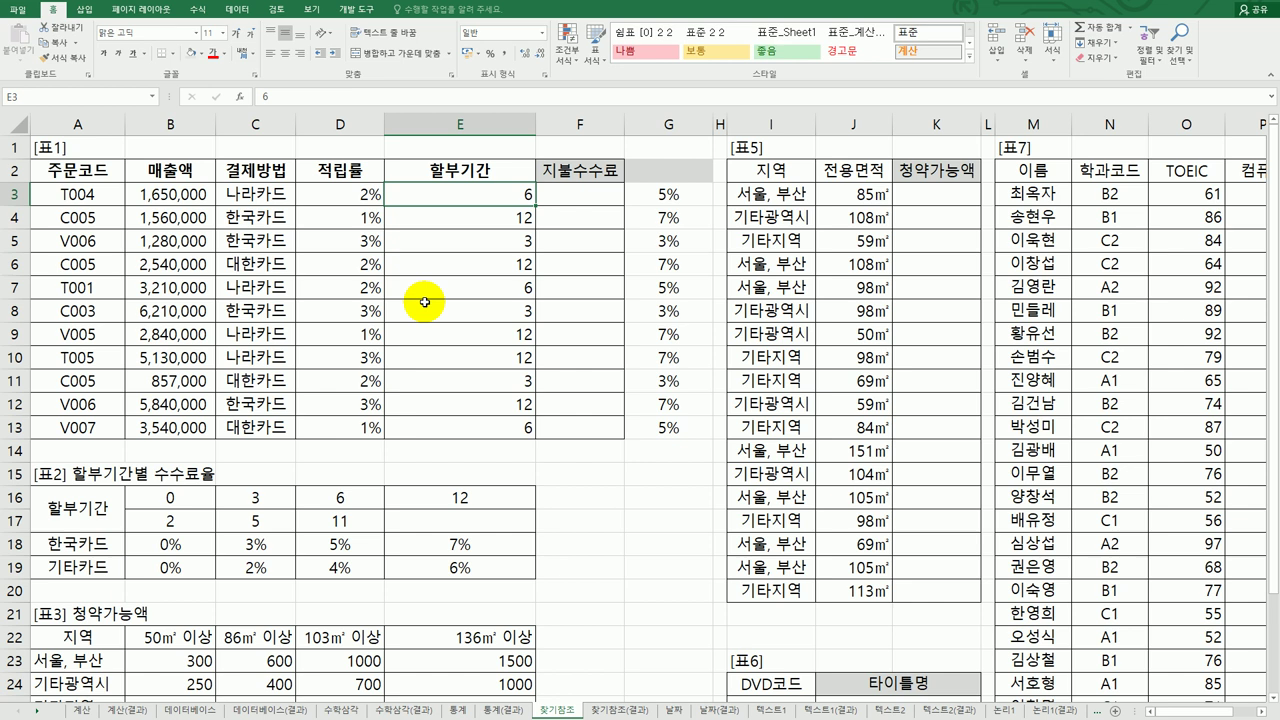
click(345, 503)
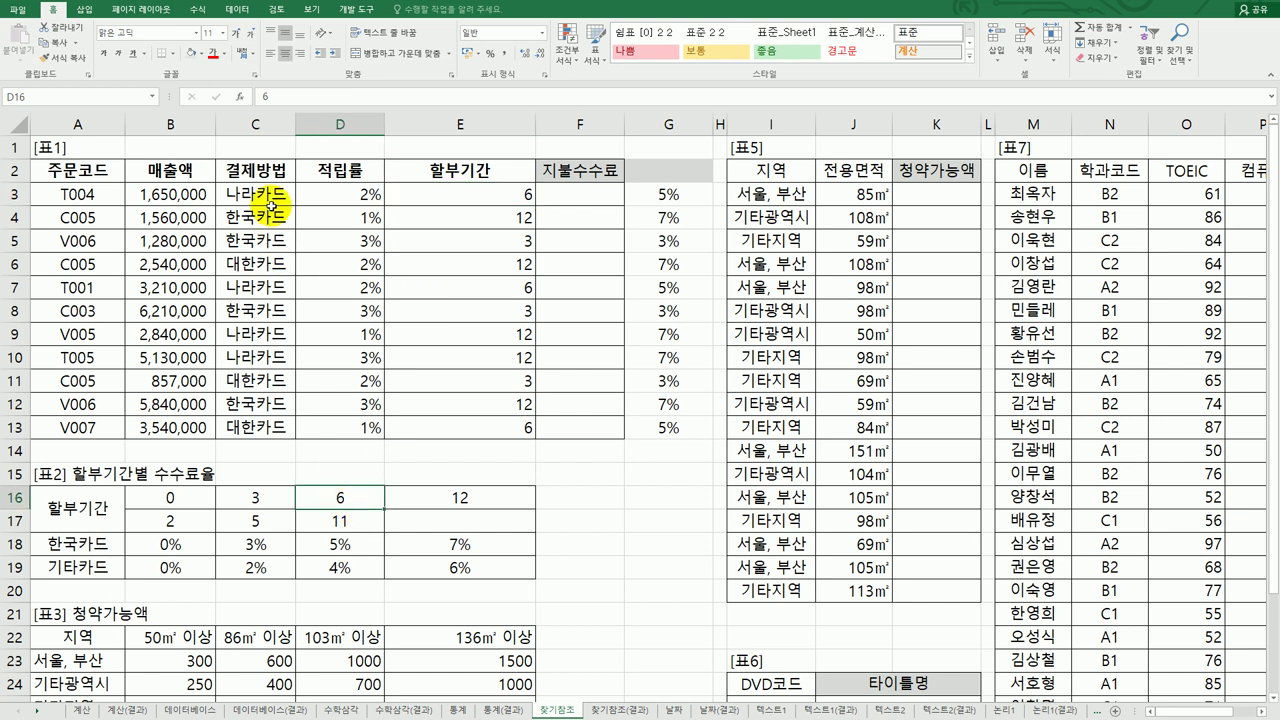
drag(341, 505, 342, 566)
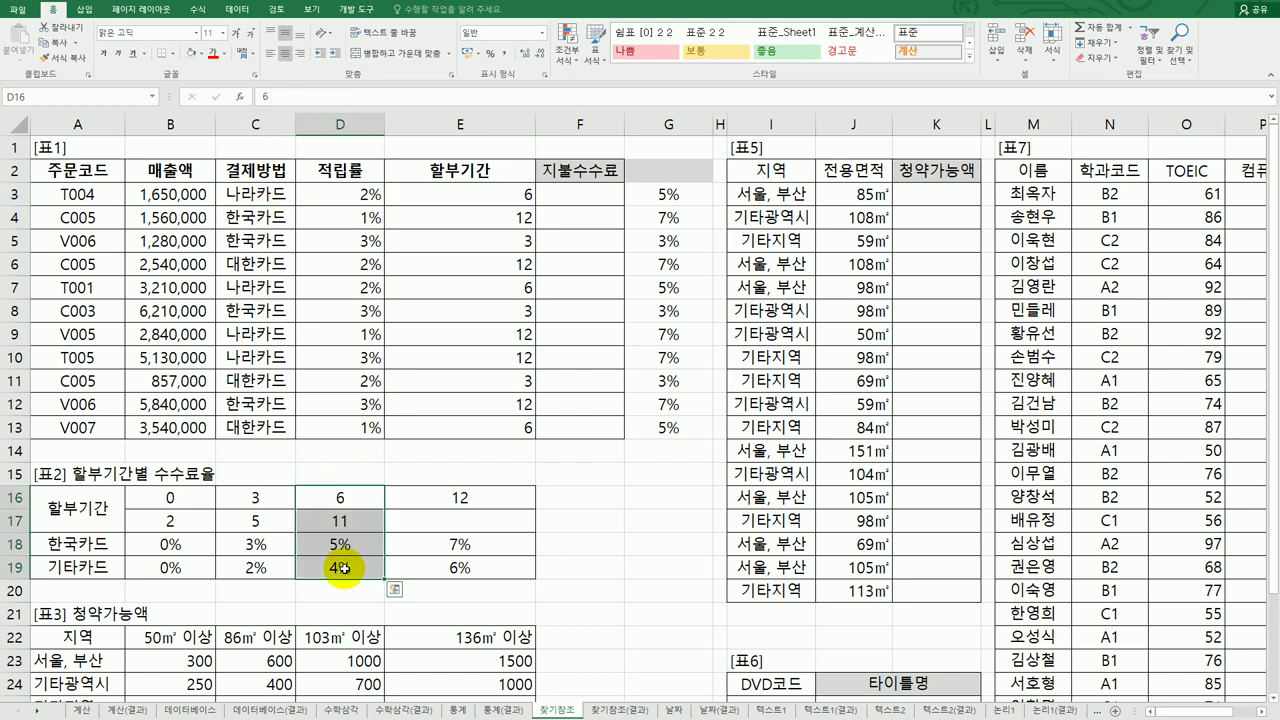
click(342, 567)
click(340, 546)
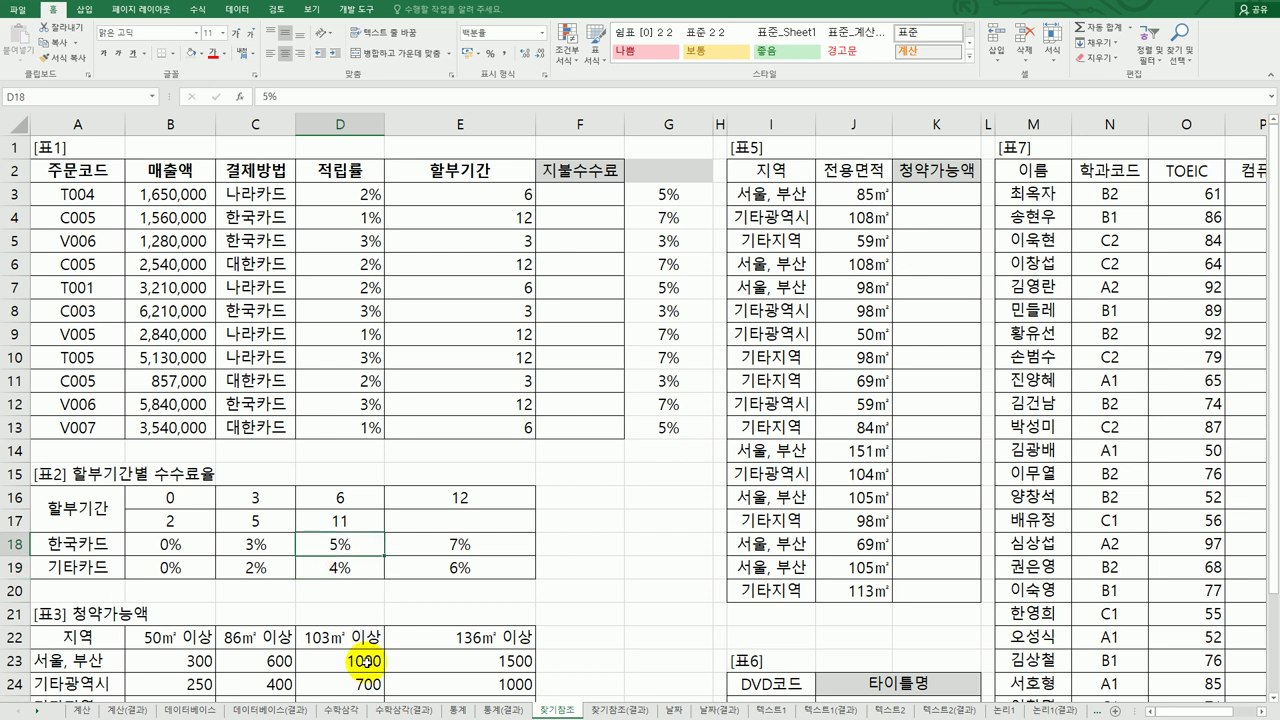
click(254, 192)
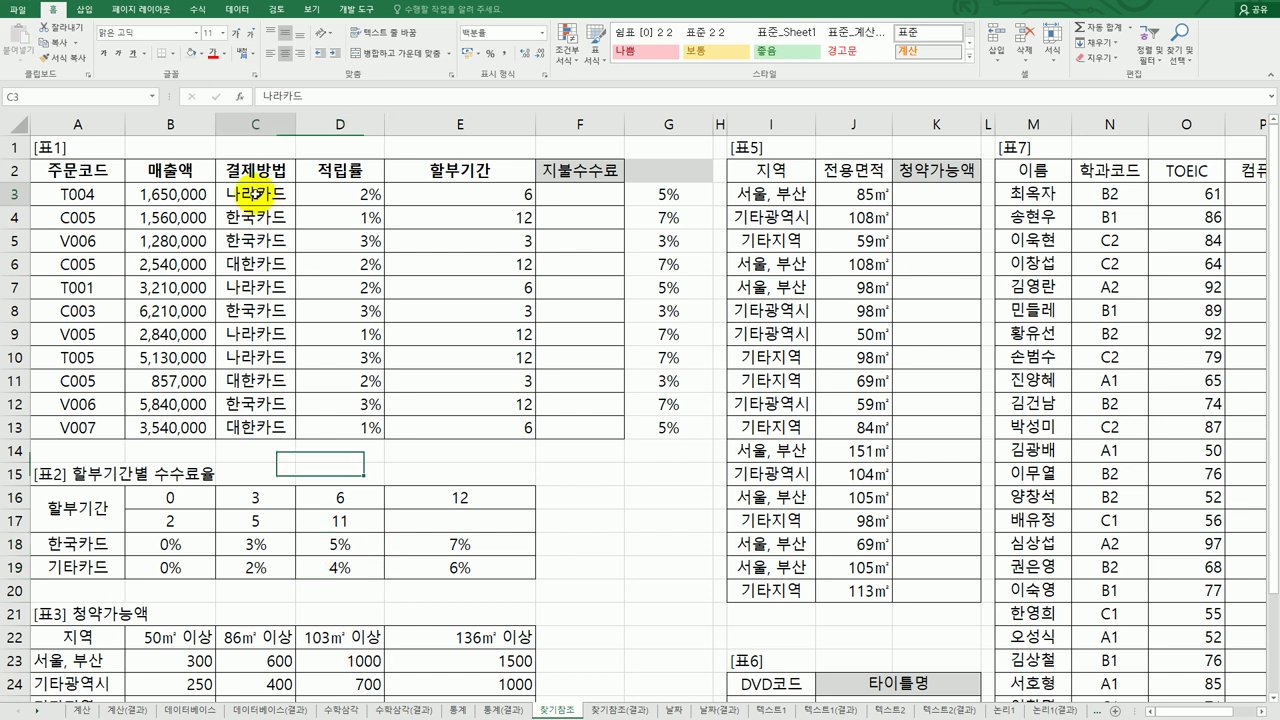
drag(88, 556, 85, 567)
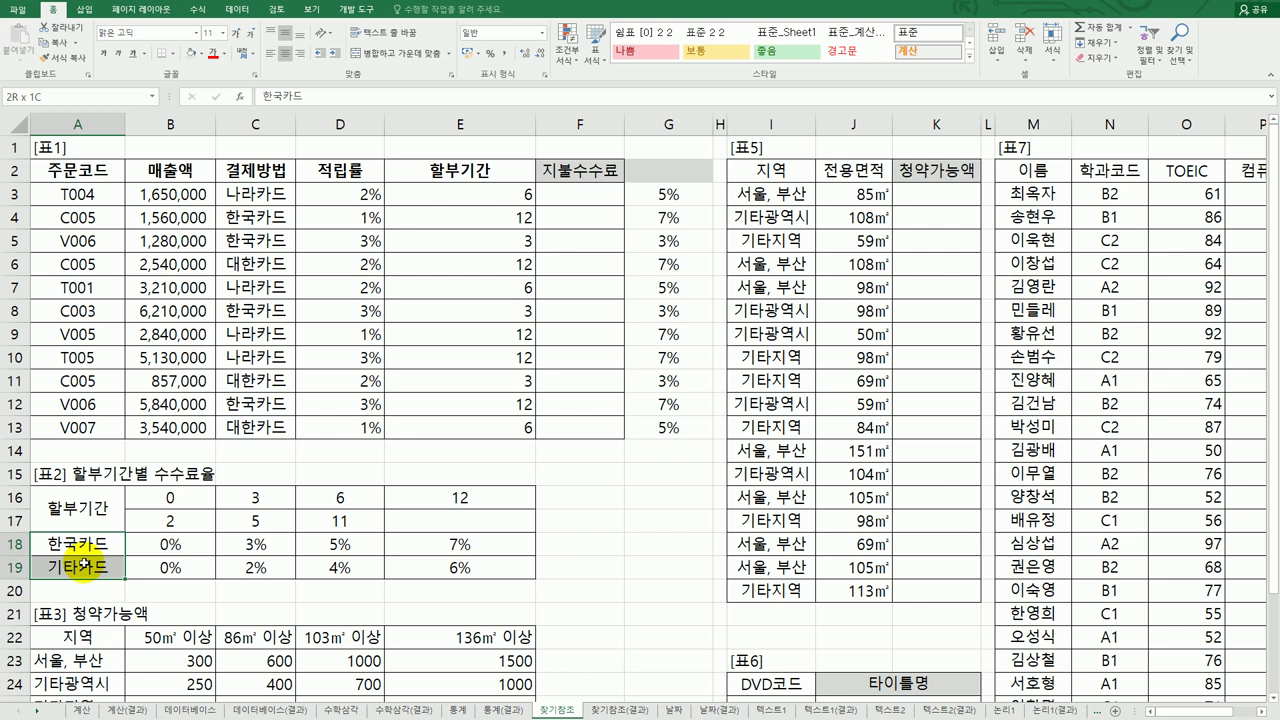
drag(85, 565, 80, 573)
click(78, 572)
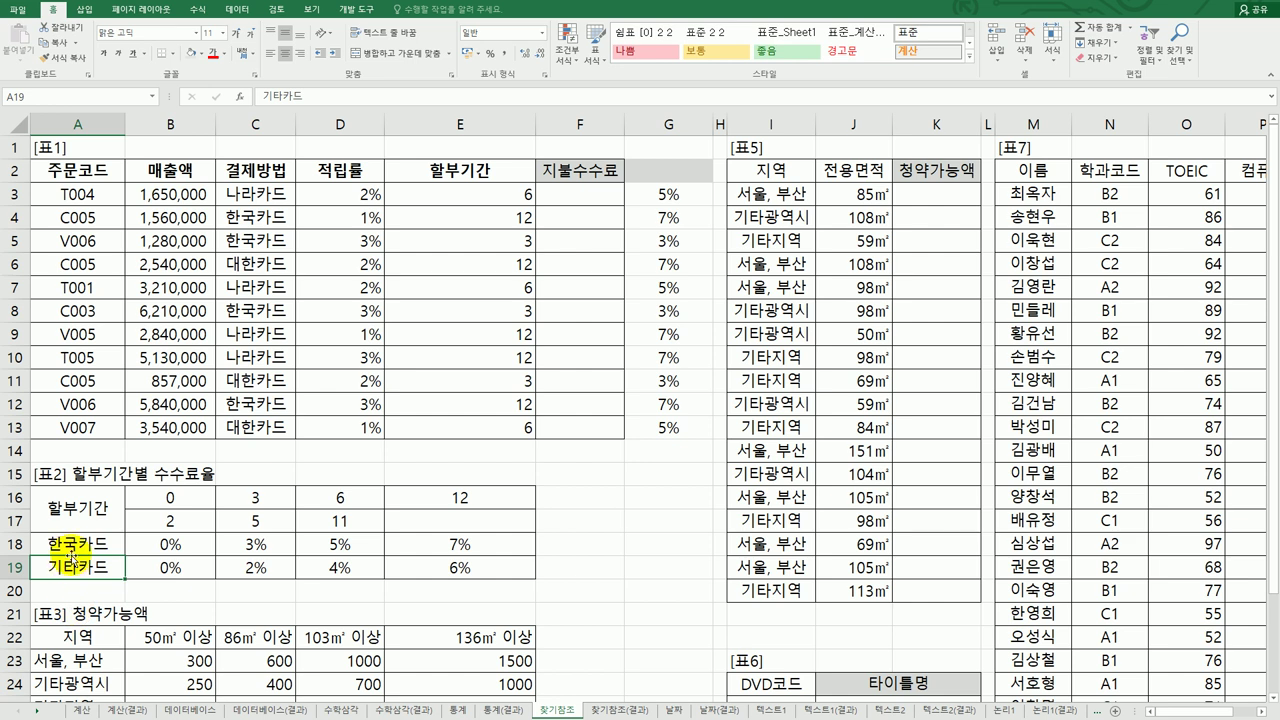
drag(70, 548, 432, 543)
Examine the row 6 rate for 대한카드 against the 한국카드 and 기타카드 rows of the 12-month column in 표2.
drag(268, 266, 652, 263)
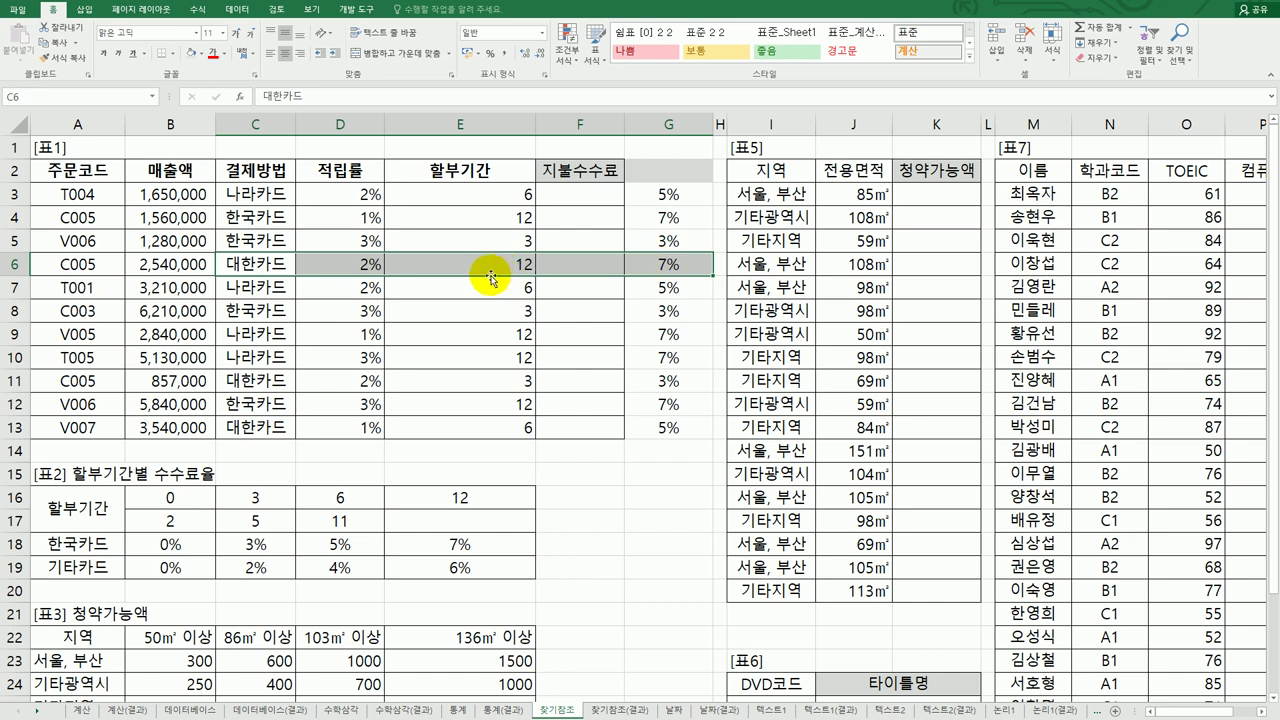
click(491, 266)
click(512, 504)
click(490, 566)
click(667, 265)
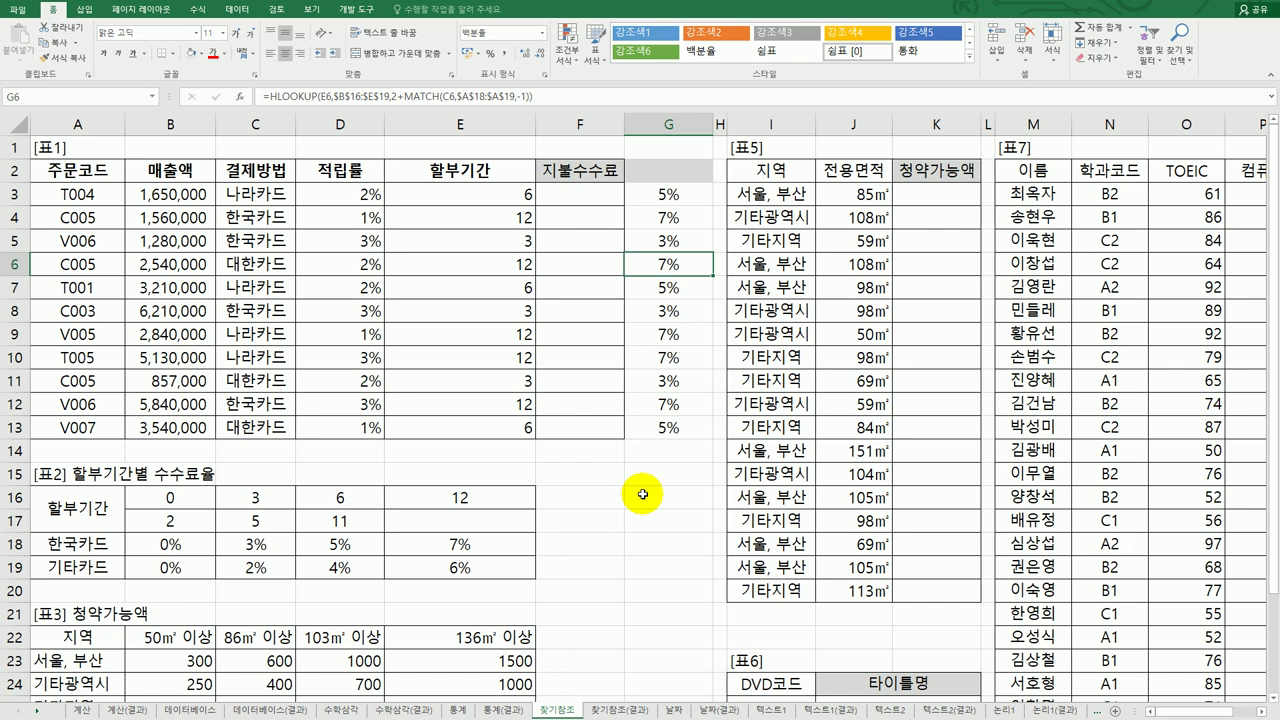
click(285, 265)
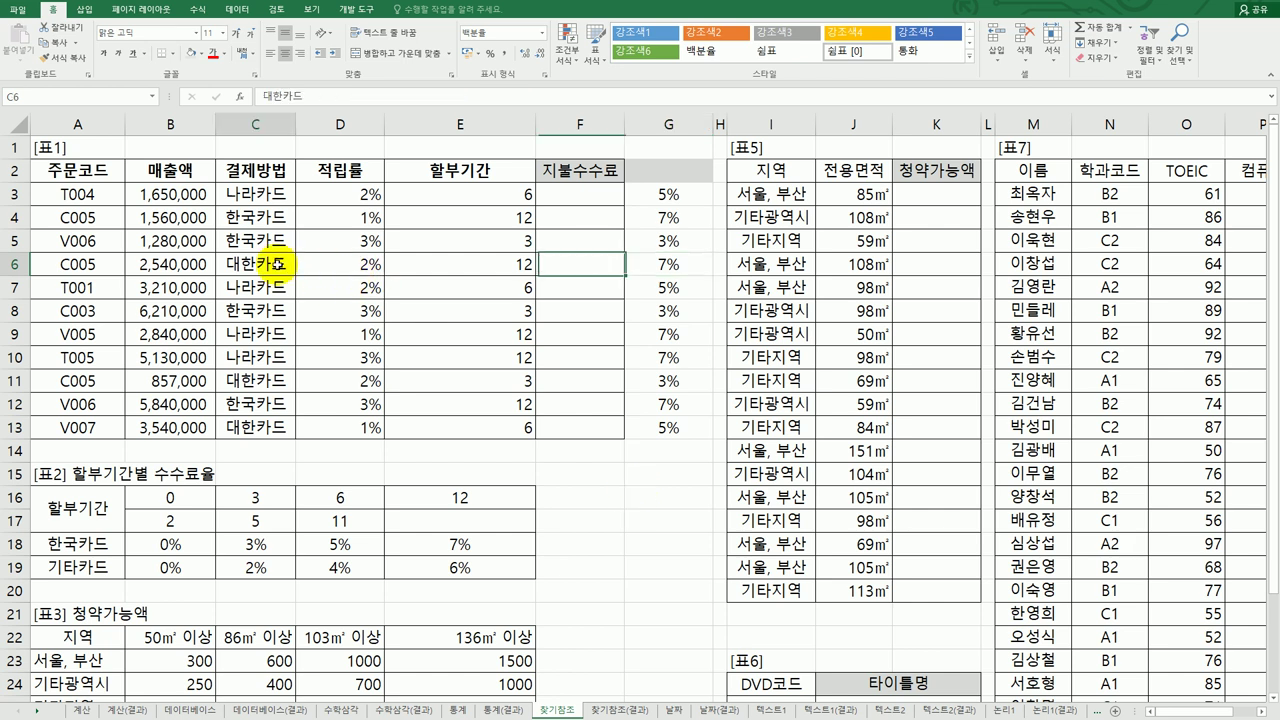
click(90, 545)
drag(90, 545, 90, 566)
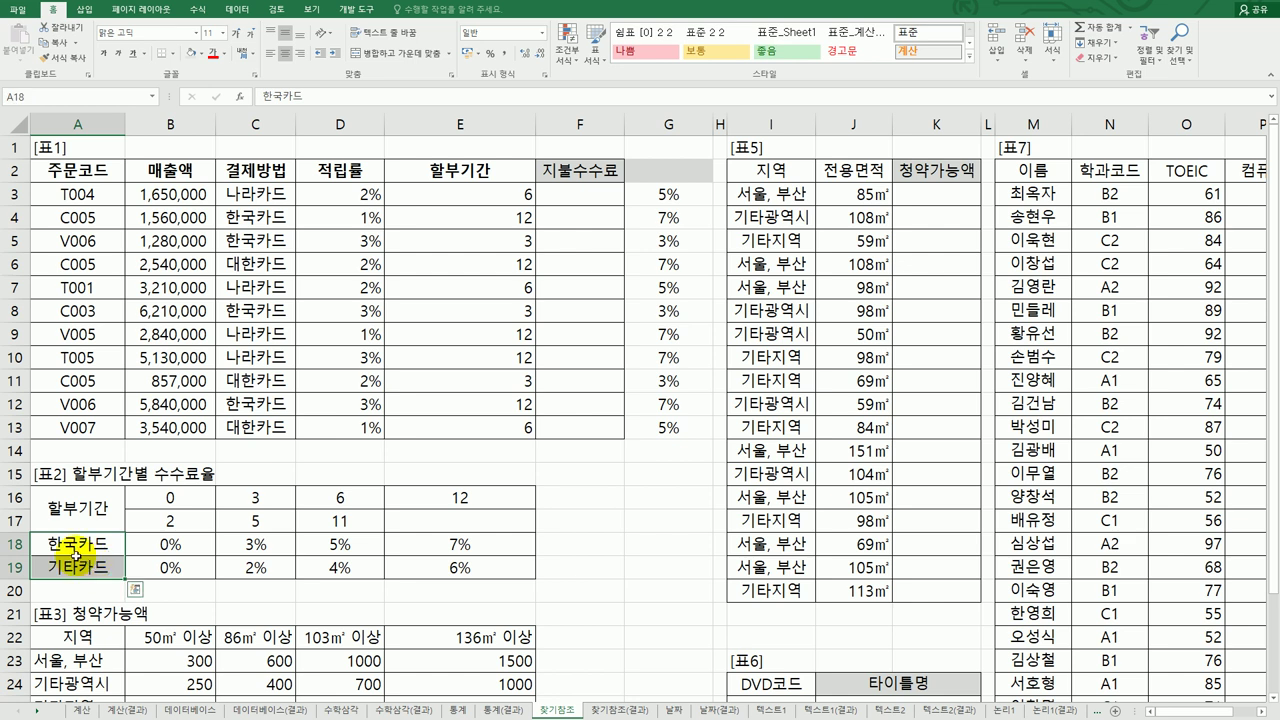
click(67, 571)
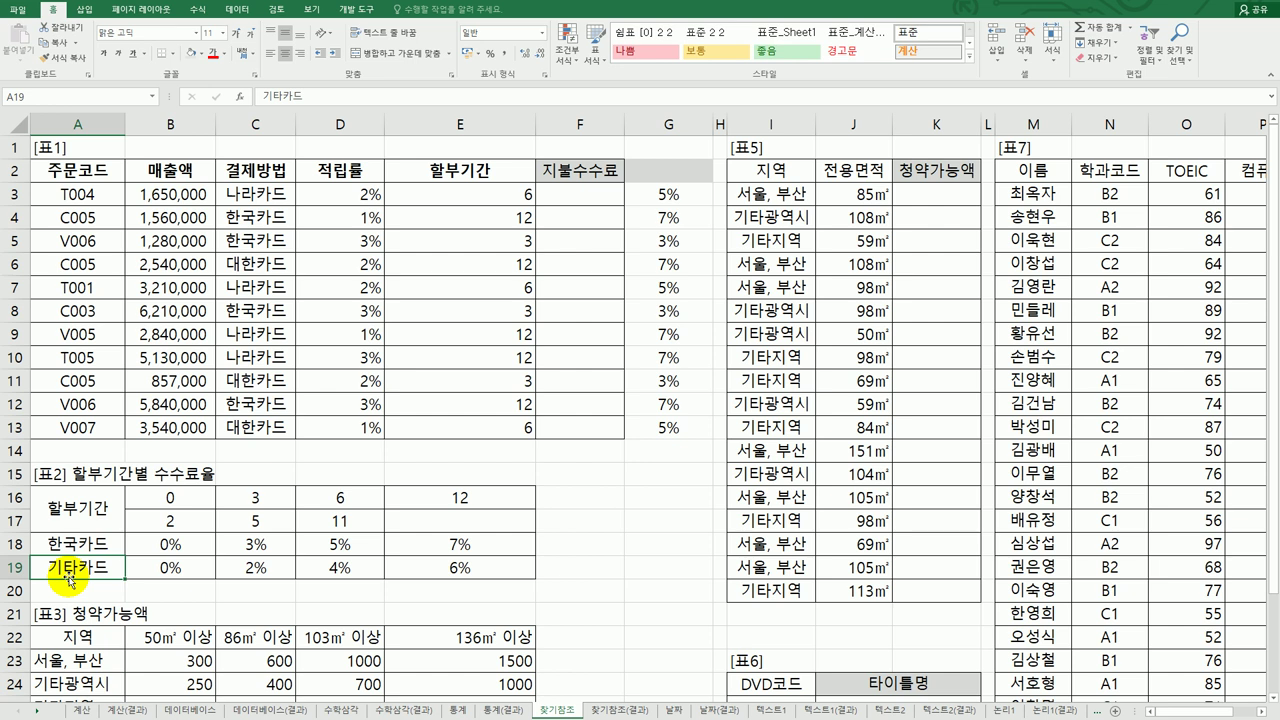
drag(103, 543, 457, 534)
click(453, 544)
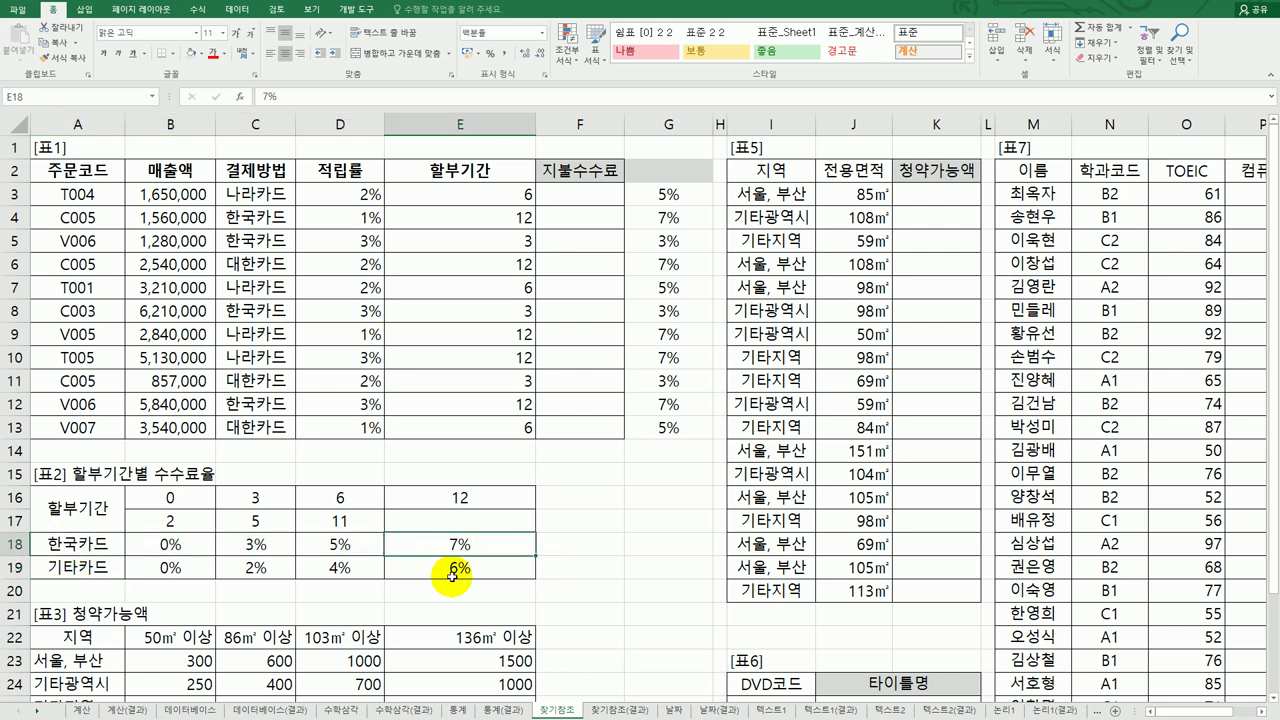
Replace MATCH's lookup array in the G3 formula with {"한국카드","대한카드"} and fill the formula down to G13.
click(669, 195)
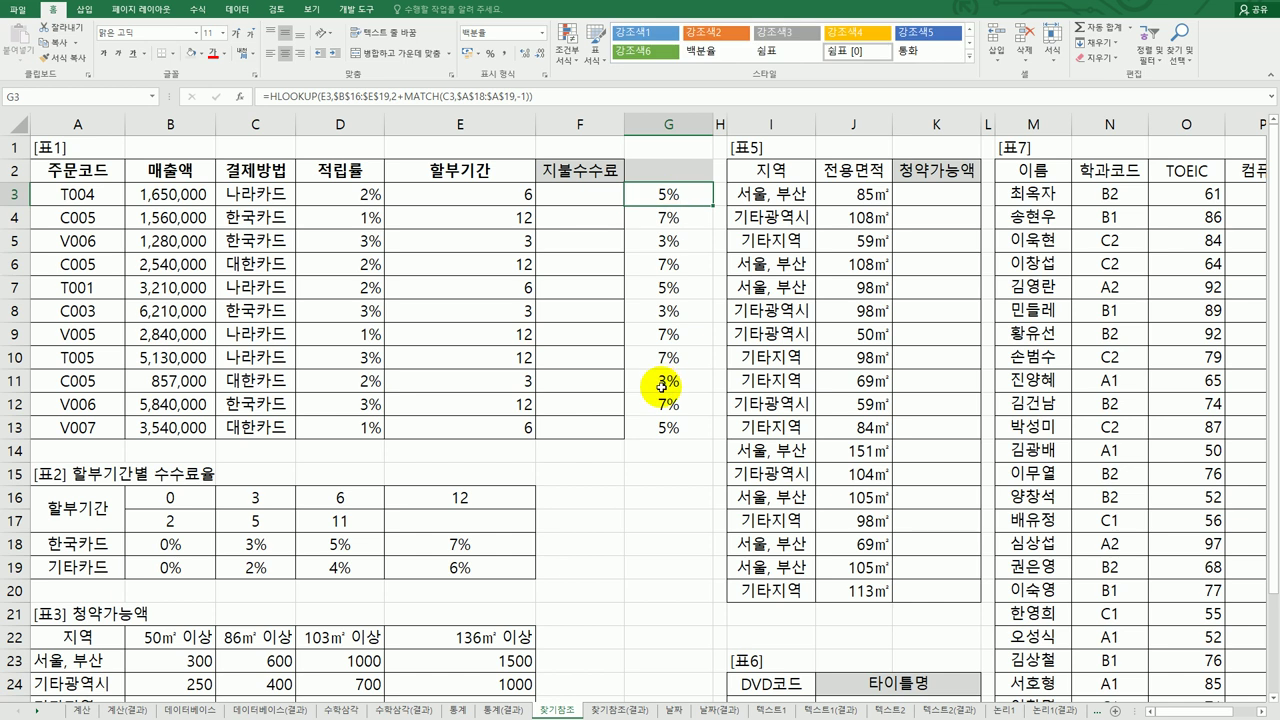
double_click(667, 191)
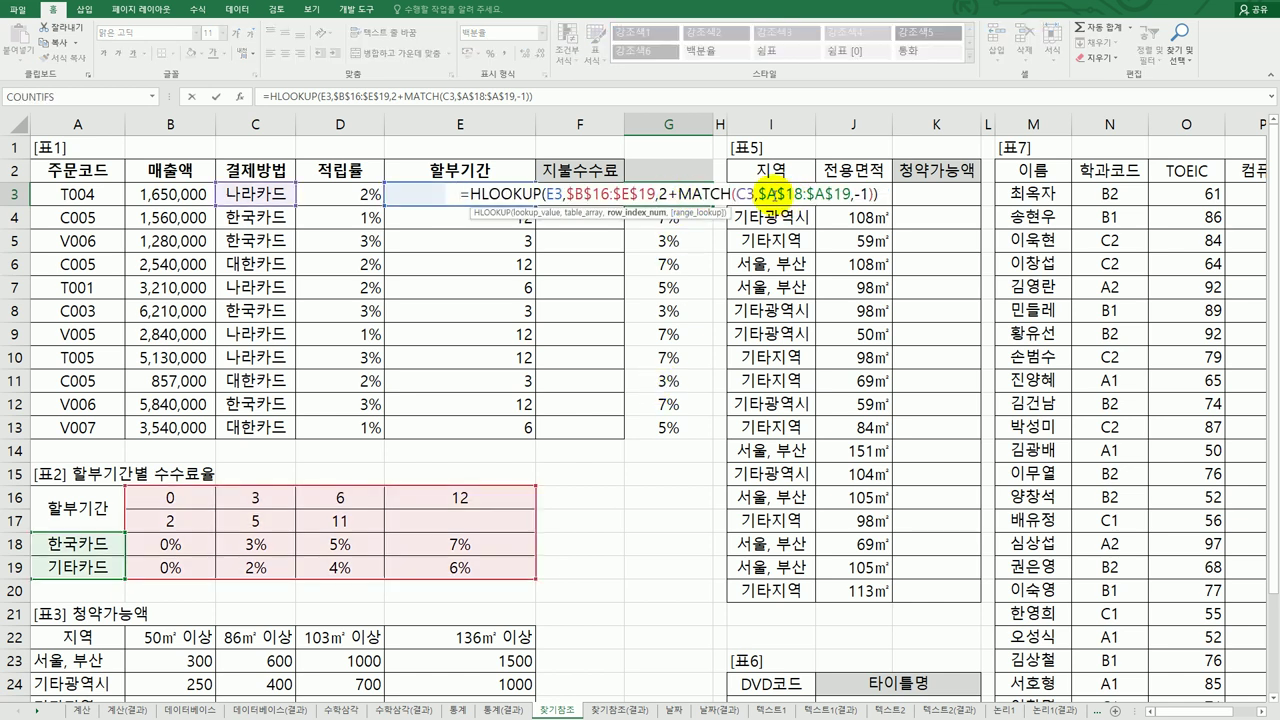
drag(756, 191, 840, 191)
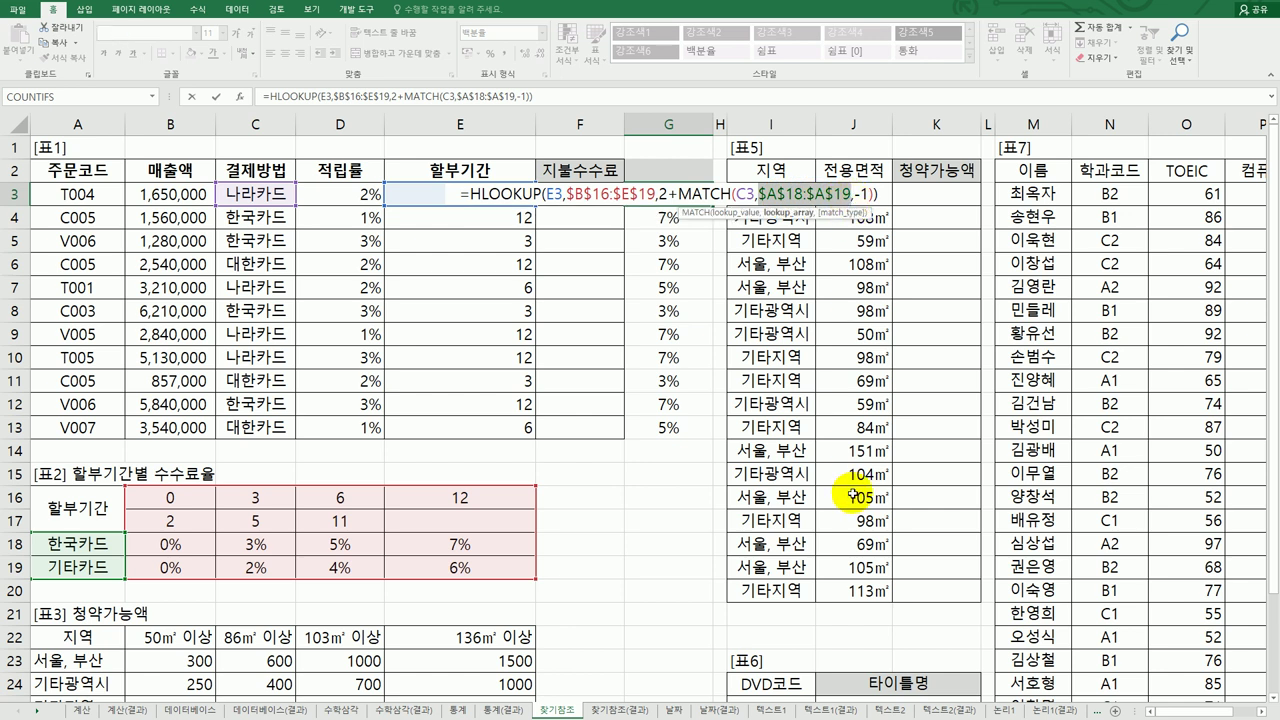
key(Delete)
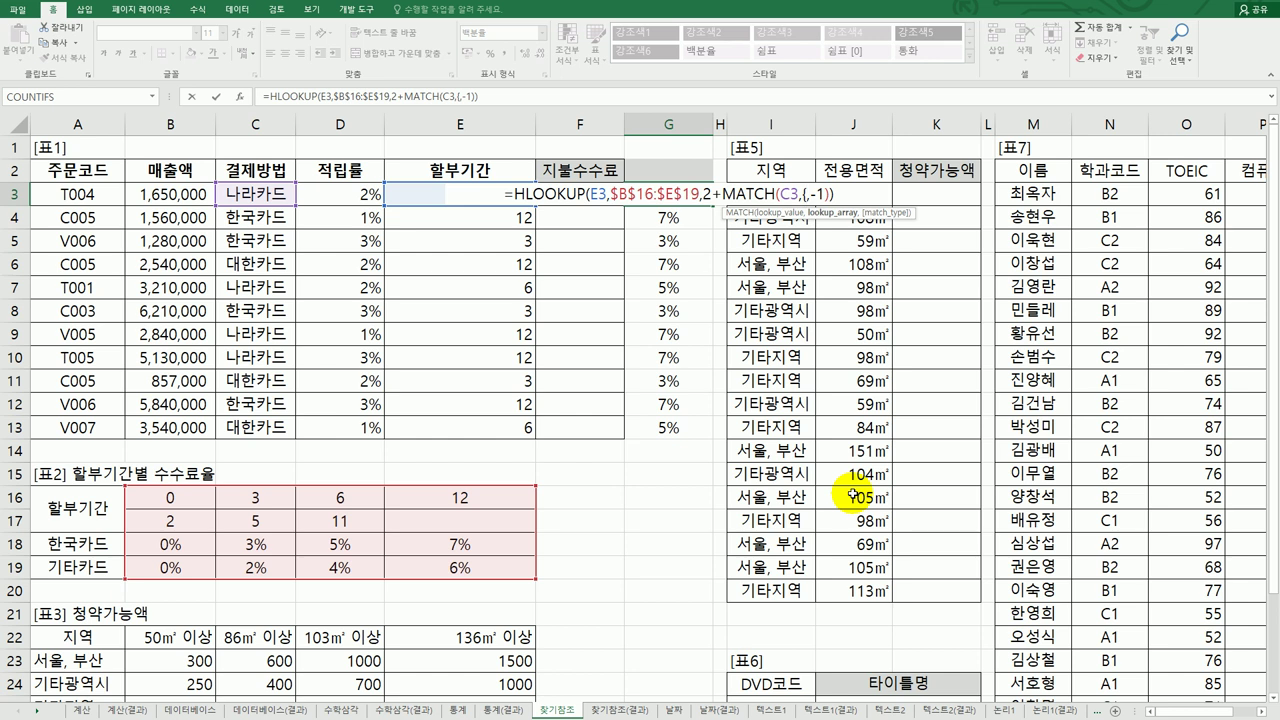
text({")
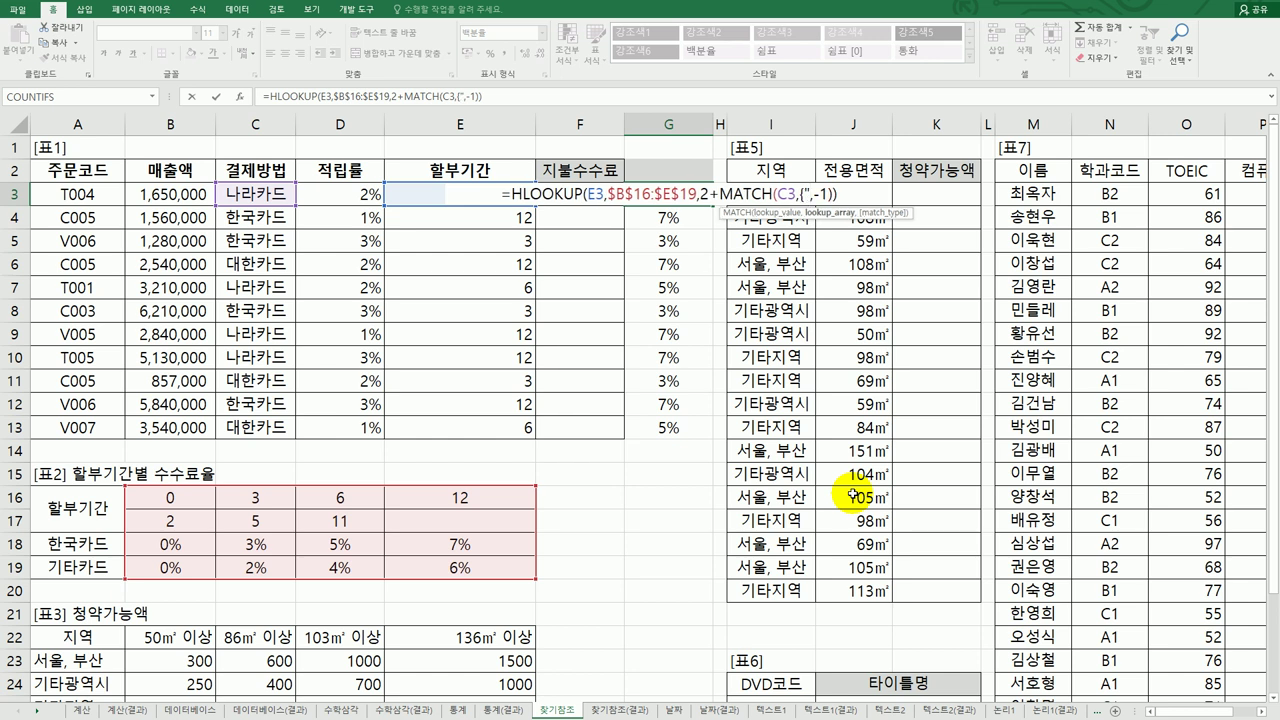
text(ㅎ한국카드","대한카드"})
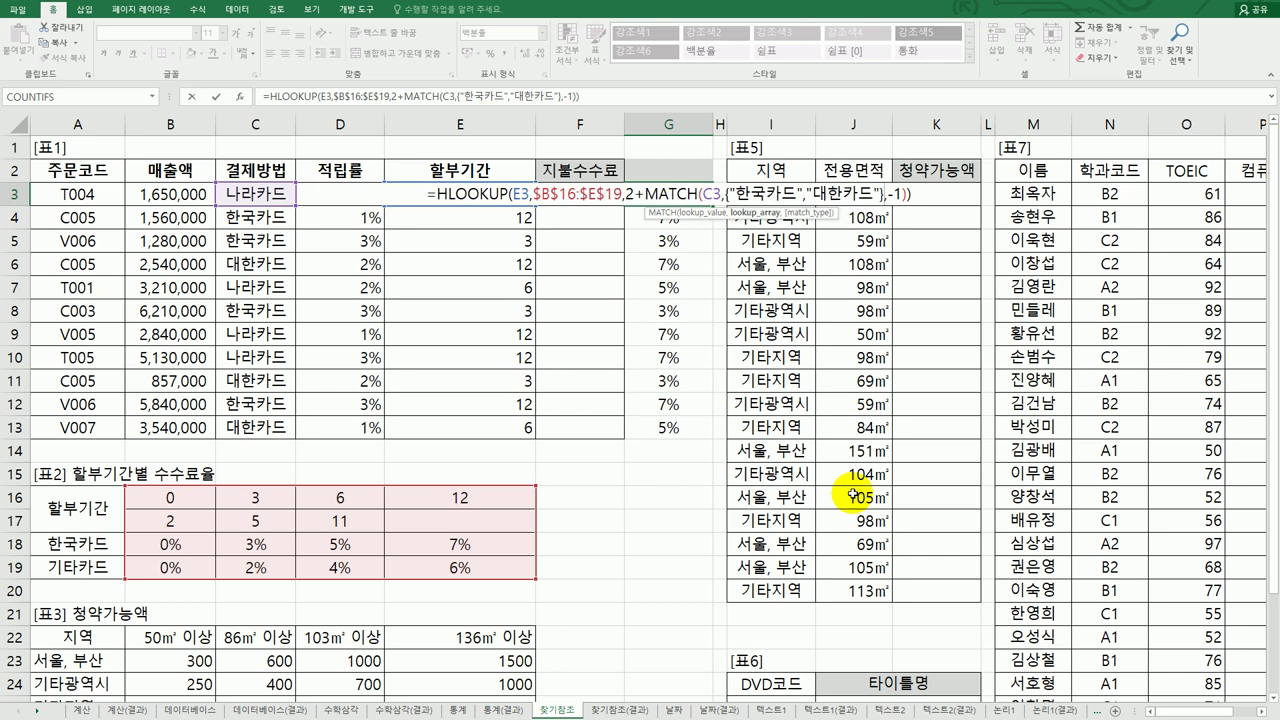
key(Return)
click(700, 200)
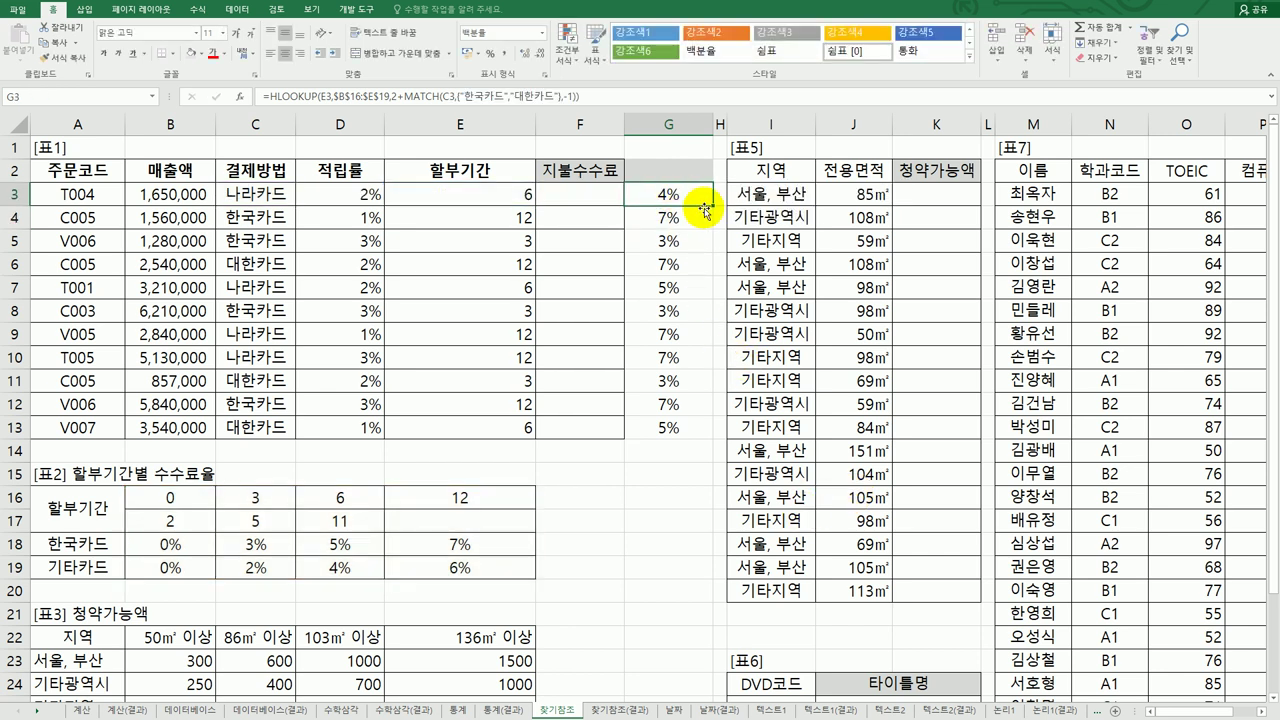
drag(703, 210, 691, 432)
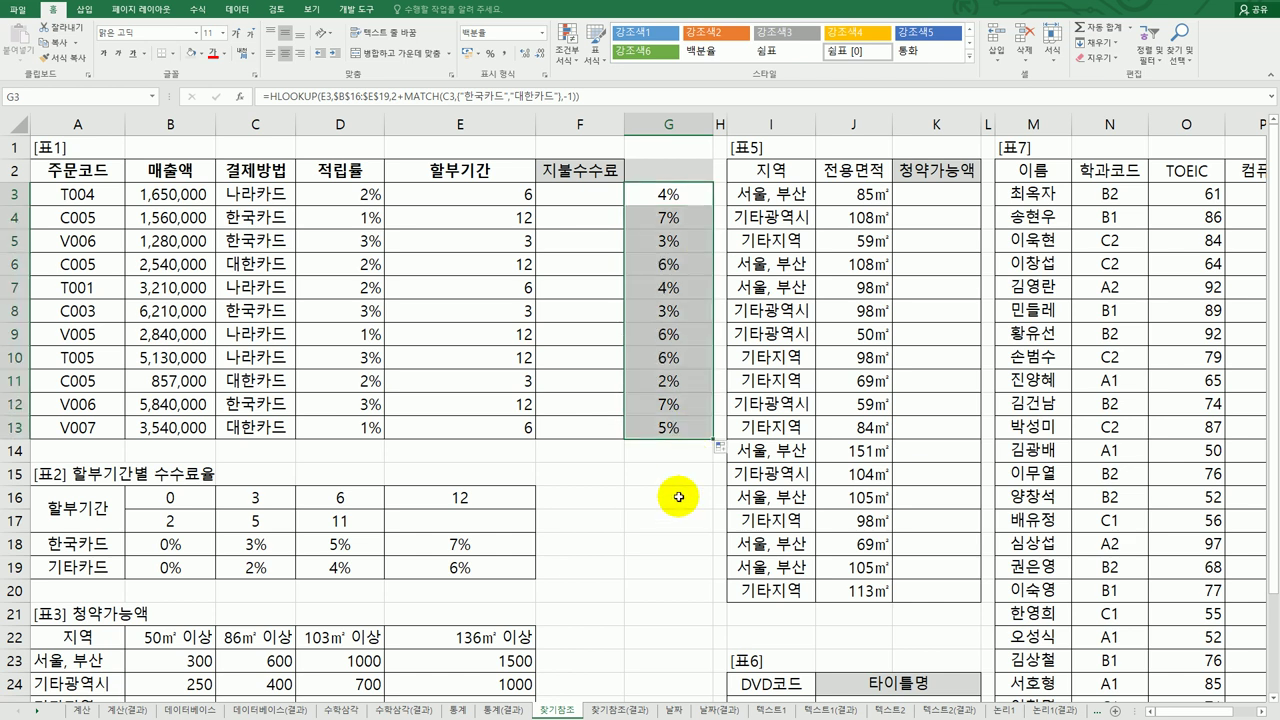
Check the fee rates in G3 and G6 against the 기타카드 row of 표2 for the 6-month and 12-month periods.
click(276, 193)
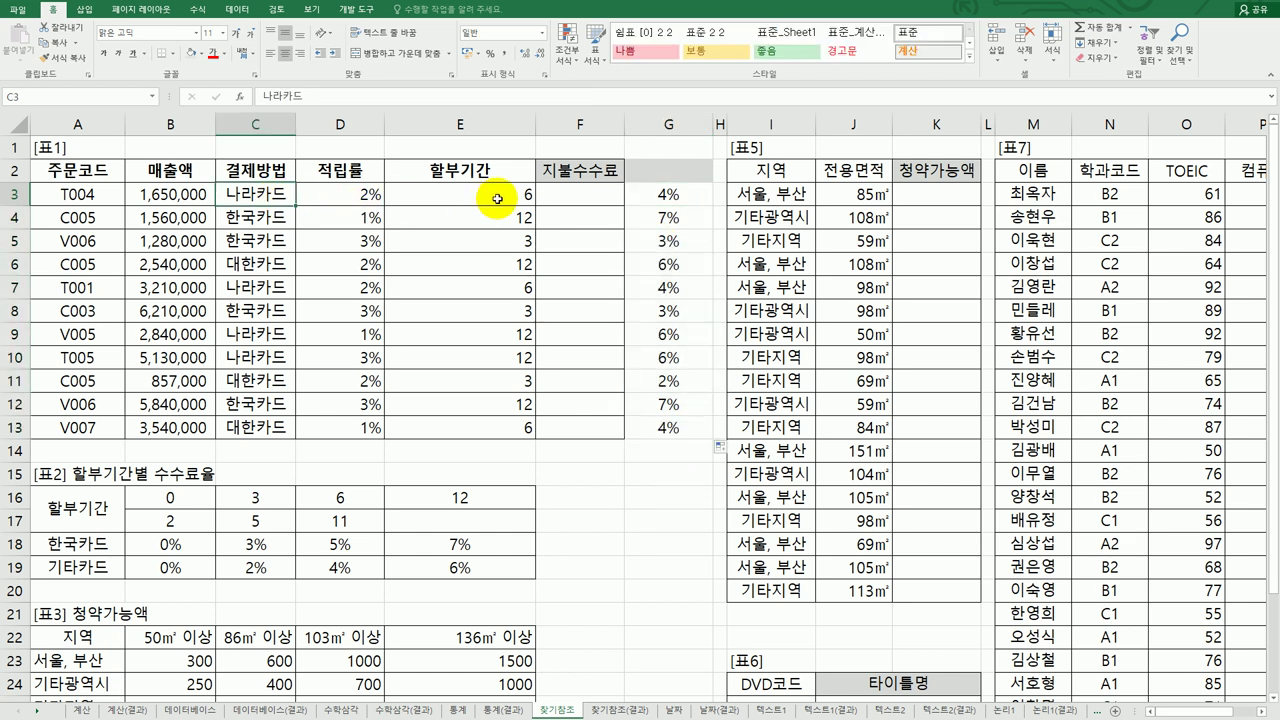
drag(343, 491, 337, 562)
click(337, 567)
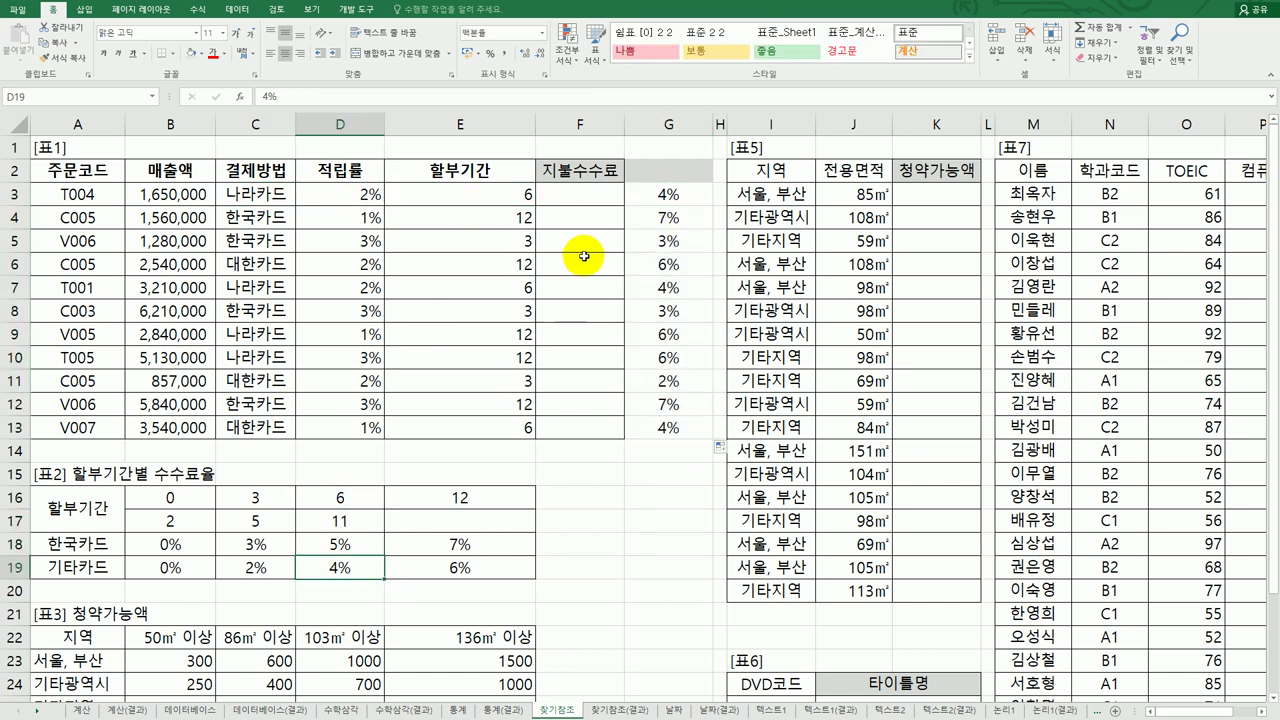
click(637, 196)
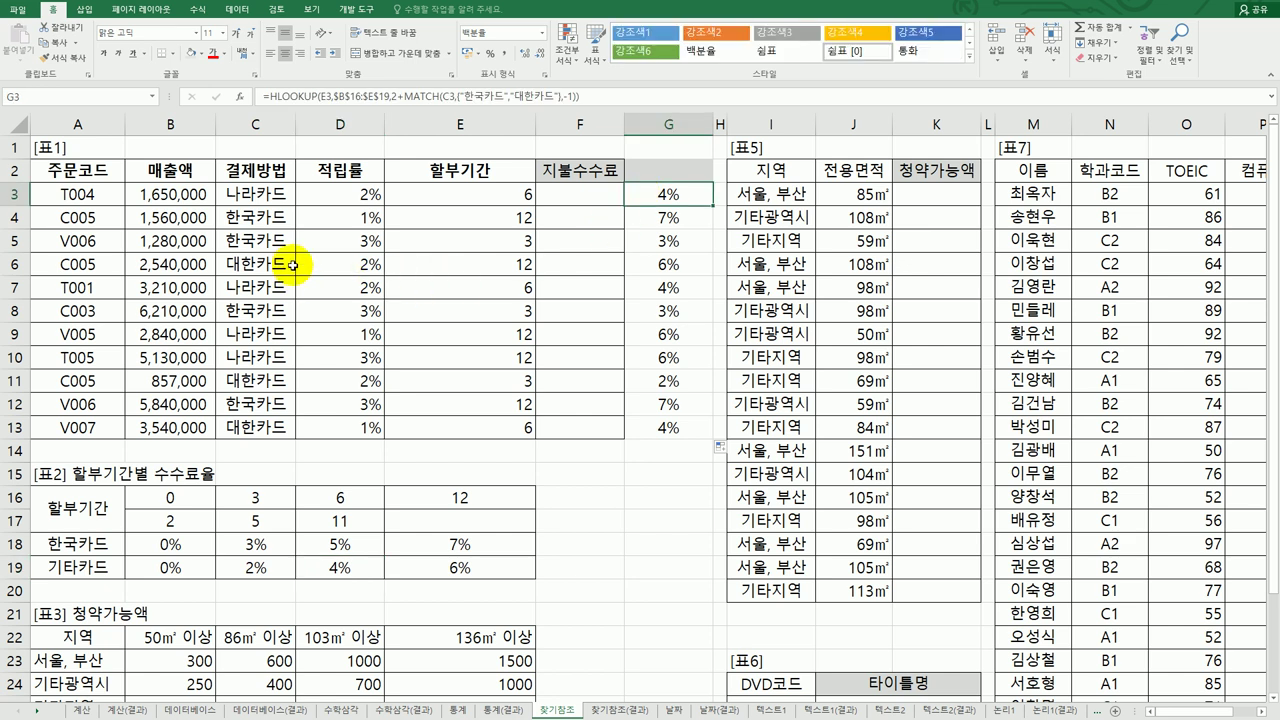
click(343, 263)
click(557, 263)
click(452, 263)
click(487, 565)
click(635, 258)
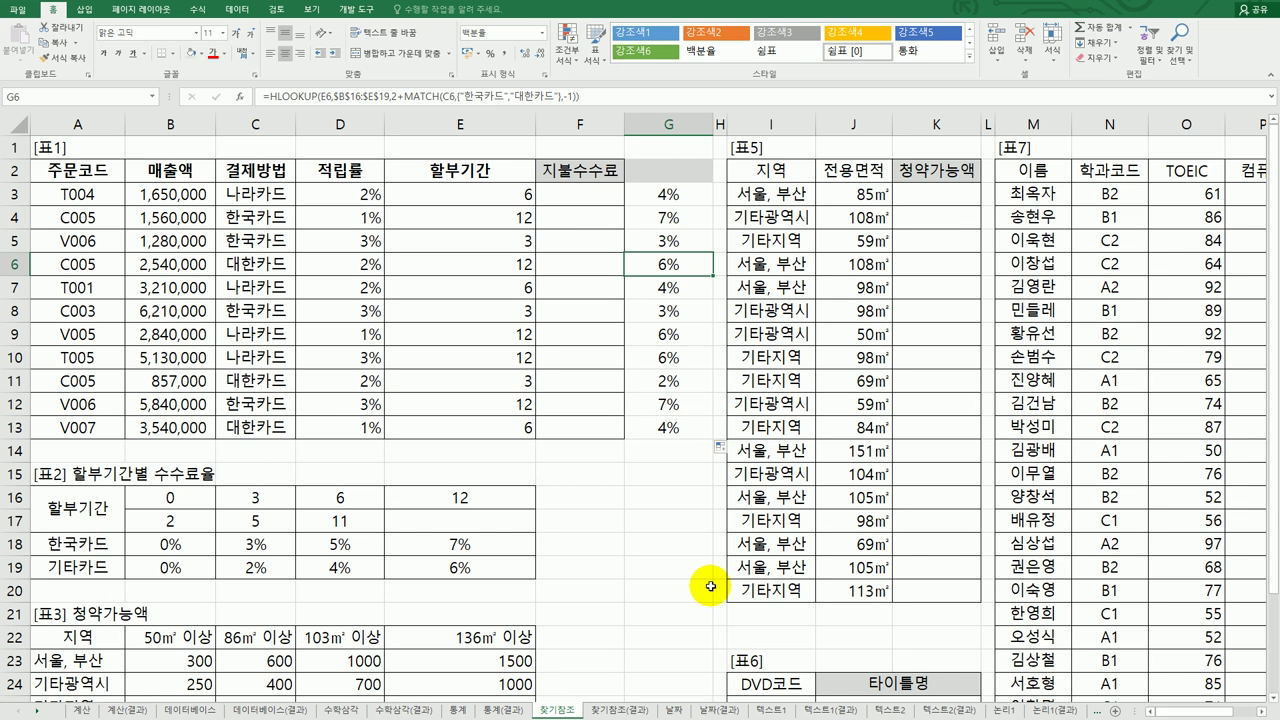
Examine the {"한국카드","대한카드"} array constant inside the MATCH function of the G3 formula.
double_click(679, 196)
drag(735, 193, 878, 191)
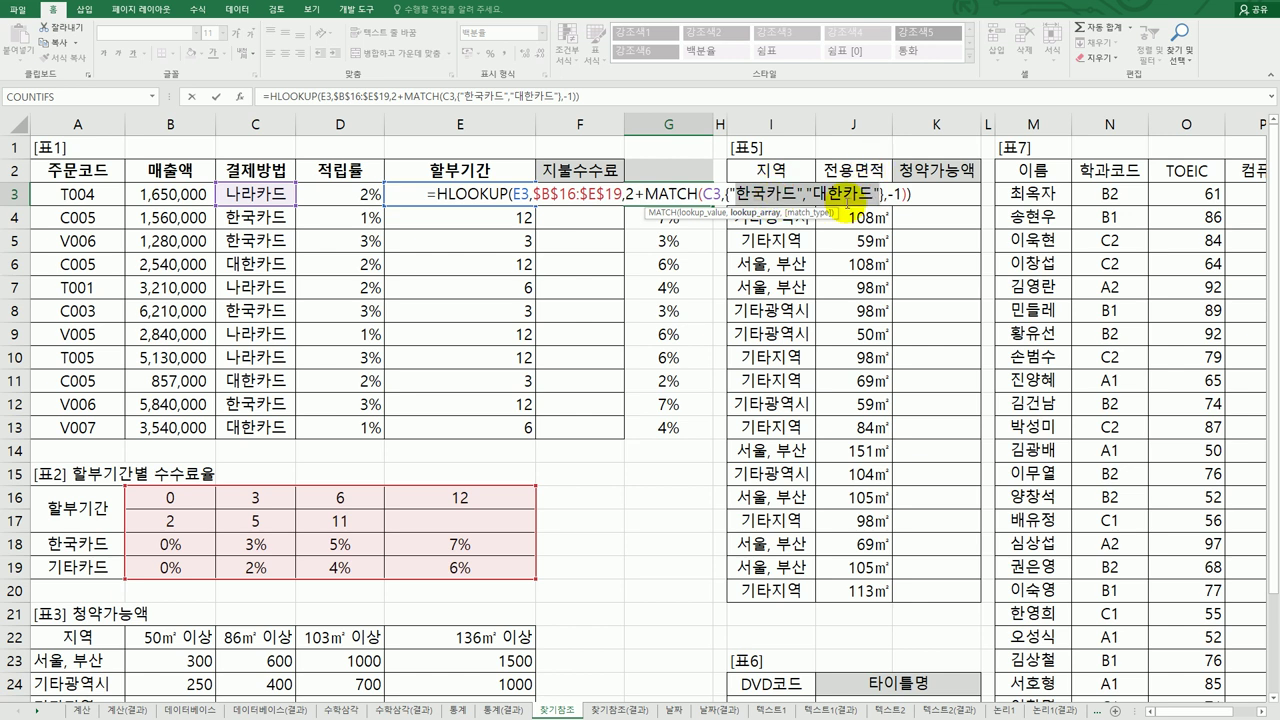
drag(848, 196, 876, 194)
key(Right)
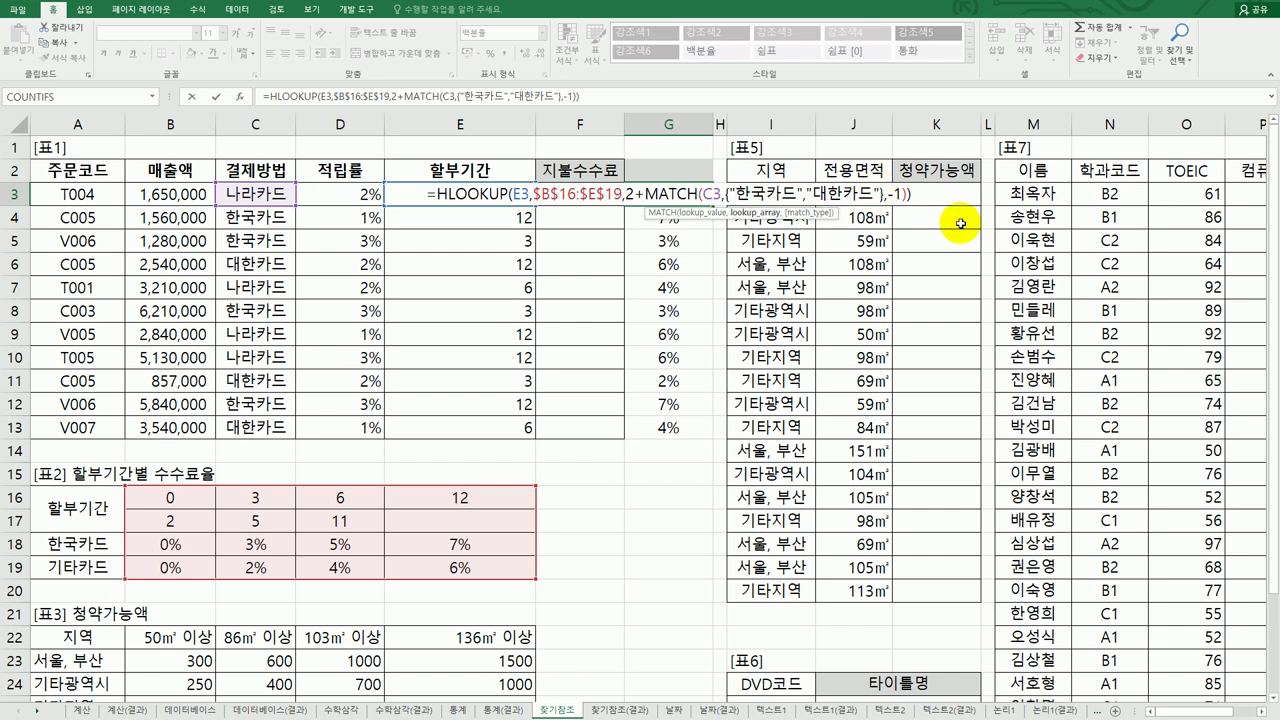
text(})
key(Return)
List the payment methods 한국카드, 대한카드 and 나라카드 in descending order in cells G16:G18.
click(640, 520)
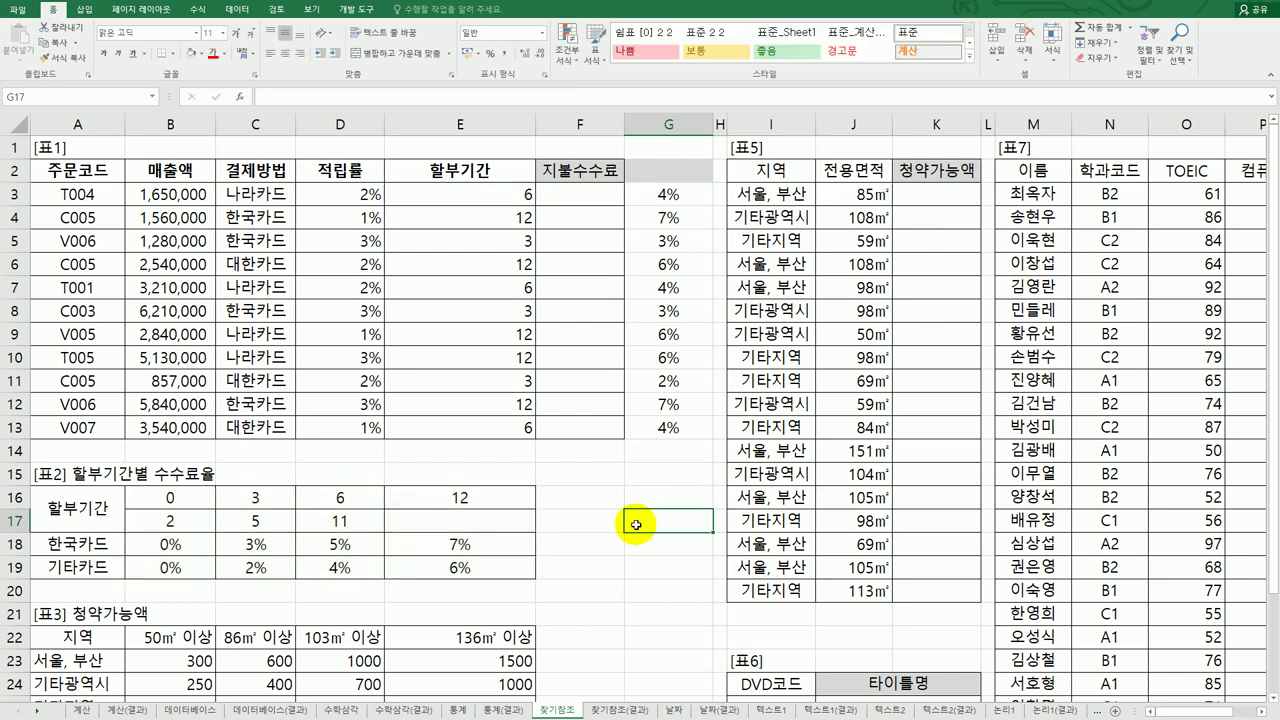
click(655, 501)
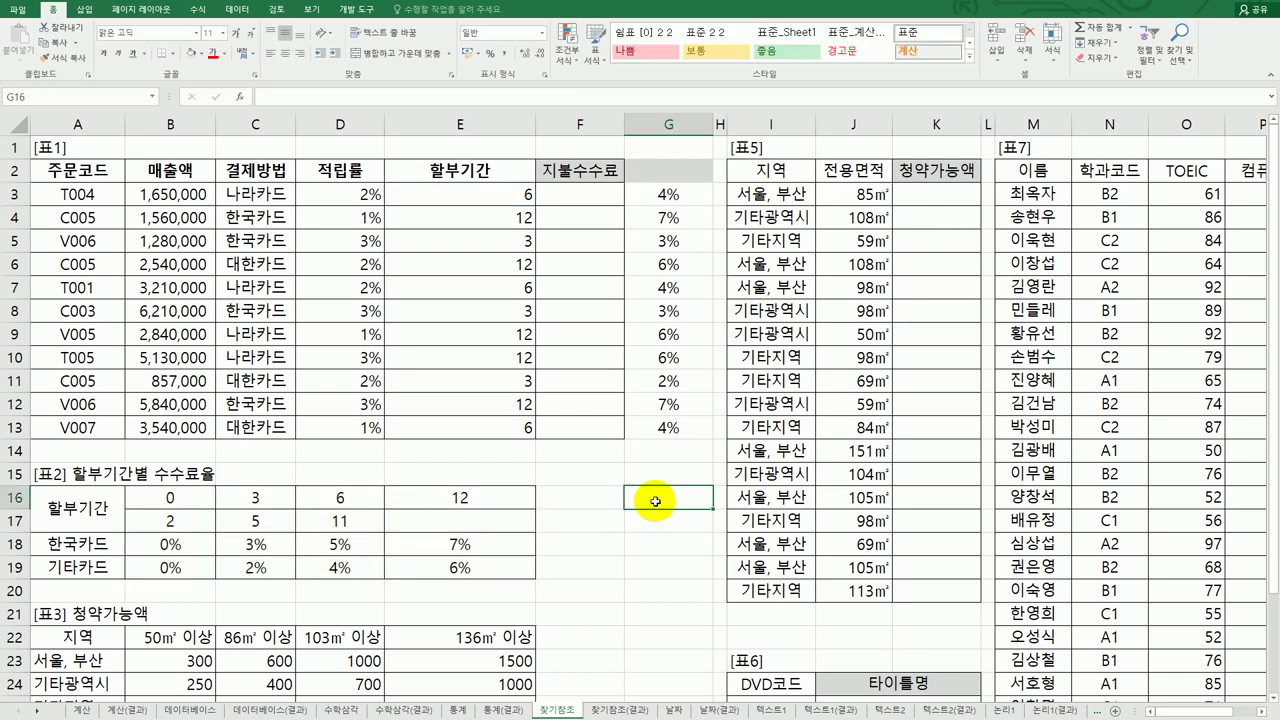
text(ㅎㄴ국카드)
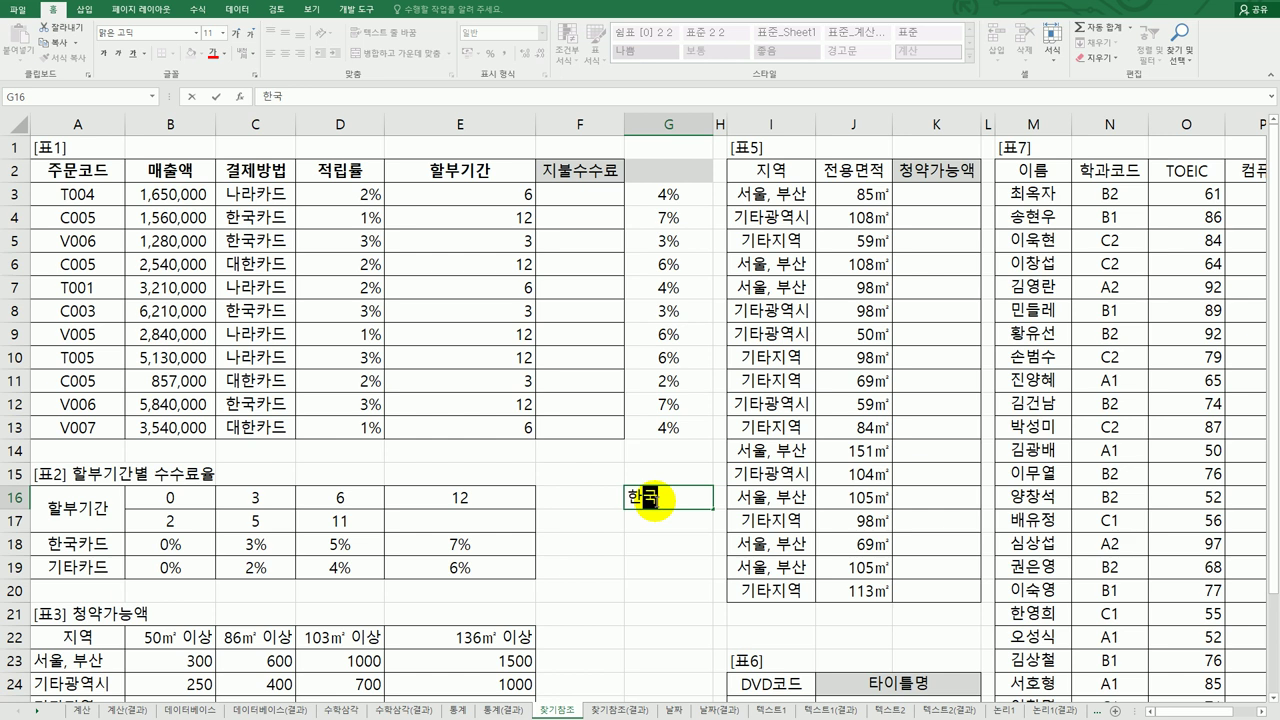
key(Return)
text(대한ㅋㅏ드)
key(Return)
text(나라카드)
key(Return)
click(655, 497)
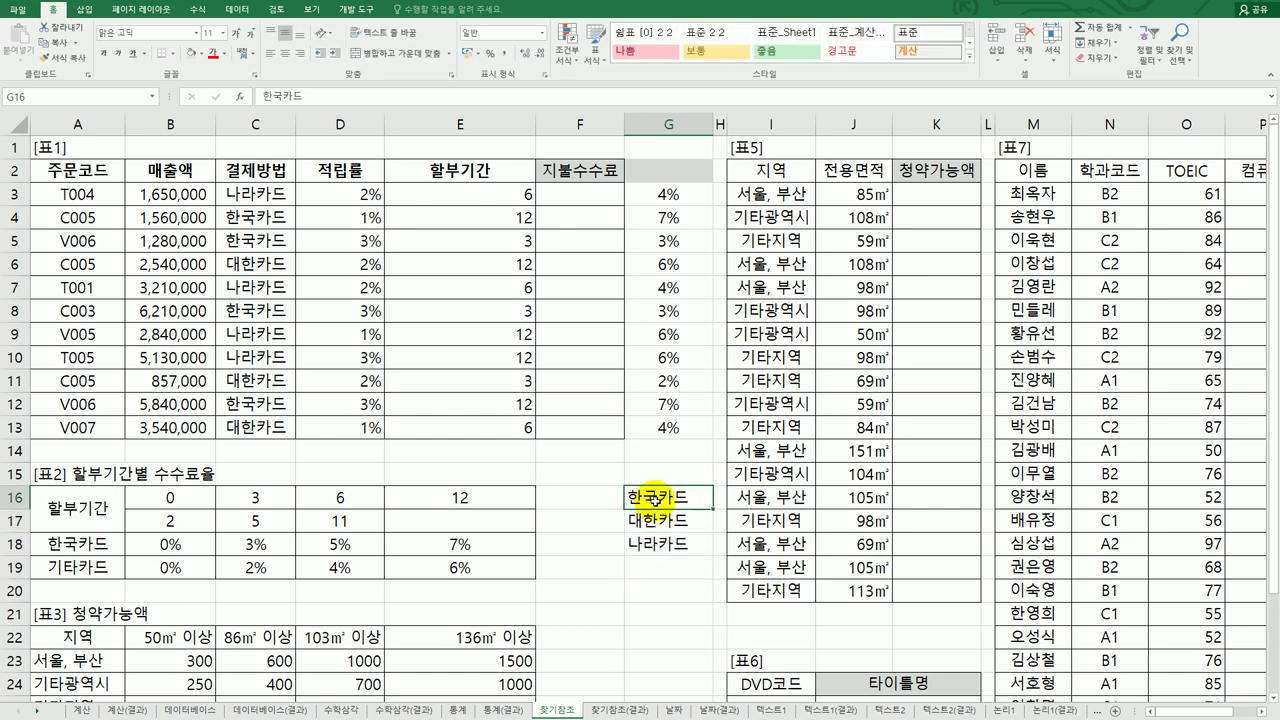
Compare the MATCH array entries in the G3 formula with the payment method list in G16:G18.
click(677, 199)
double_click(677, 199)
drag(734, 191, 862, 192)
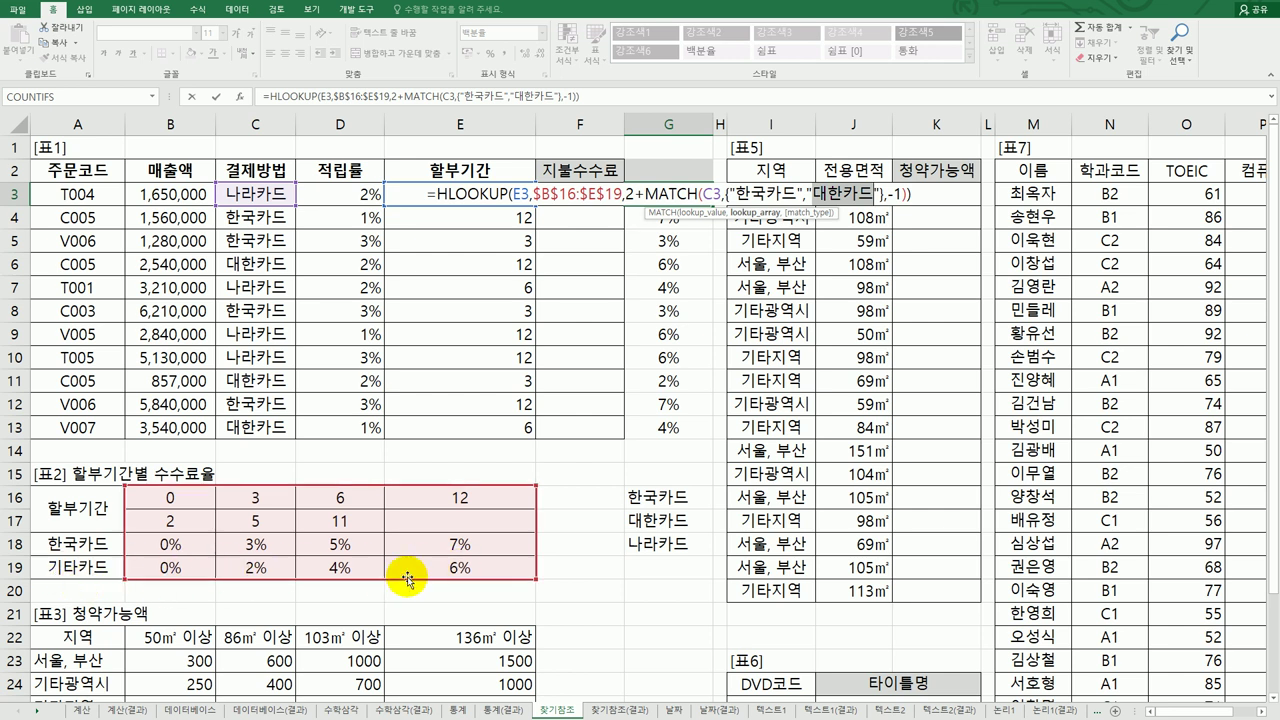
key(Escape)
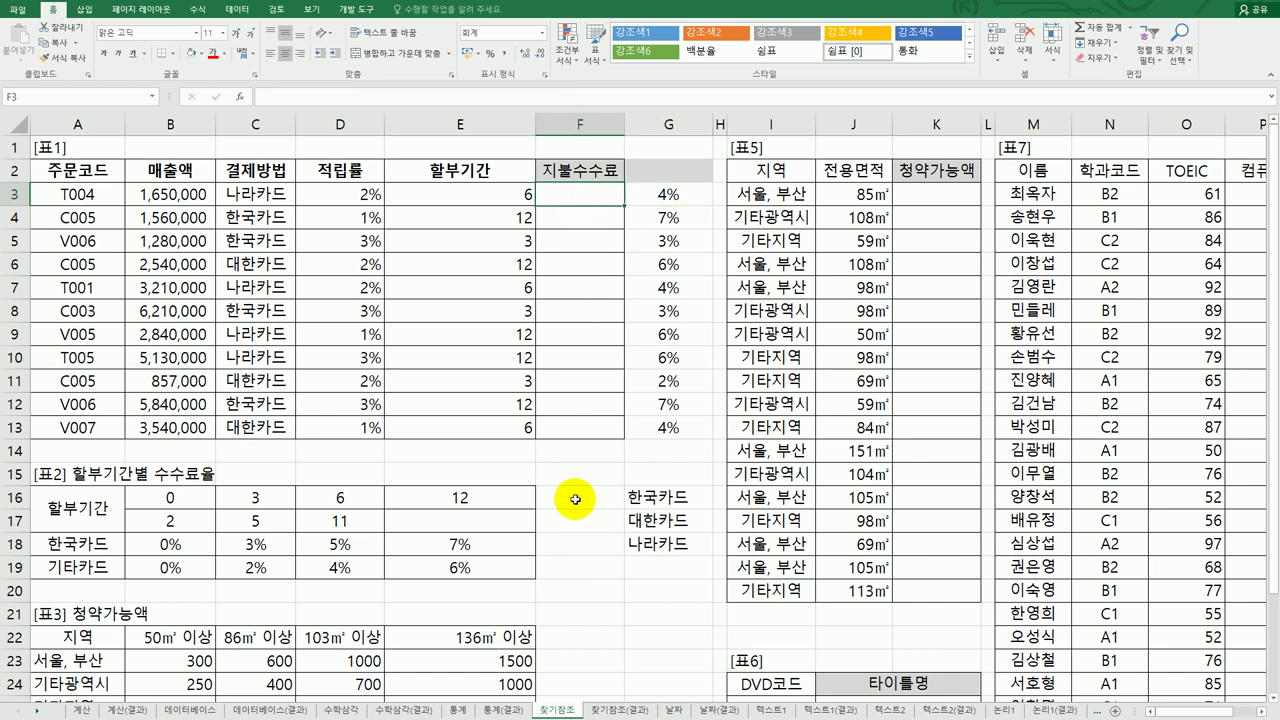
Start the F3 payment fee formula as =B3*HLOOKUP(E3,$B$16:$E$19, with the 표2 range as an absolute reference.
text(=)
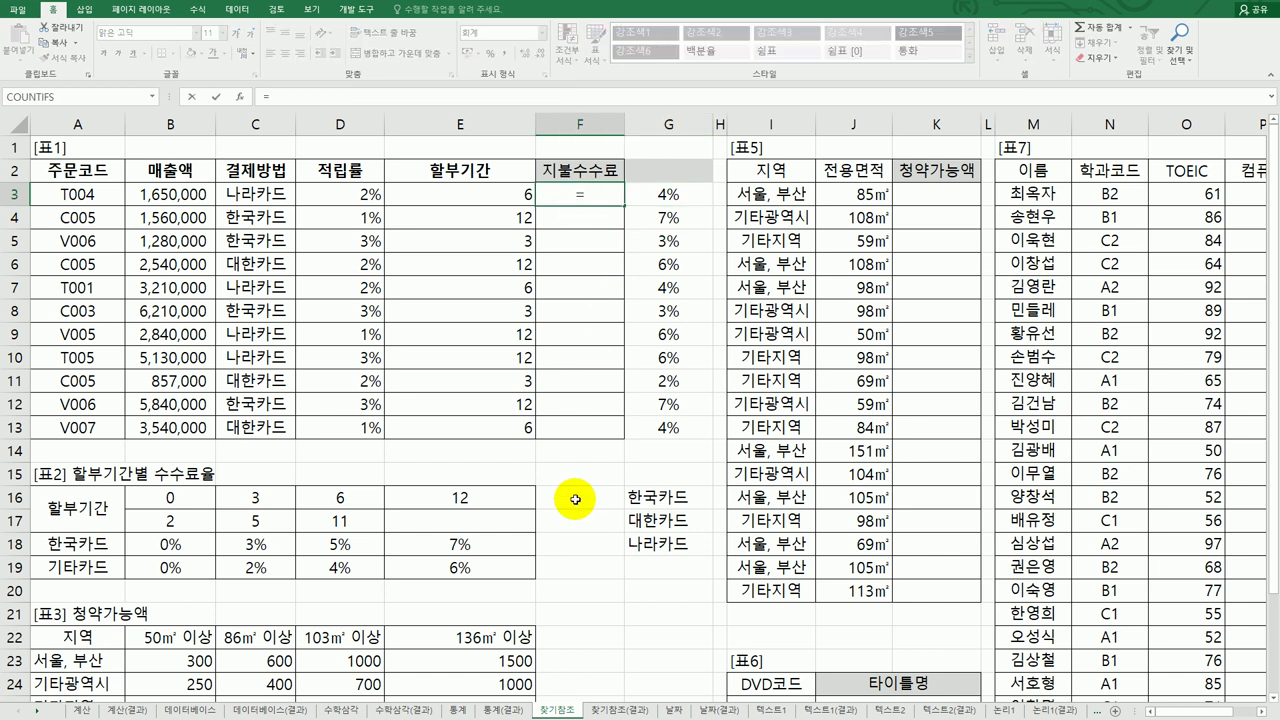
click(196, 205)
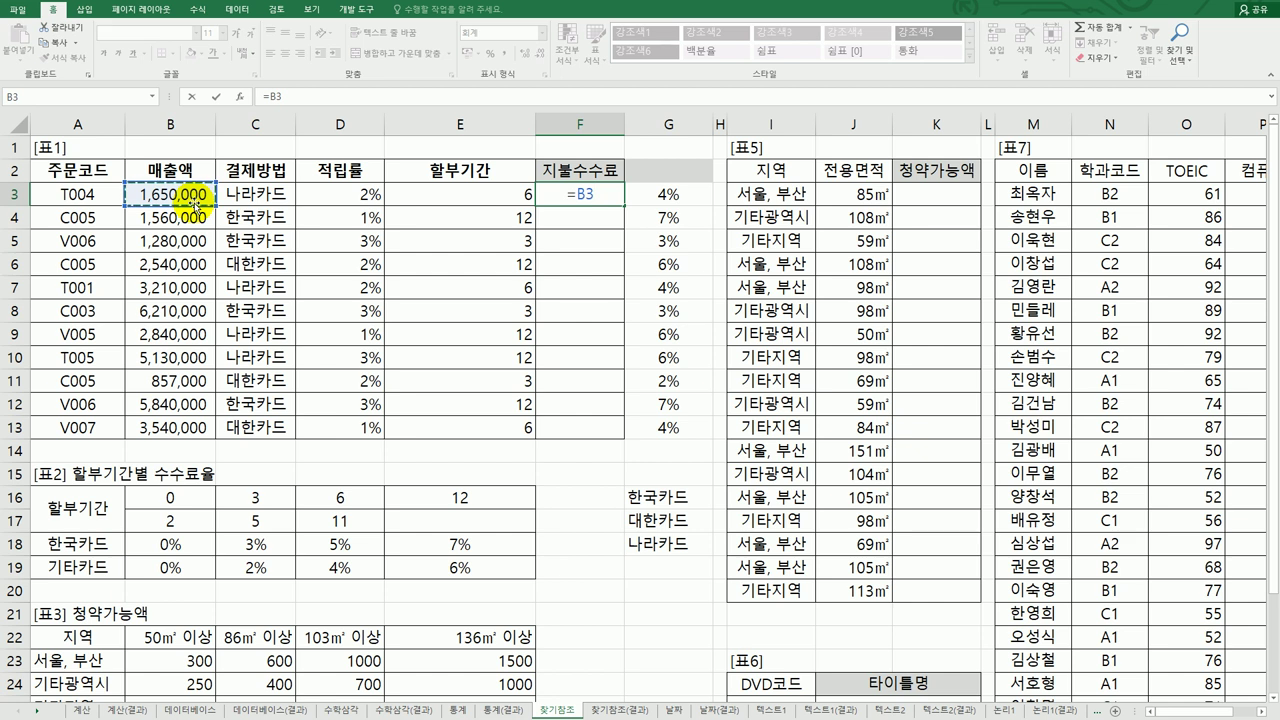
text(*)
text(ㅛ)
key(BackSpace)
text(HL)
key(Tab)
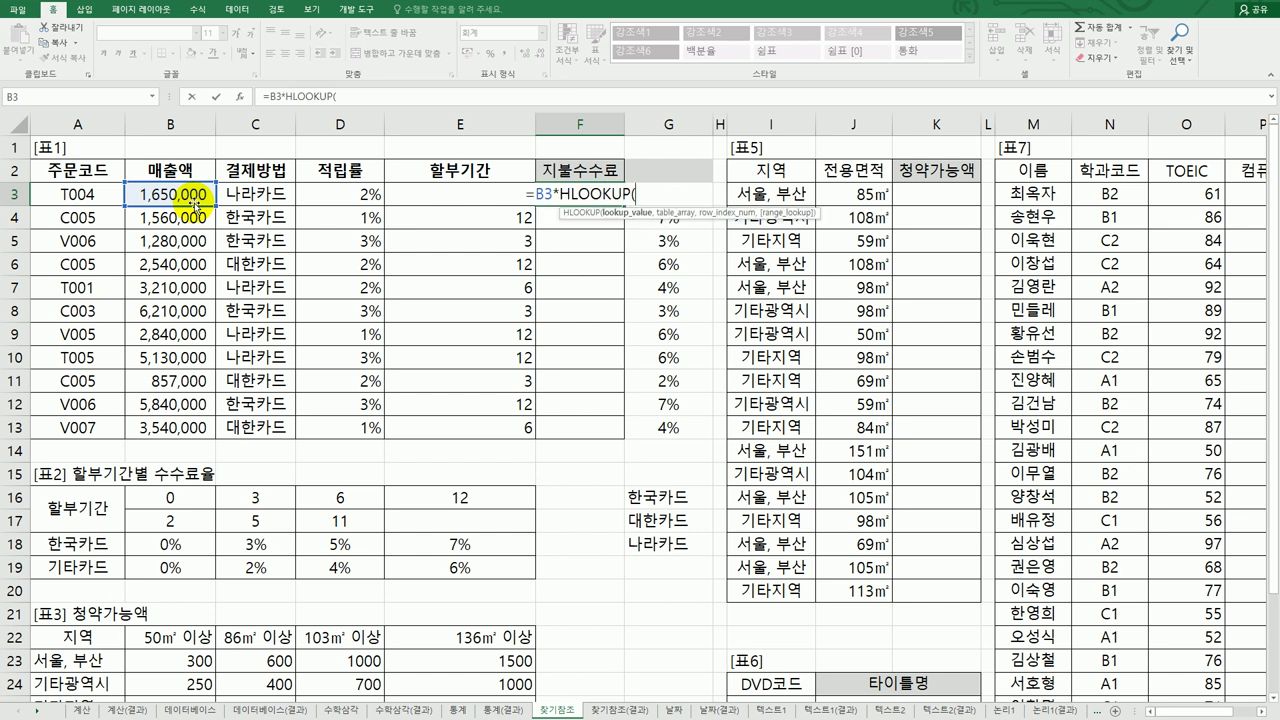
click(405, 199)
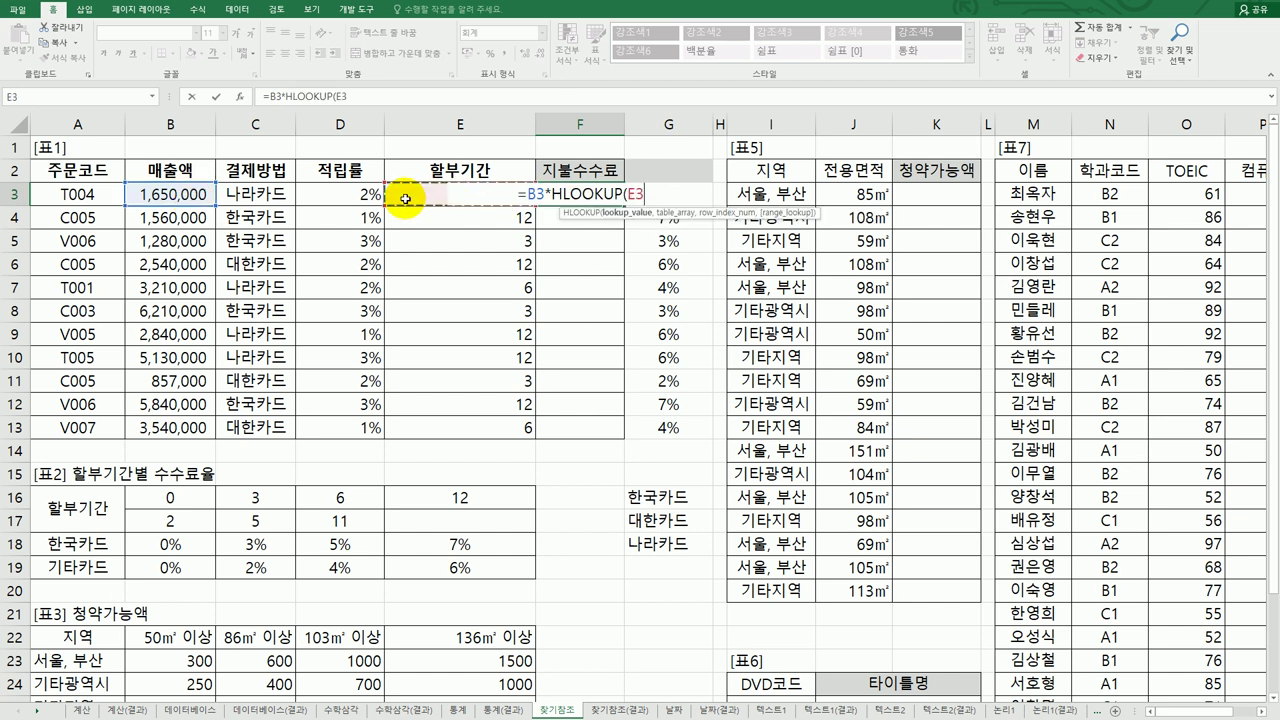
text(,)
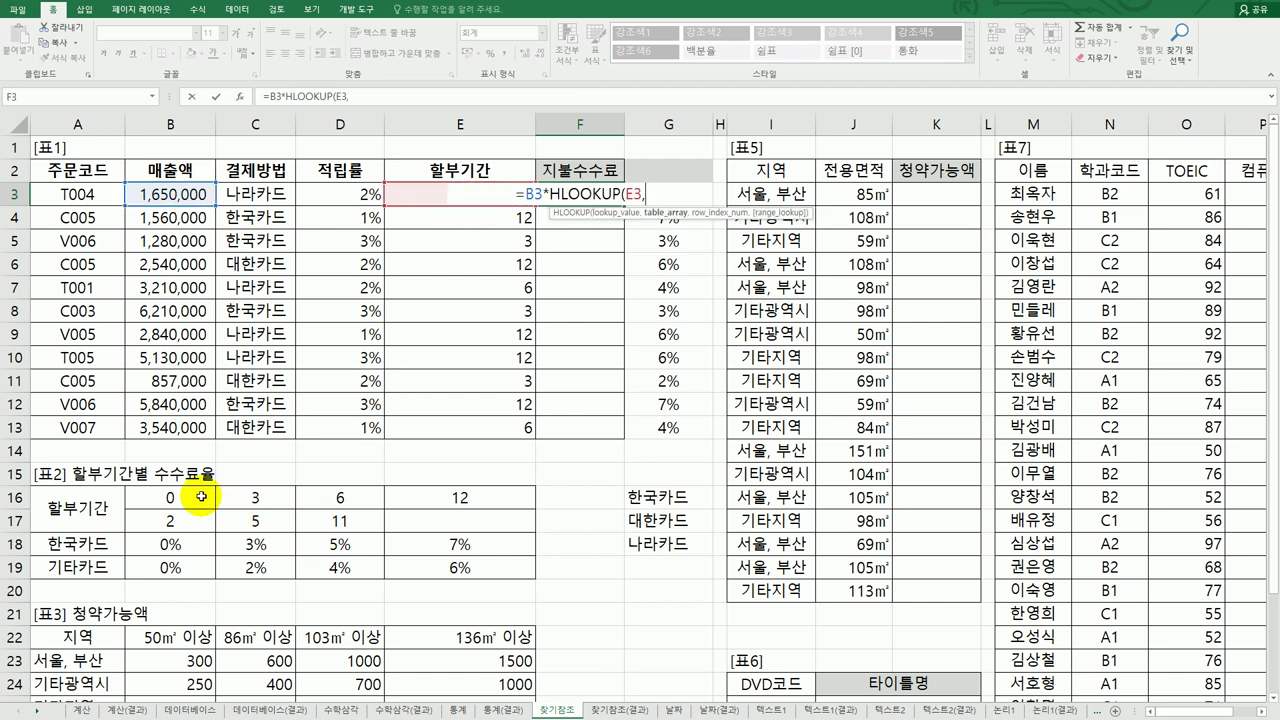
drag(198, 495, 436, 562)
key(F4)
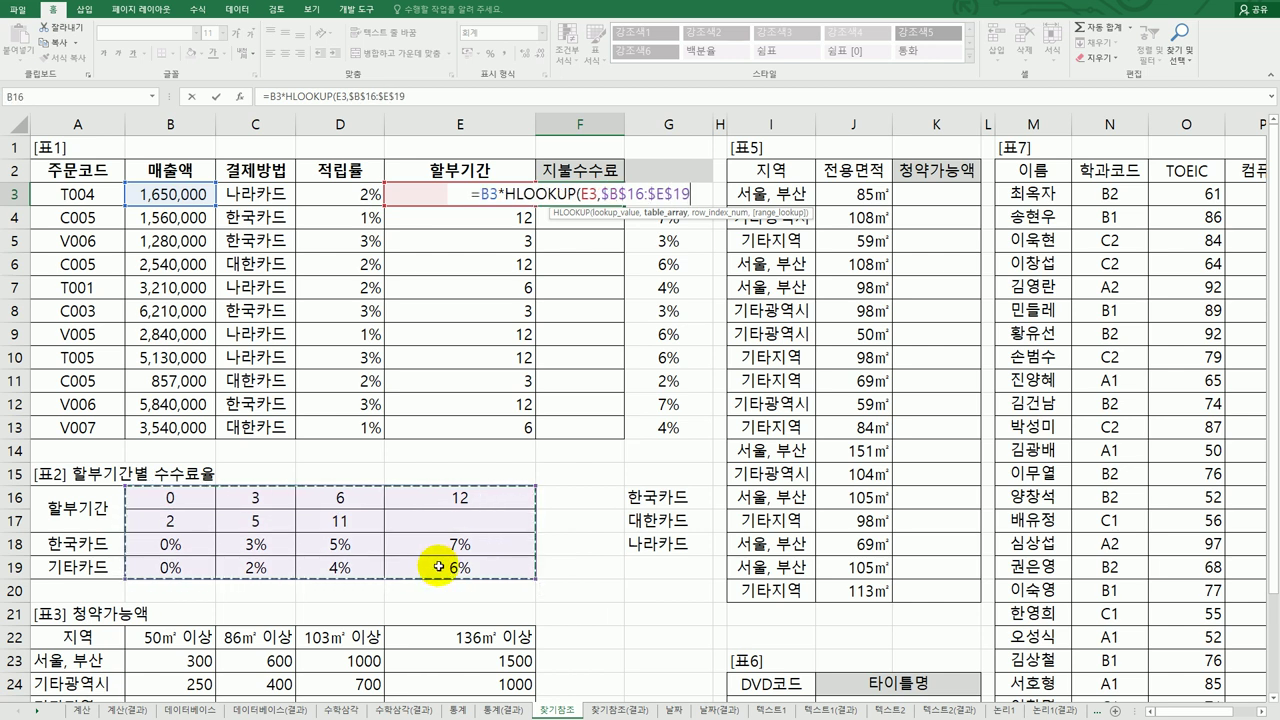
text(,)
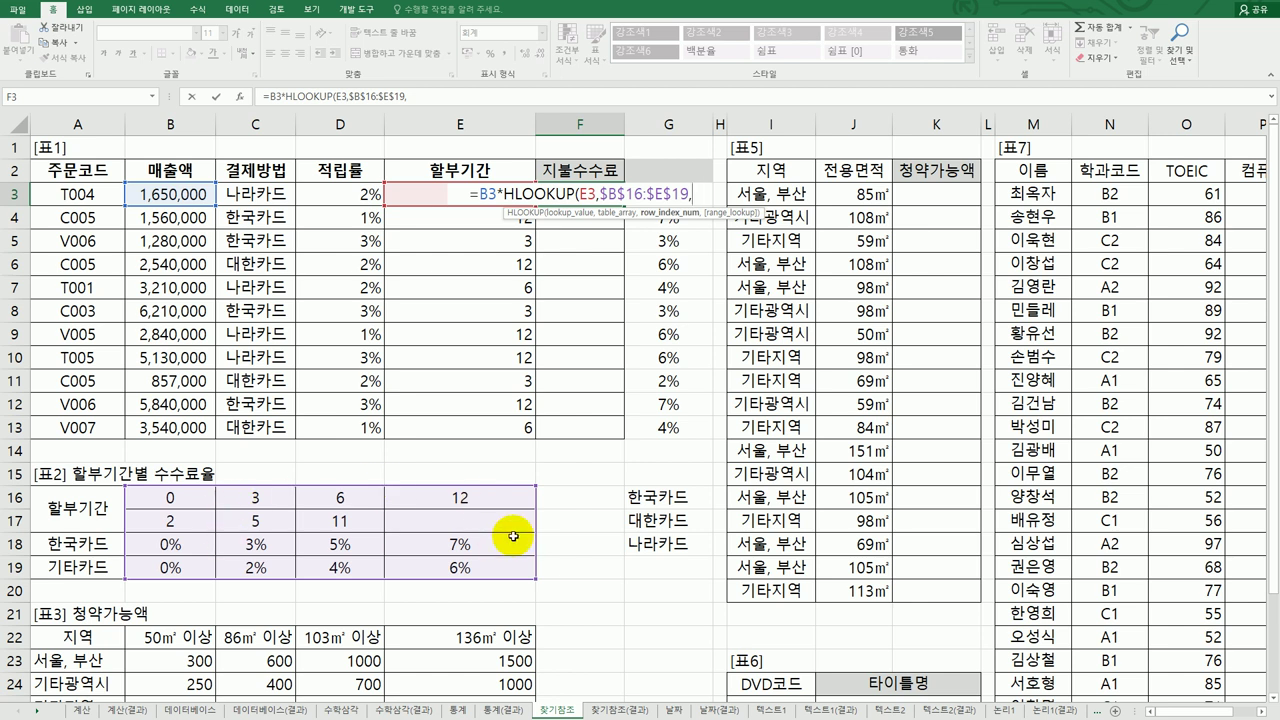
Complete the F3 formula with the row index 2+MATCH(C3,{"한국카드","대한카드"},-1) and enter it.
text(2)
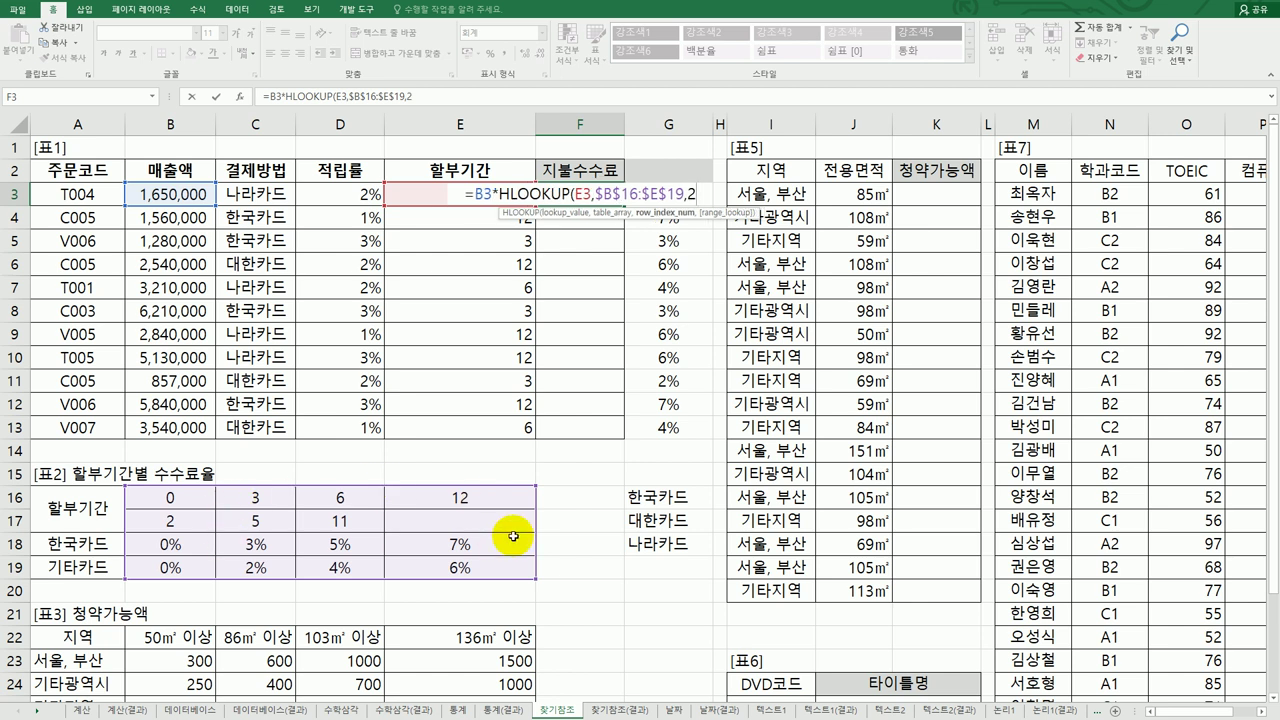
text(+match)
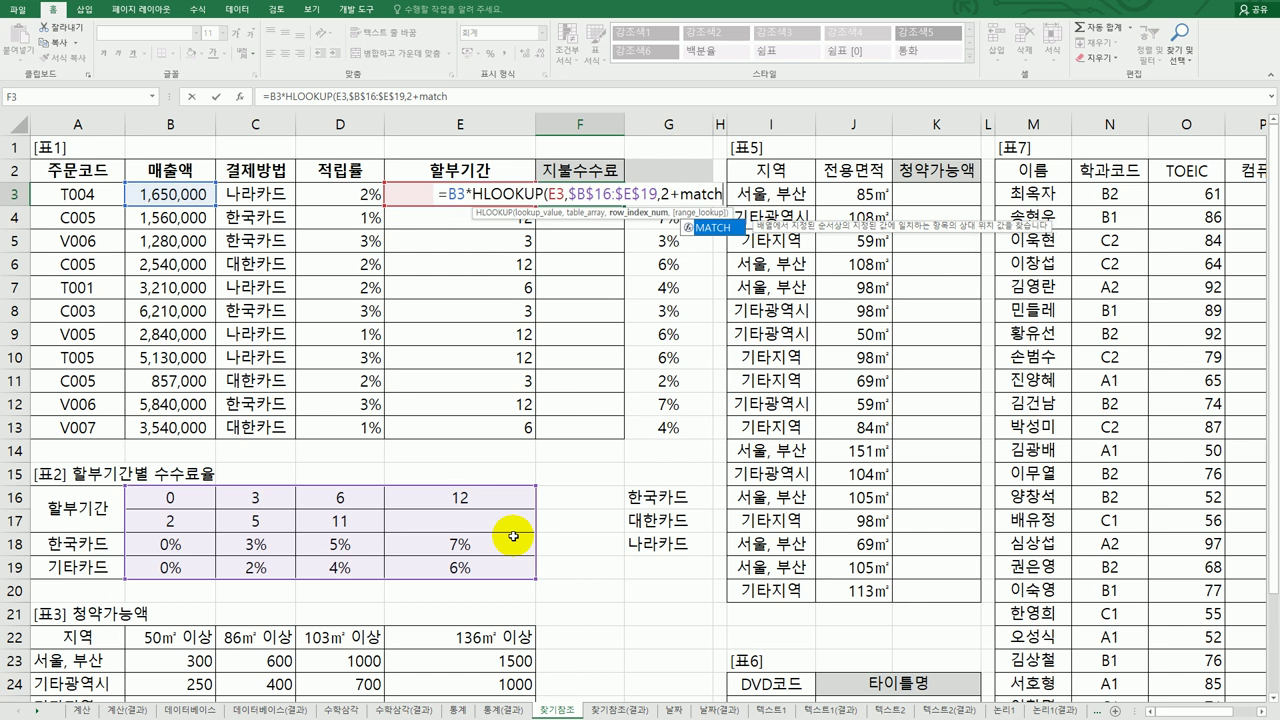
key(Tab)
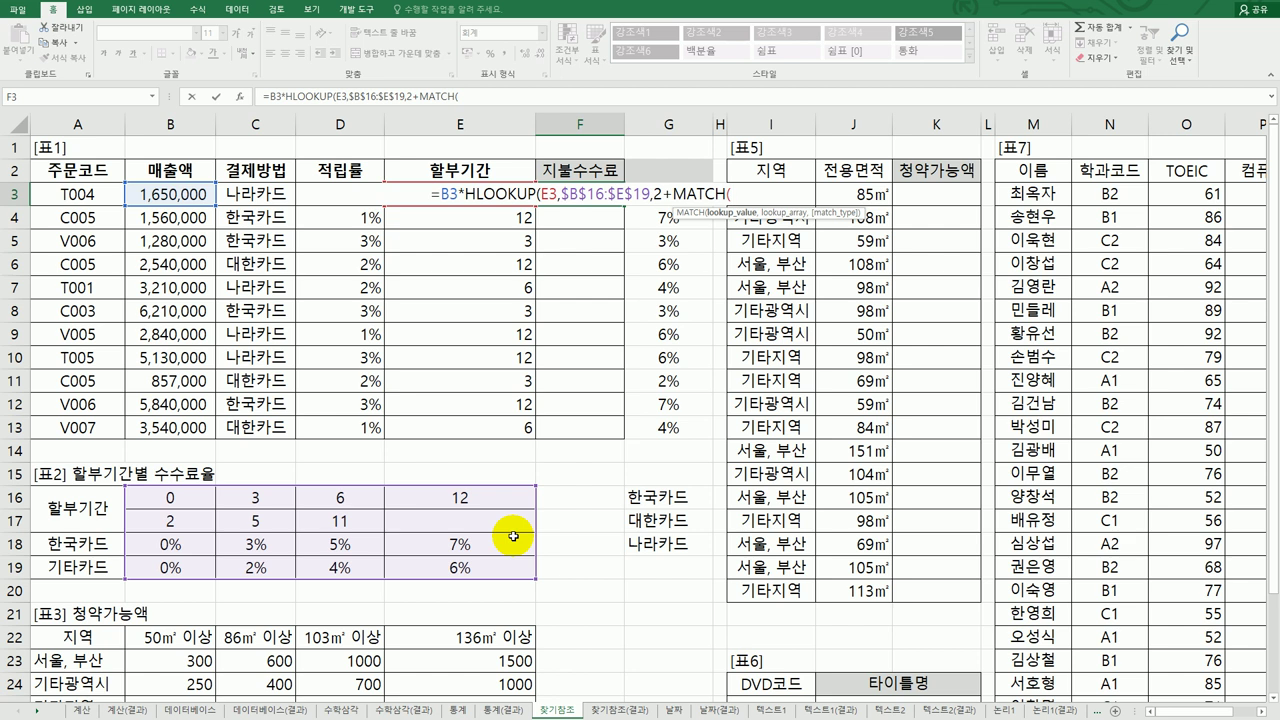
click(255, 197)
text(,)
text({)
text("한구)
text(카드","대)
text(한카드")
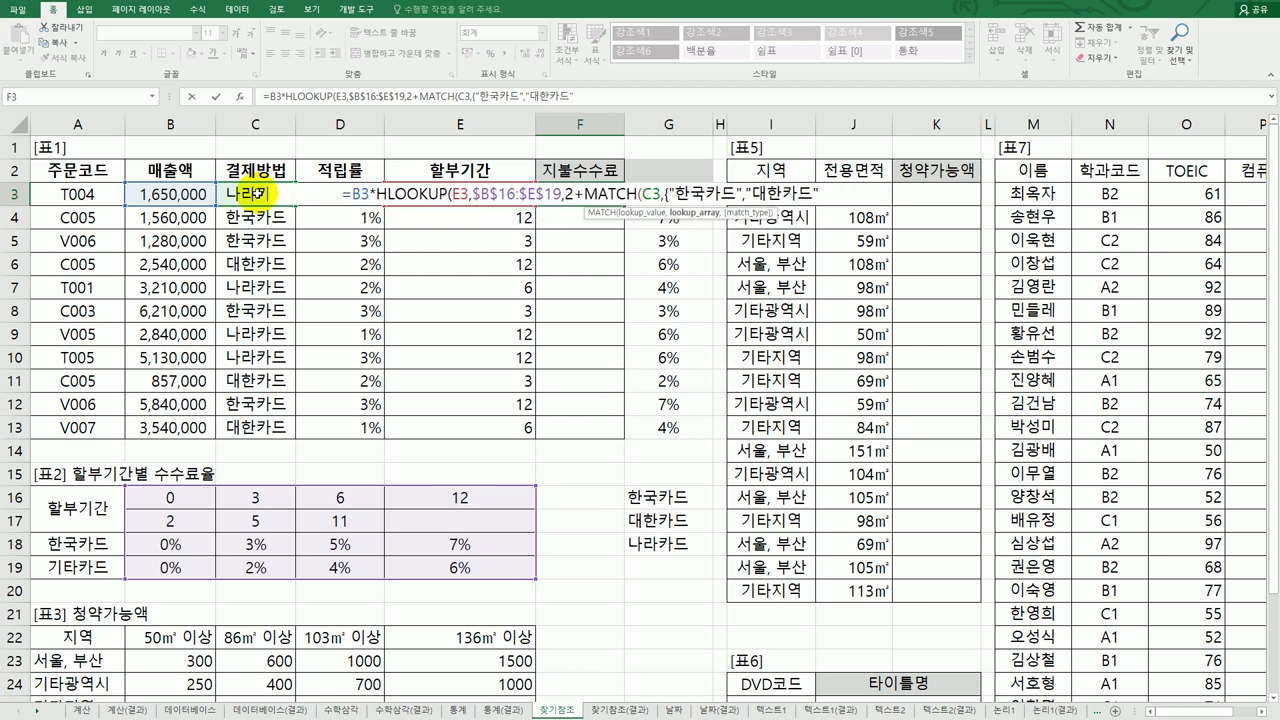
text(},)
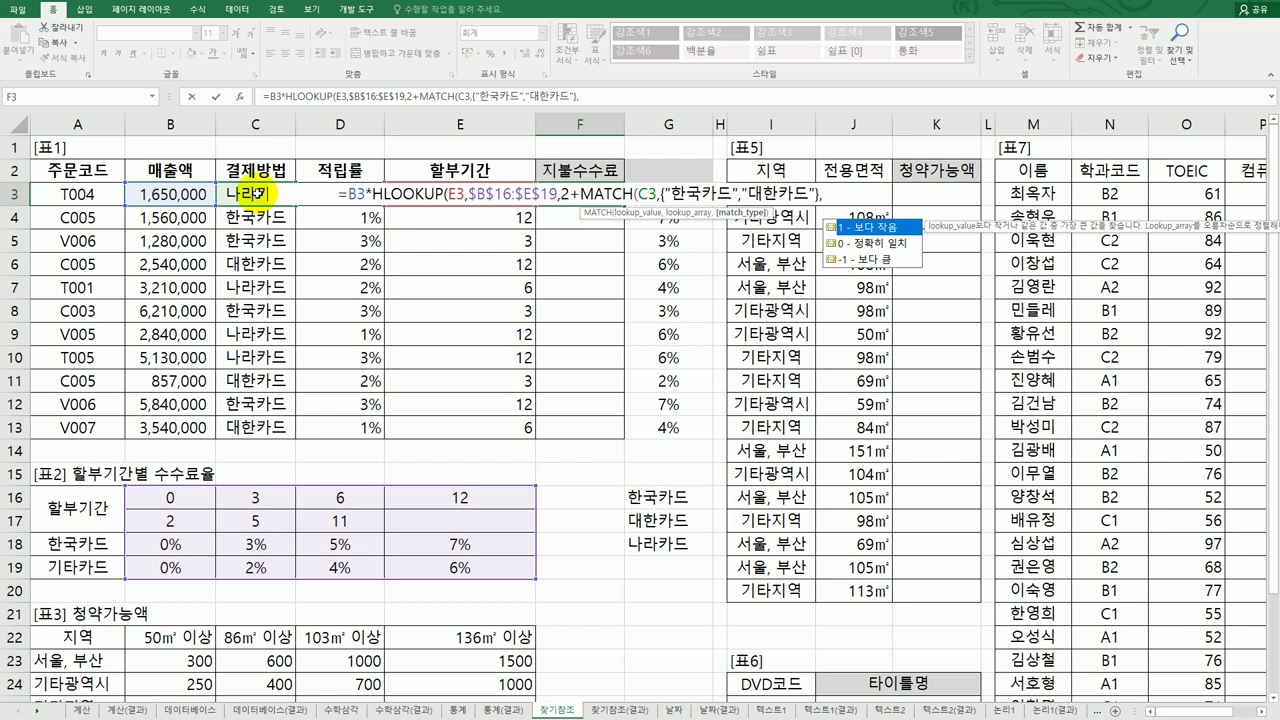
text(-1)
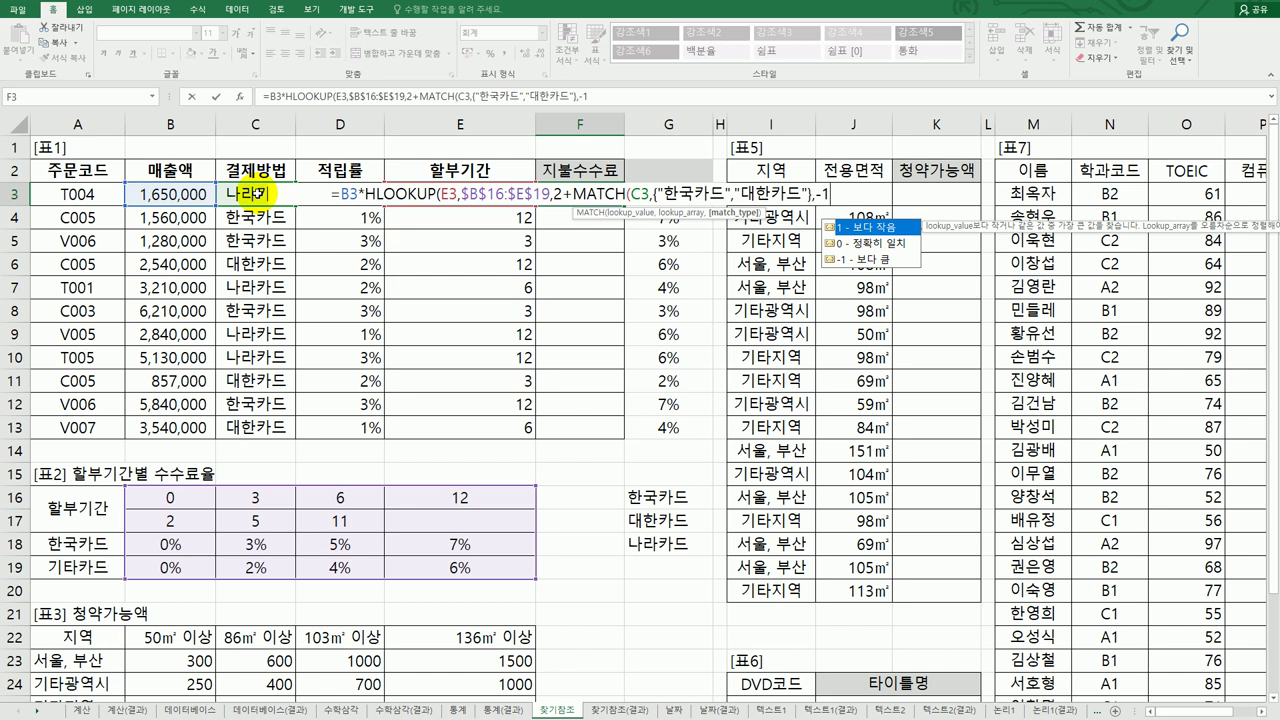
text()))
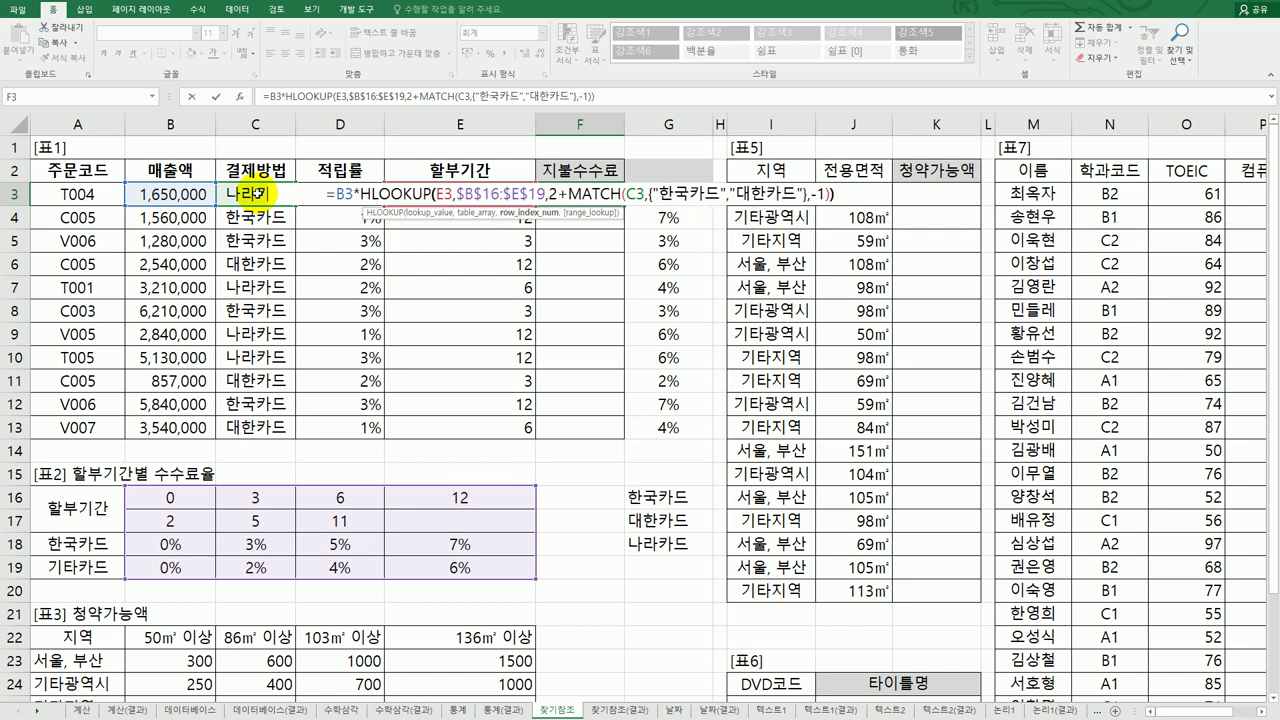
key(Return)
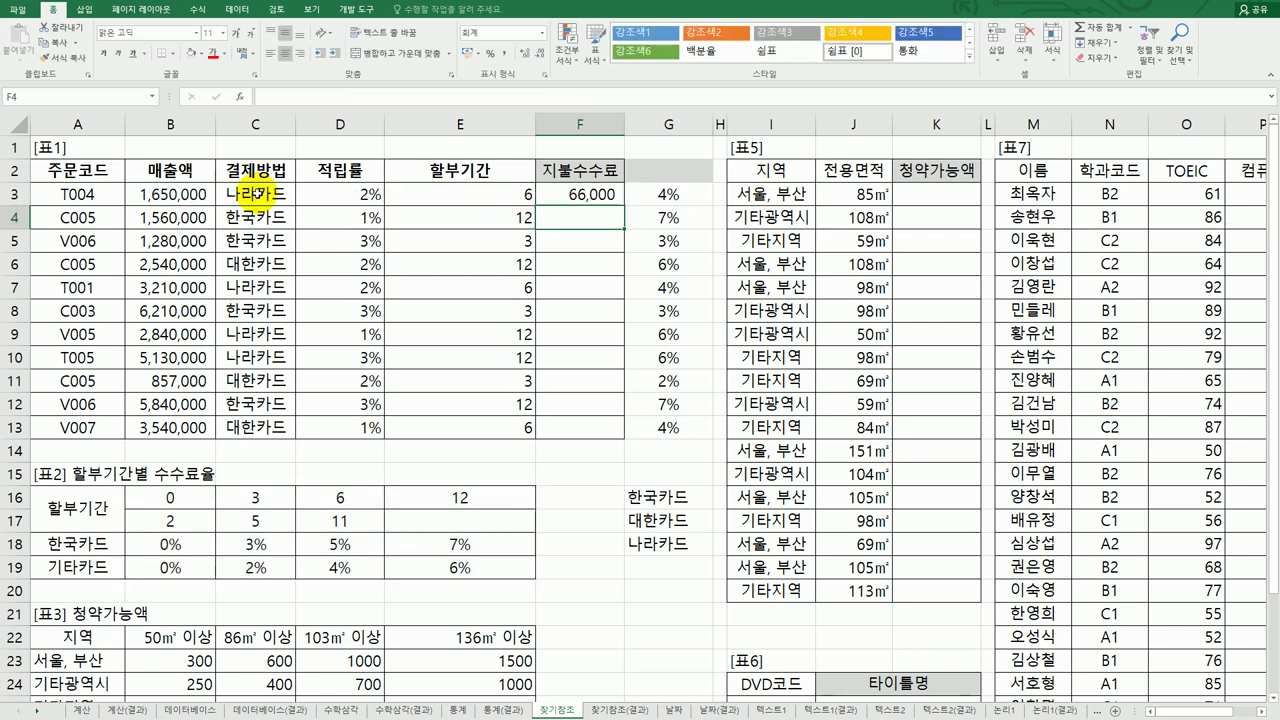
Fill the F3 payment fee formula down through F13 and compare the fees with the 찾기참조(결과) sheet.
click(610, 197)
drag(622, 209, 591, 437)
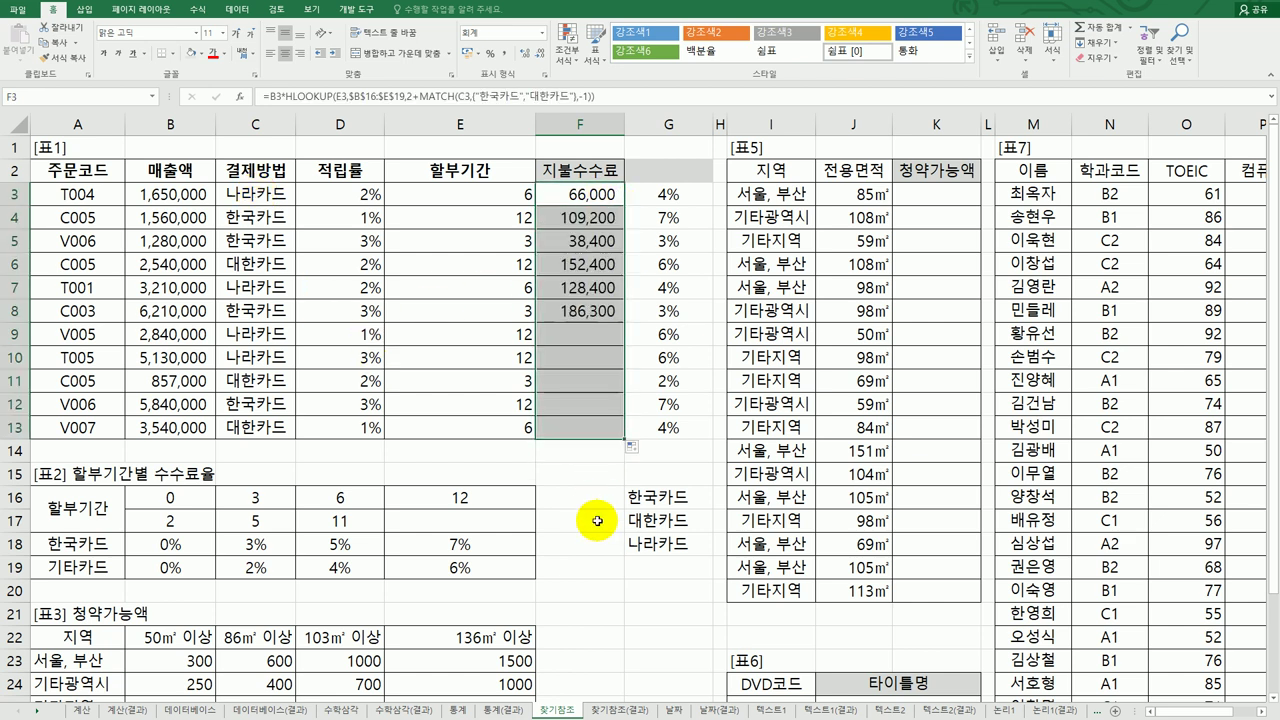
click(617, 709)
click(557, 709)
click(600, 709)
click(557, 709)
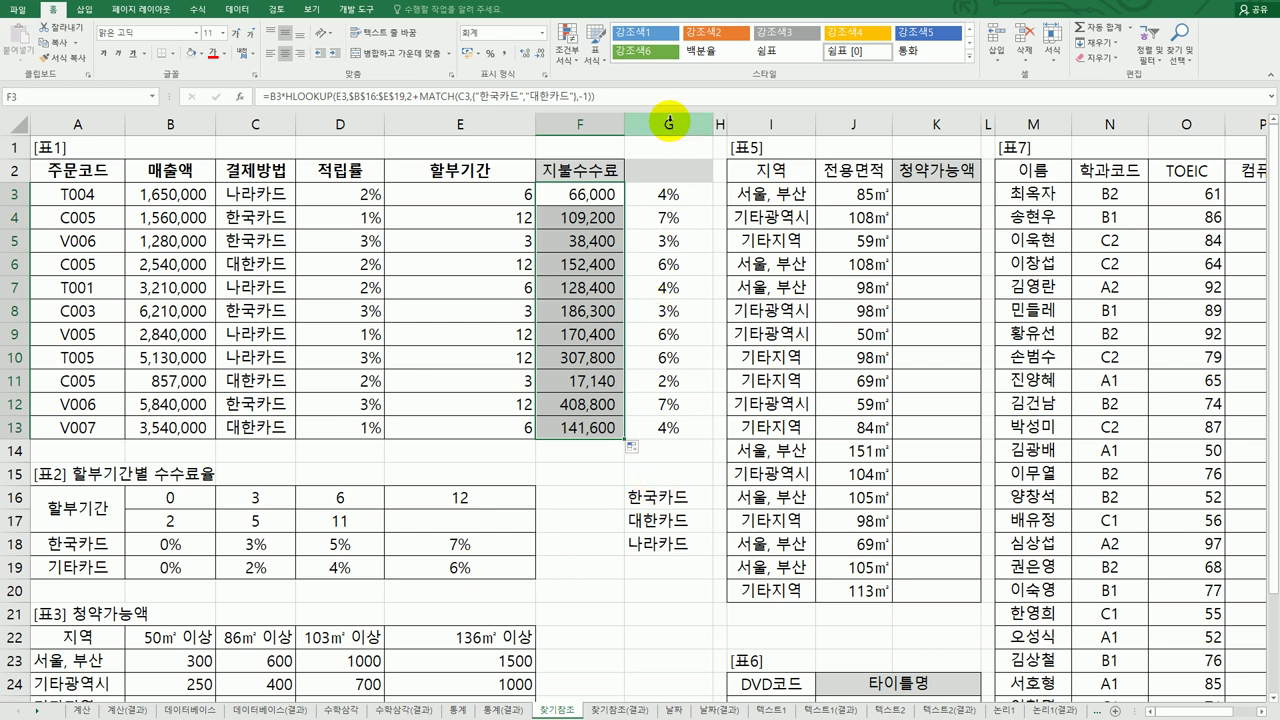
Delete helper column G beside 표1 and select cell F3.
click(668, 124)
right_click(655, 155)
click(700, 264)
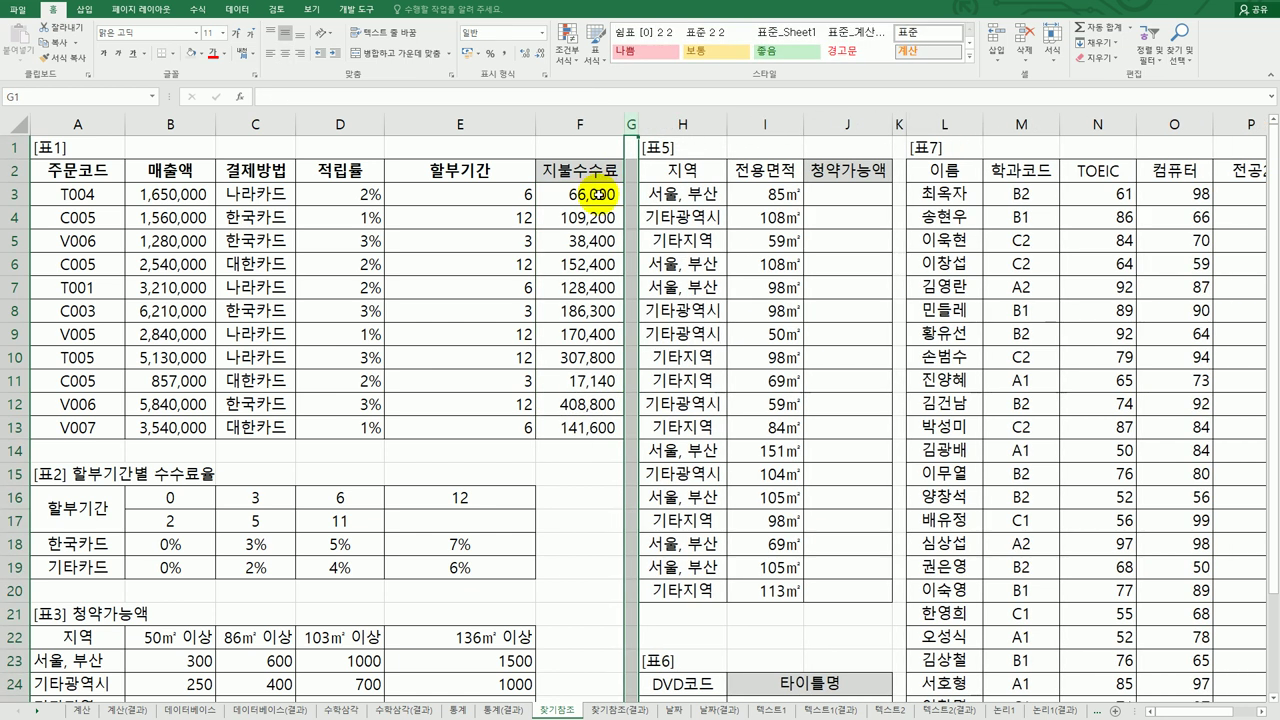
click(594, 194)
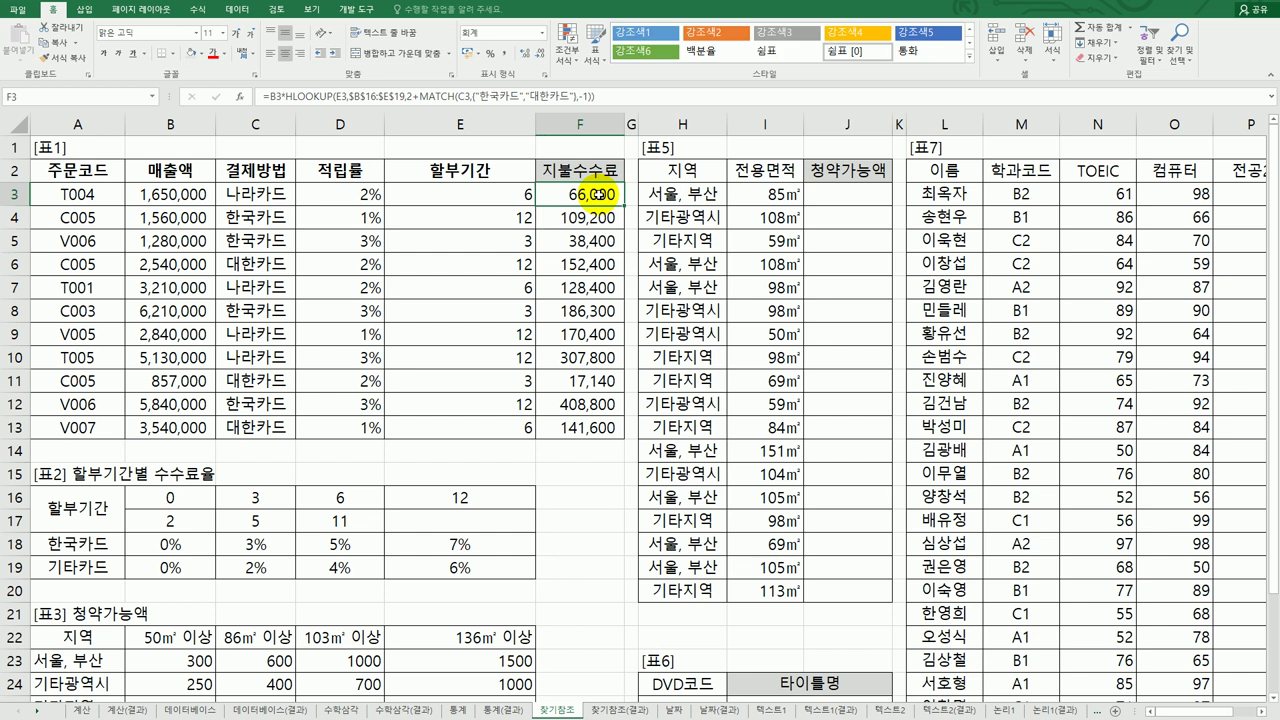
Start the 청약가능액 formula in J3 as =INDEX($B$23:$E$25, with the 표3 amounts as an absolute reference.
click(870, 197)
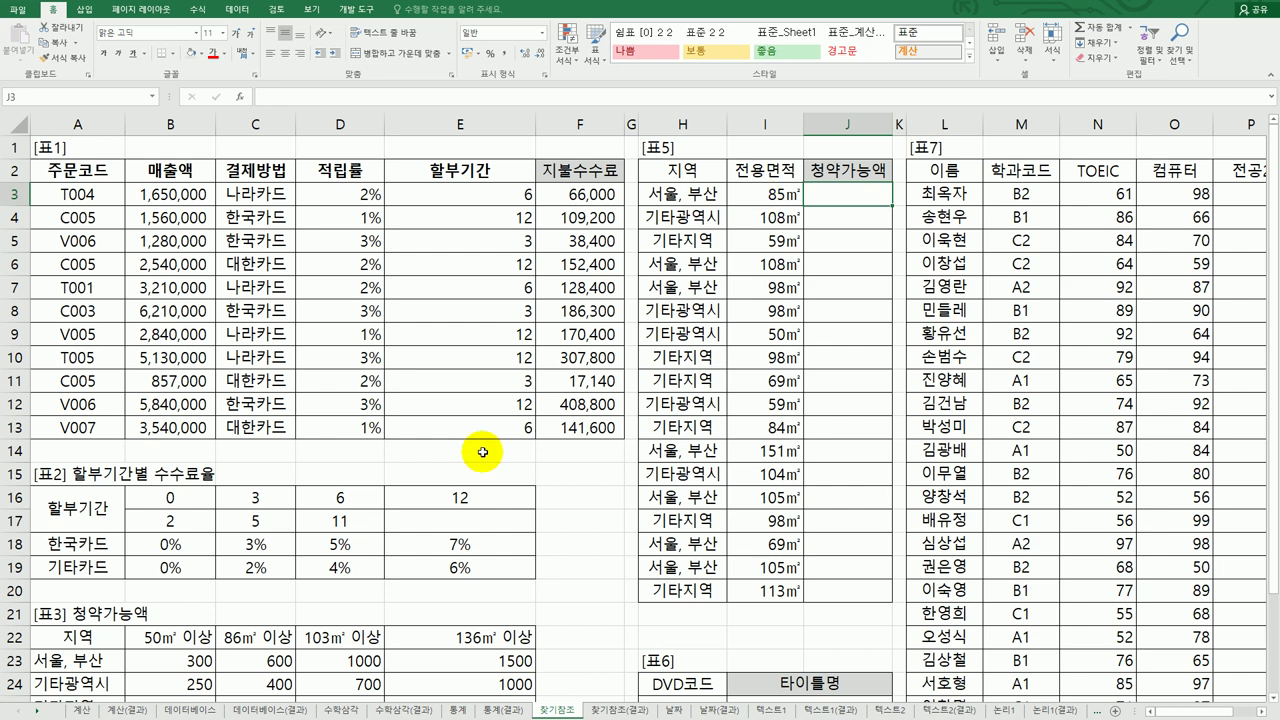
scroll(486, 448, down, 2)
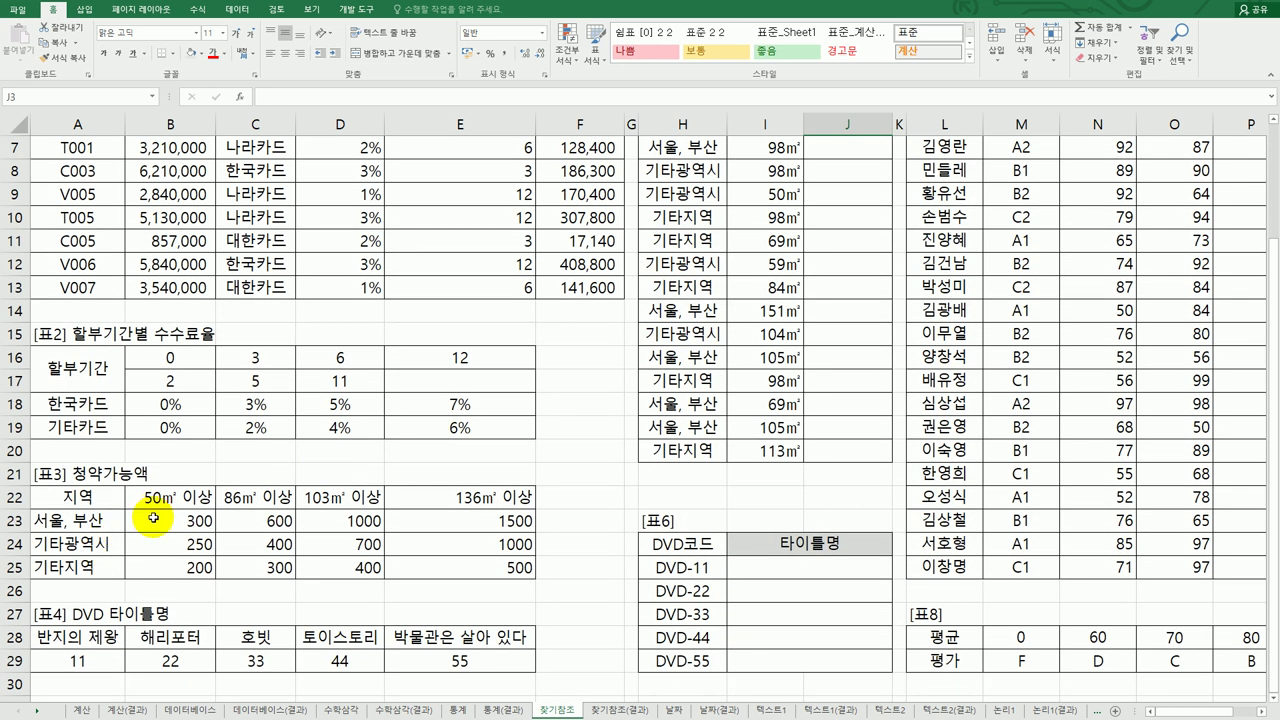
scroll(560, 476, up, 2)
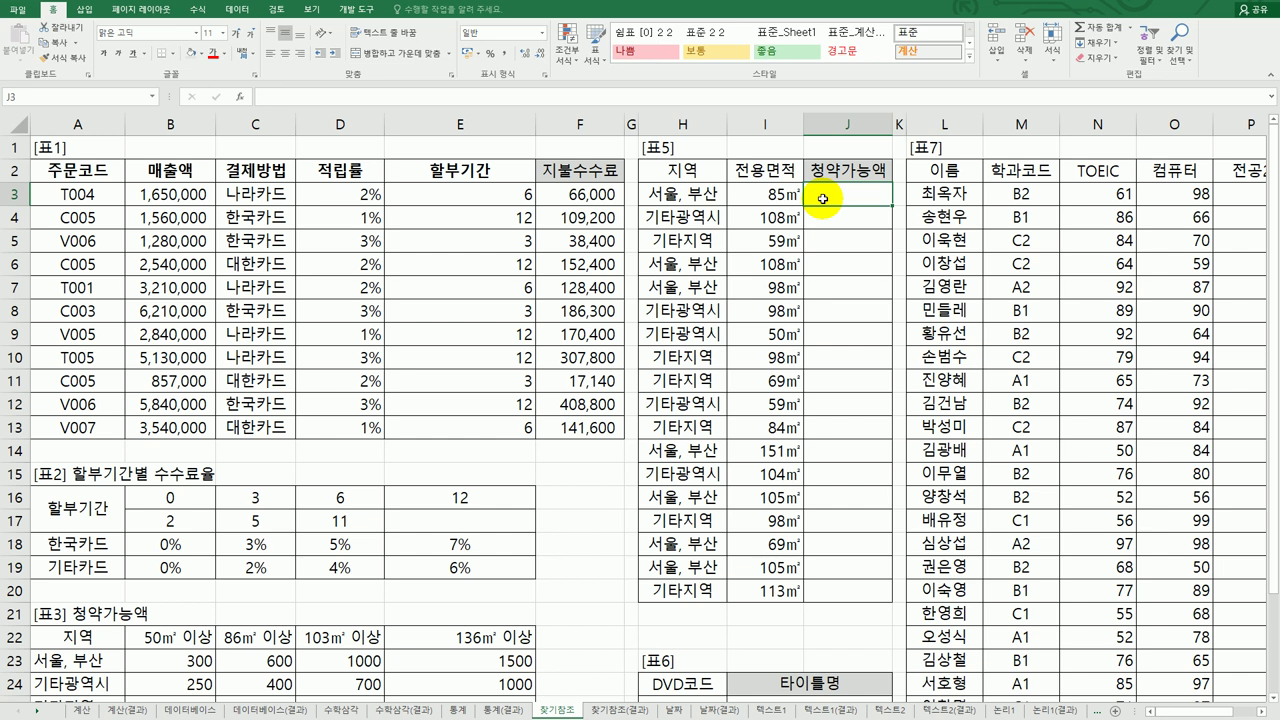
text(=)
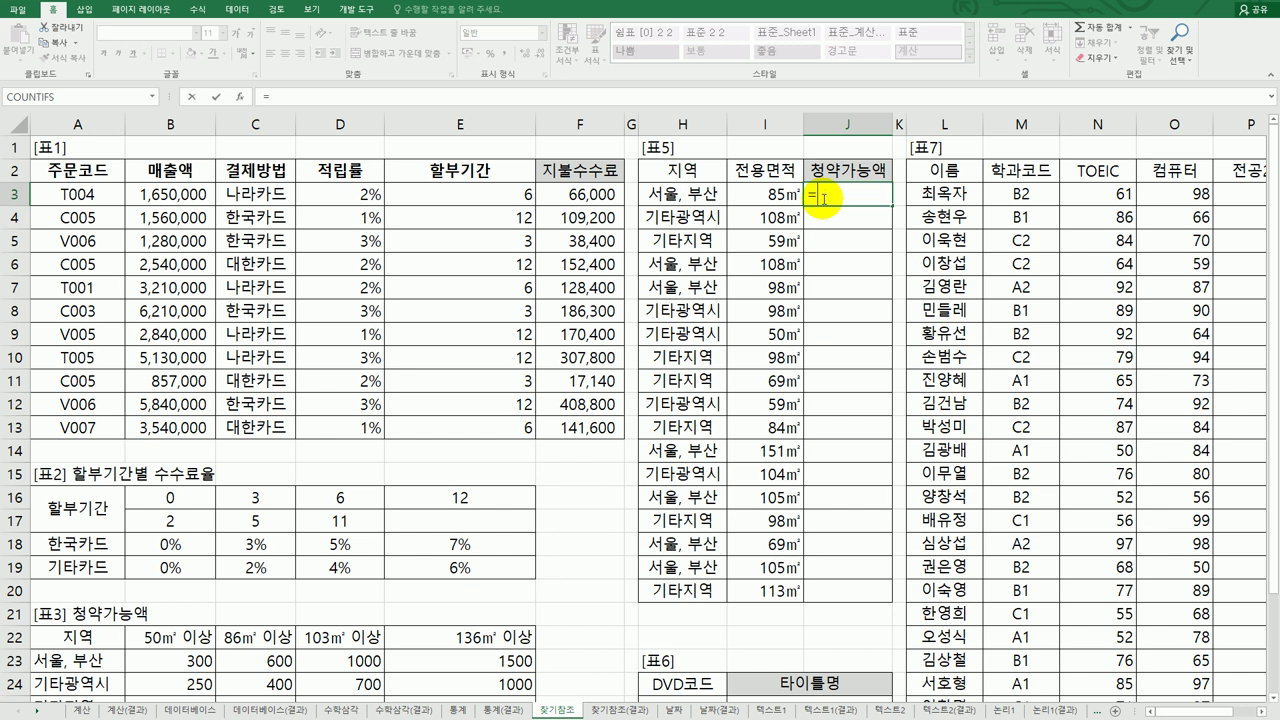
text(in)
key(Tab)
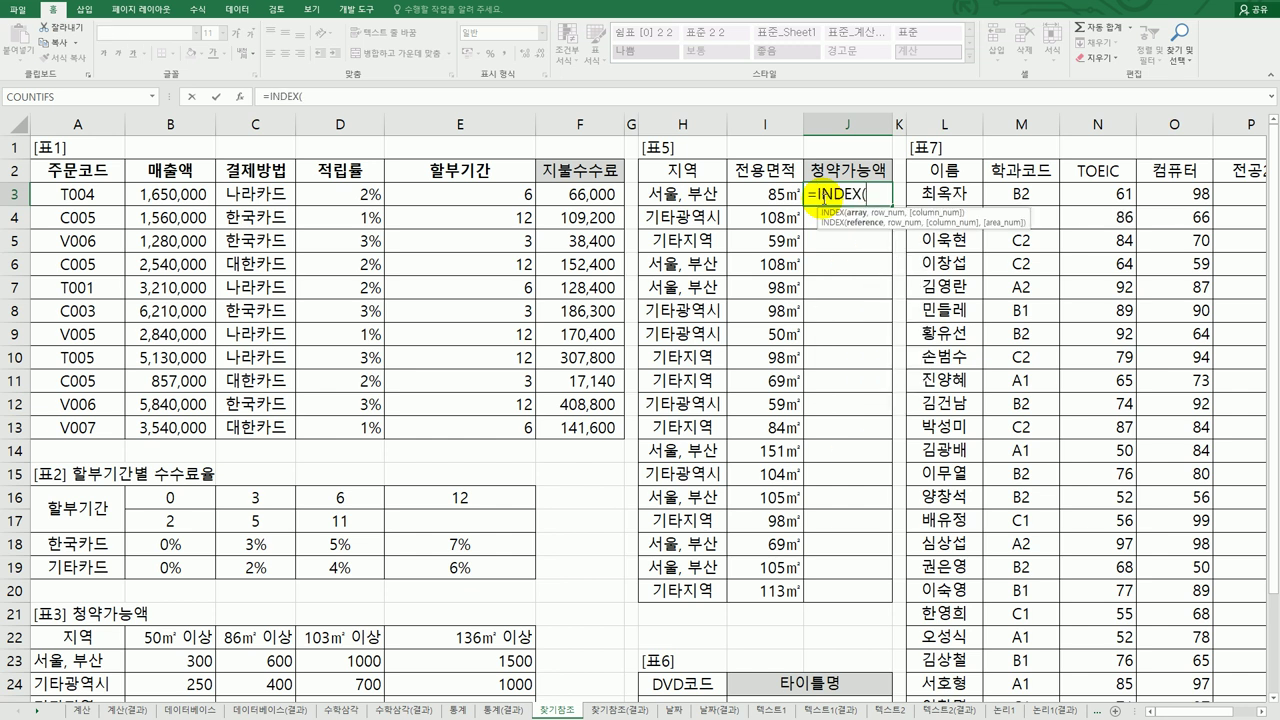
scroll(400, 508, down, 2)
drag(193, 520, 485, 579)
key(F4)
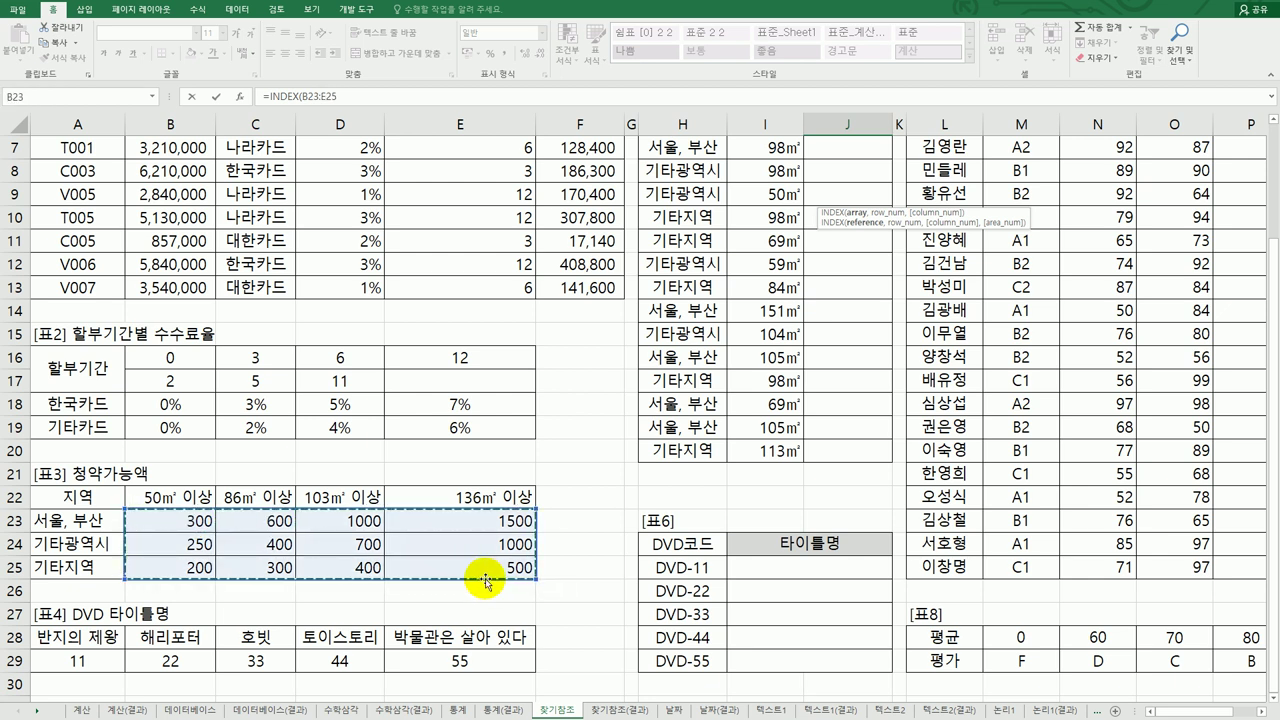
scroll(485, 578, up, 1)
scroll(485, 579, up, 1)
text(,)
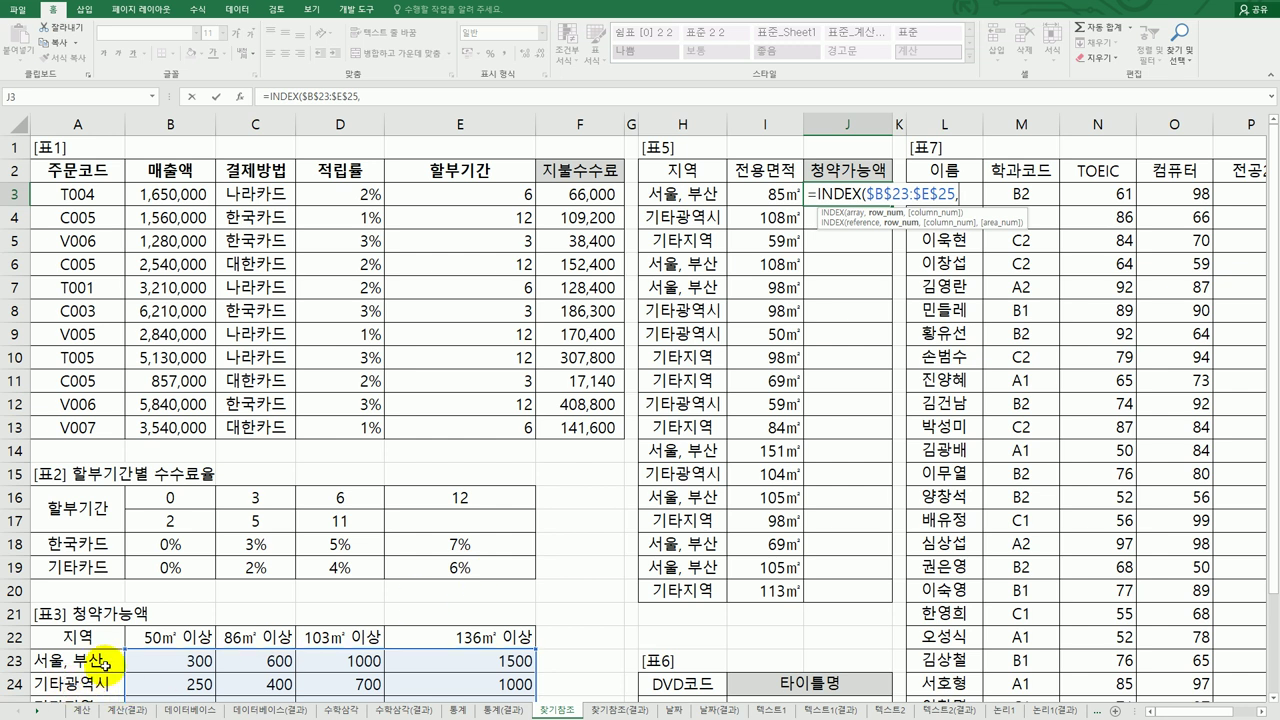
Add the row argument MATCH(H3,$A$23:$A$25,0) to the J3 formula, matching the region exactly against the 표3 region names.
scroll(103, 663, down, 2)
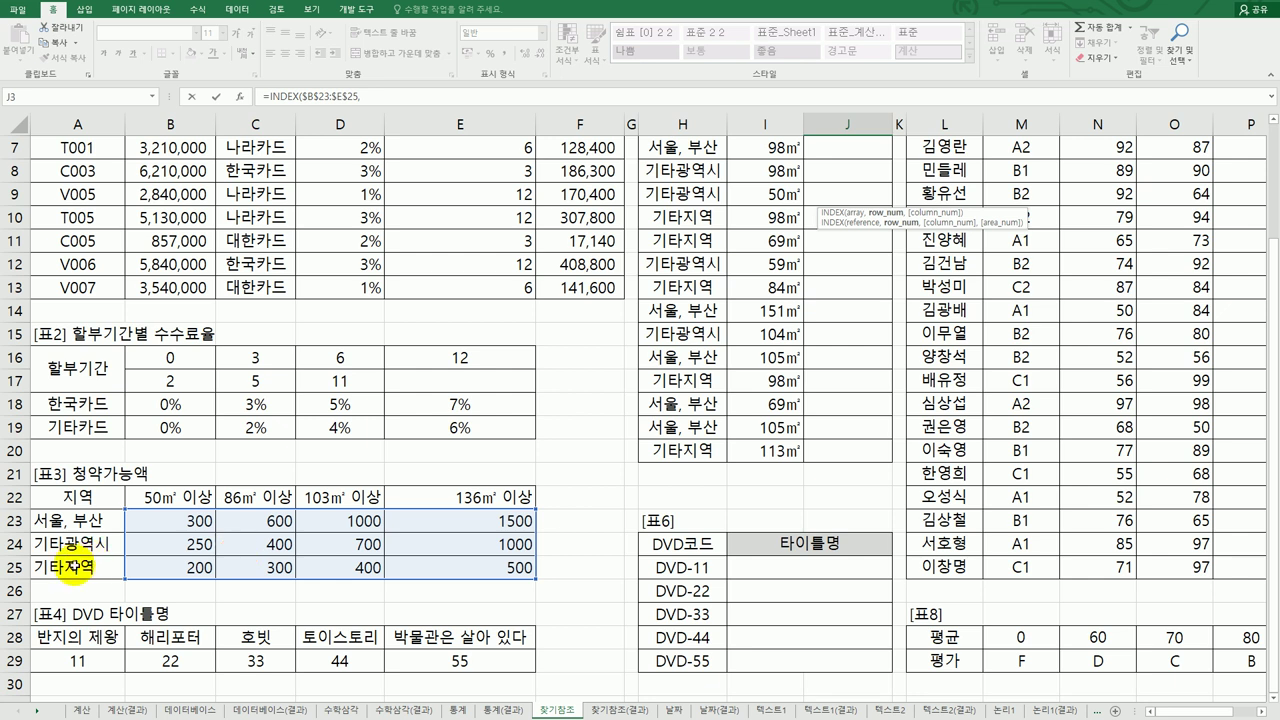
scroll(672, 432, up, 2)
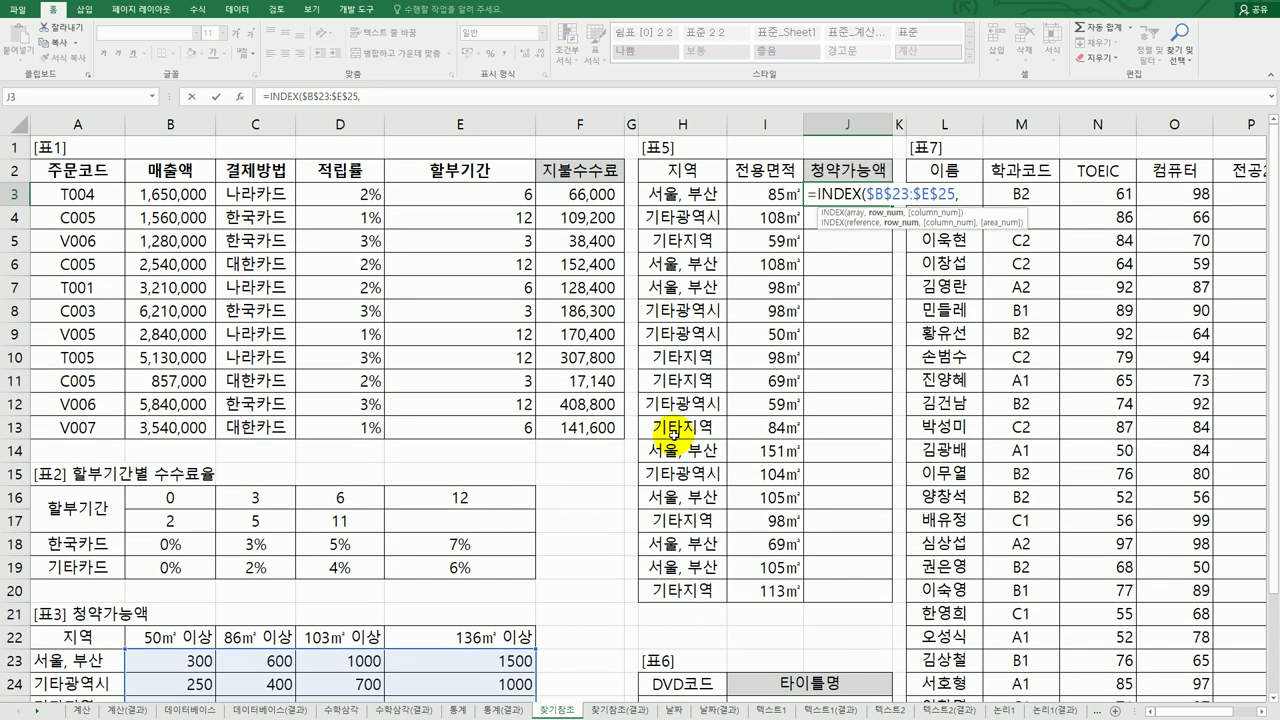
text(MATCH()
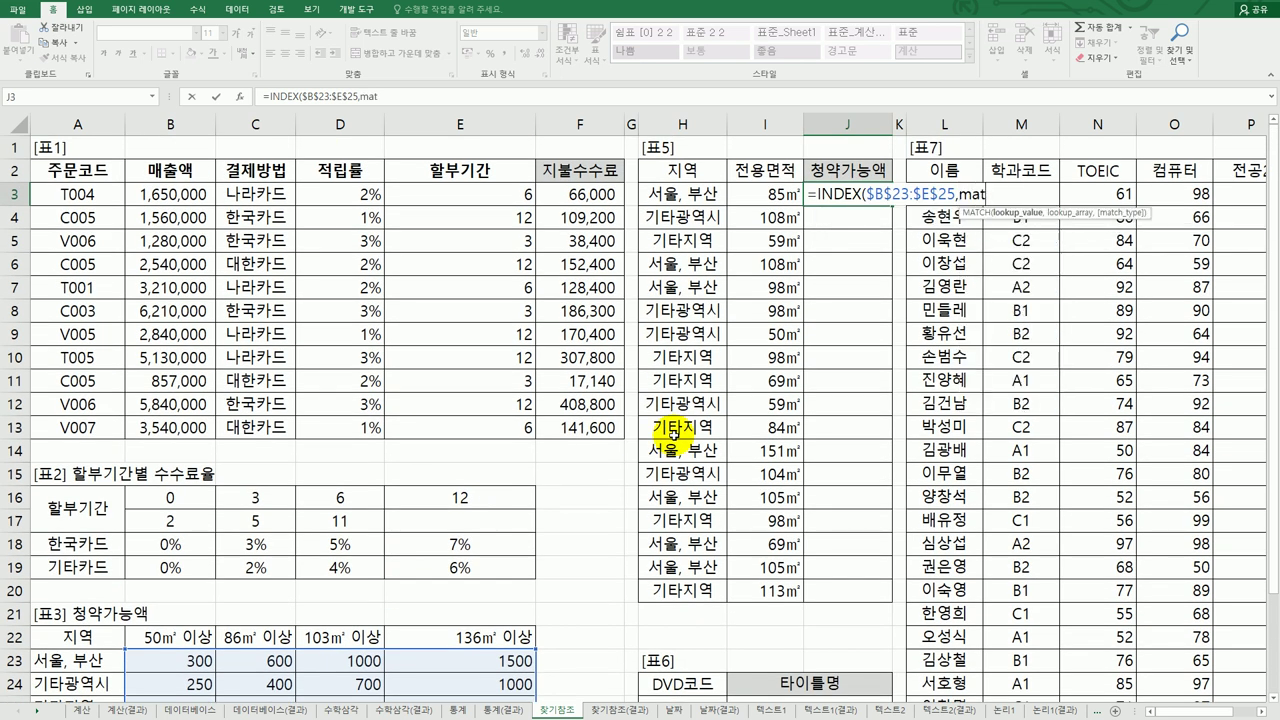
click(666, 197)
text(,)
scroll(250, 540, down, 2)
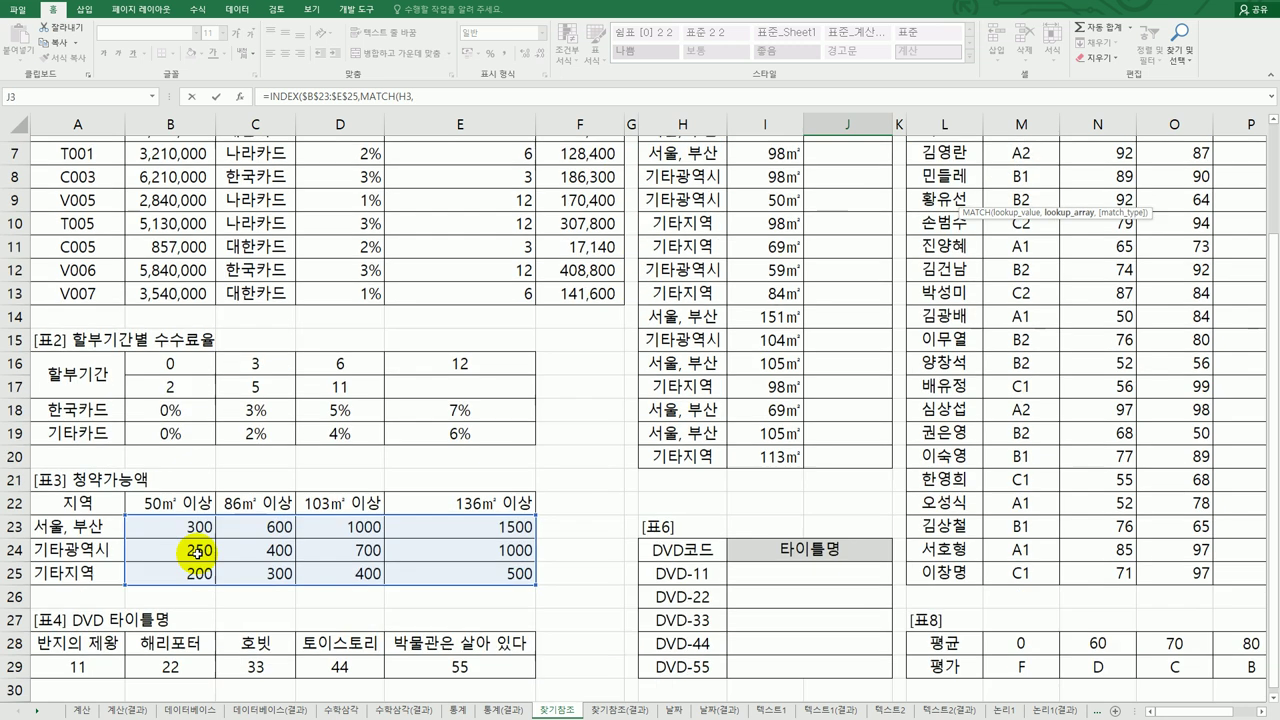
drag(97, 533, 94, 566)
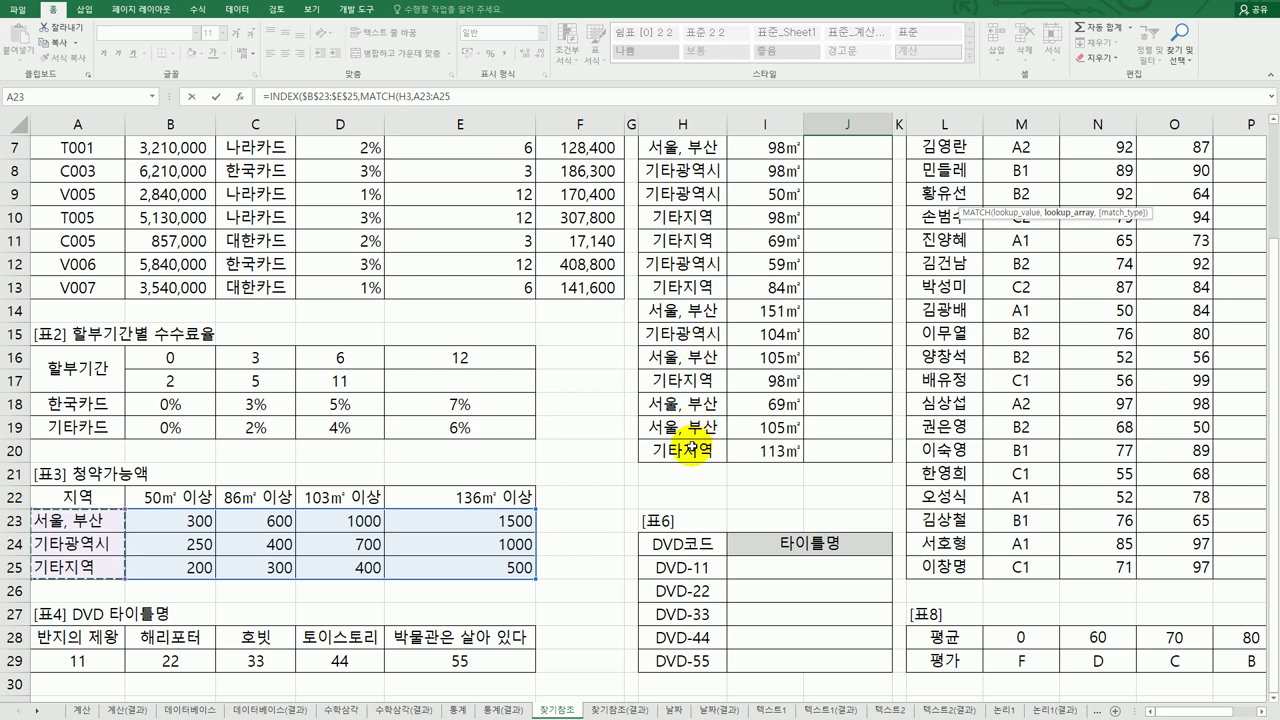
scroll(690, 450, up, 2)
key(F4)
text(,)
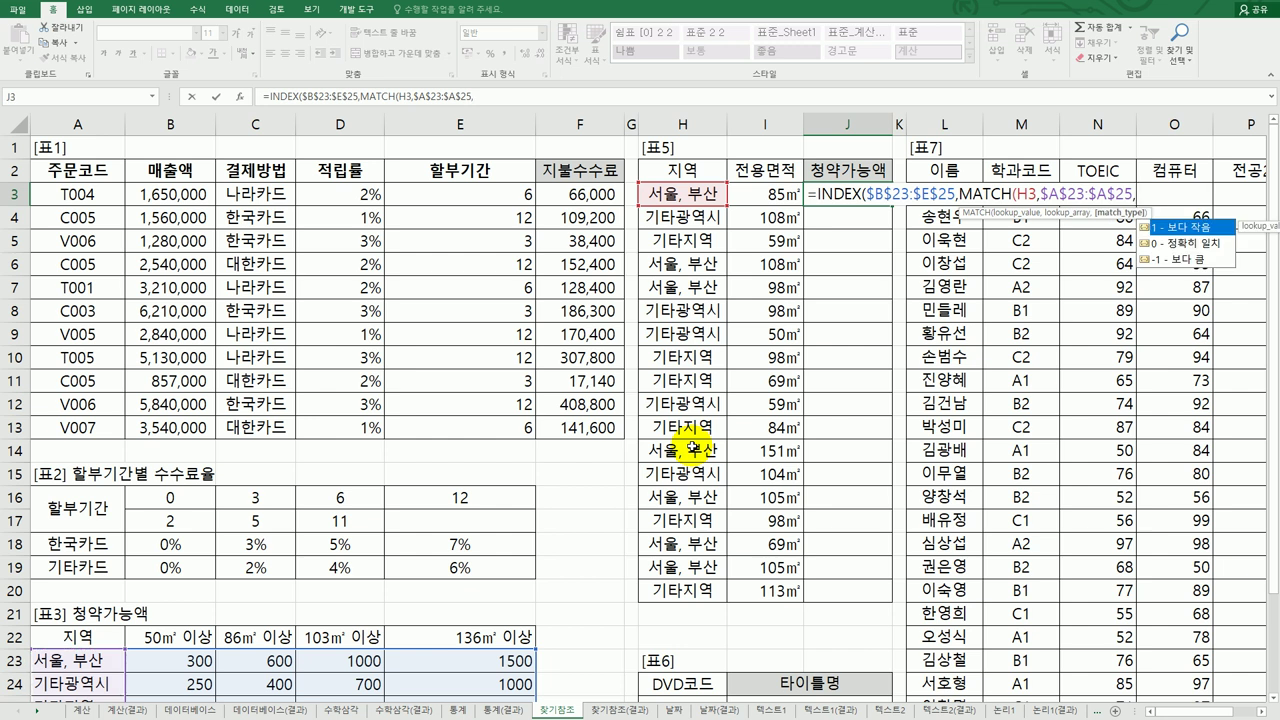
text(0))
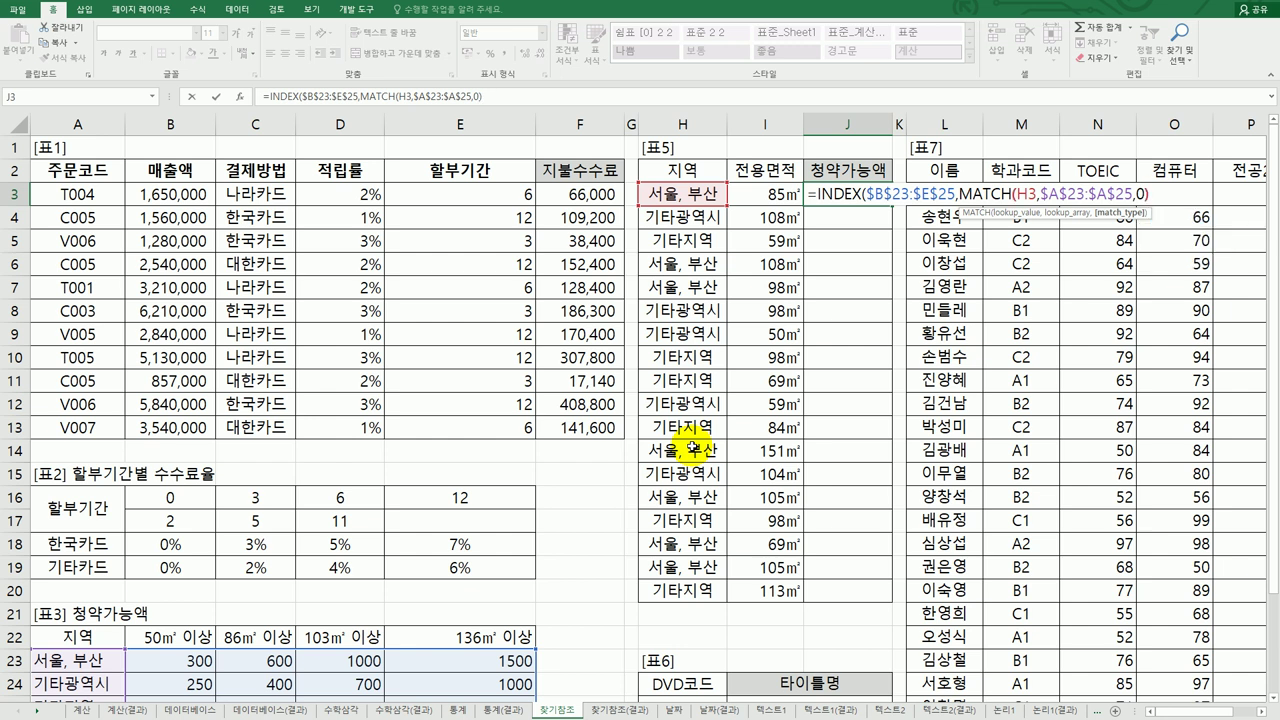
Complete the J3 formula with the column argument MATCH(I3,$B$22:$E$22,1) for the 전용면적 and enter it.
text(,)
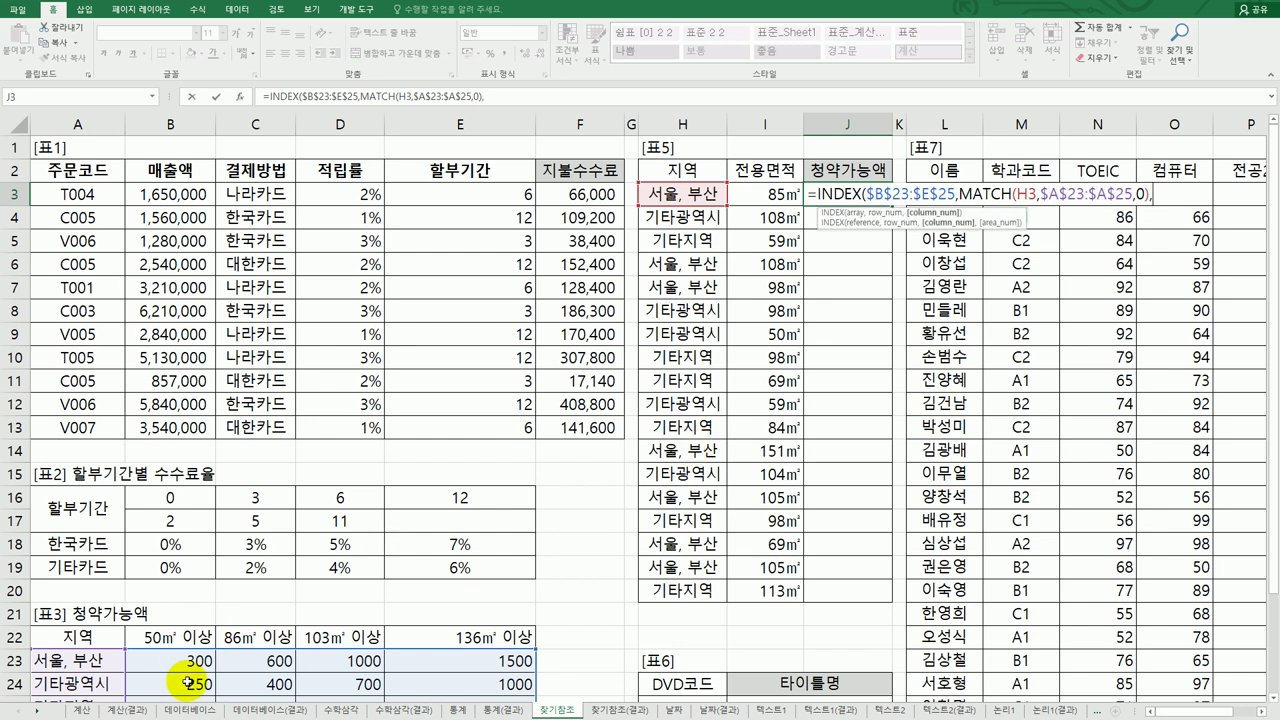
text(ma)
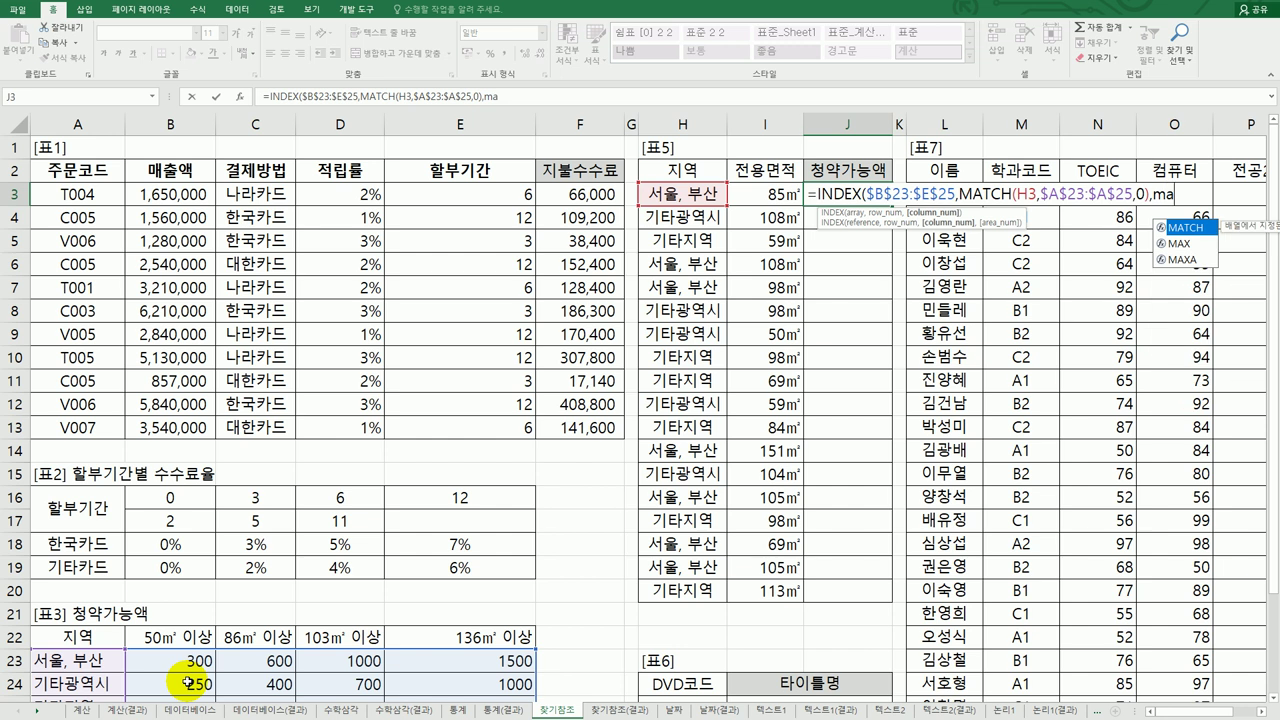
key(Tab)
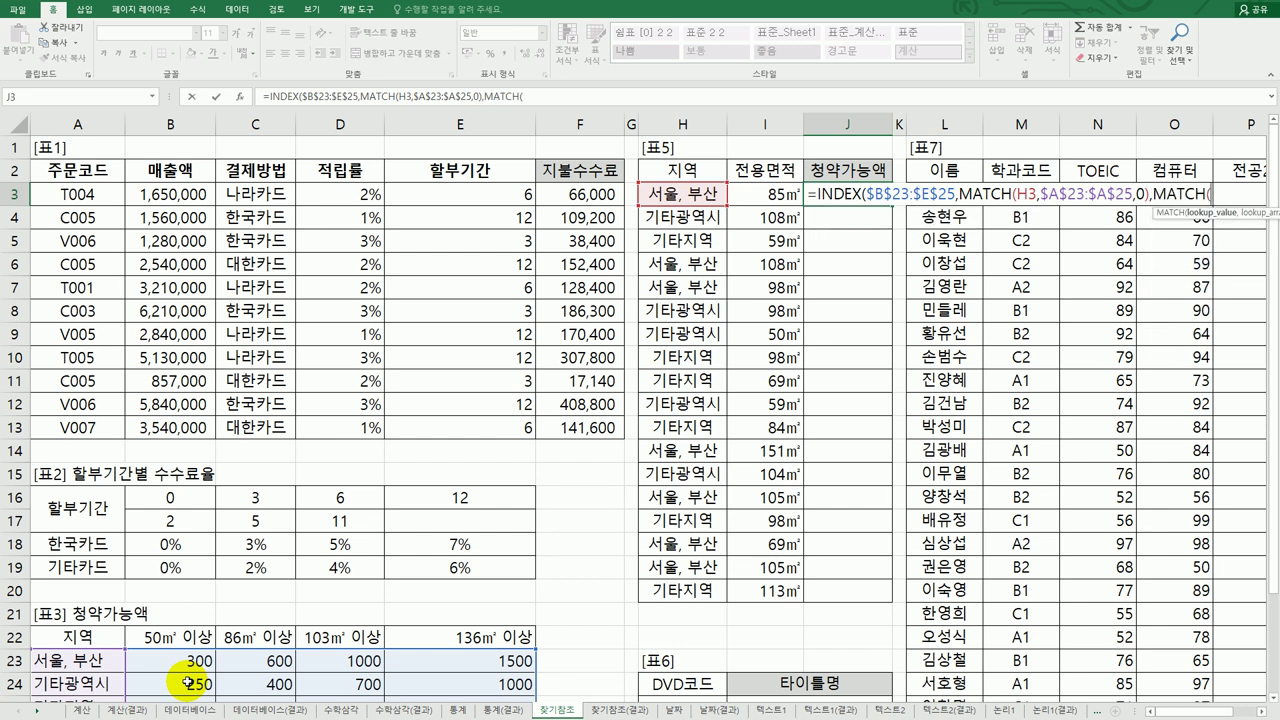
click(762, 199)
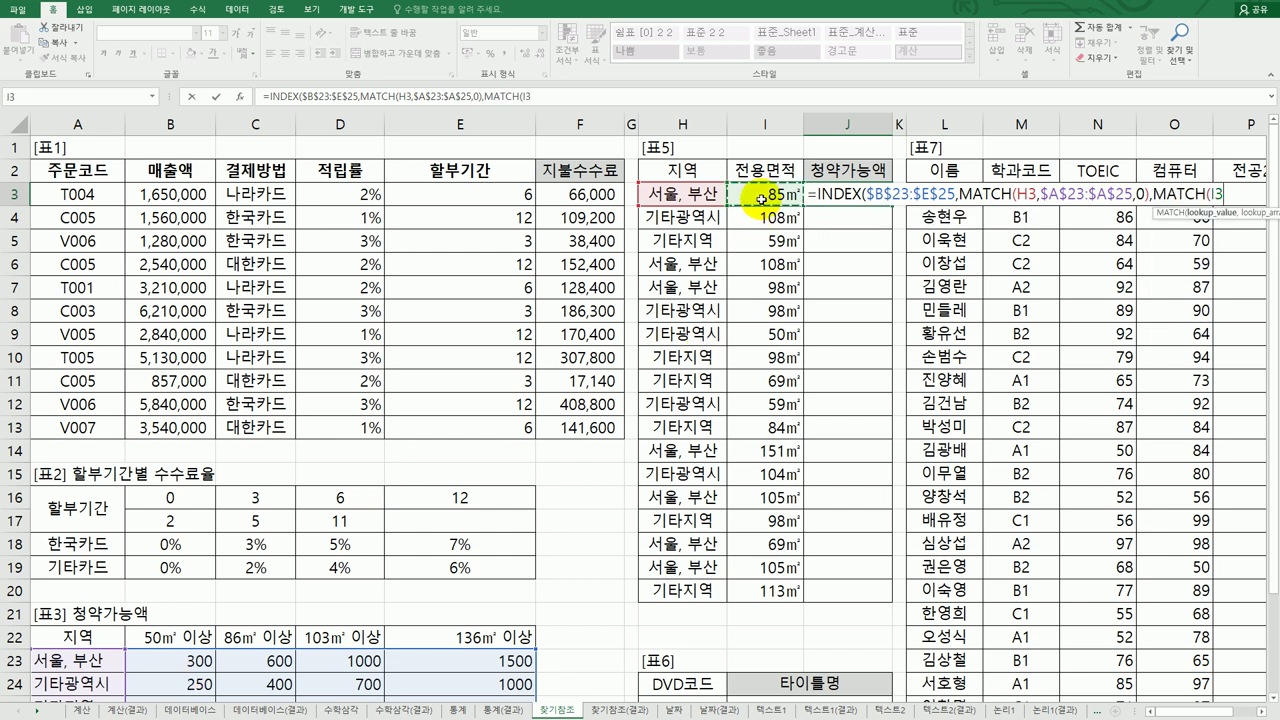
text(,)
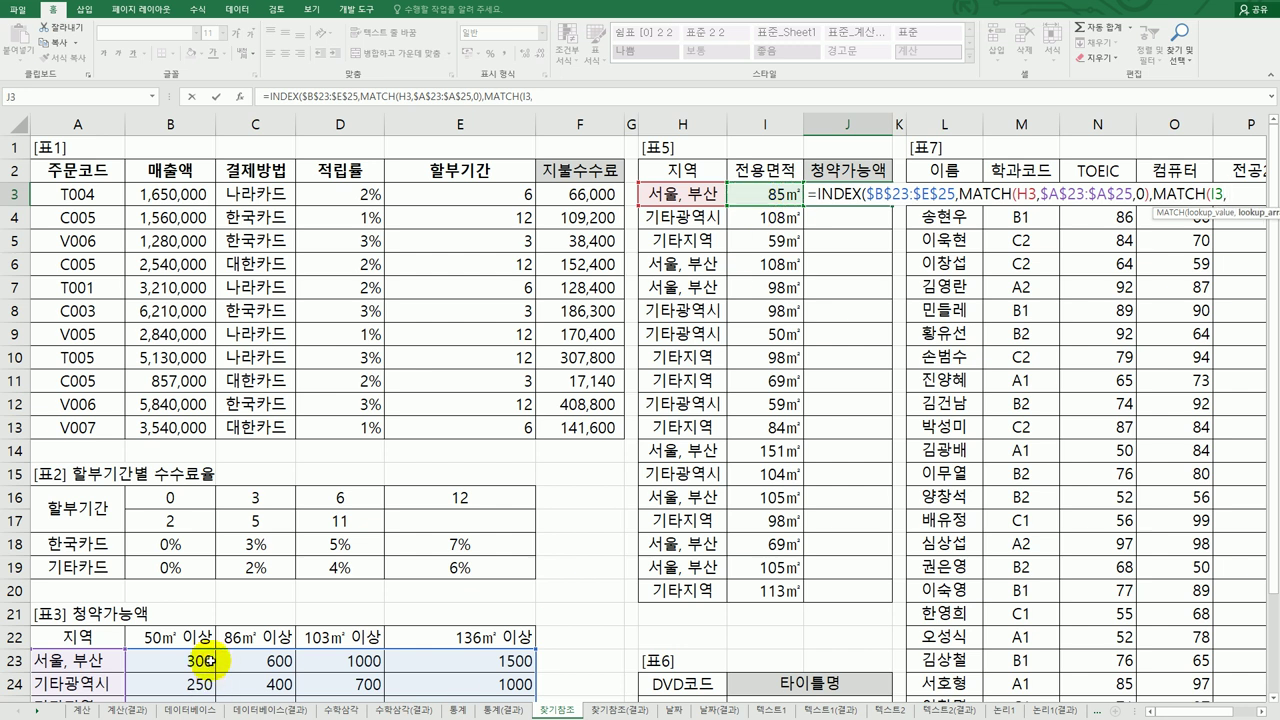
drag(191, 641, 446, 634)
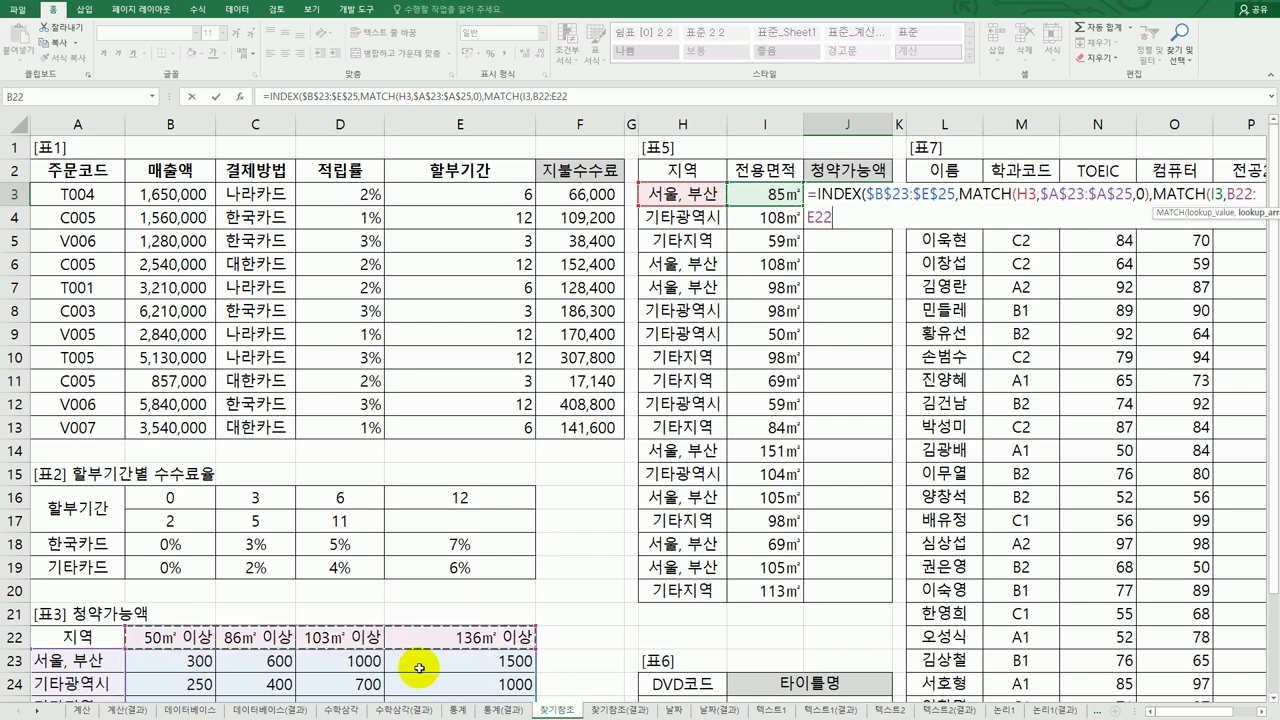
key(F4)
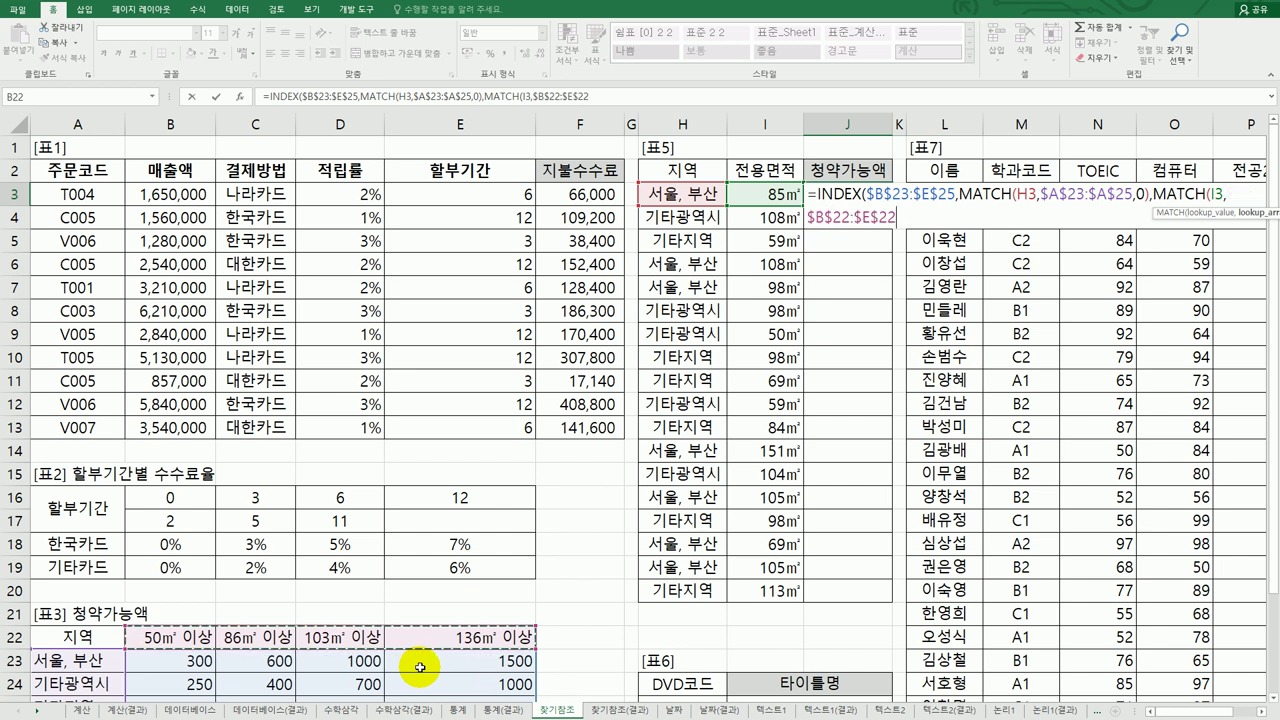
text(,)
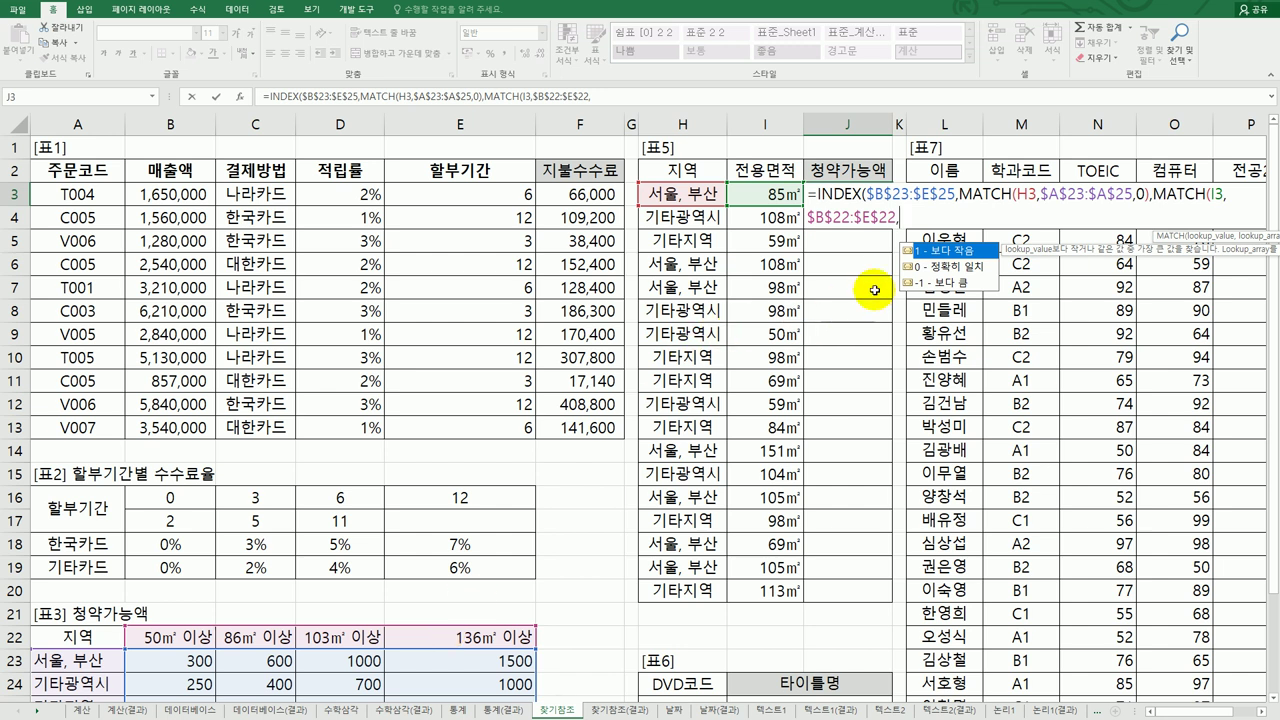
text(1)
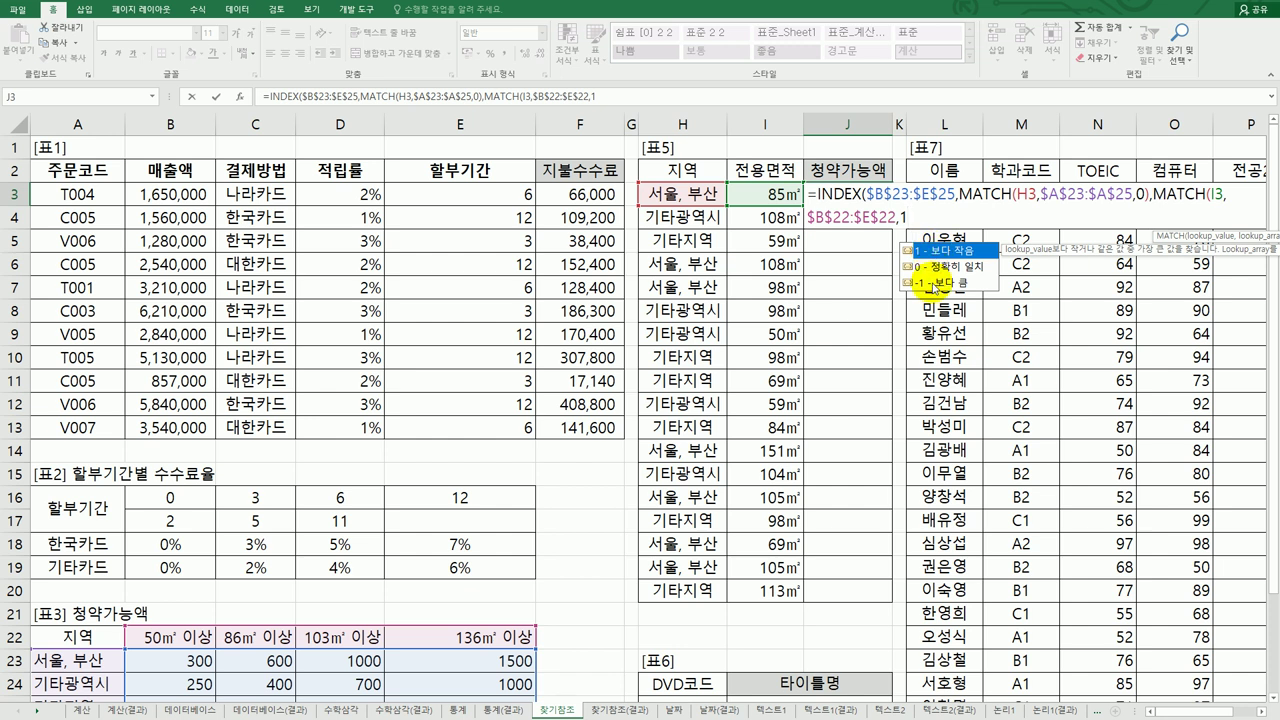
text())
text())
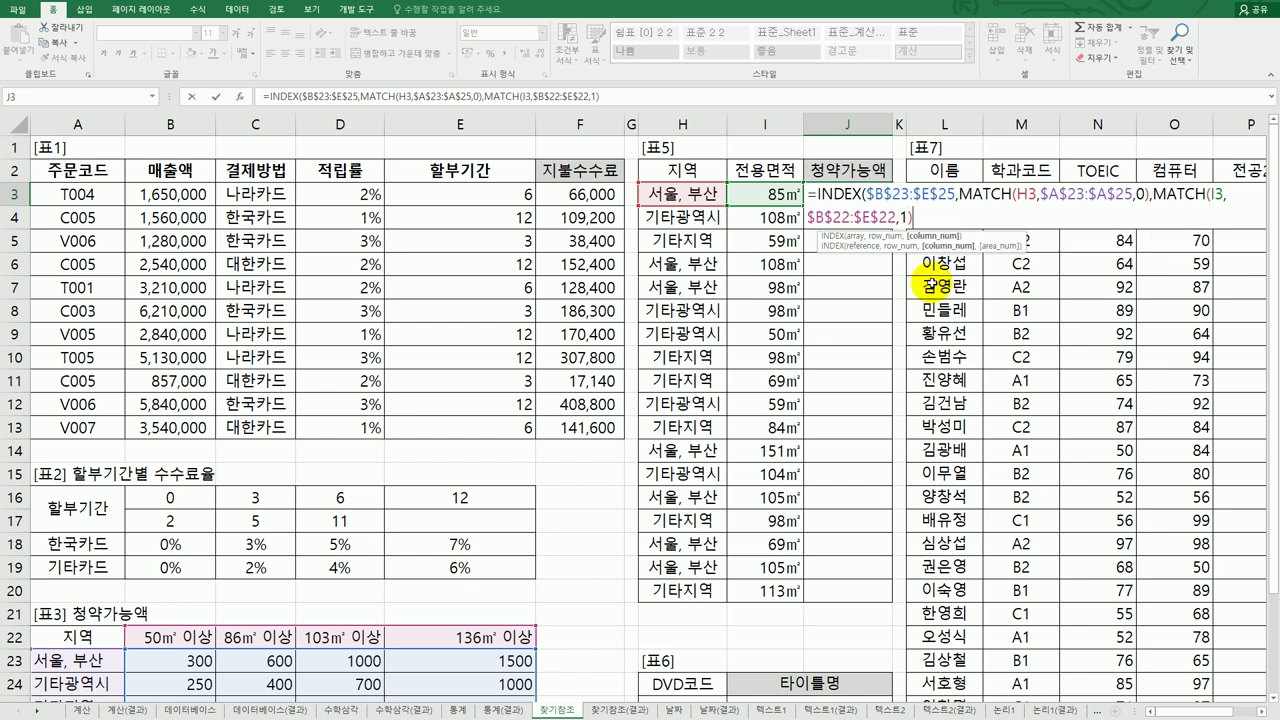
key(Return)
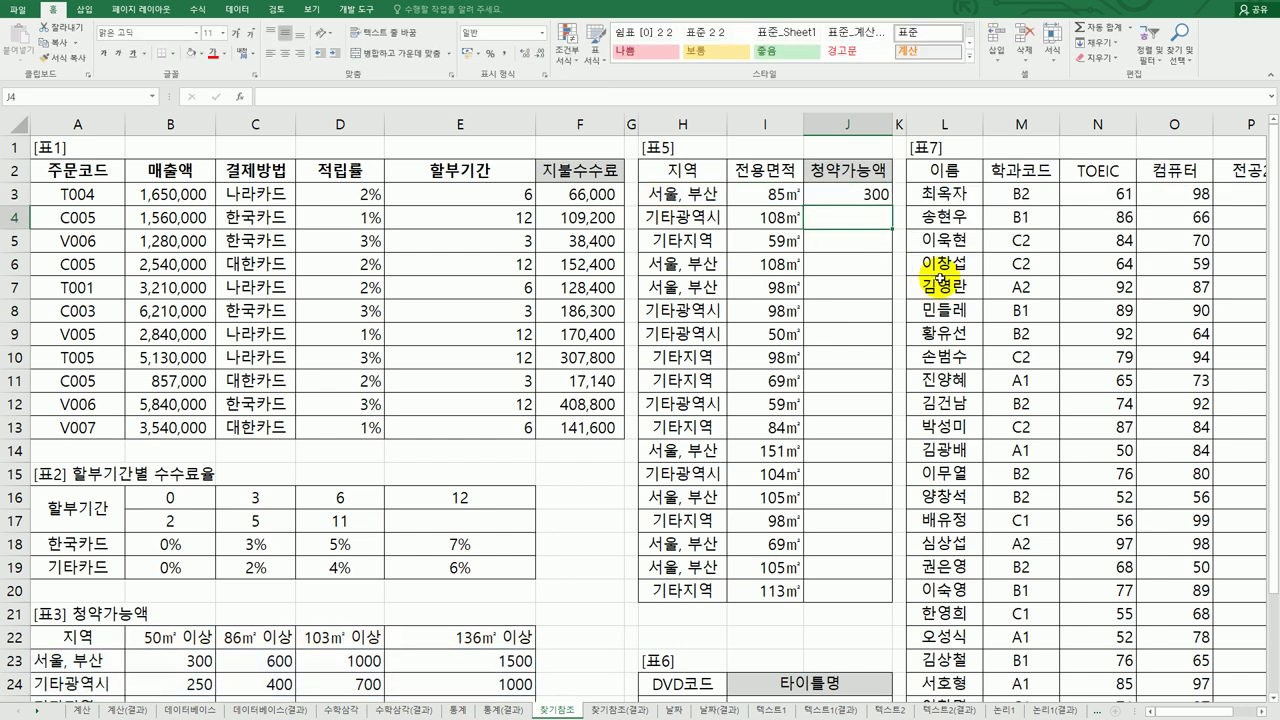
Fill the J3 청약가능액 formula down through J20.
click(884, 192)
drag(893, 205, 857, 604)
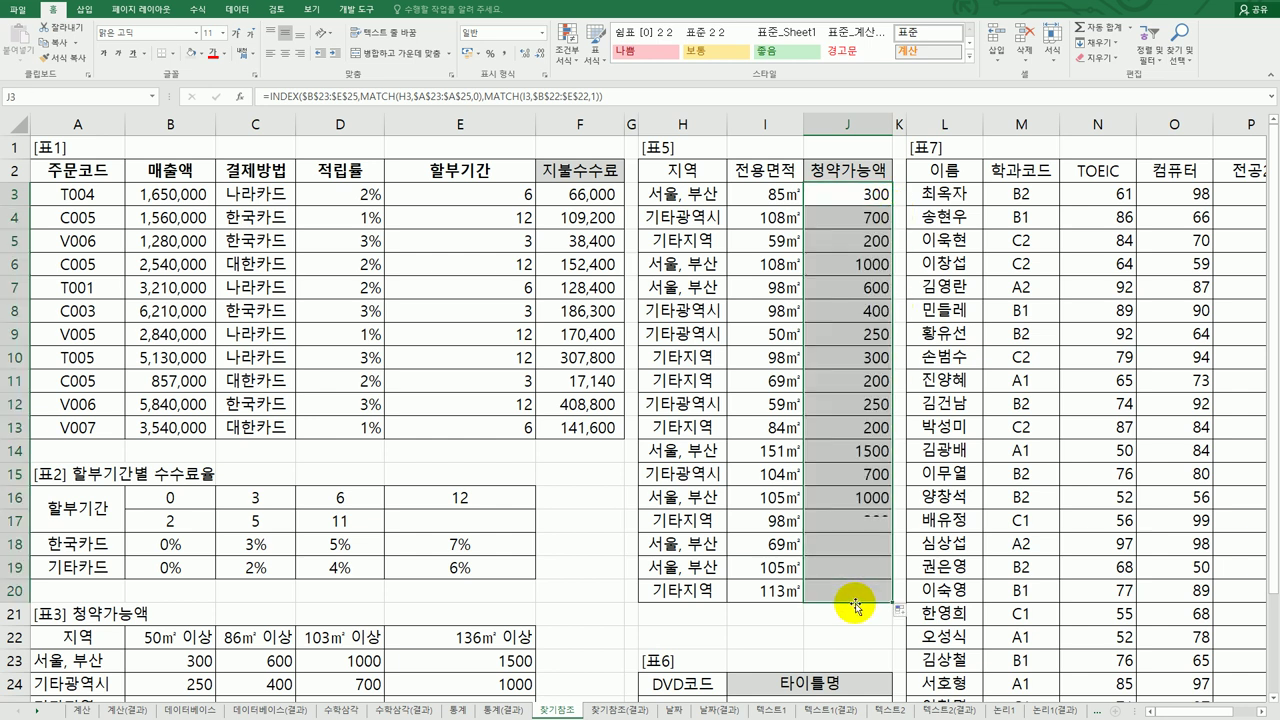
click(840, 192)
Check the first 표5 청약가능액 results against the region rows and area columns of 표3.
scroll(383, 560, down, 2)
scroll(331, 523, up, 2)
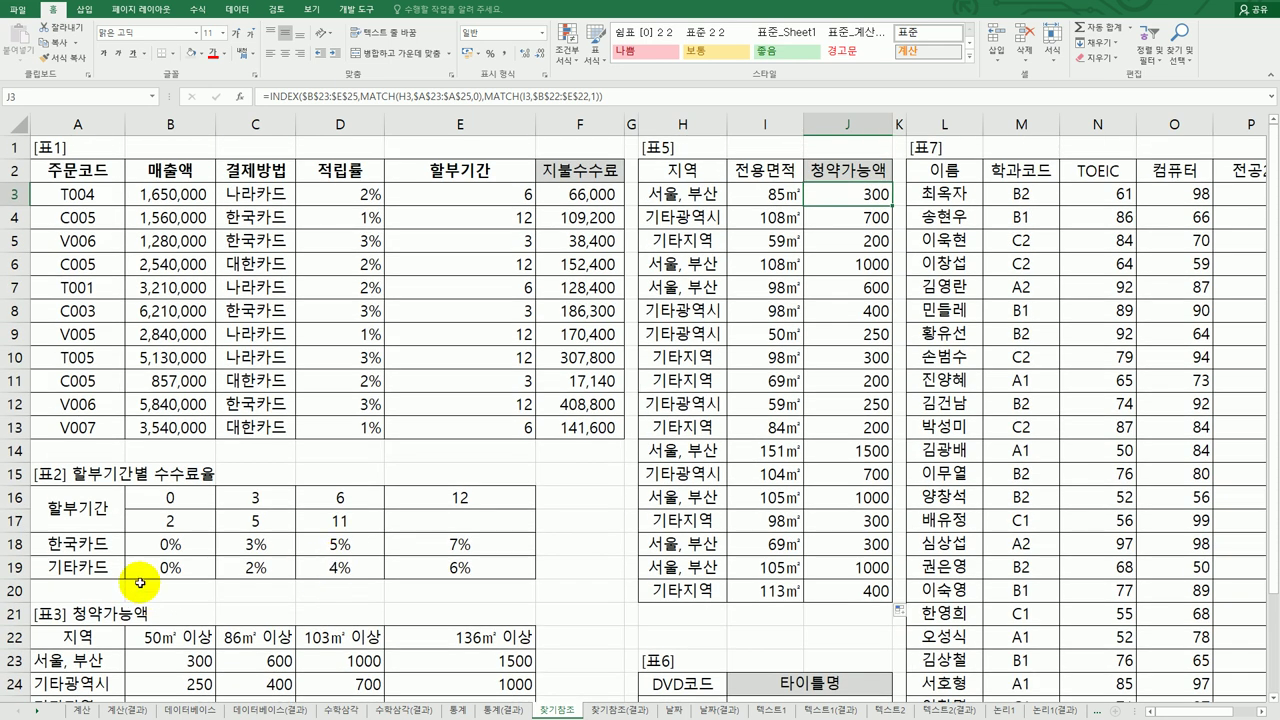
click(86, 665)
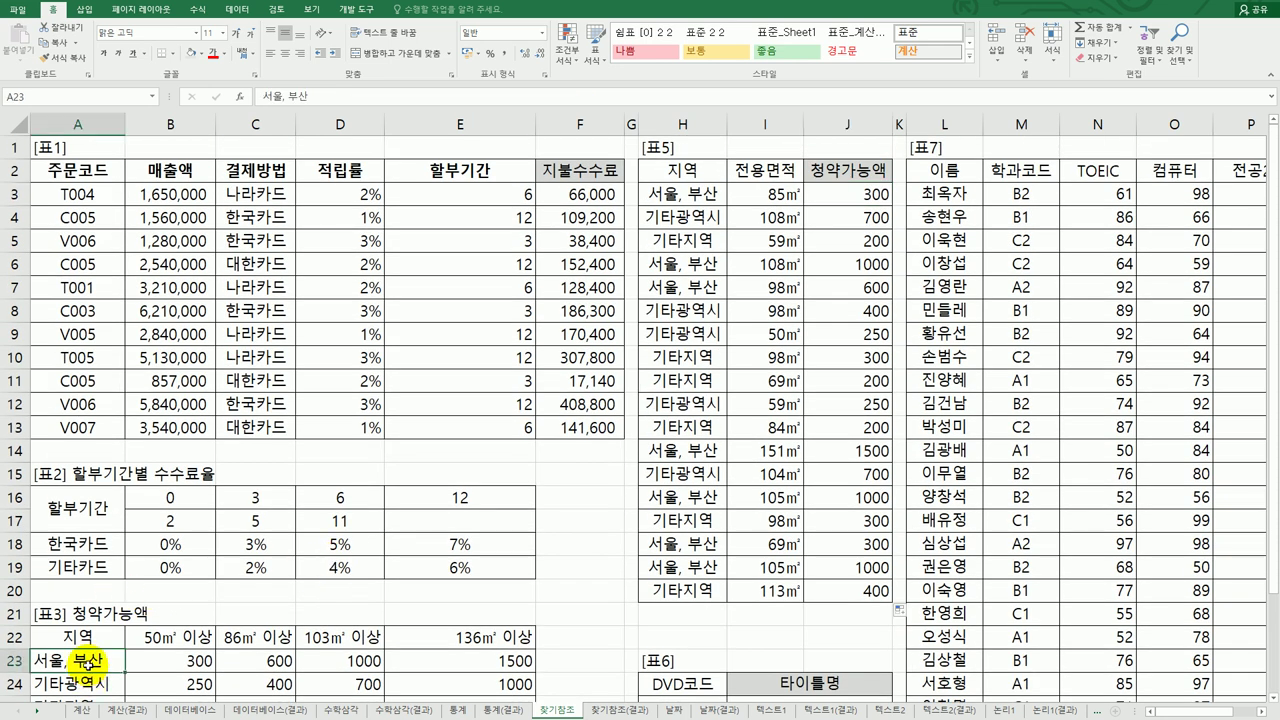
click(189, 660)
click(277, 638)
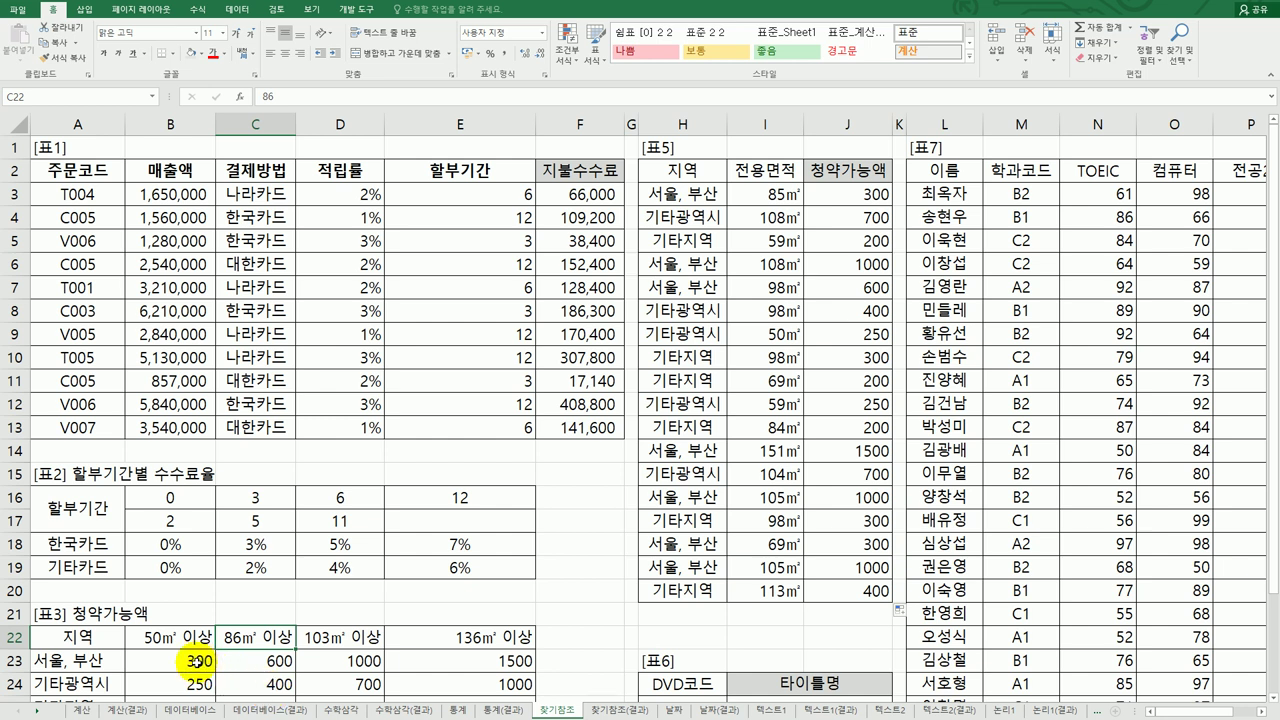
click(191, 663)
click(764, 222)
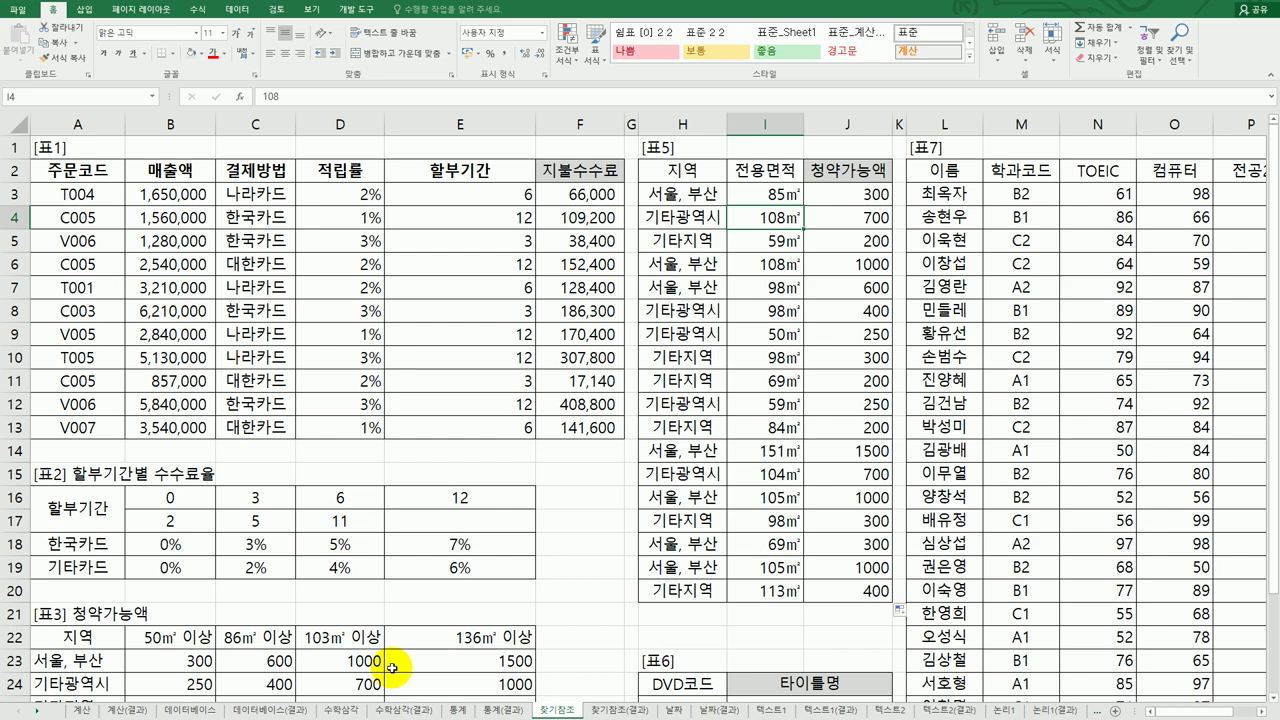
click(80, 684)
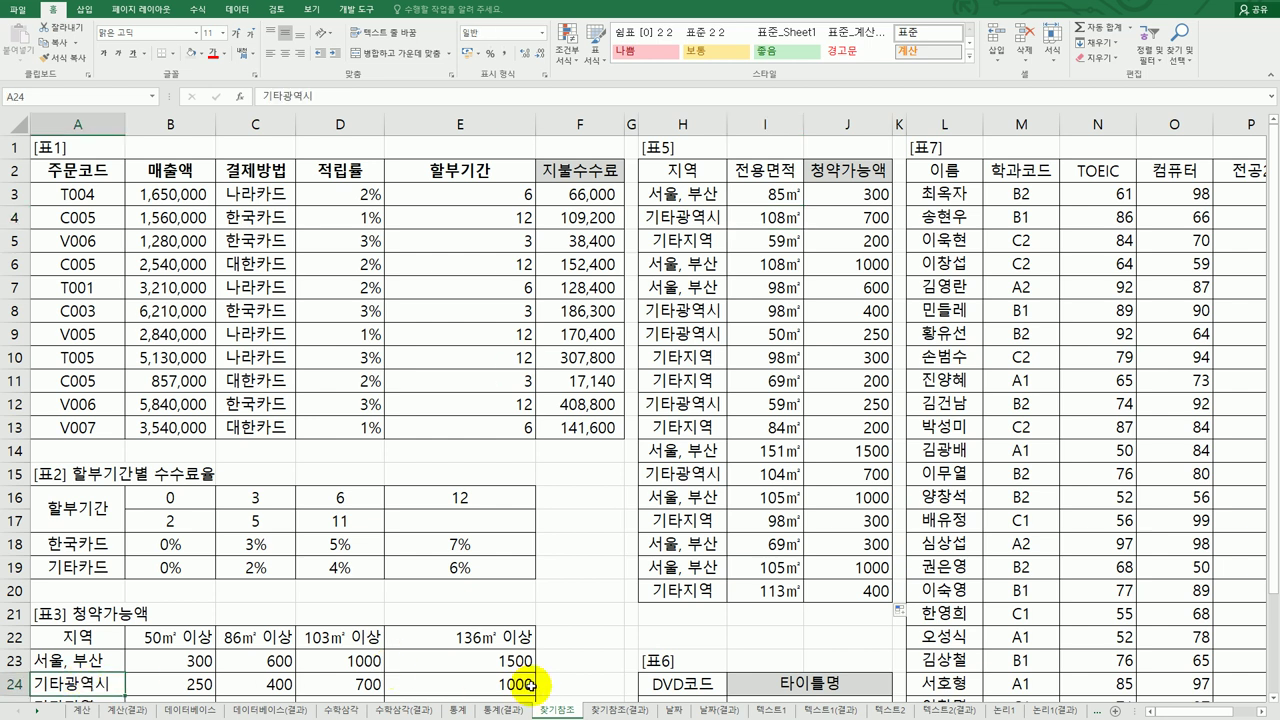
Check the 108㎡ 기타광역시 result in J4 against the 103㎡ 이상 column and 기타광역시 row of 표3.
click(343, 640)
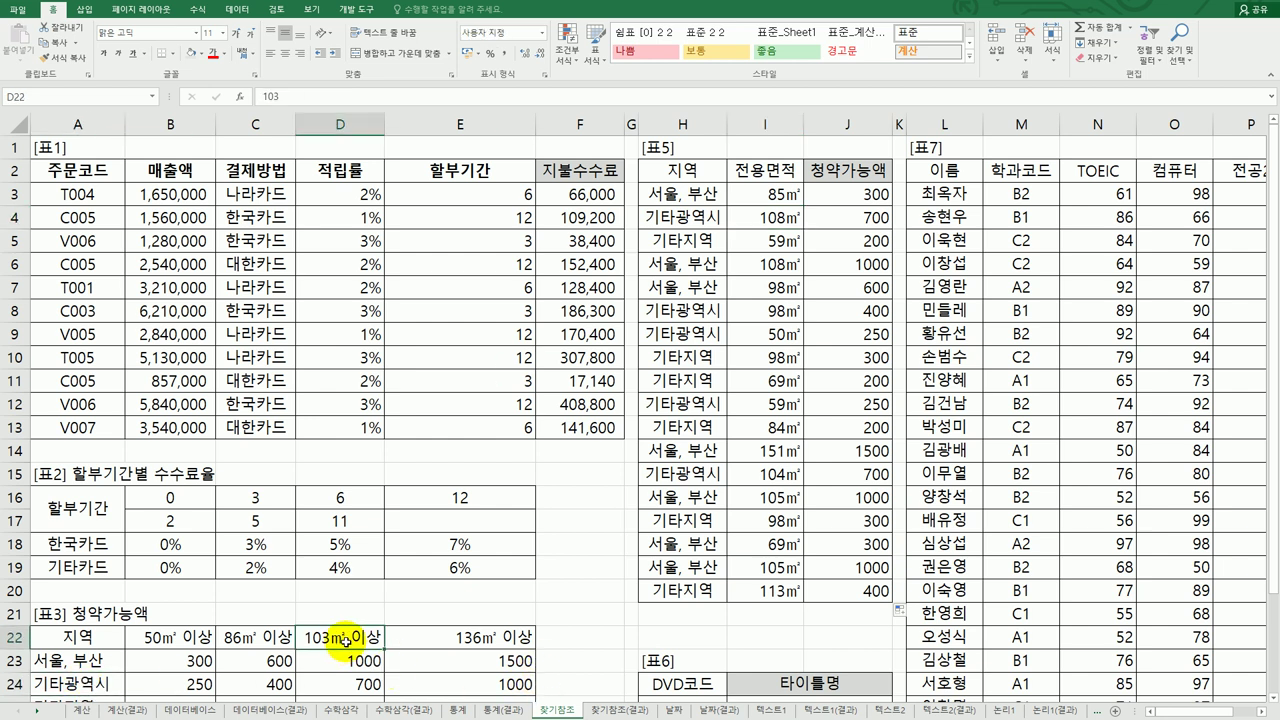
click(514, 643)
click(356, 686)
click(858, 217)
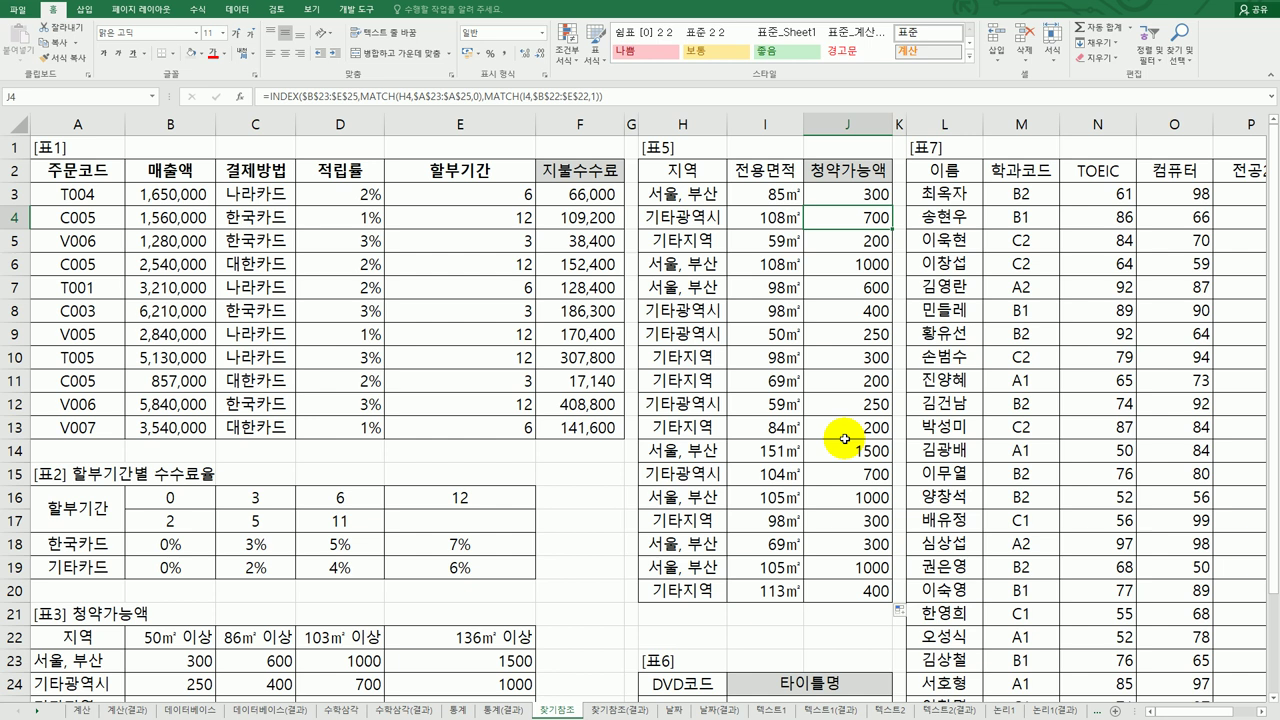
Review the J3 formula's two MATCH functions, comparing their lookup values, lookup ranges and match types 0 and 1.
double_click(870, 193)
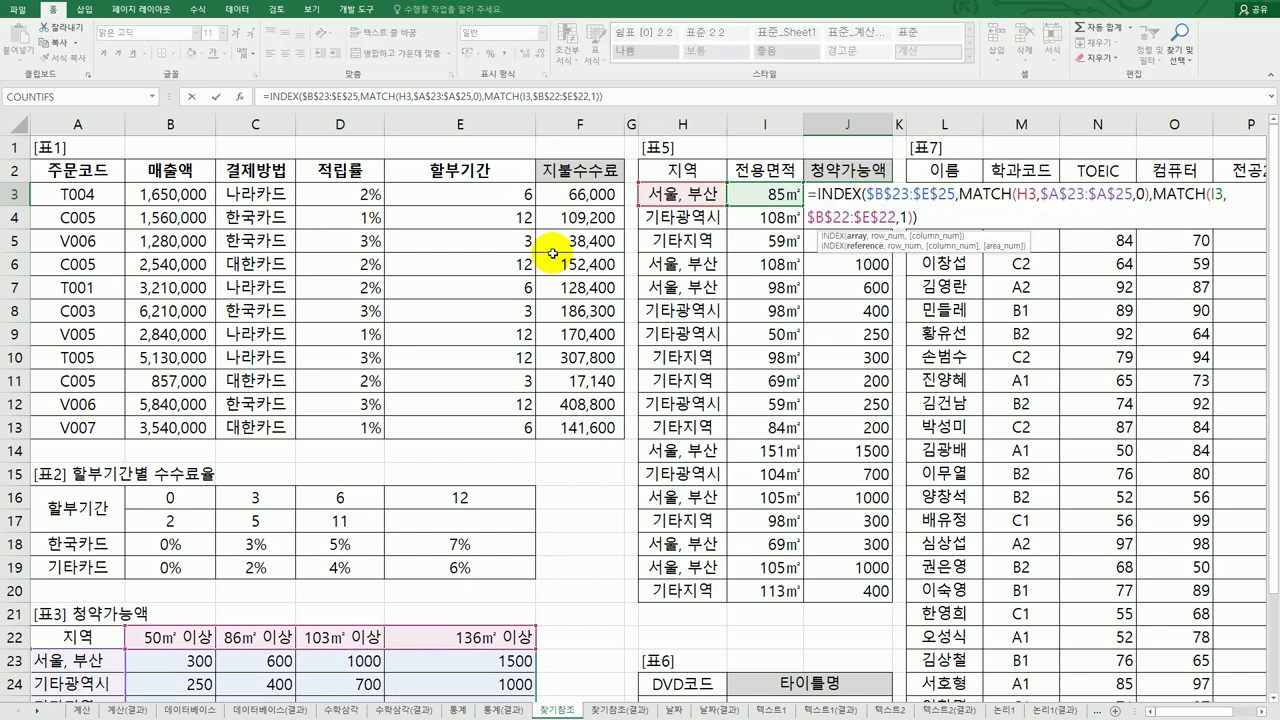
double_click(1022, 193)
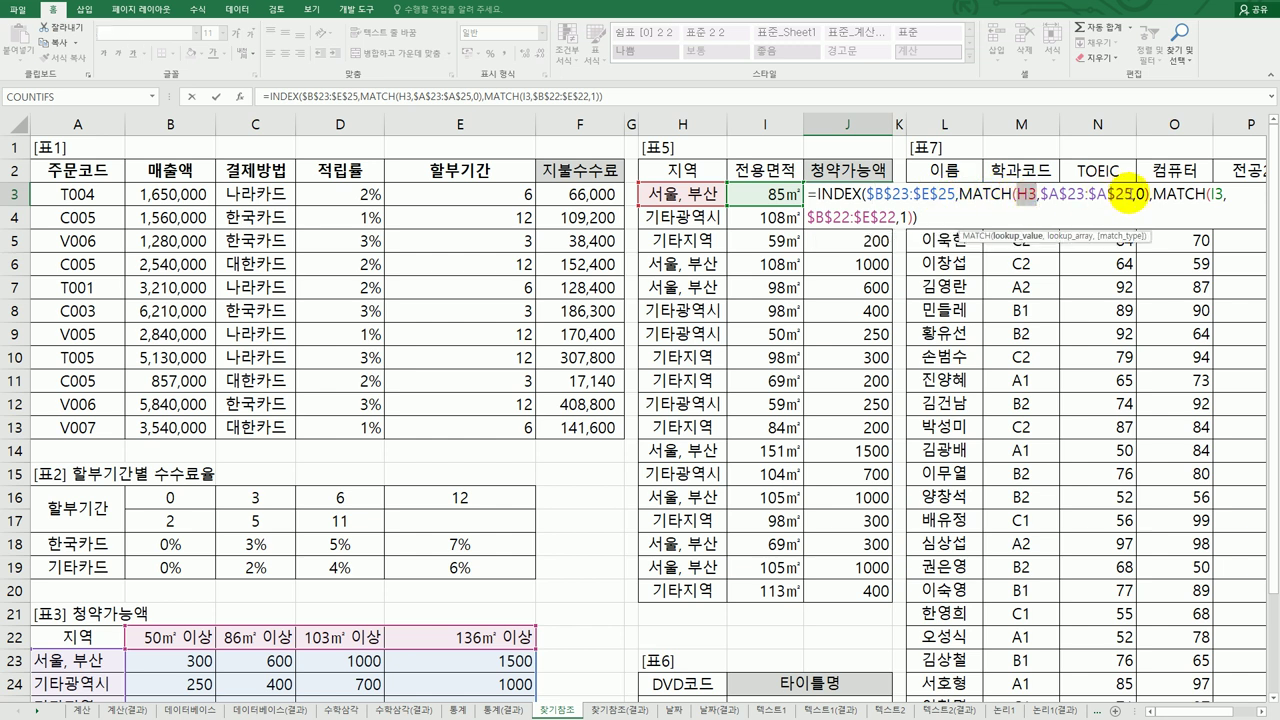
click(1140, 197)
click(1140, 197)
click(906, 219)
click(906, 220)
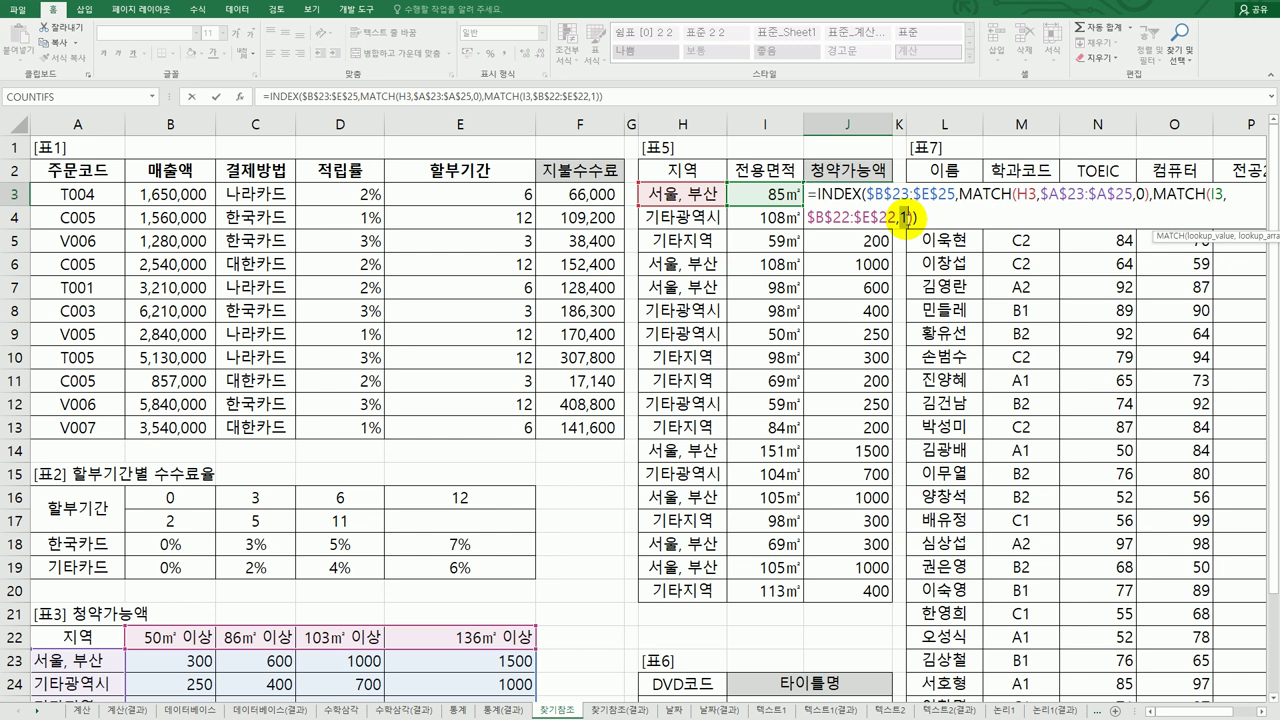
drag(1040, 193, 1125, 200)
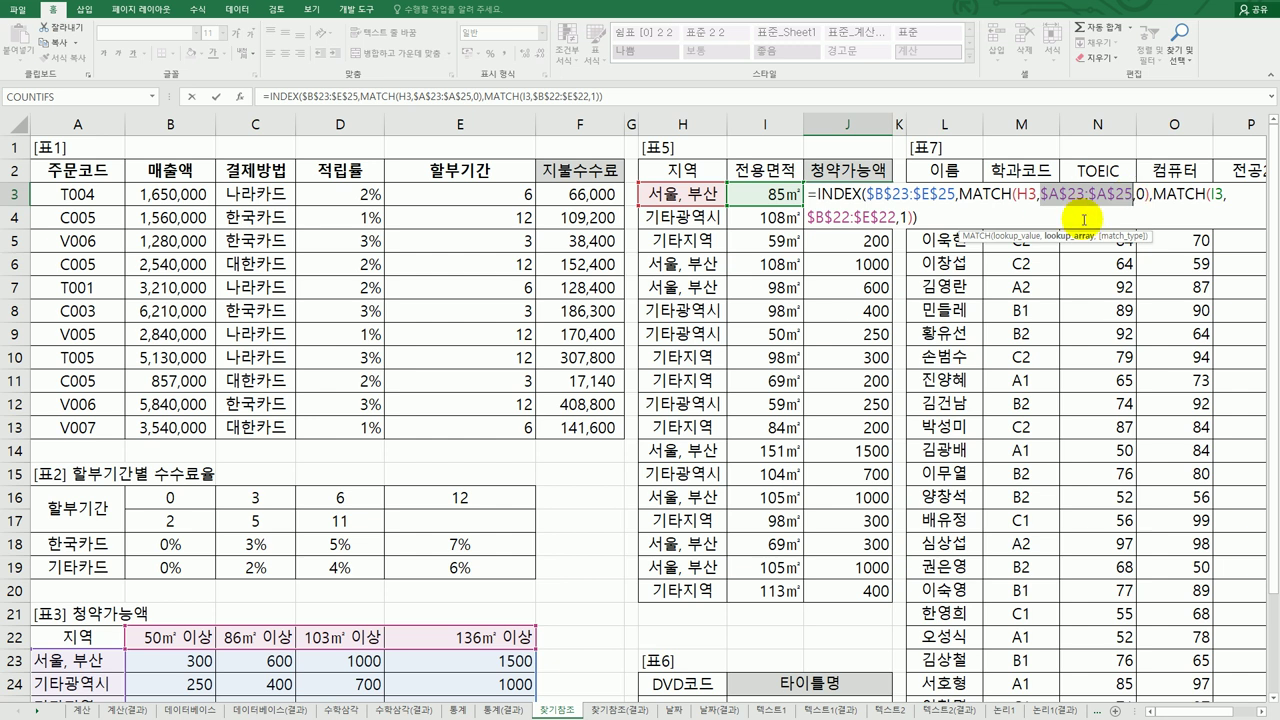
key(Return)
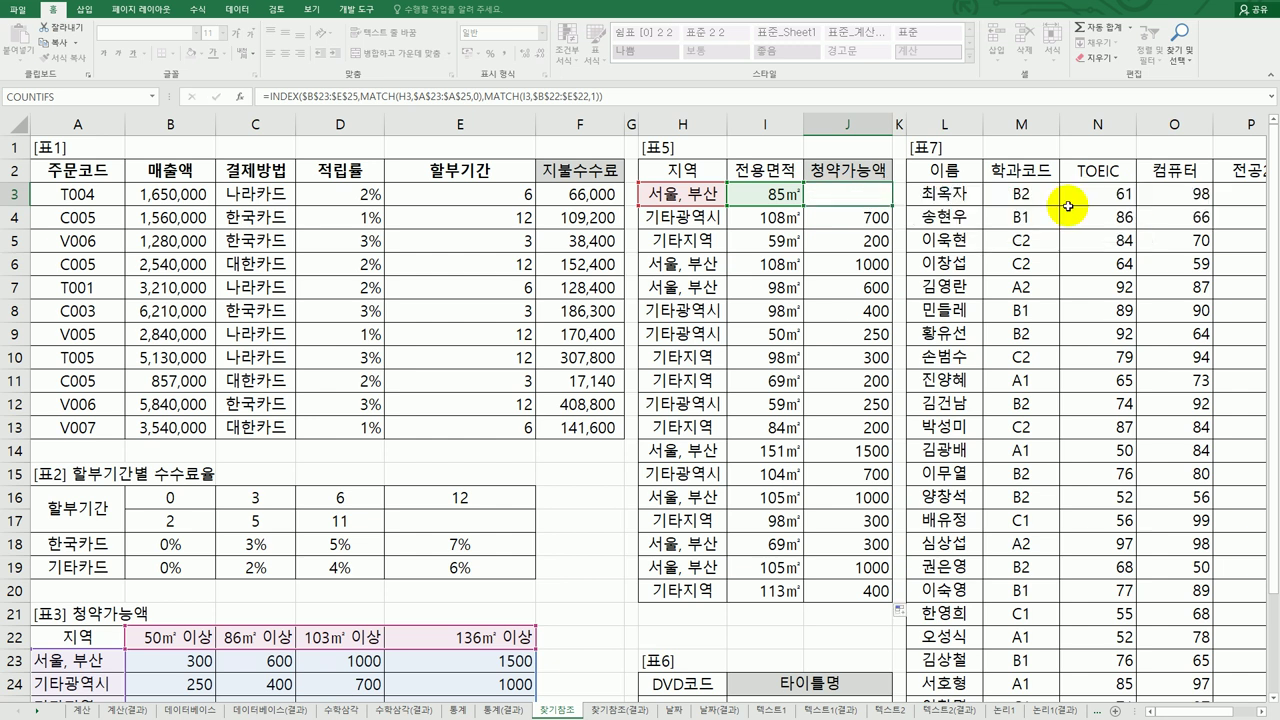
Review the array constant {"한국카드","대한카드"} in the F3 지불수수료 formula against the card rows of 표2.
click(606, 200)
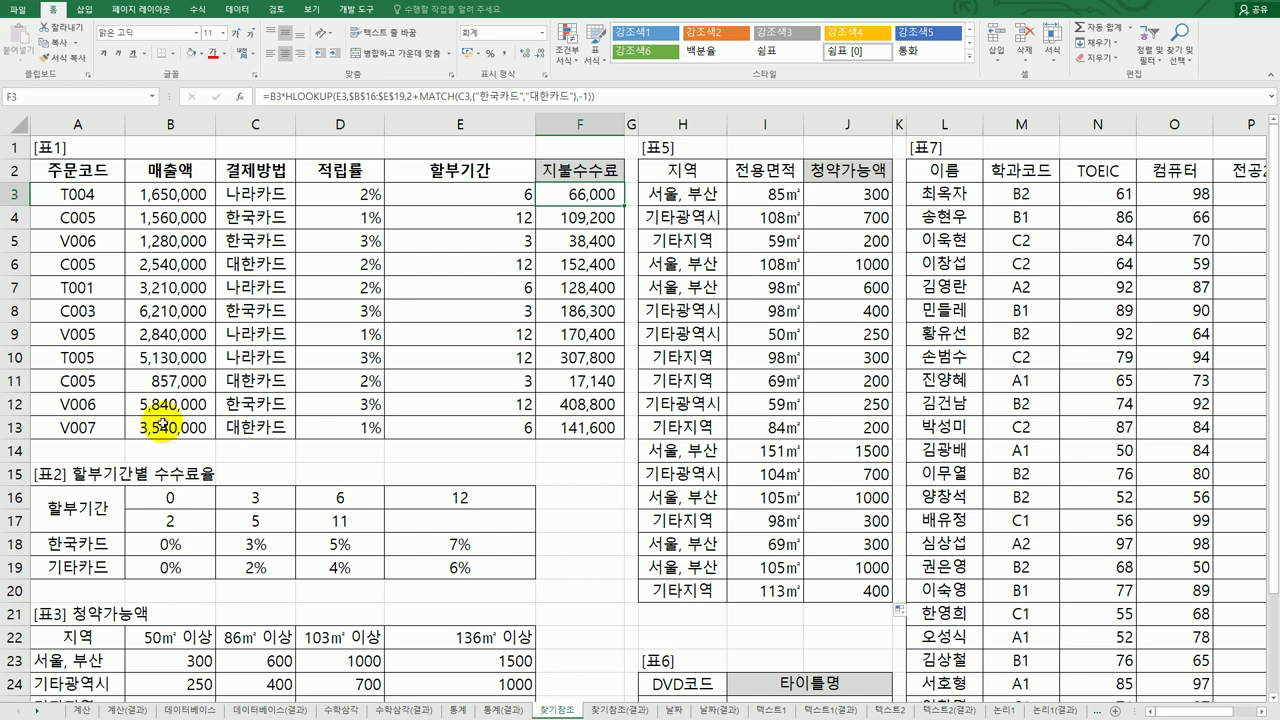
click(98, 574)
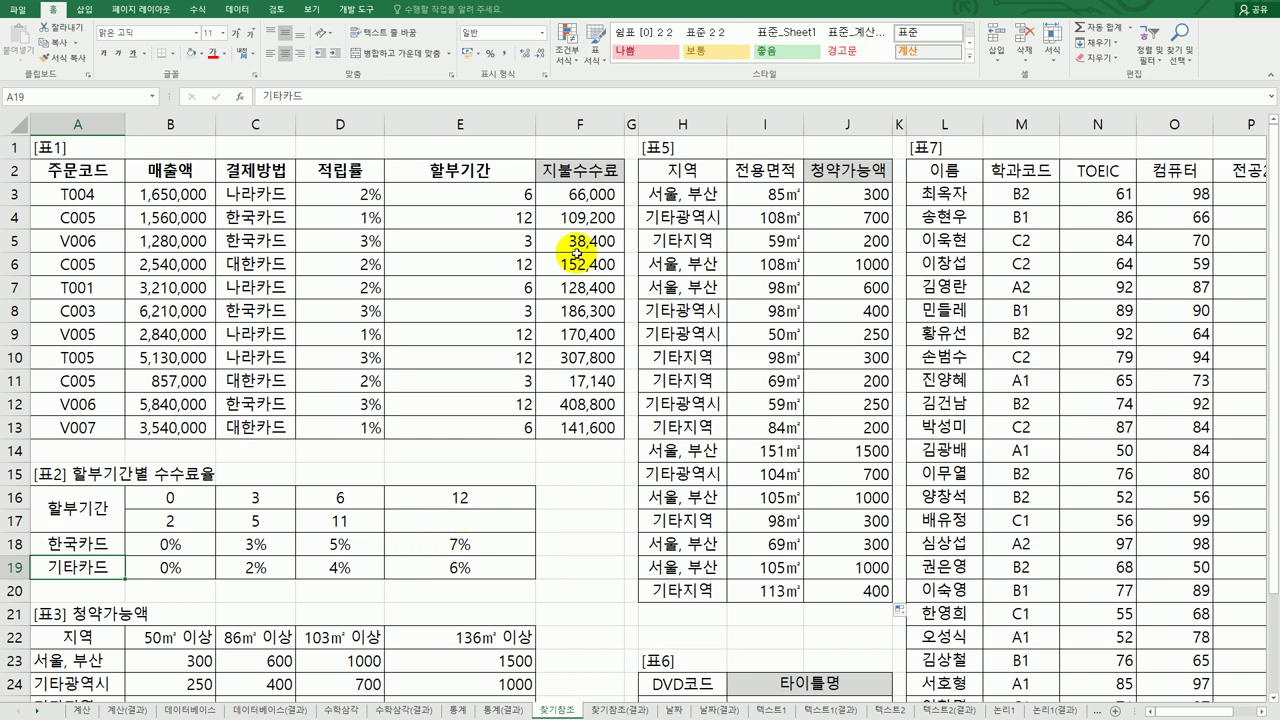
double_click(573, 194)
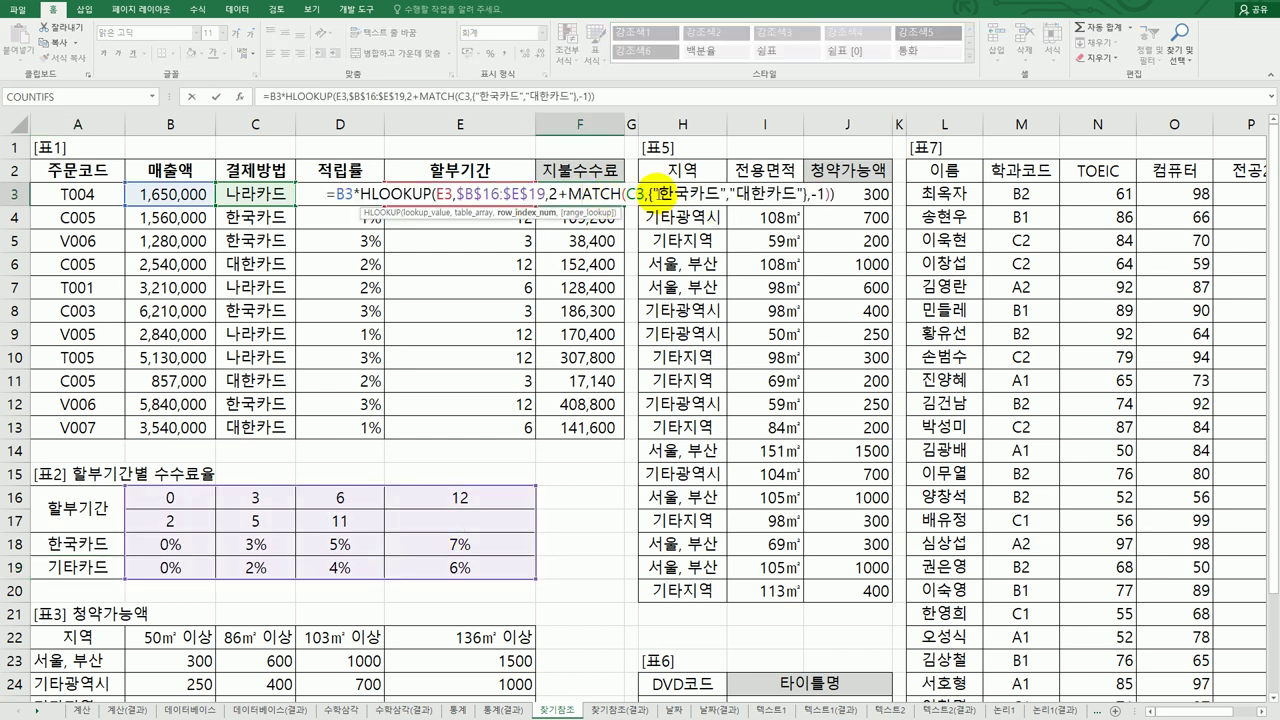
drag(738, 193, 801, 192)
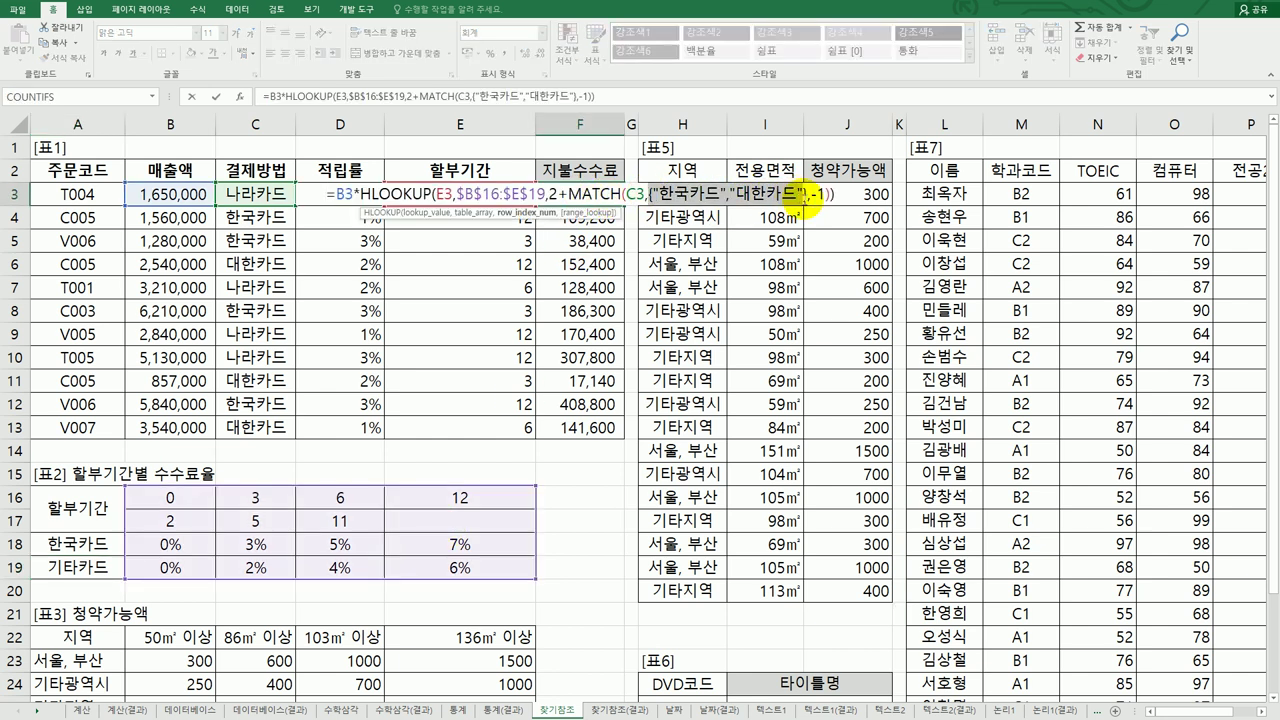
key(Escape)
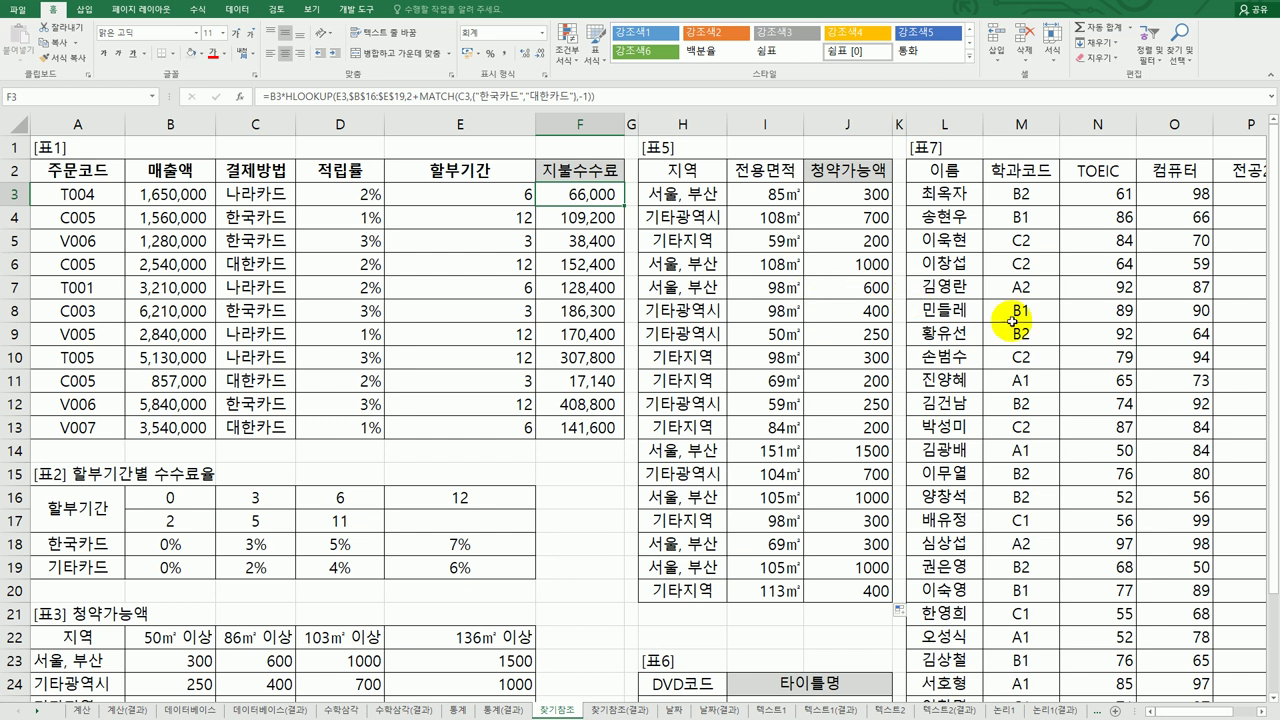
Examine the 표6 DVD codes in H25:H29 alongside the 표4 title names in row 28 and codes in row 29.
scroll(528, 481, down, 2)
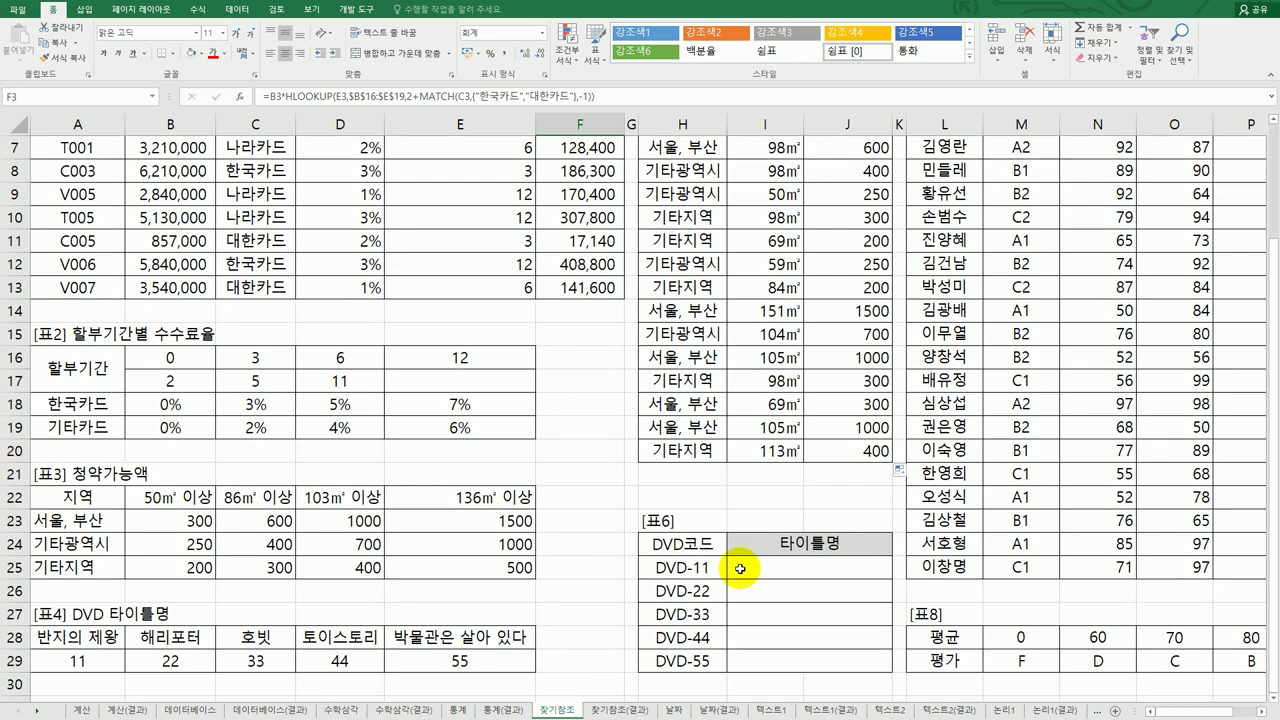
click(740, 569)
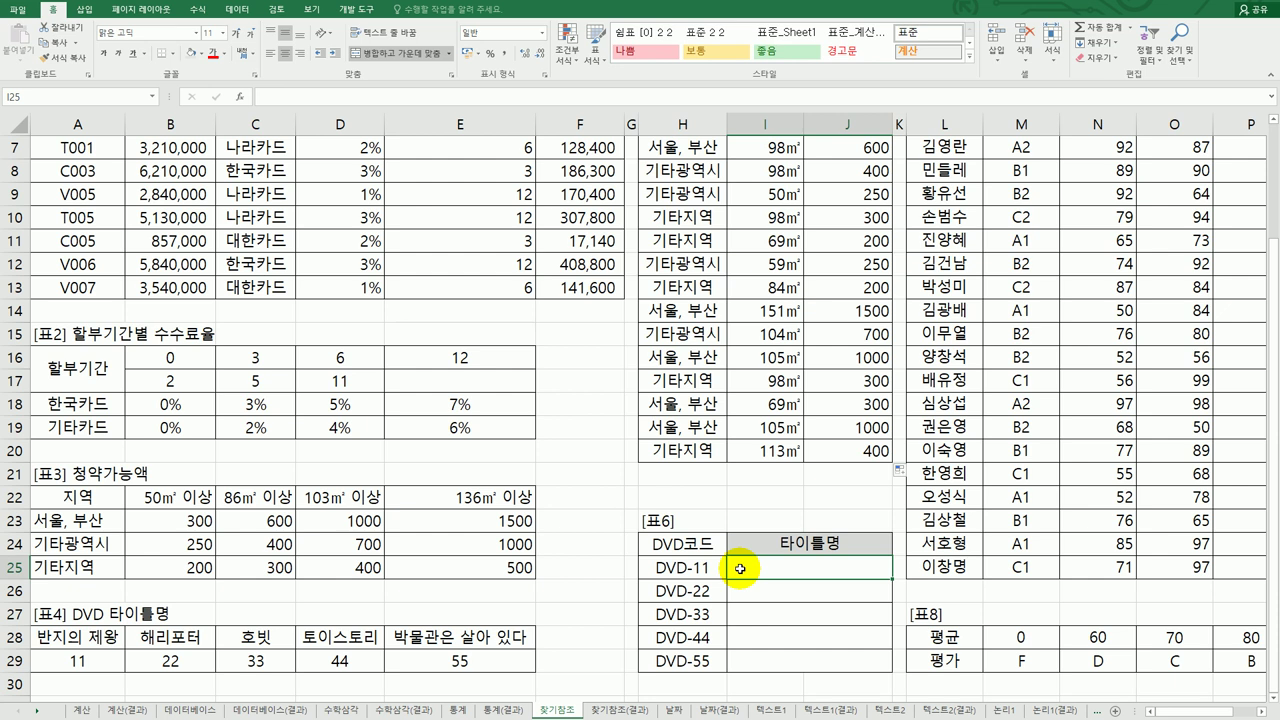
drag(690, 569, 697, 655)
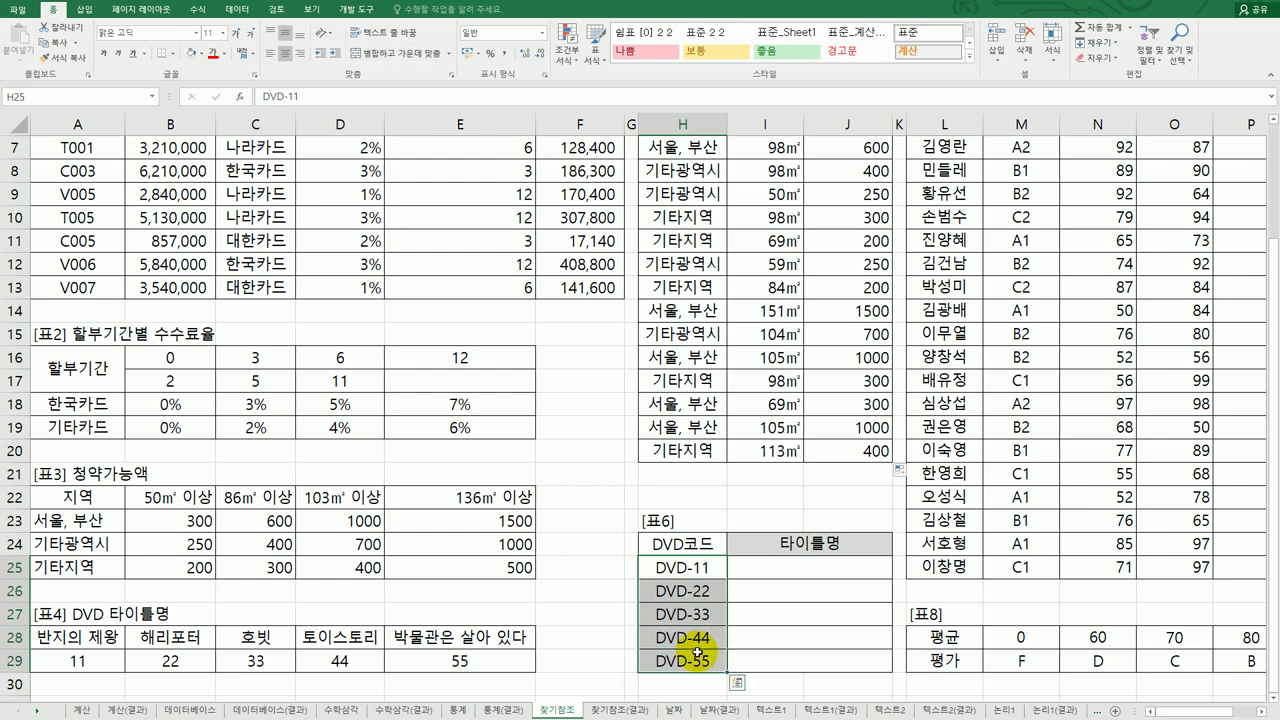
click(104, 665)
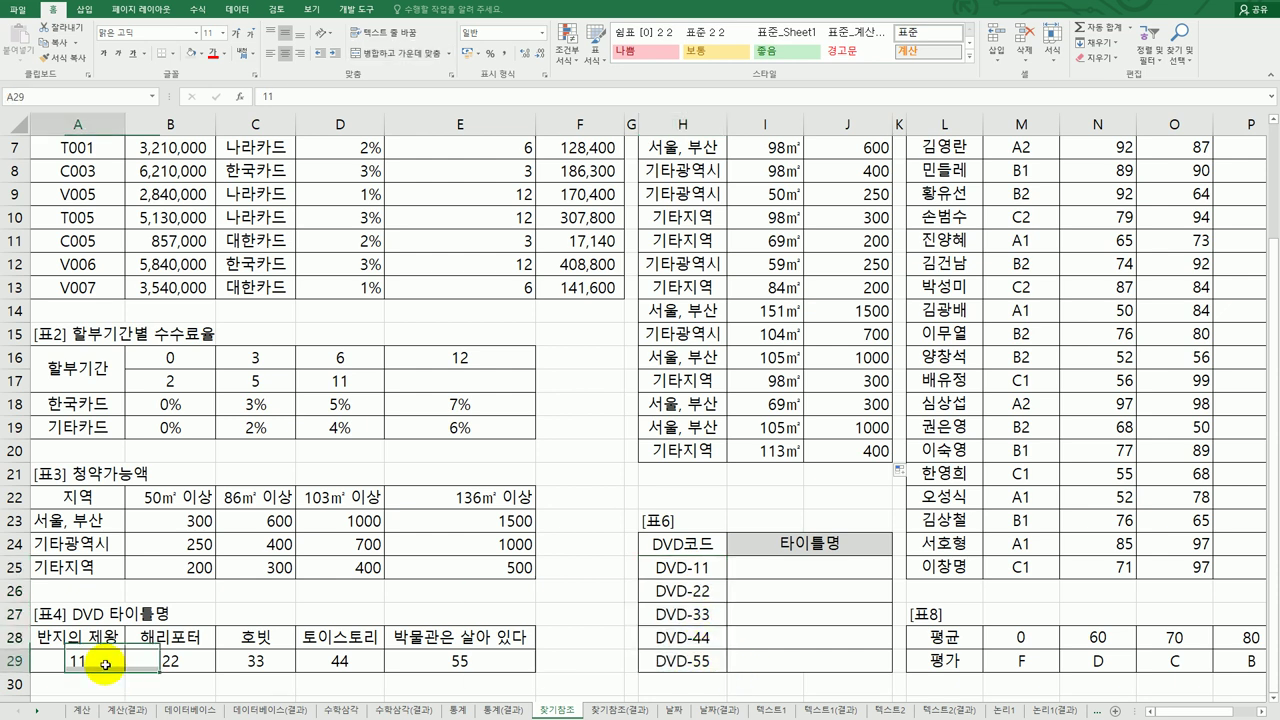
click(175, 665)
drag(86, 634, 452, 646)
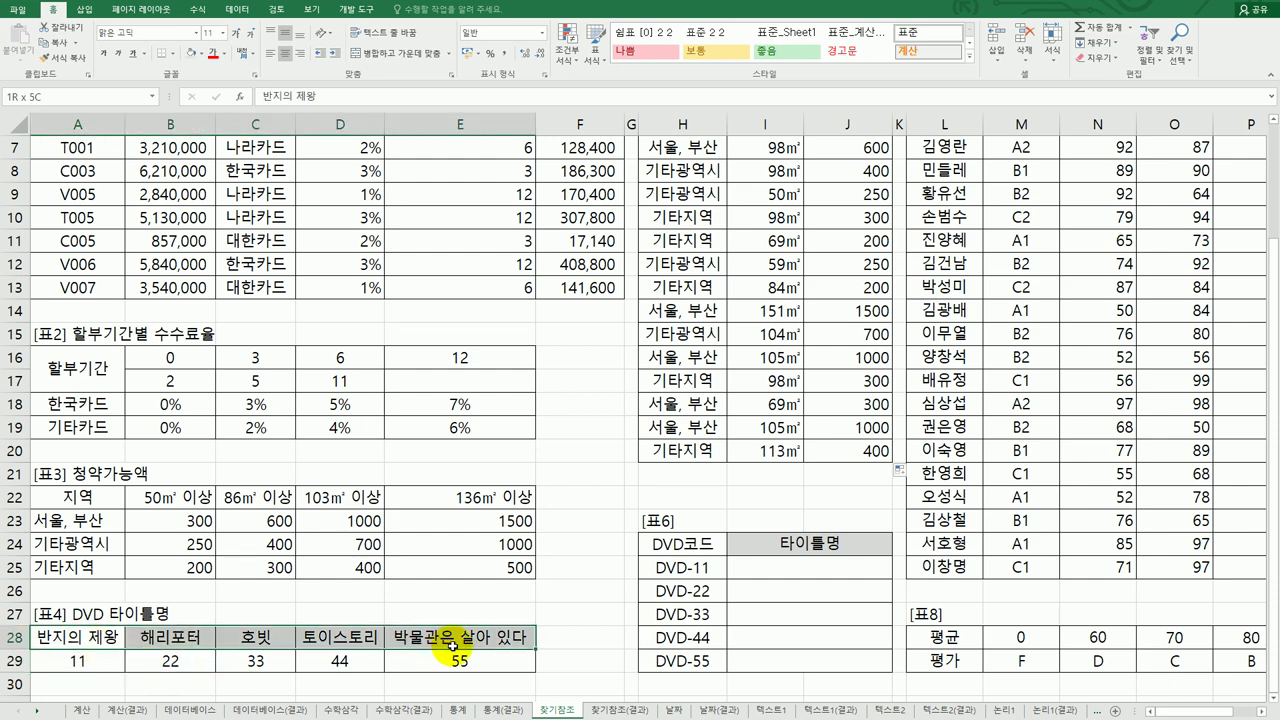
drag(80, 662, 458, 662)
drag(96, 640, 470, 640)
drag(100, 662, 453, 661)
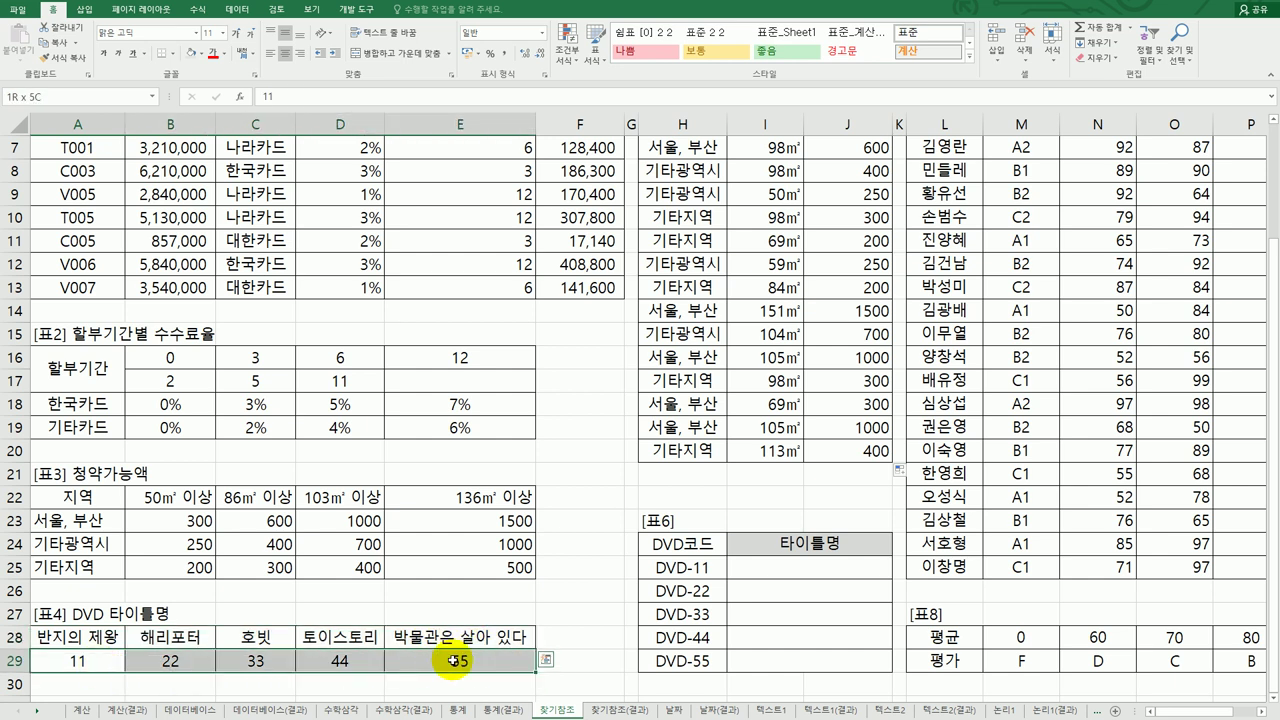
drag(58, 640, 458, 636)
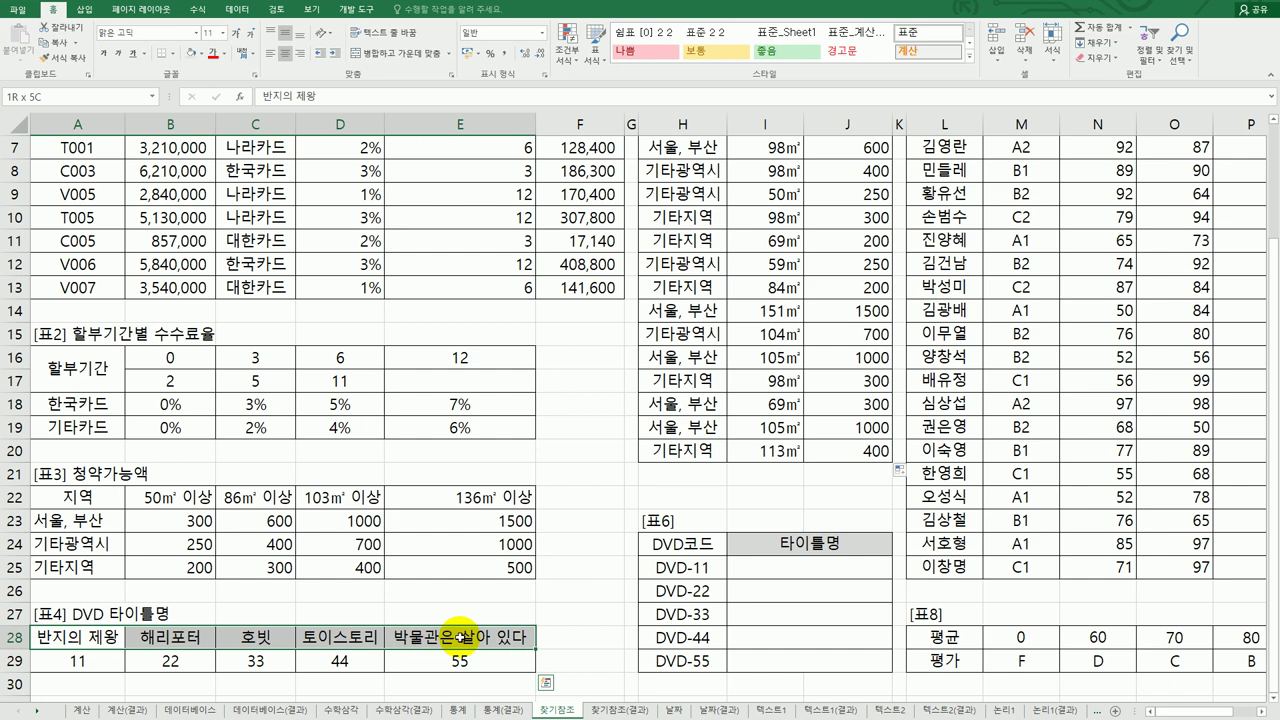
click(856, 569)
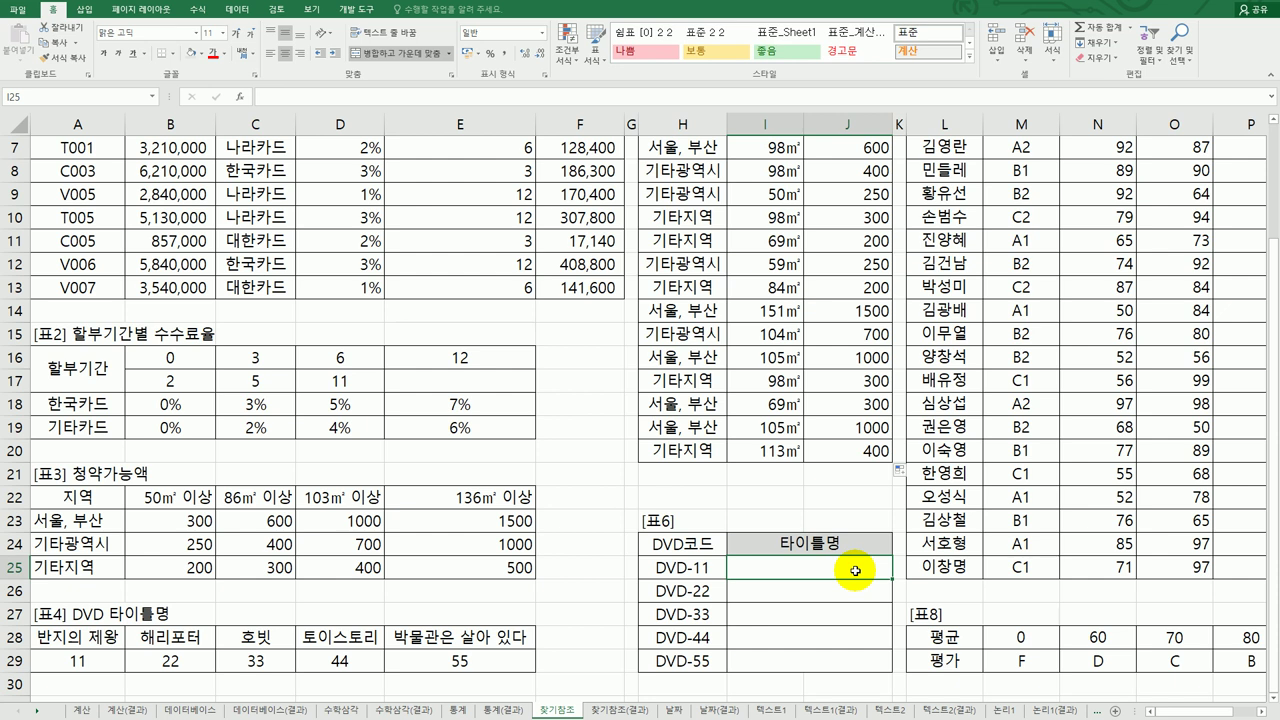
text(=loo)
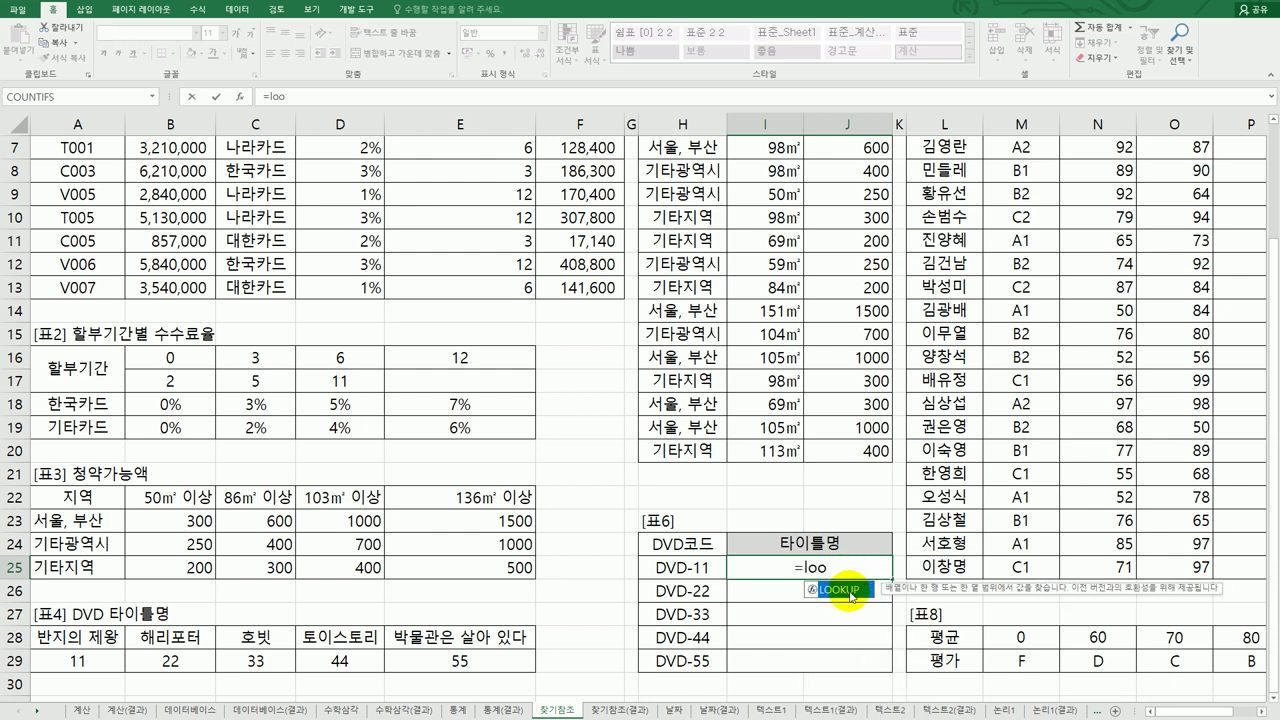
double_click(848, 592)
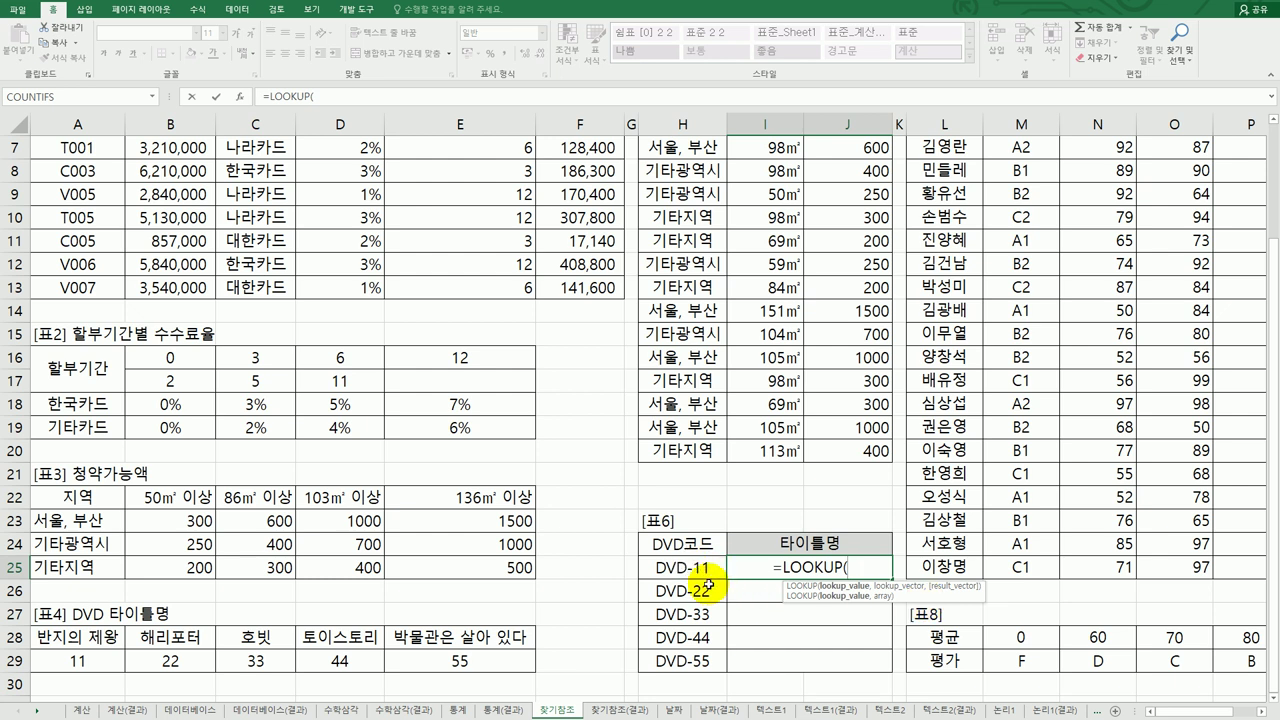
text(right)
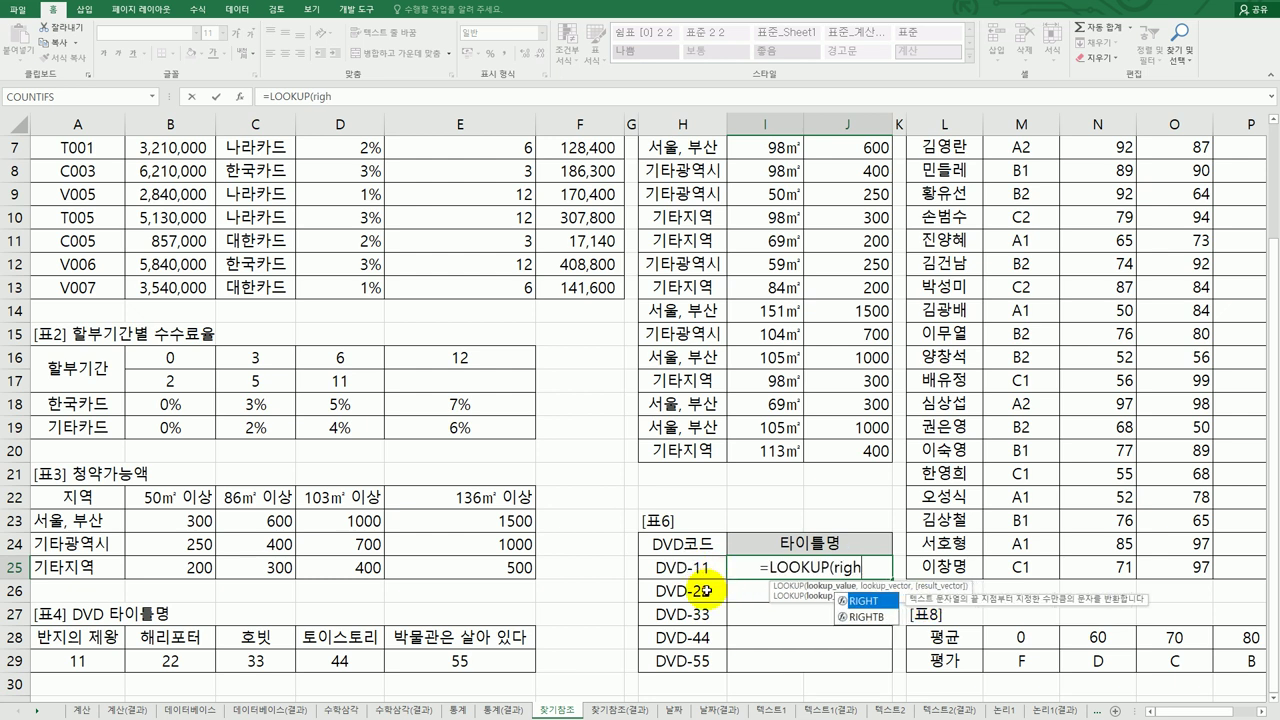
key(Tab)
click(695, 577)
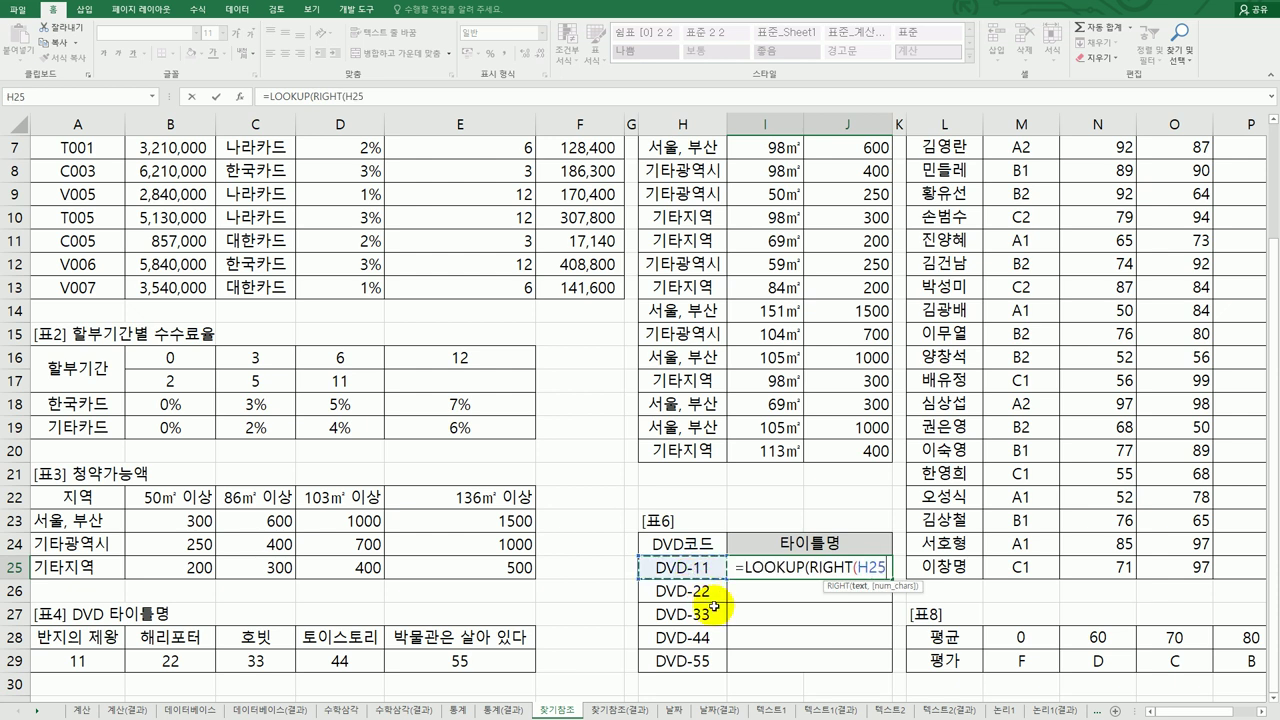
text(,2))
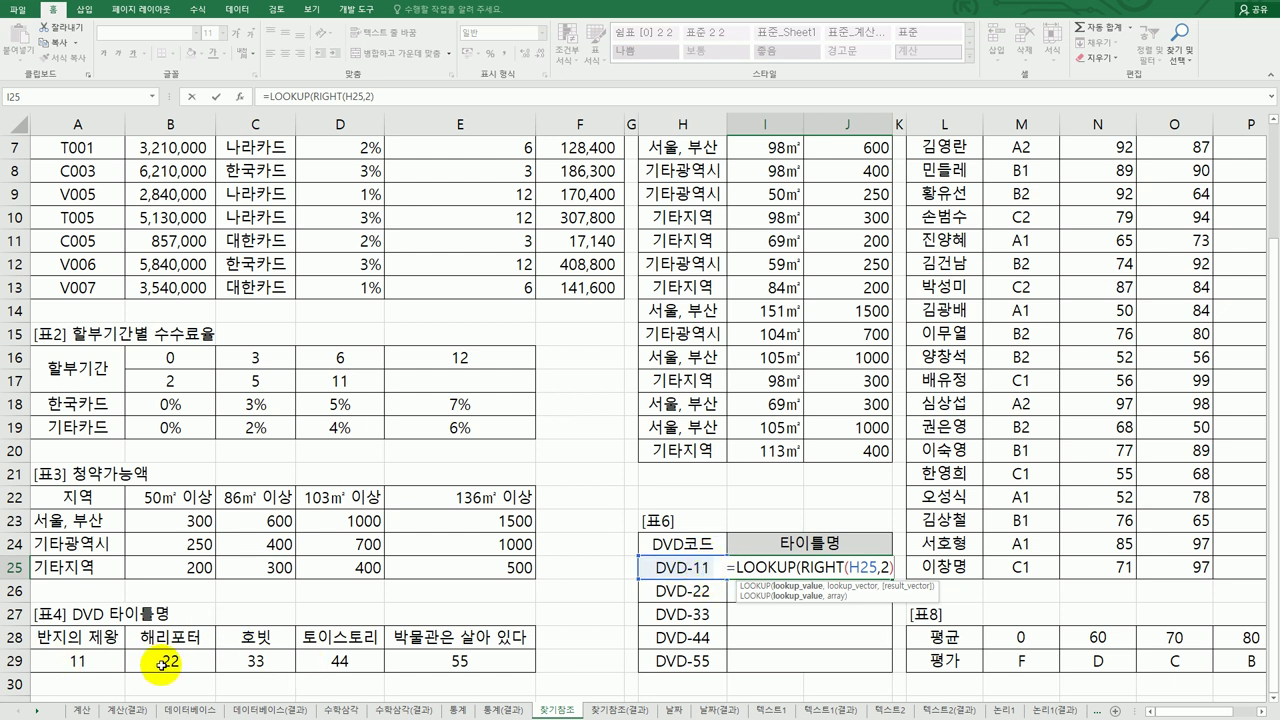
key(Escape)
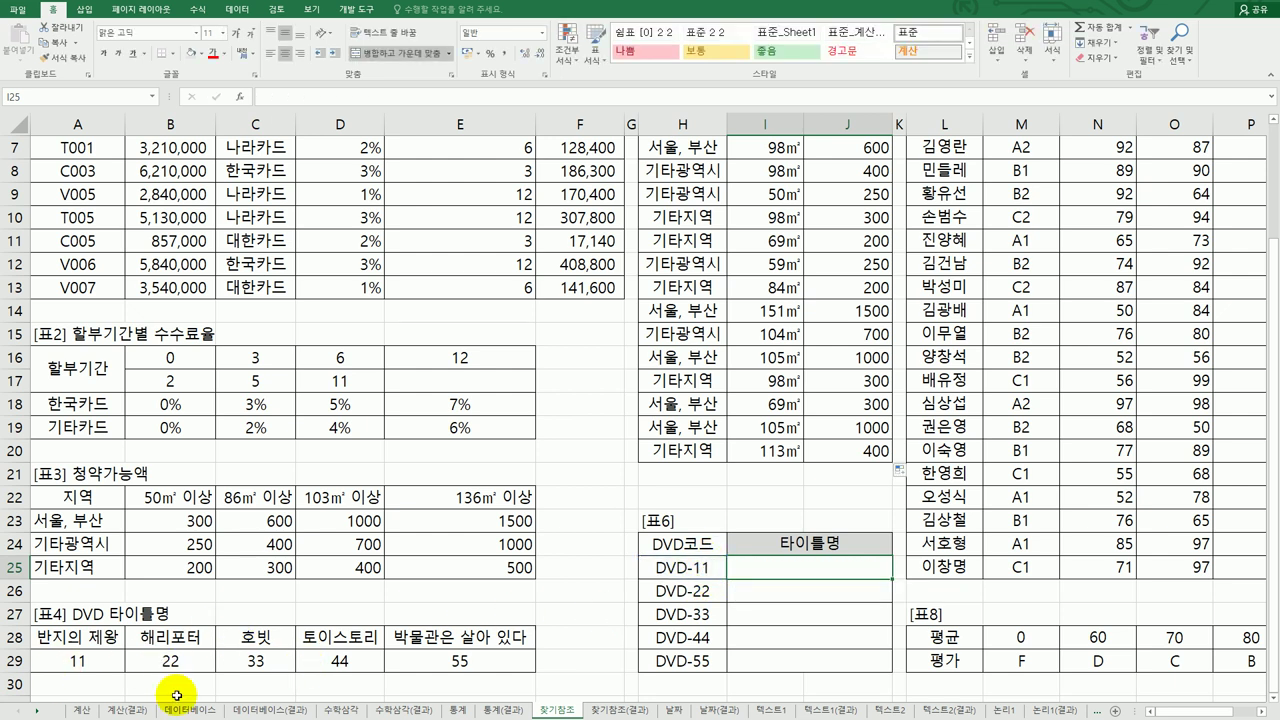
Check the number format of the first 표4 code in cell A29 without changing it.
click(101, 660)
right_click(87, 666)
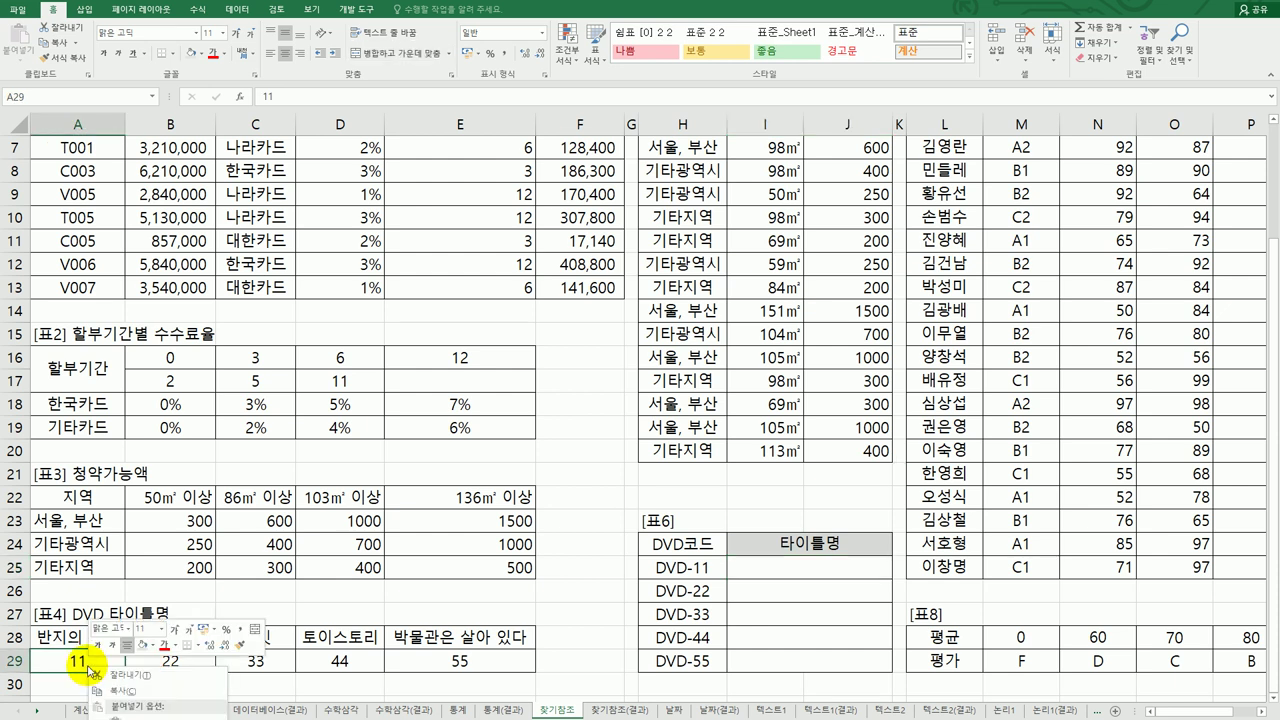
key(Escape)
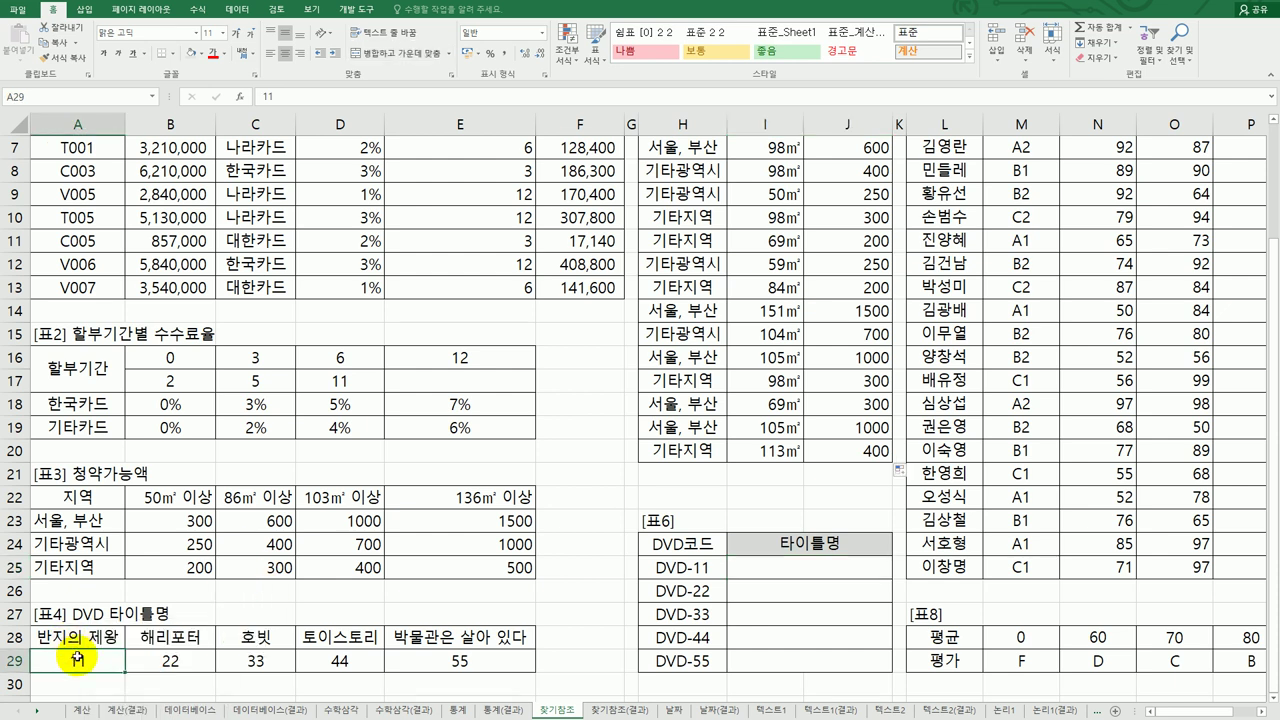
key(ctrl+1)
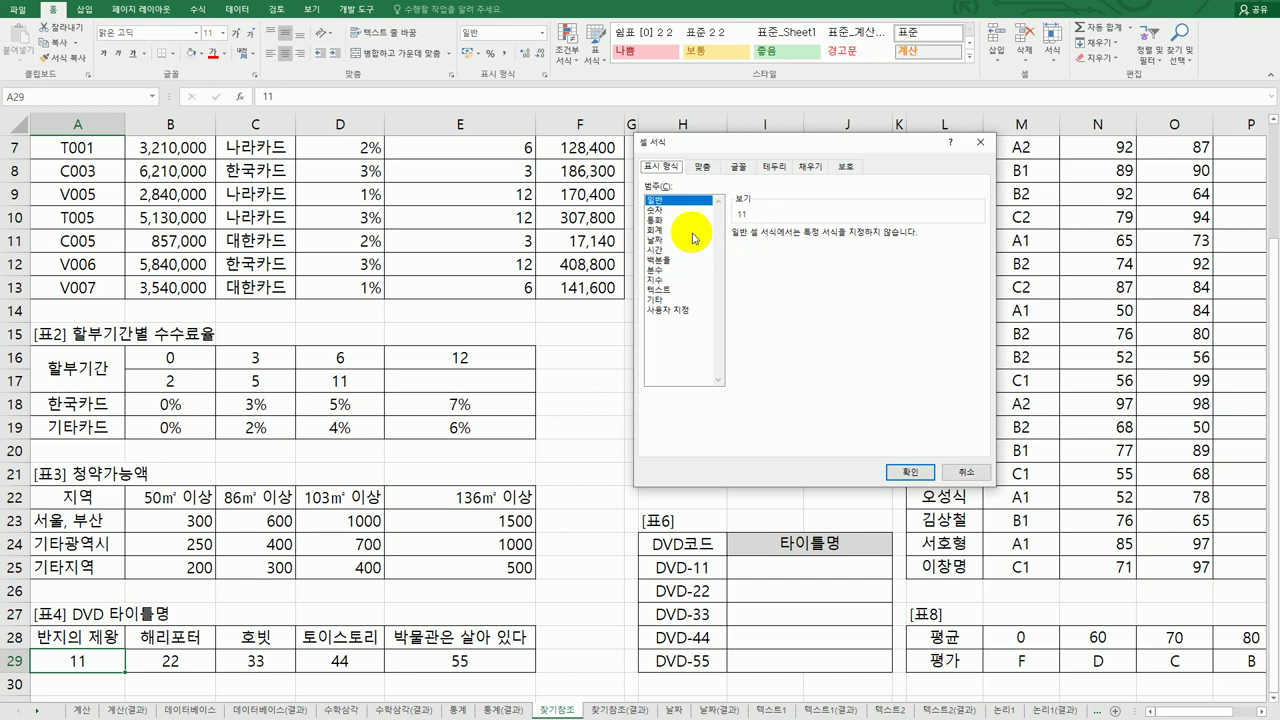
click(965, 473)
Begin a LOOKUP formula in I25 of 표6 with RIGHT(H25,2) as its lookup value.
click(742, 568)
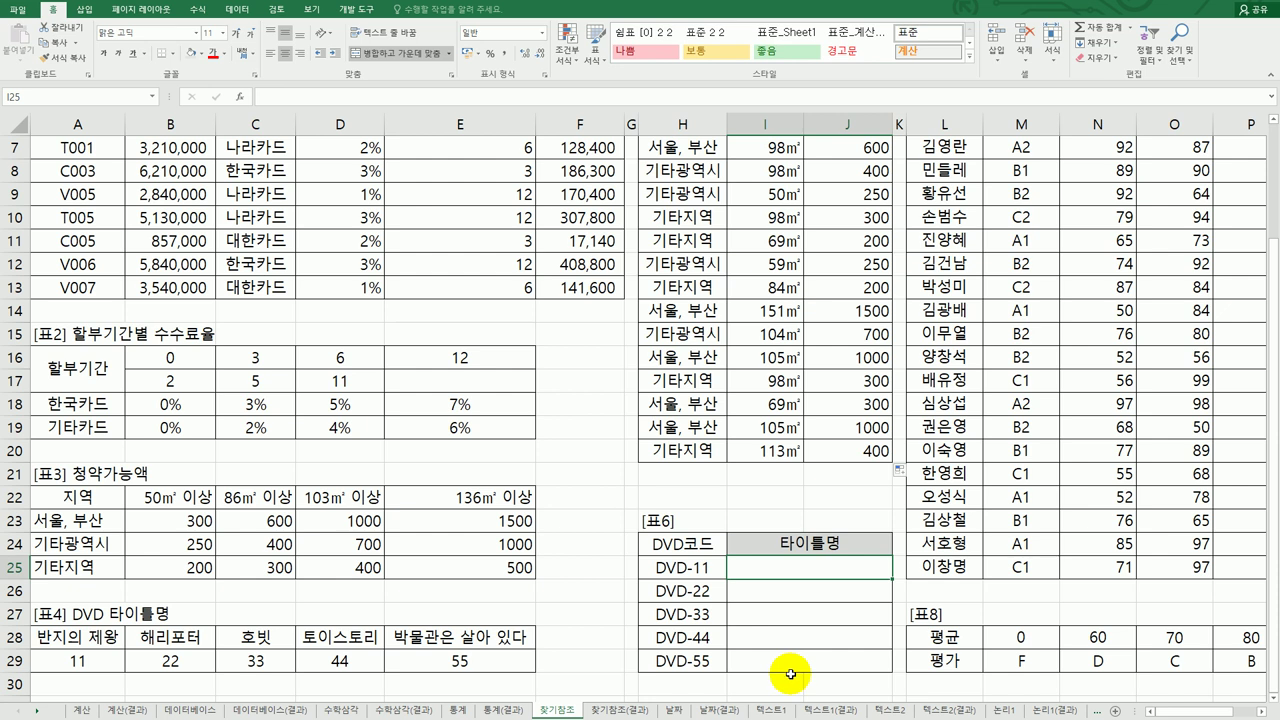
text(=)
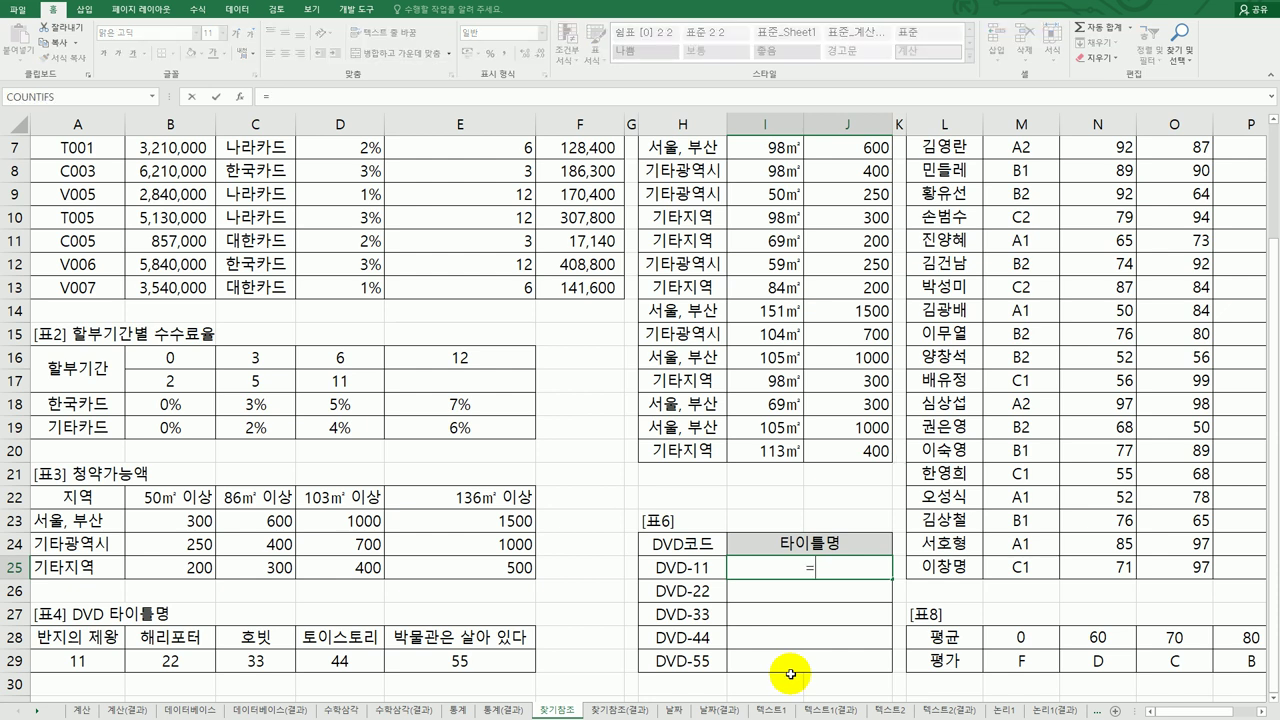
text(look)
key(Tab)
text(right)
key(Tab)
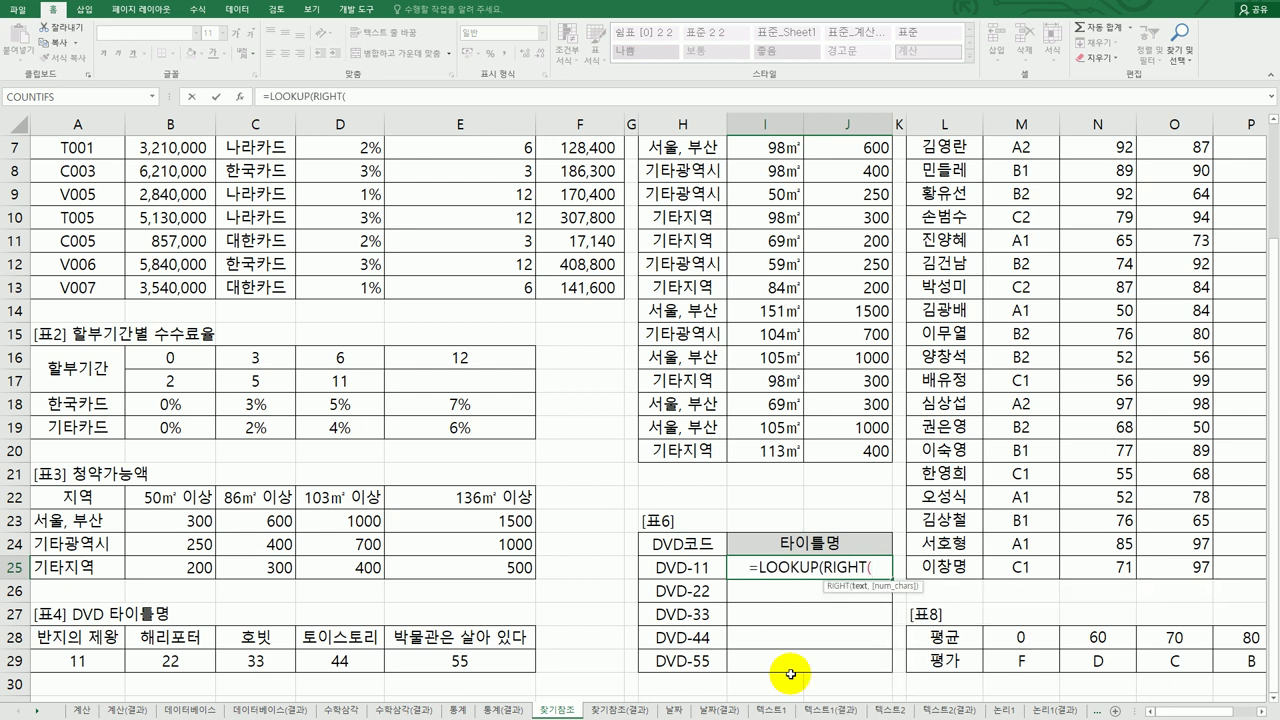
key(Left)
text(,2)
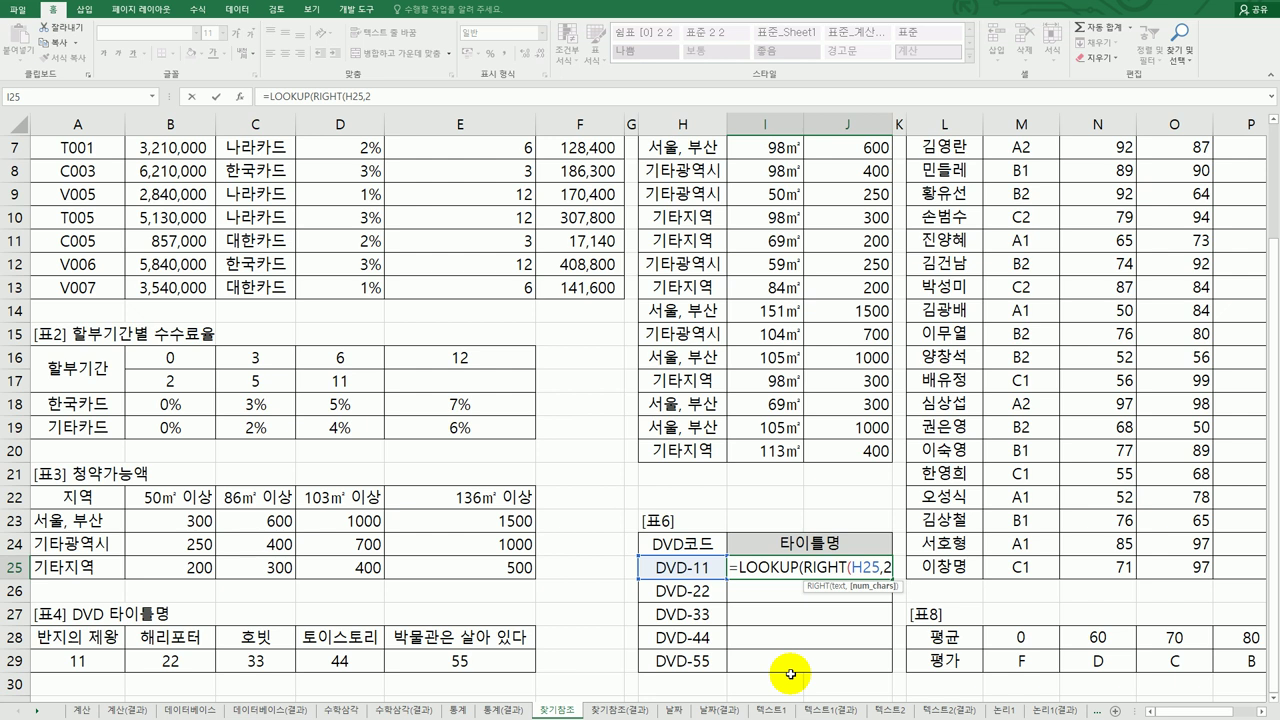
text(),)
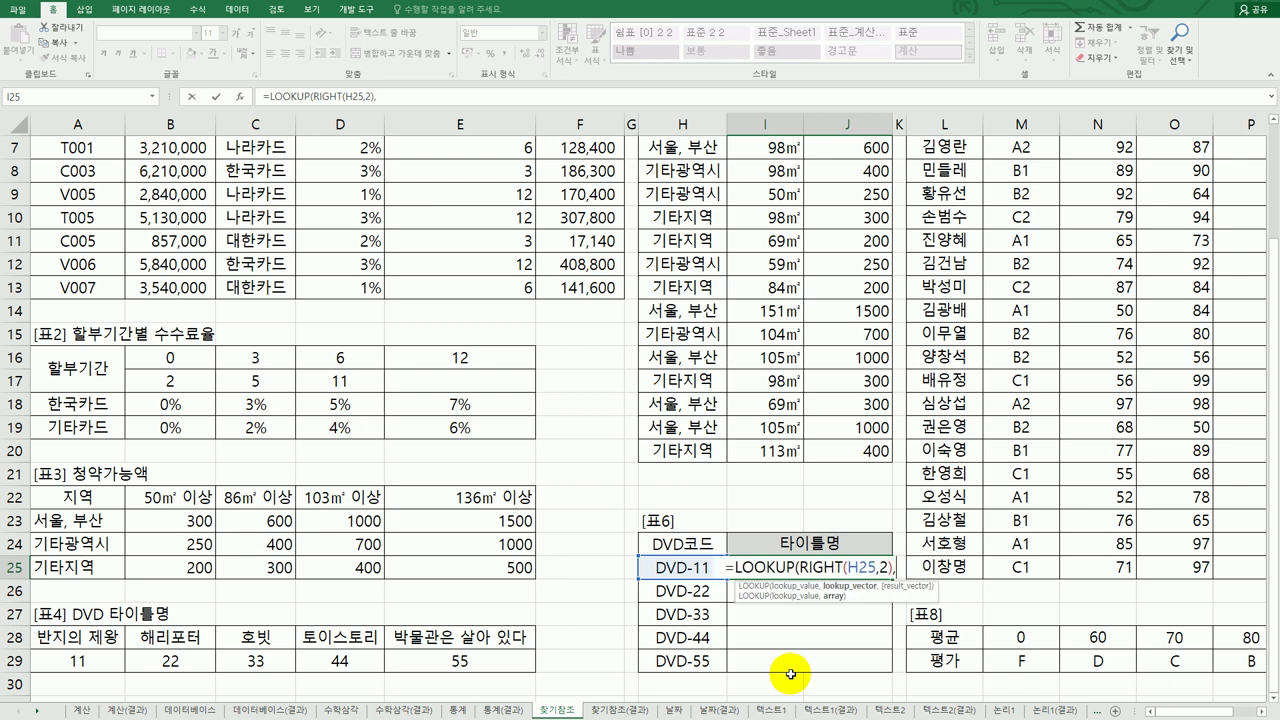
Complete the I25 LOOKUP formula with lookup vector $A$29:$E$29 and result vector $A$28:$E$28.
drag(74, 660, 437, 662)
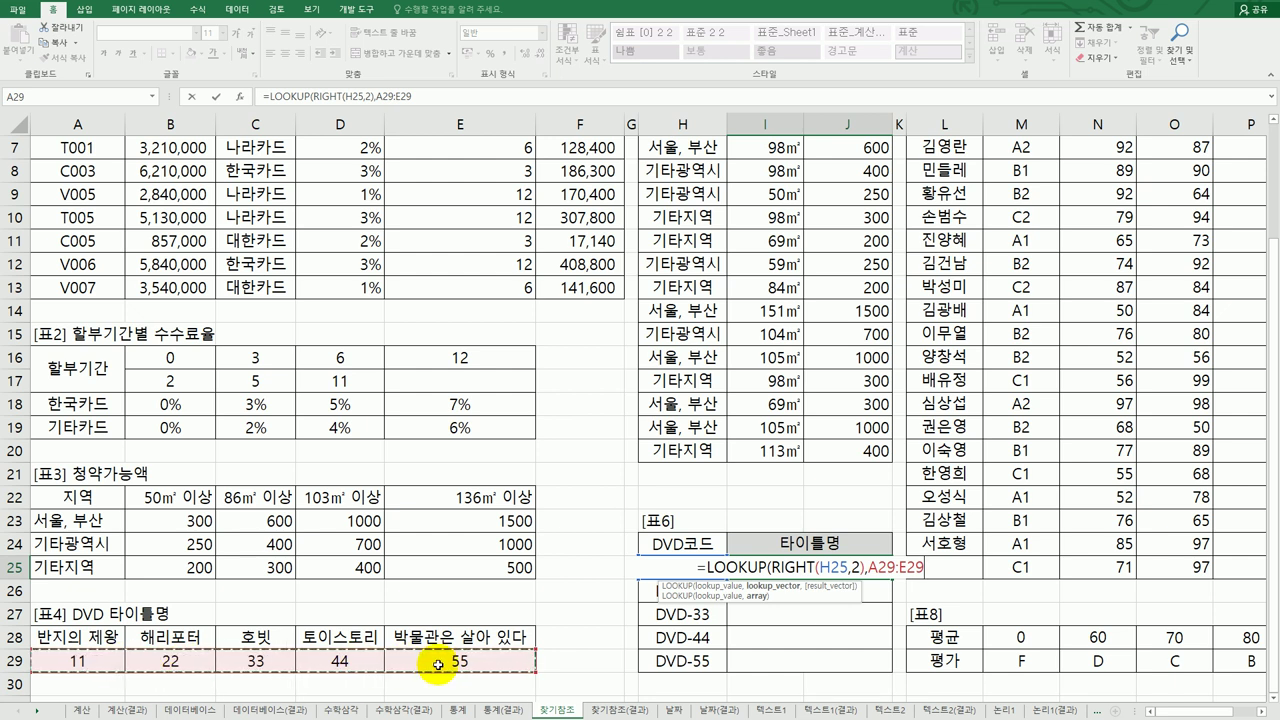
key(F4)
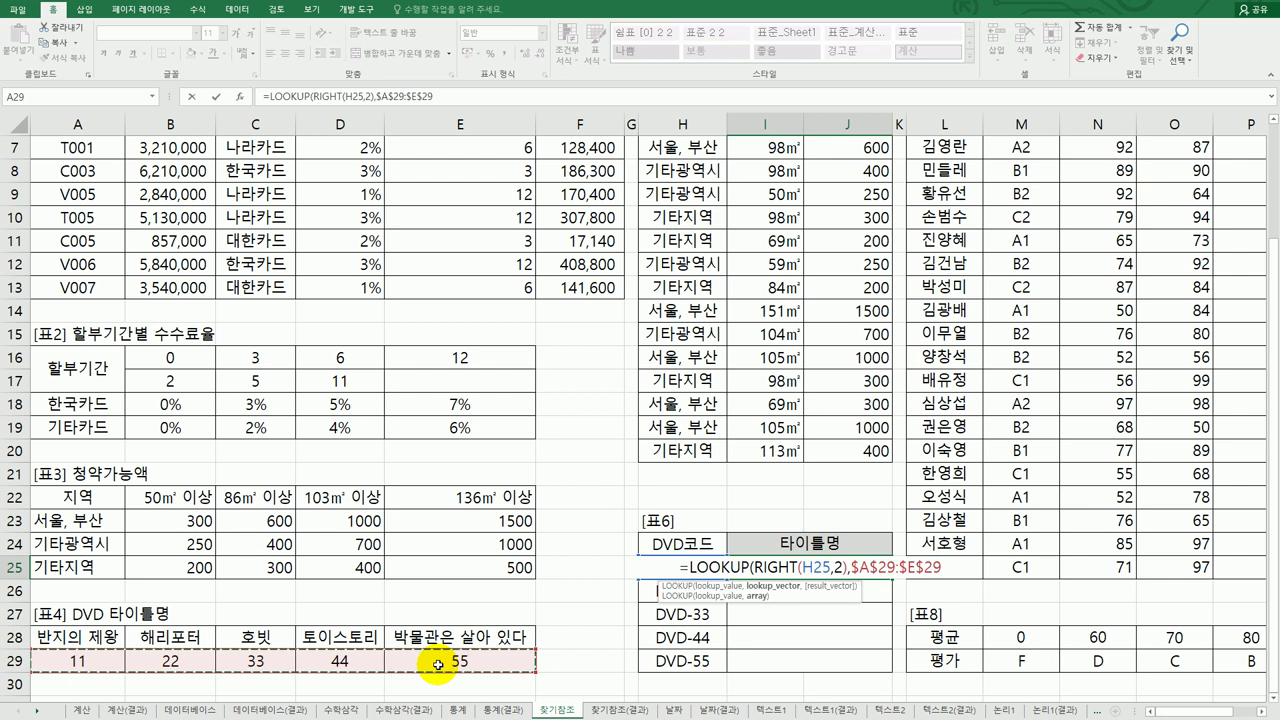
text(,)
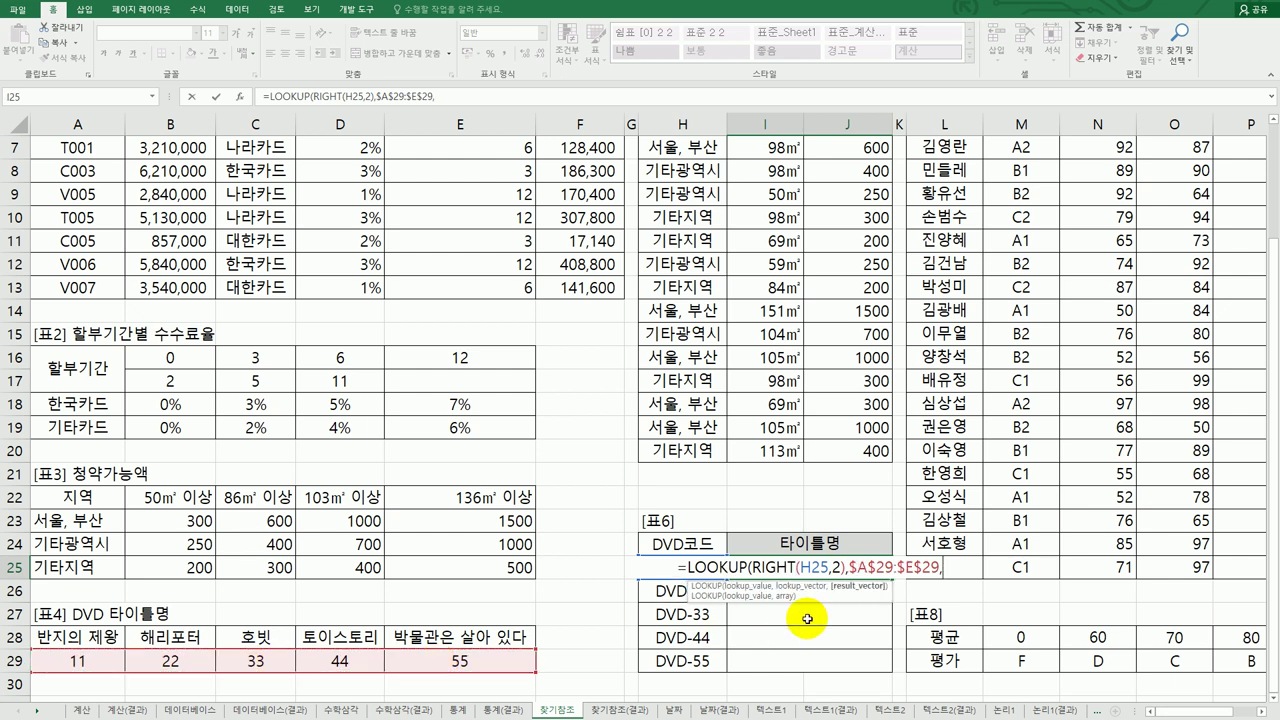
drag(105, 640, 468, 641)
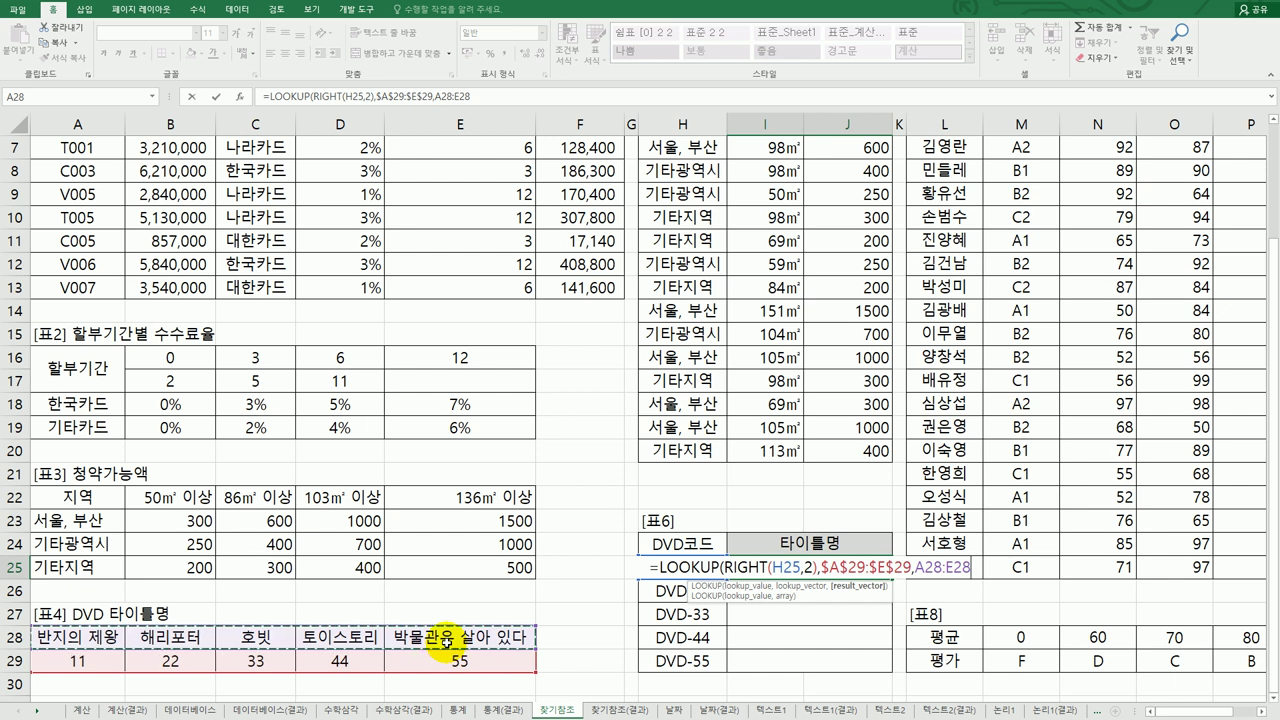
key(F4)
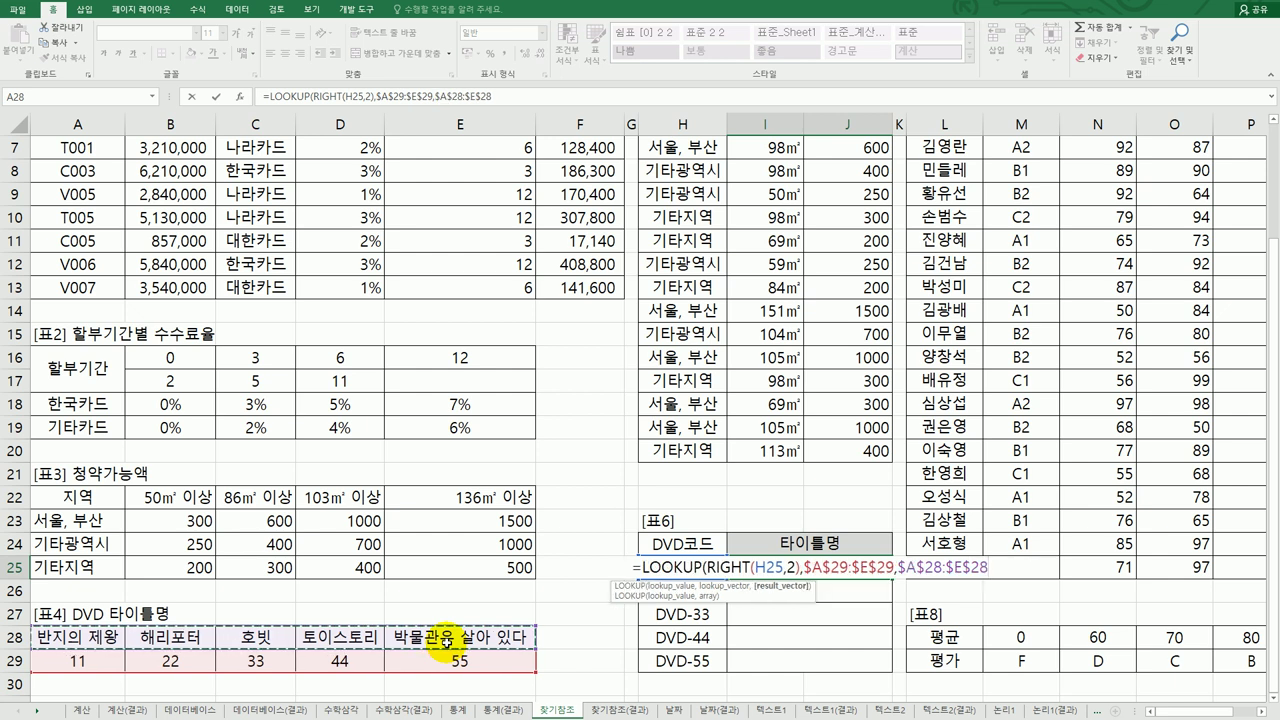
text())
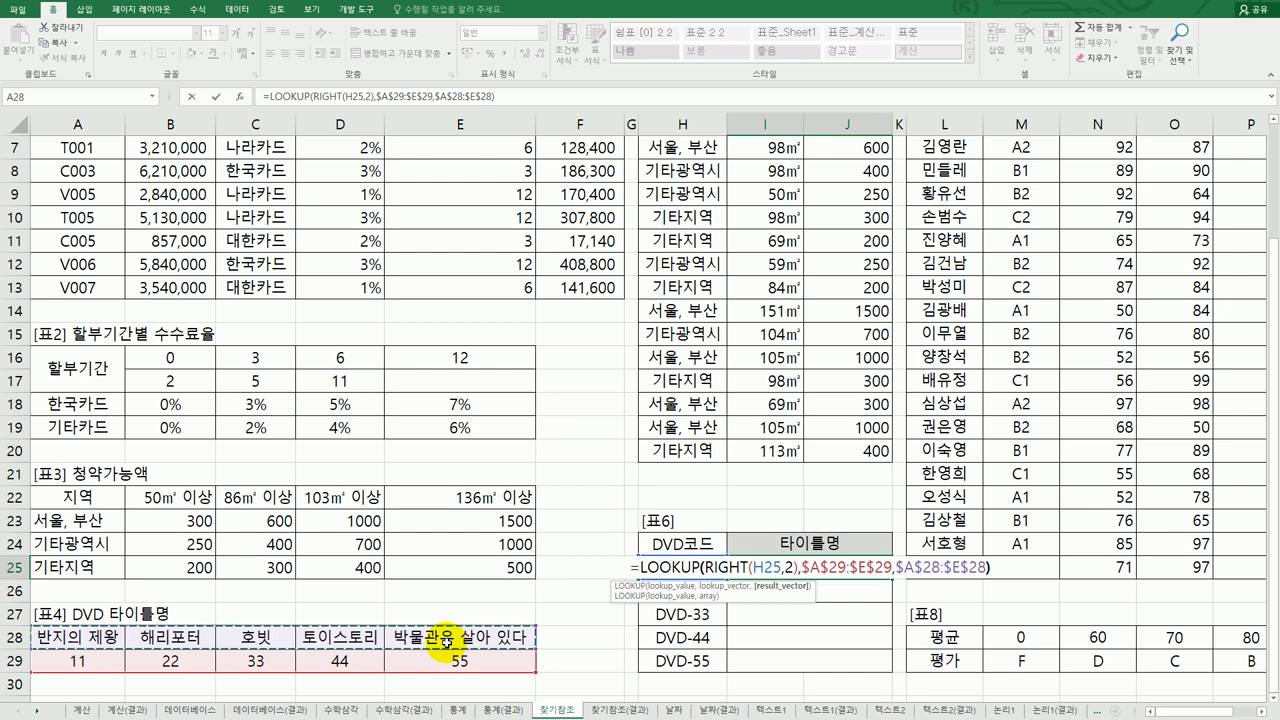
key(Return)
Fill the I25 타이틀명 formula down through I29.
click(830, 565)
drag(891, 578, 876, 675)
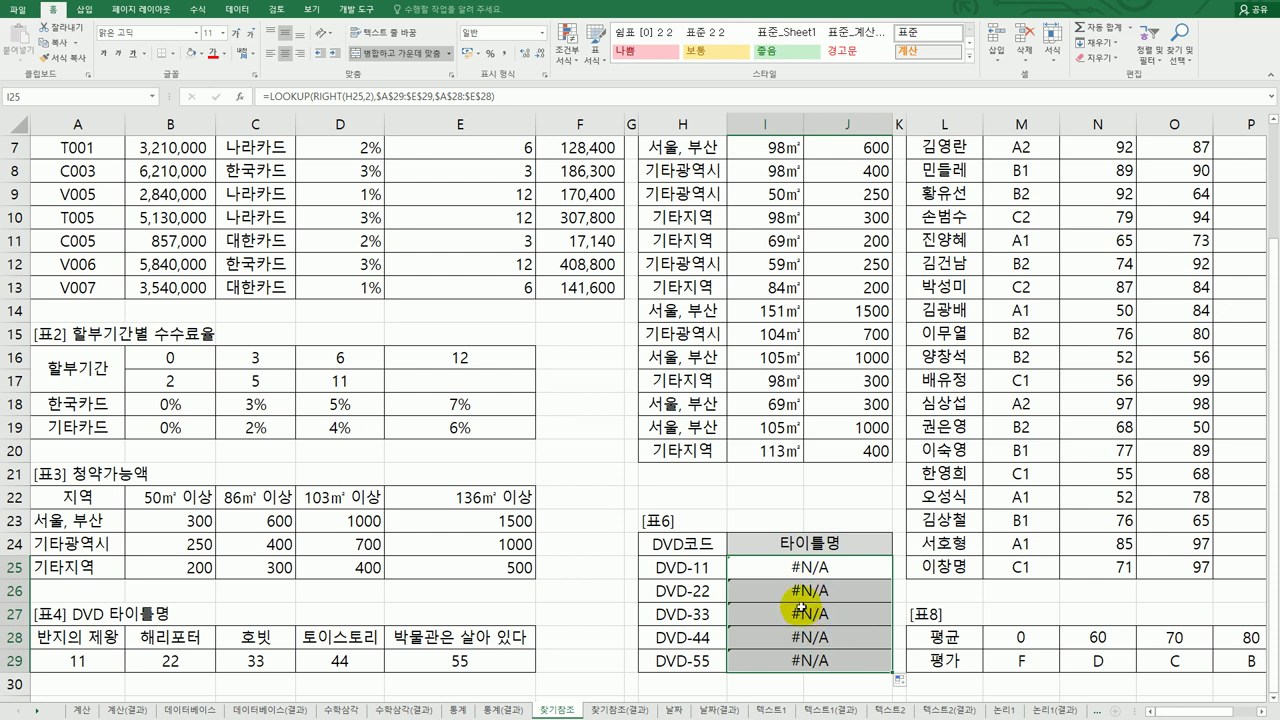
click(795, 570)
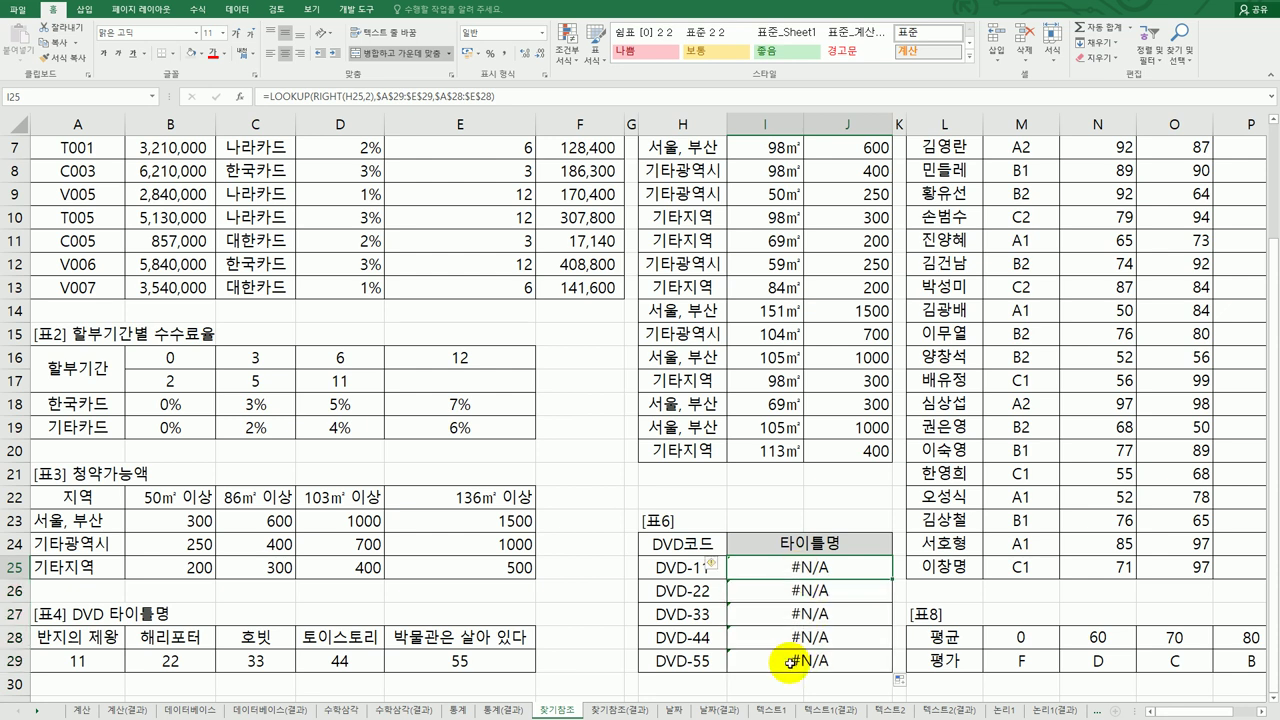
Convert the lookup value in I25 to a number by changing it to RIGHT(H25,2)*1.
double_click(780, 568)
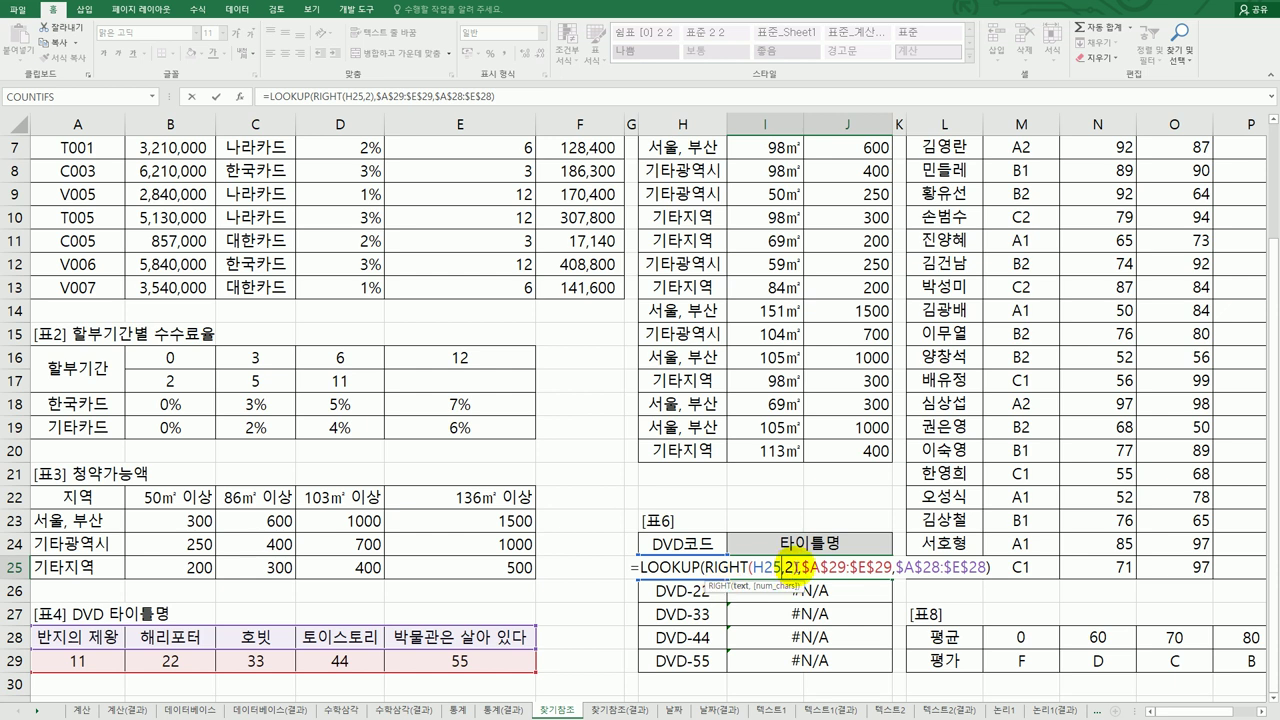
click(796, 567)
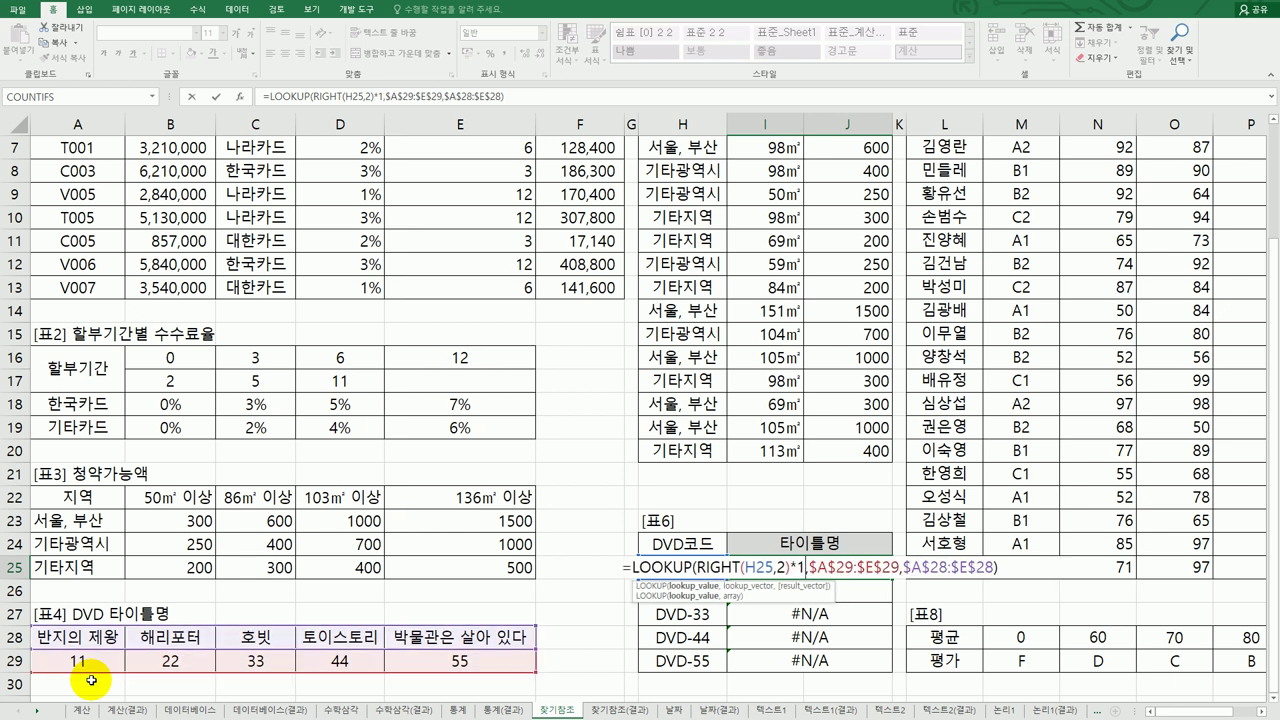
key(Return)
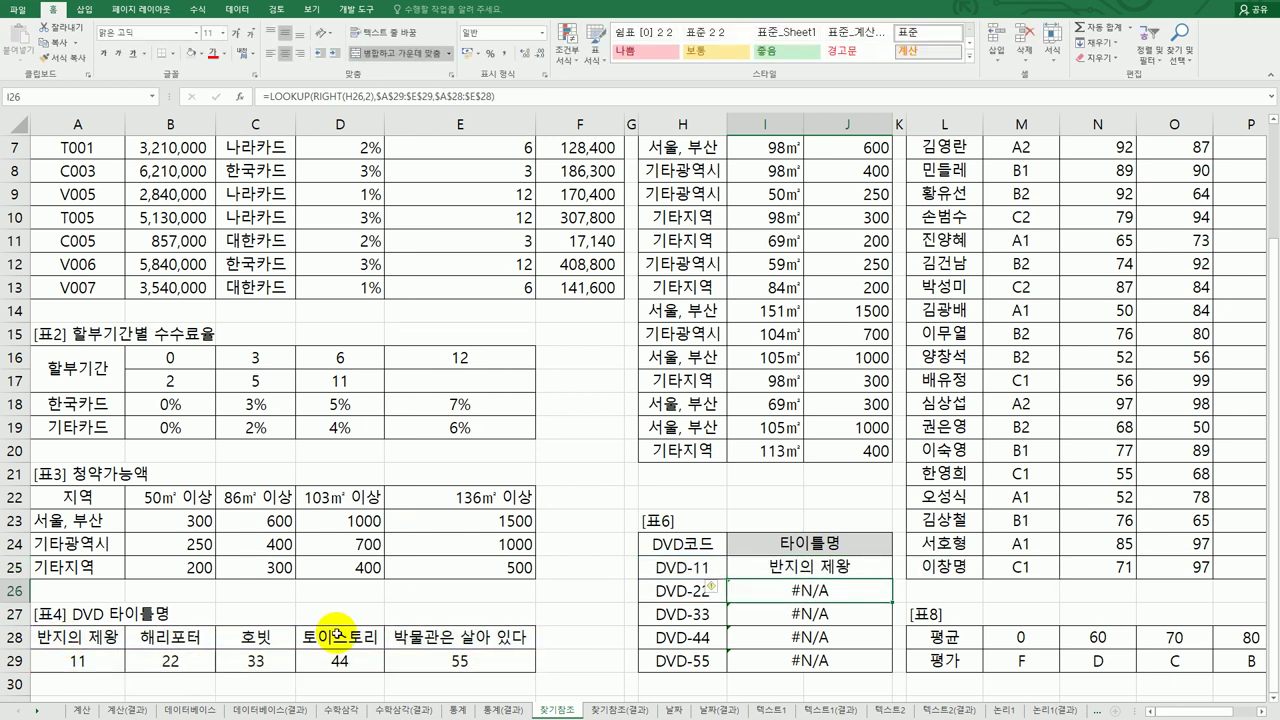
Copy the corrected LOOKUP formula from I25 down to I29 in the 타이틀명 column.
click(745, 567)
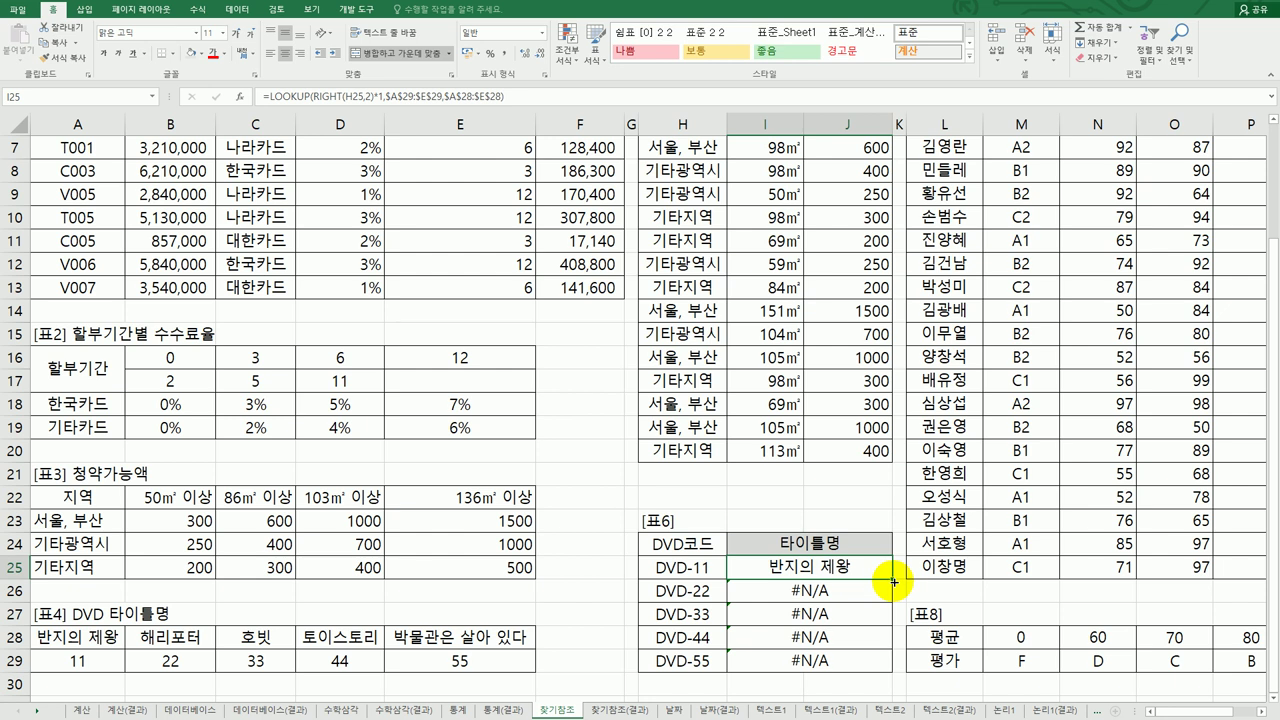
drag(893, 581, 832, 662)
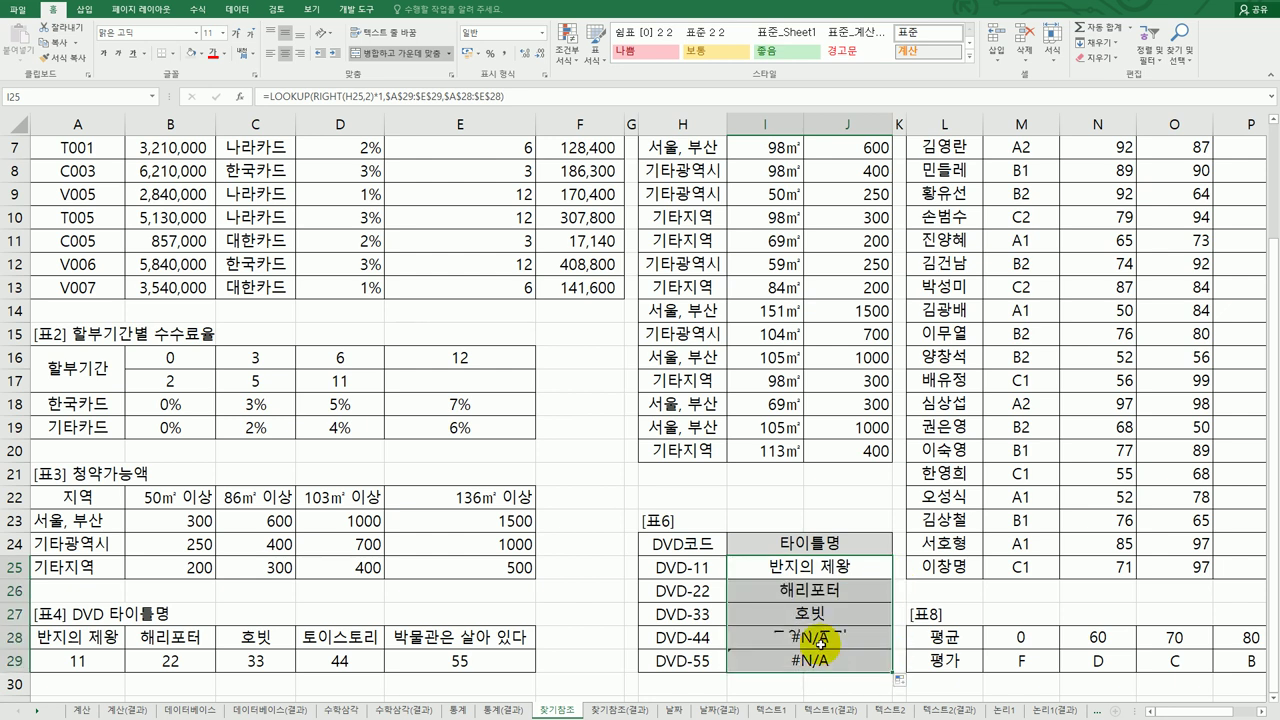
click(817, 660)
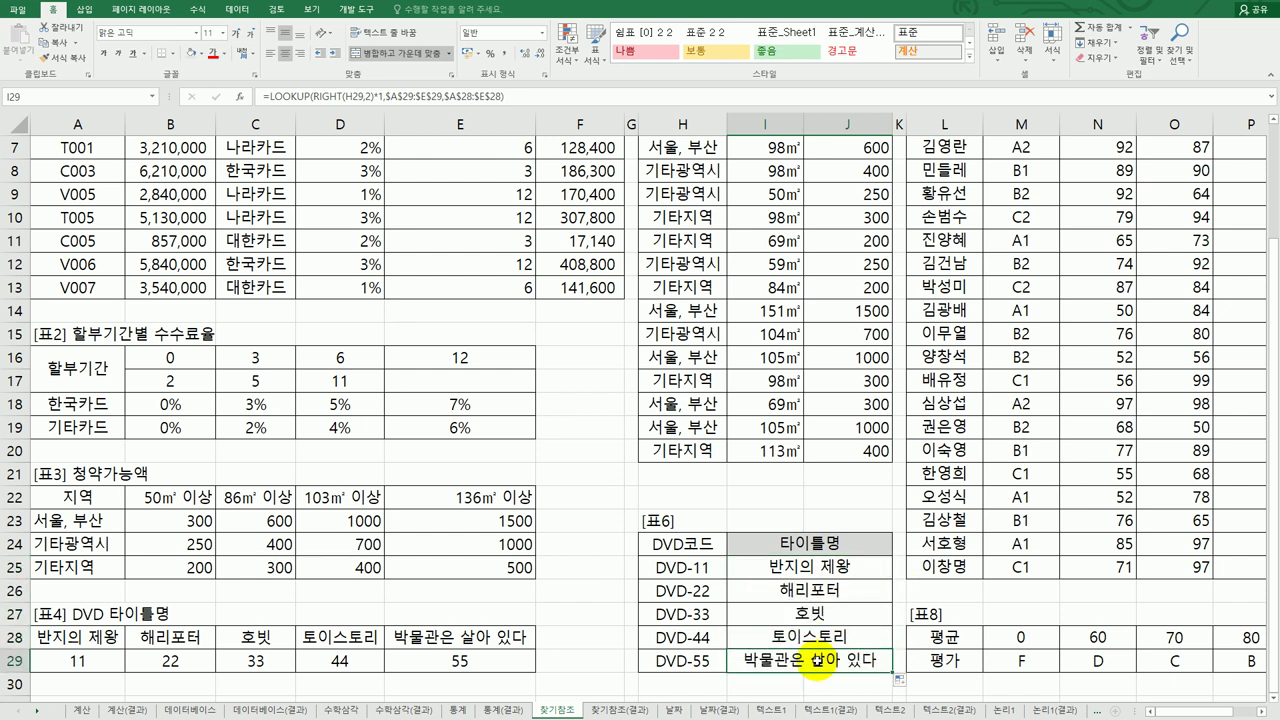
Clear I25 and start its LOOKUP formula again with RIGHT(H25,2)*1 as the lookup value.
click(822, 568)
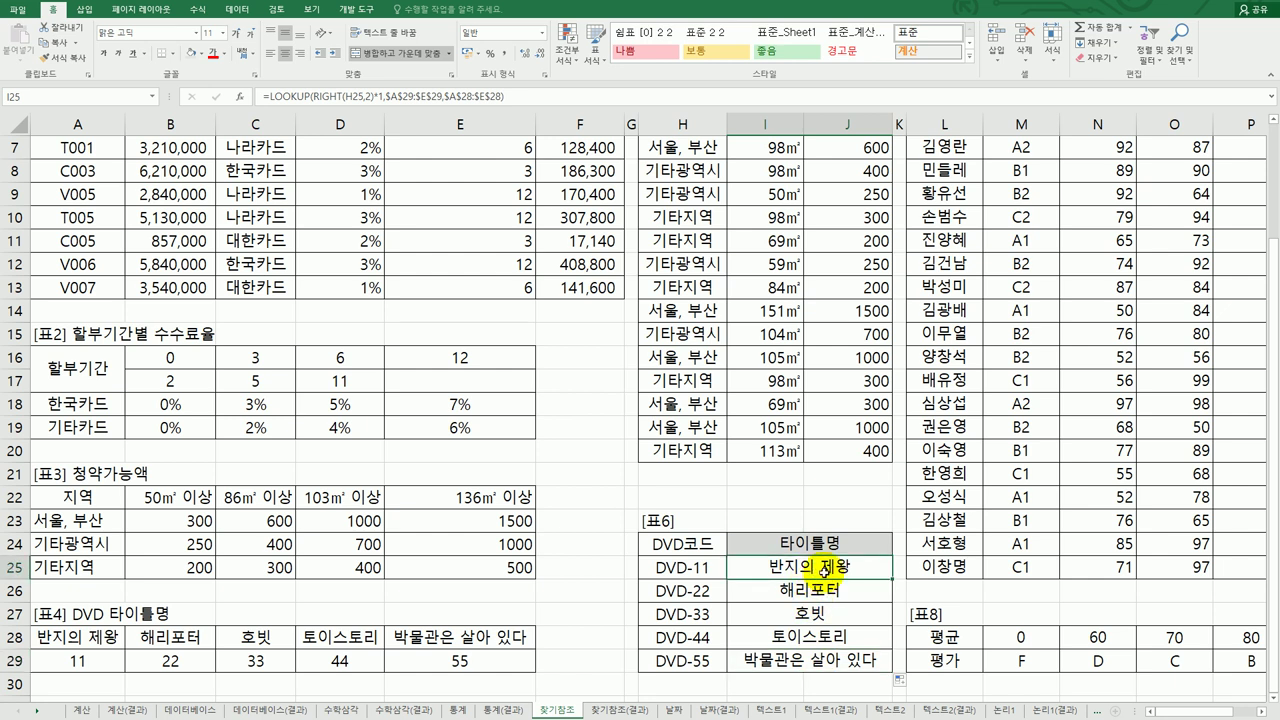
key(Delete)
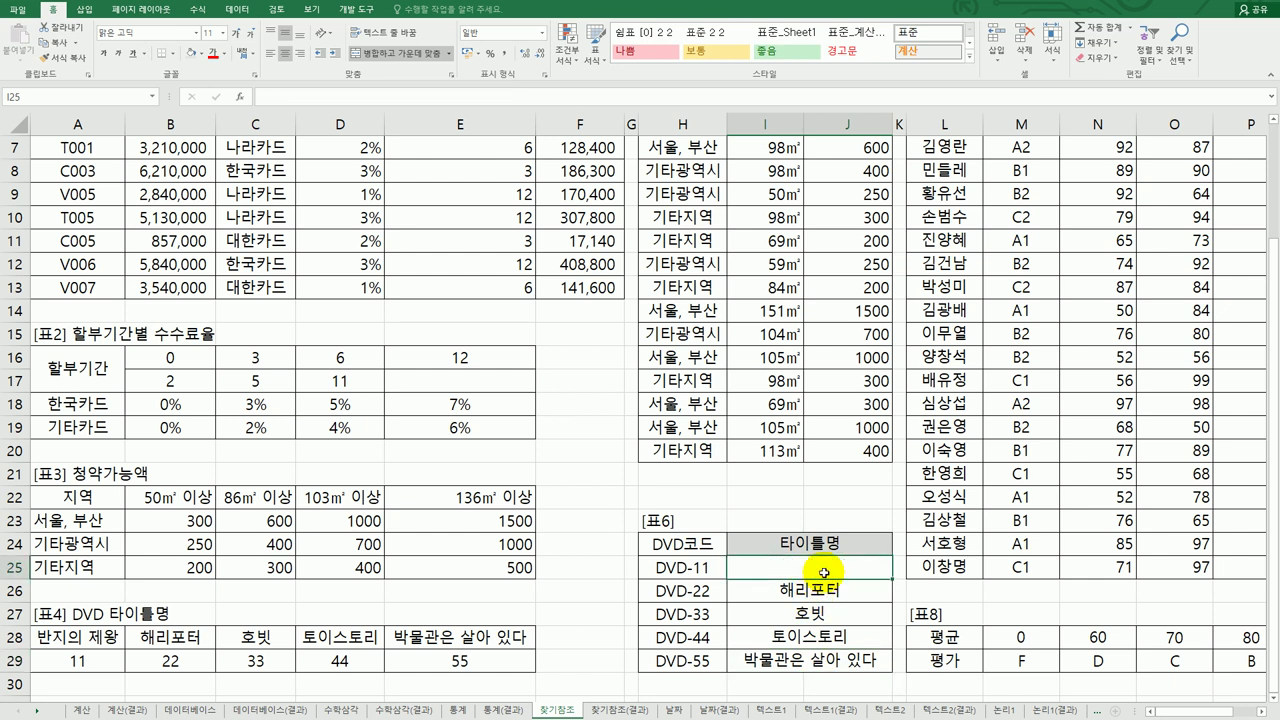
text(=lo)
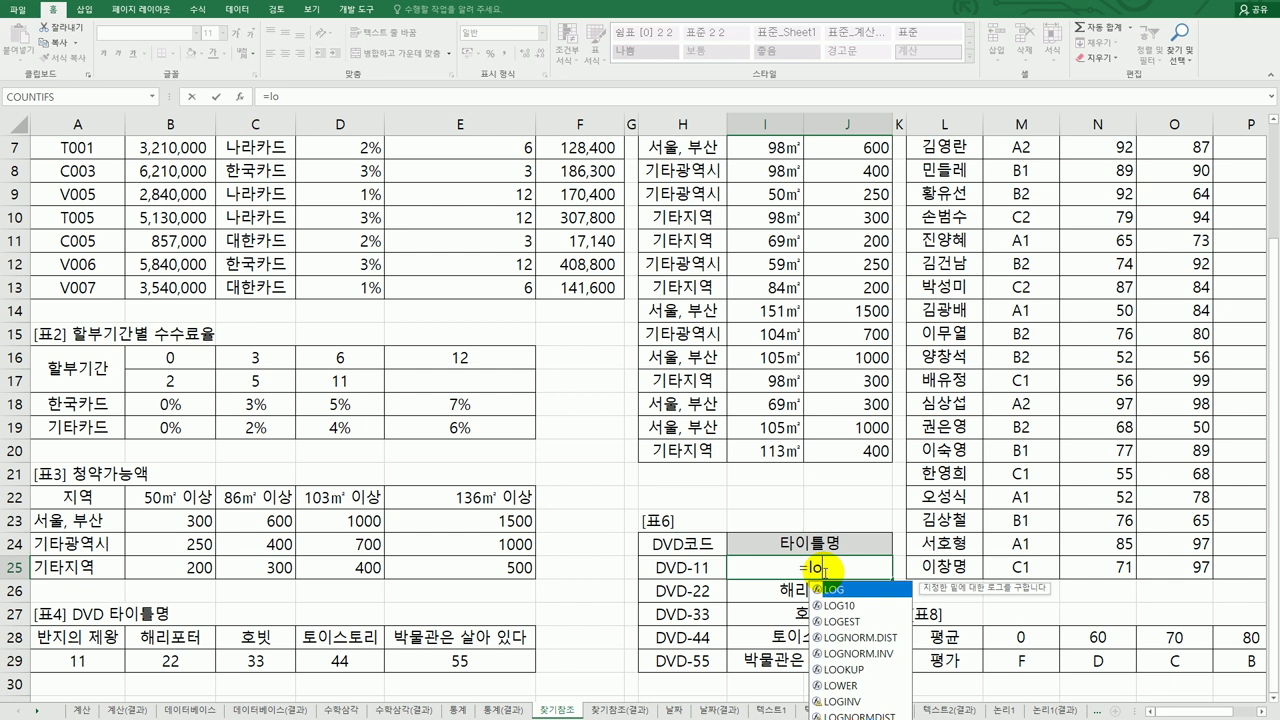
text(ok)
key(Tab)
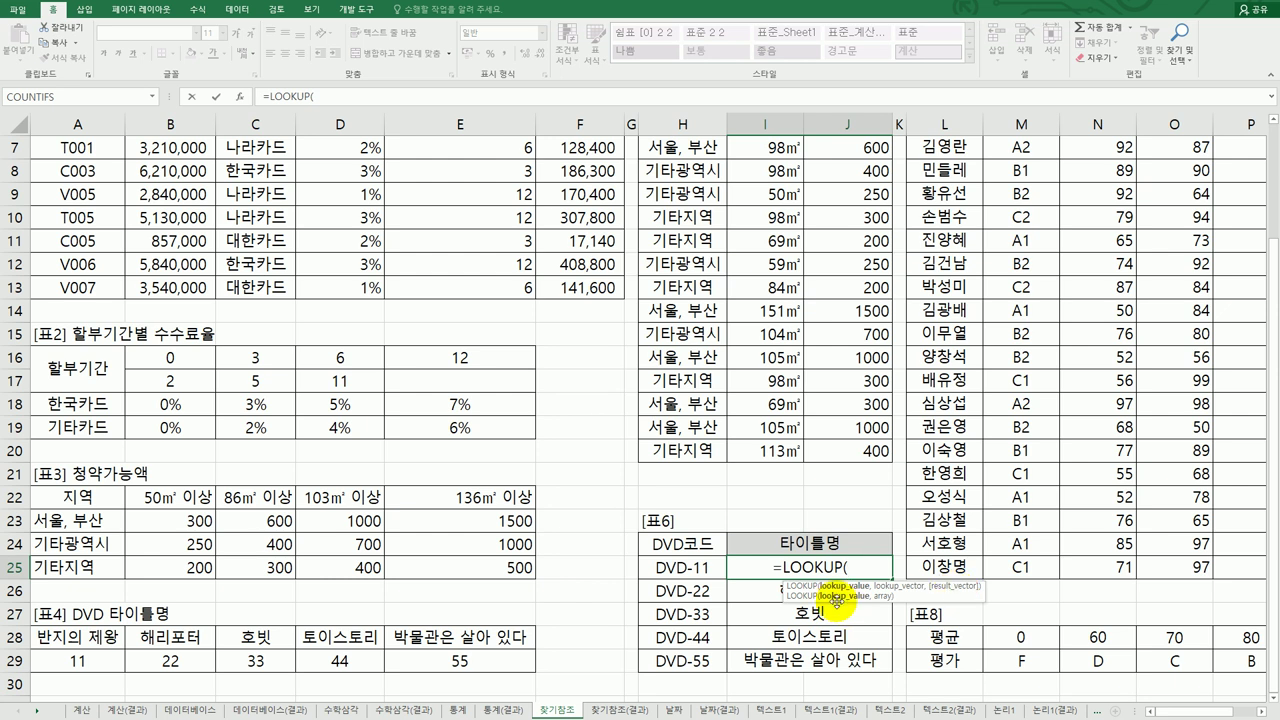
text(right()
key(Left)
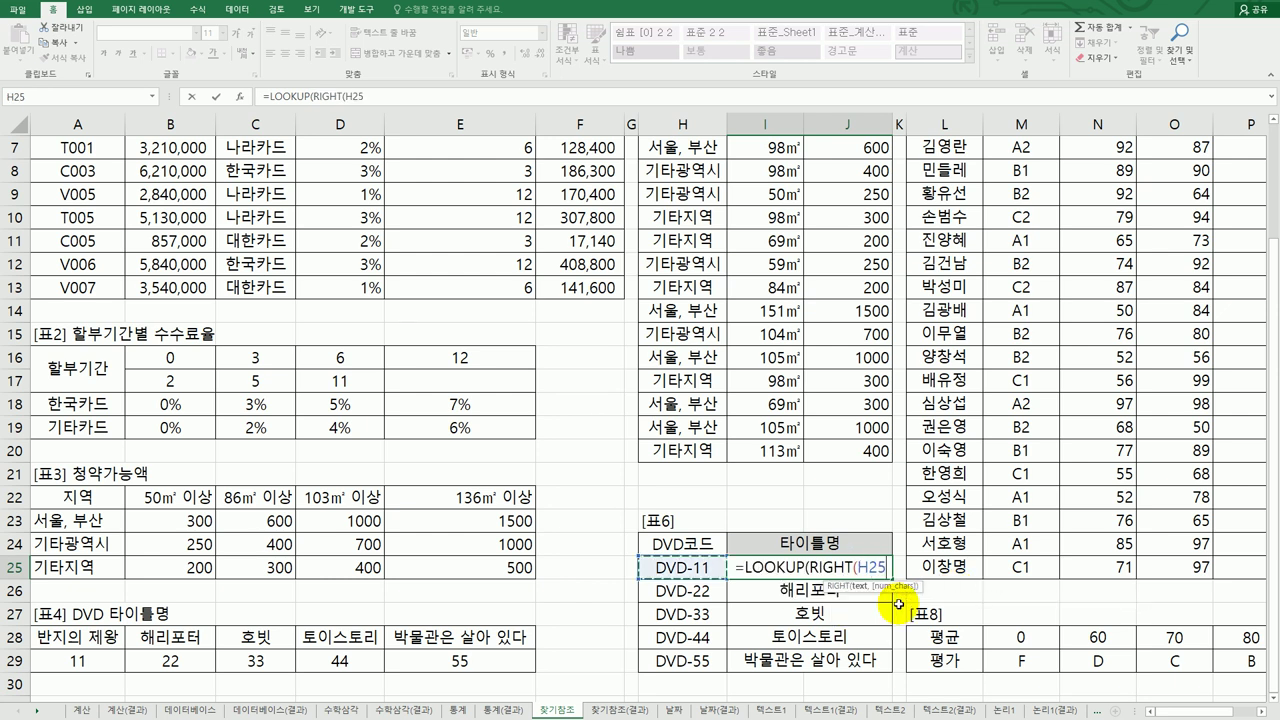
text(,2)
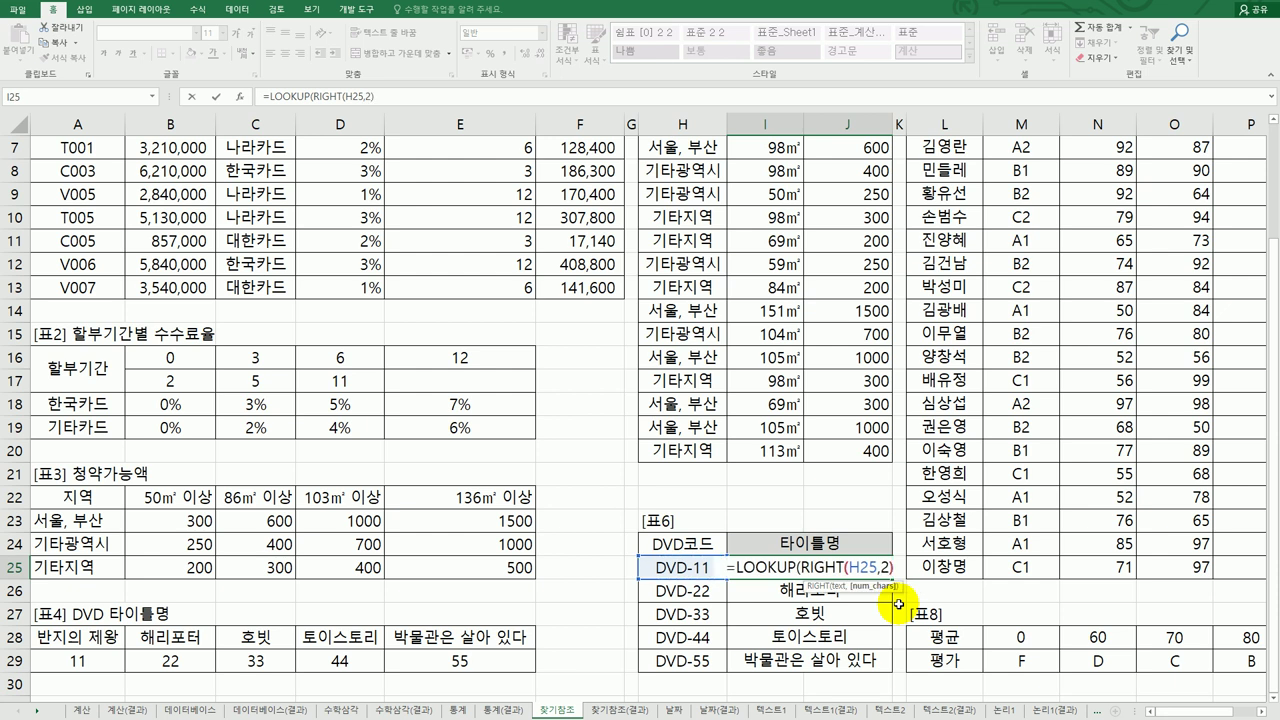
text()*1,)
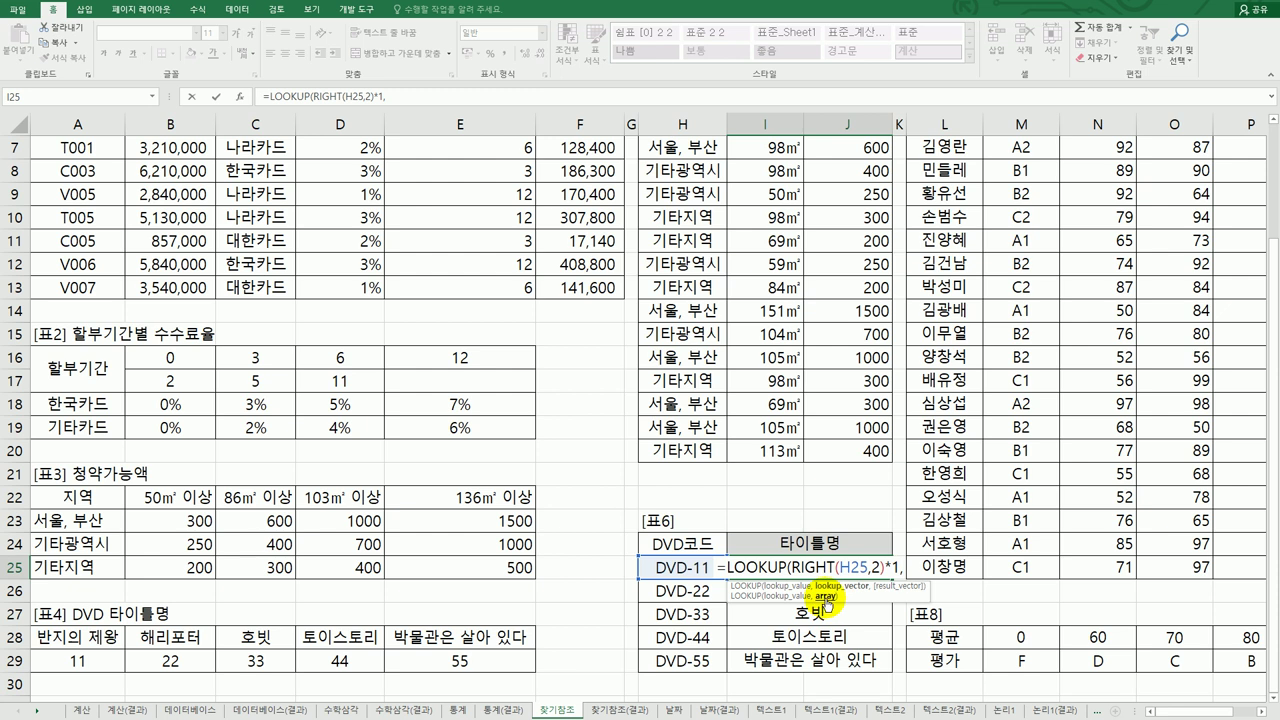
Try the array form of LOOKUP in I25, using $A$28:$E$29 as the array.
drag(100, 645, 455, 662)
key(F4)
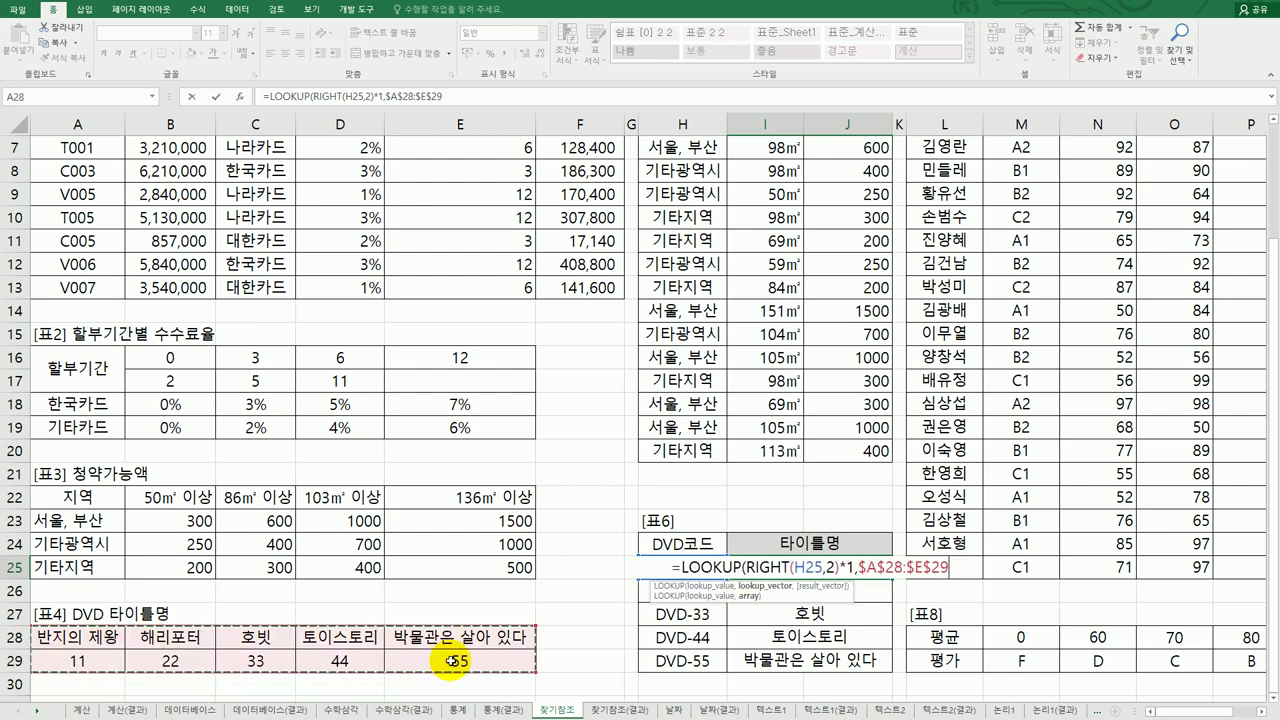
text())
key(Return)
key(Up)
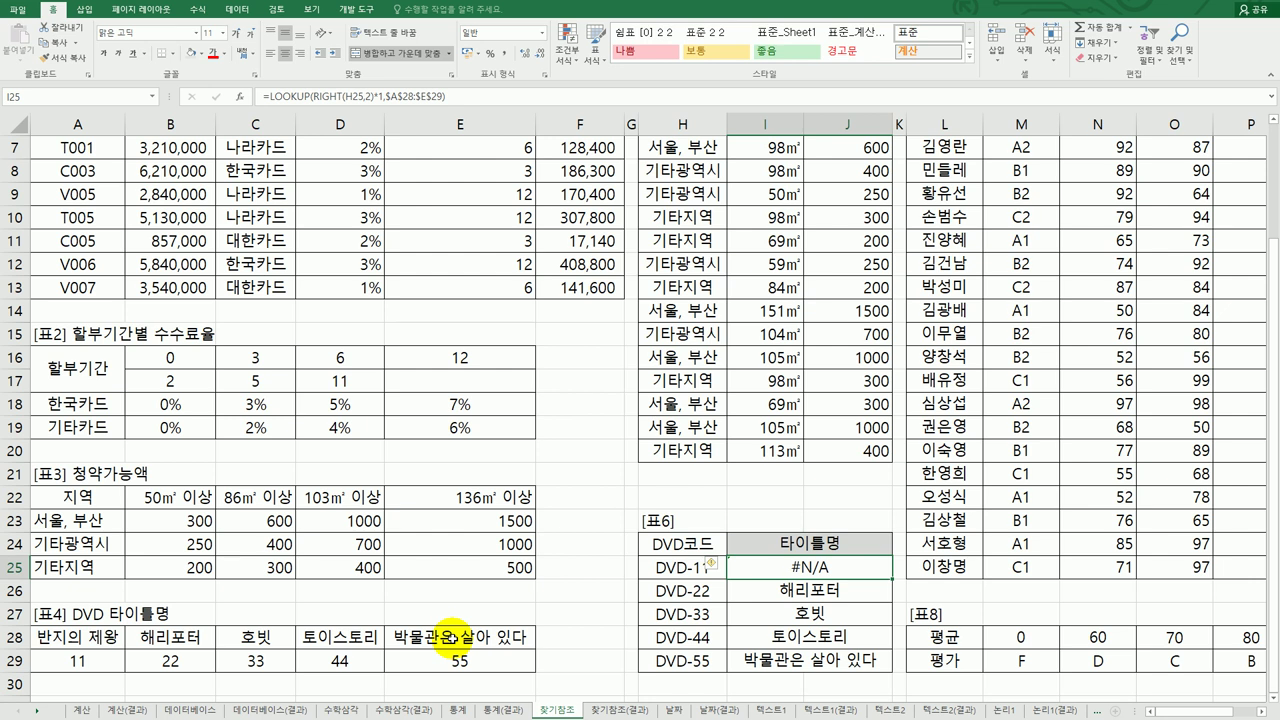
Replace the array in the I25 LOOKUP formula with lookup vector $A$29:$E$29 and result vector $A$28:$E$28.
double_click(785, 567)
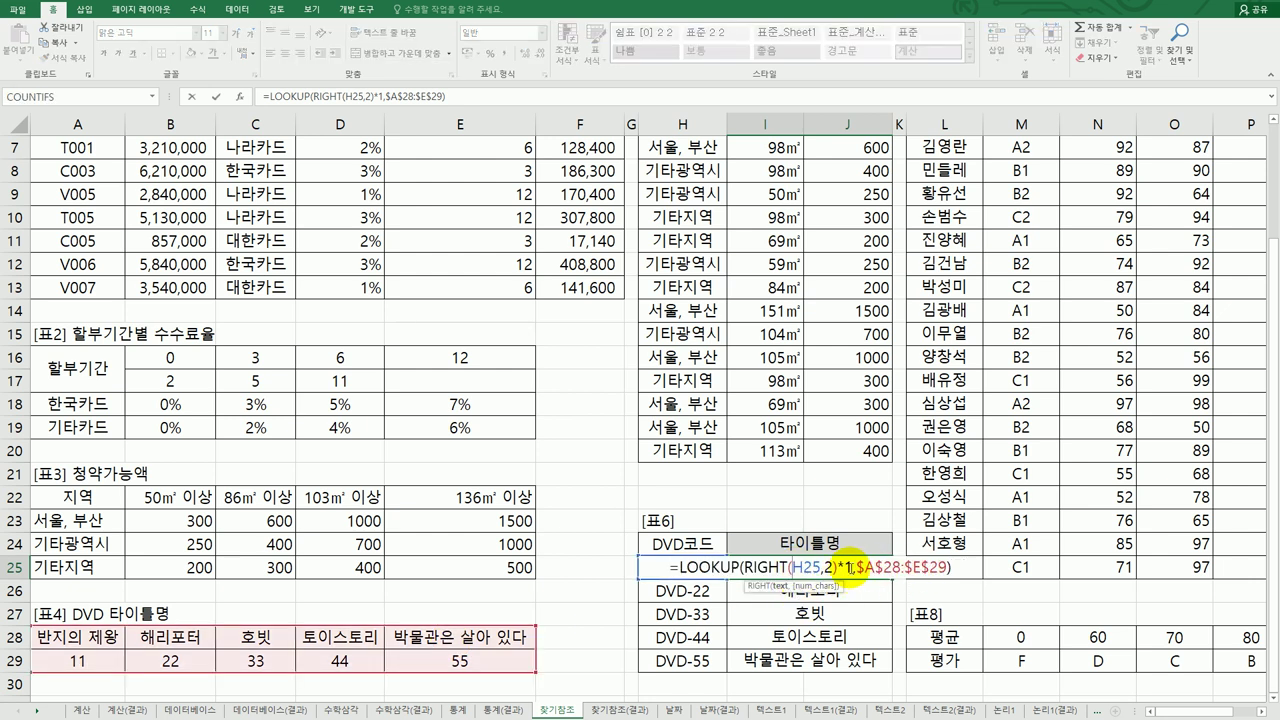
drag(856, 567, 948, 568)
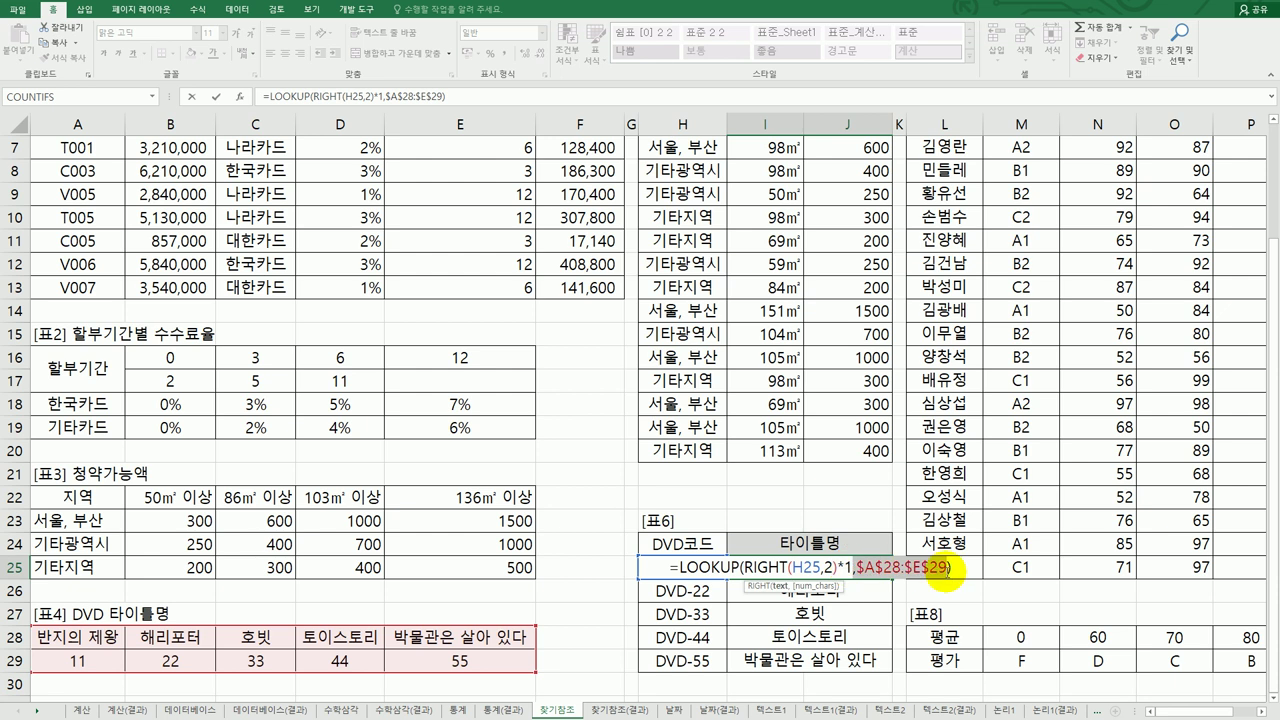
key(Delete)
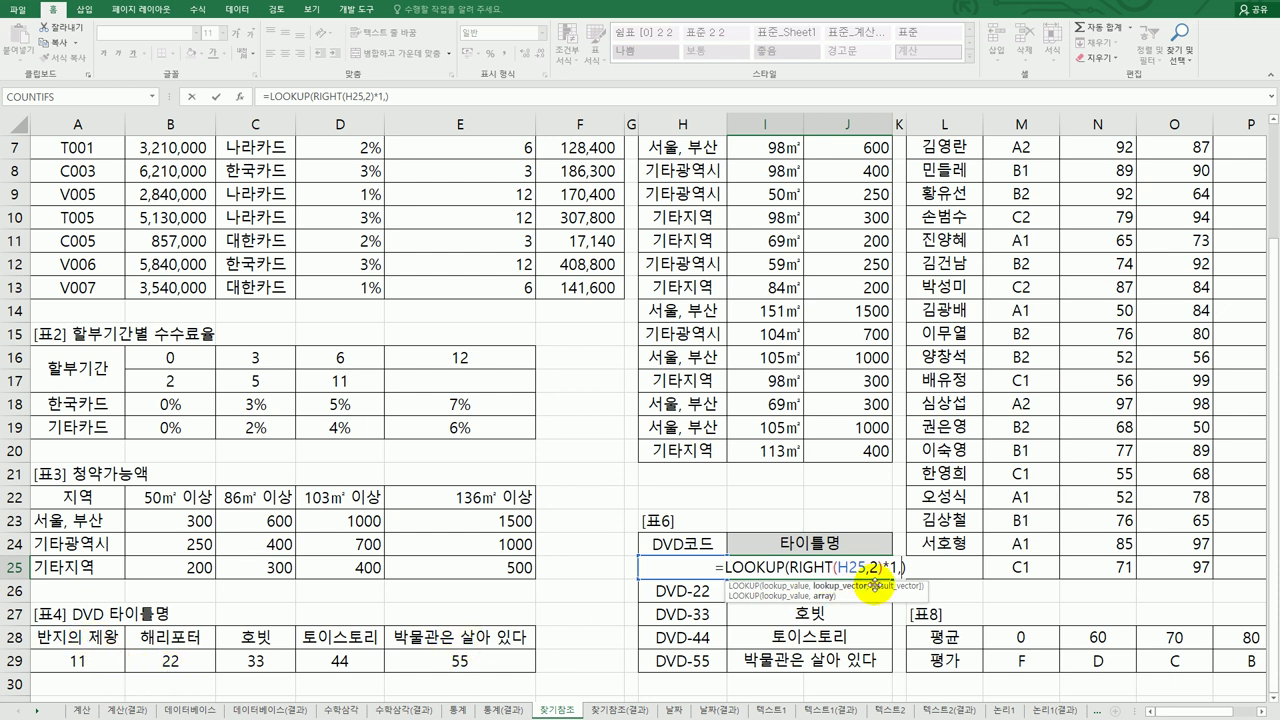
drag(100, 664, 484, 664)
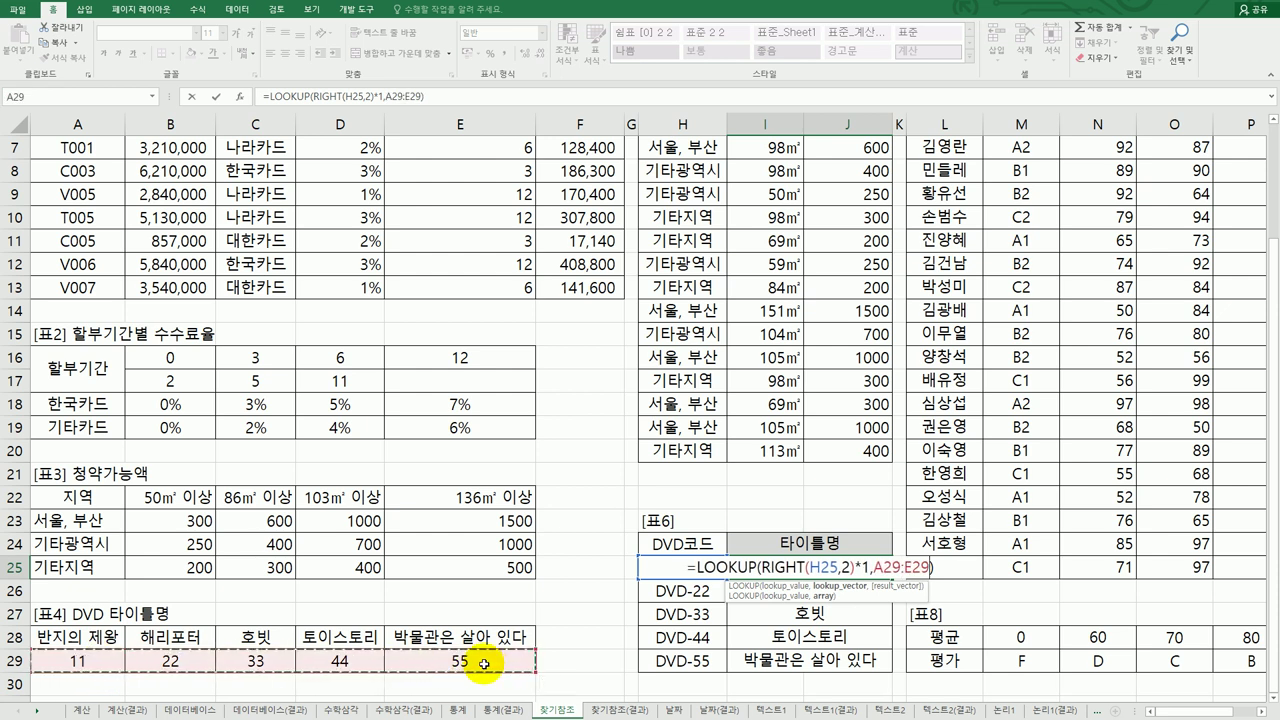
key(F4)
text(,)
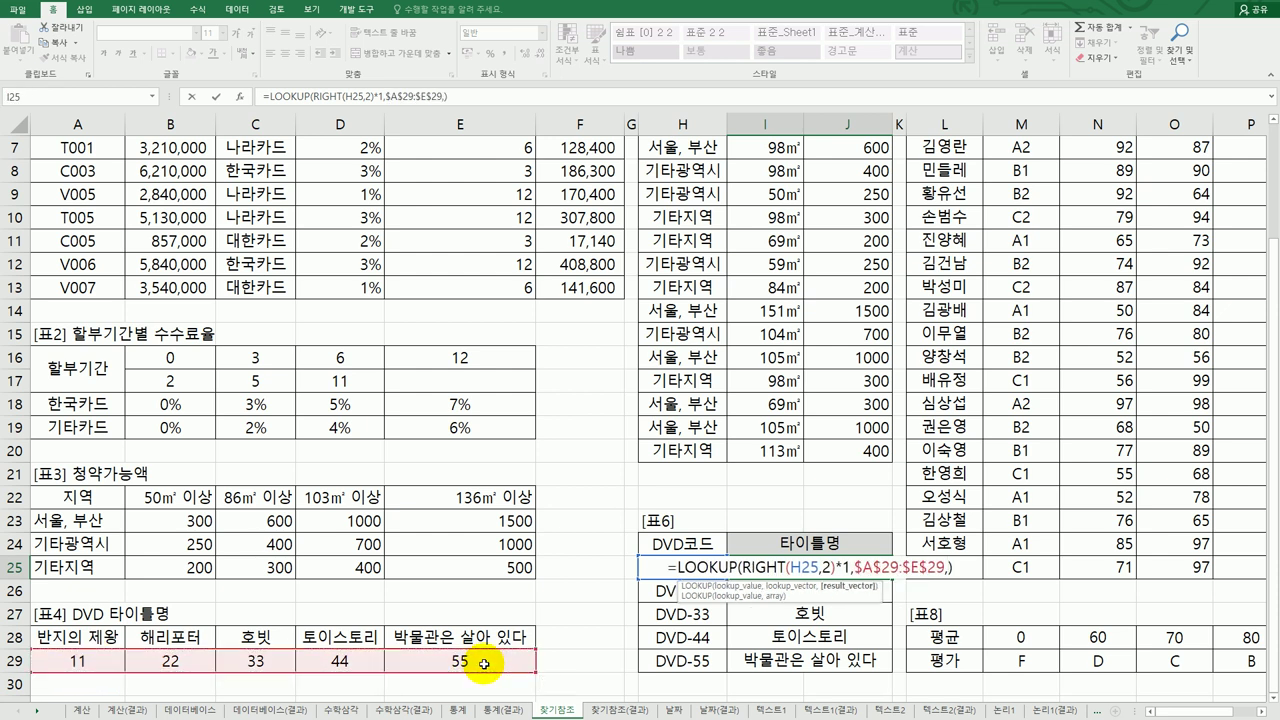
drag(100, 636, 457, 634)
key(F4)
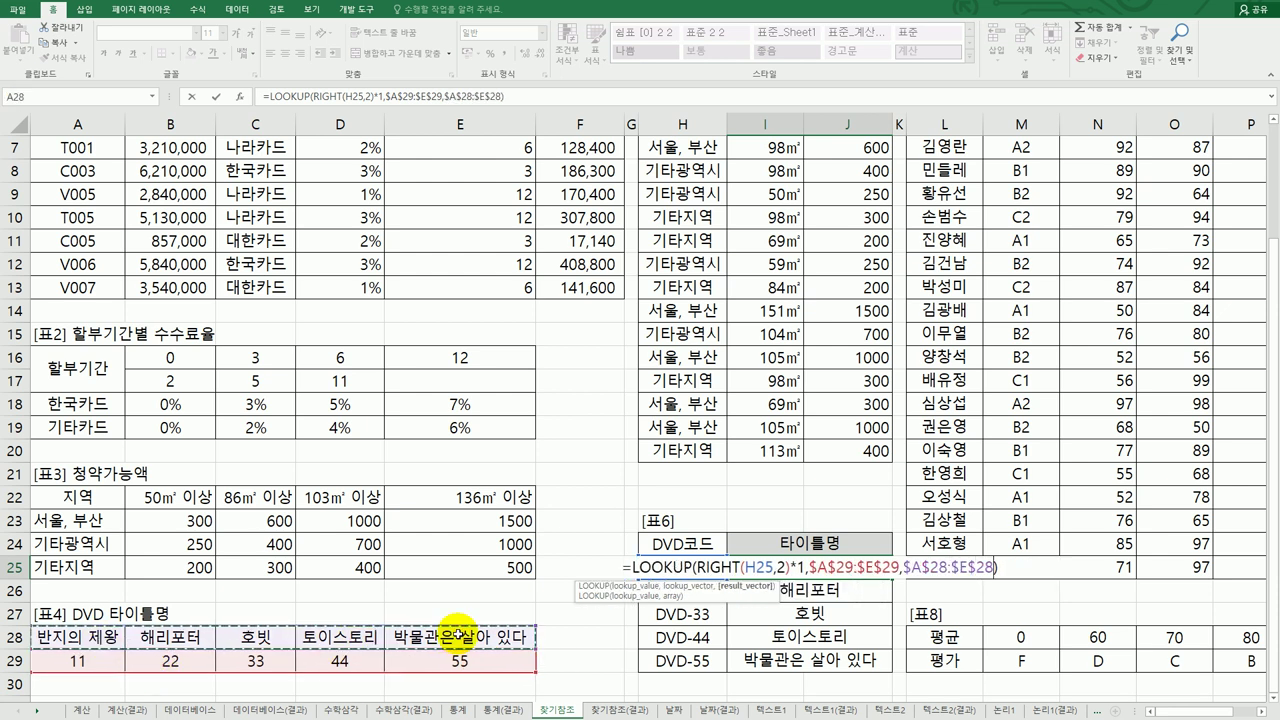
key(Return)
click(775, 570)
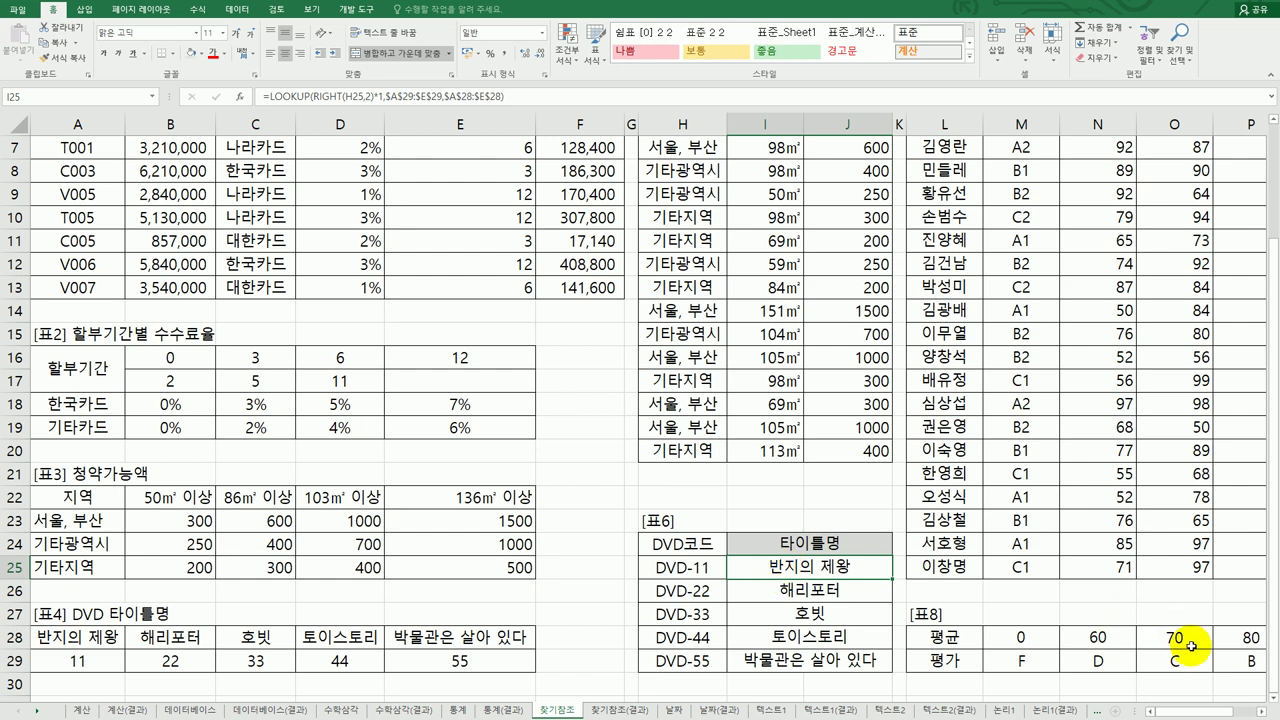
Examine the TOEIC, 컴퓨터, 전공2 and 평가 columns of 표7 together with the 평균-to-평가 lookup range M28:Q29 in 표8.
scroll(1200, 712, right, 3)
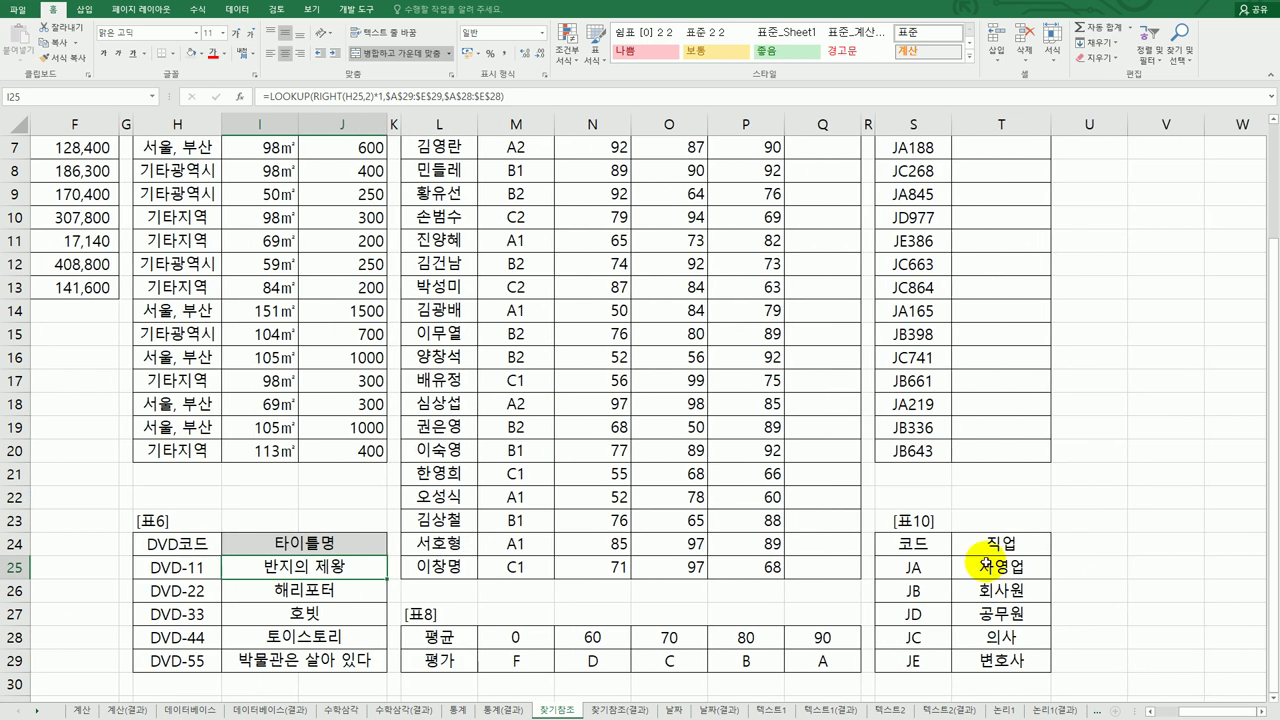
scroll(985, 561, up, 2)
click(836, 202)
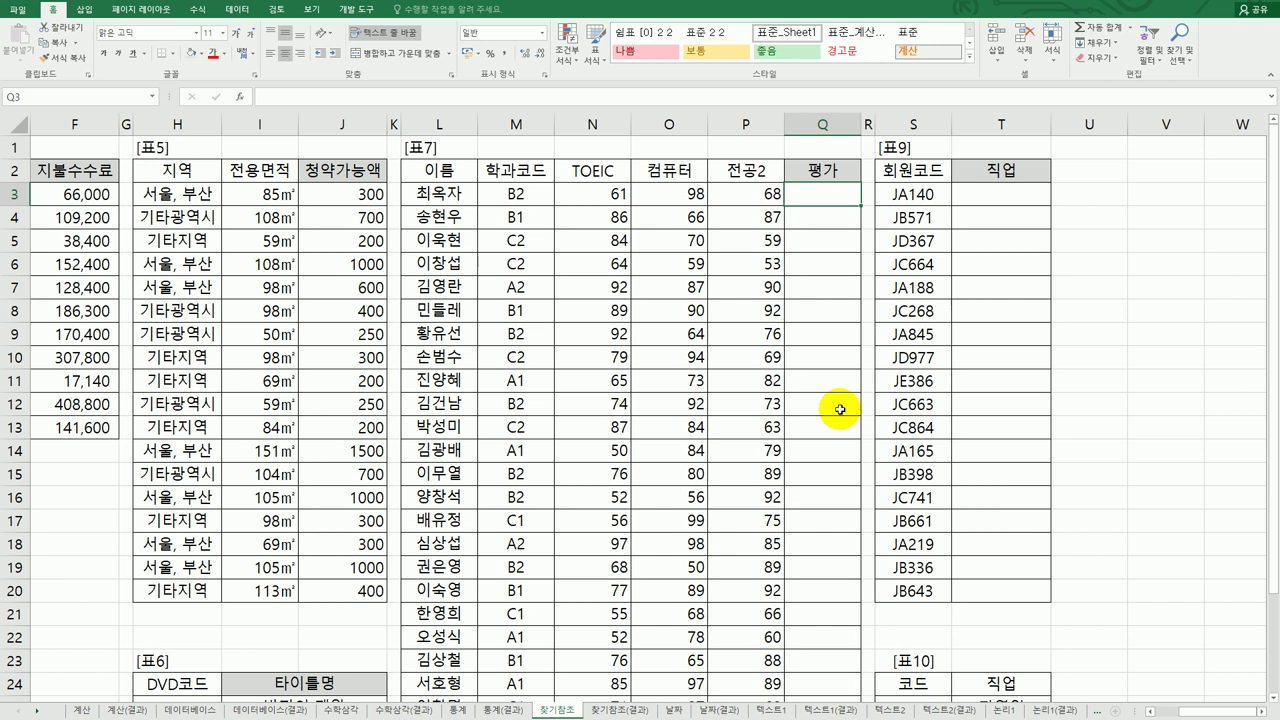
scroll(840, 409, down, 2)
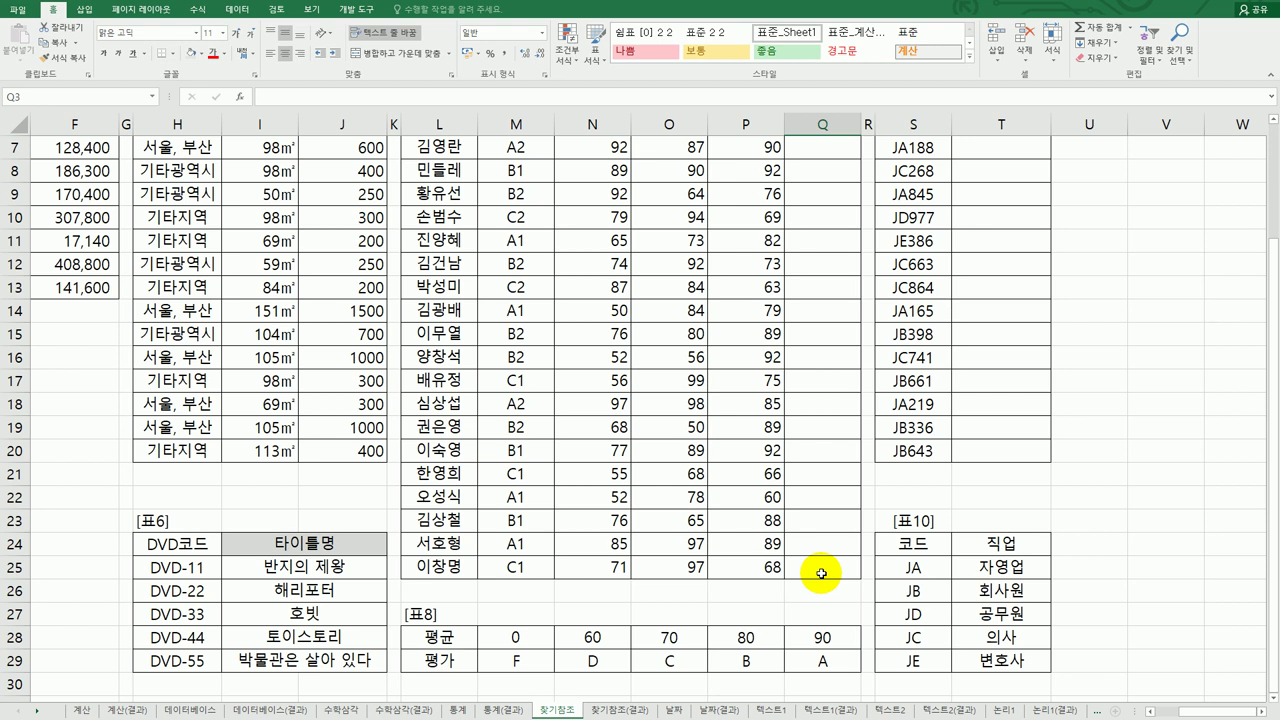
scroll(821, 573, up, 2)
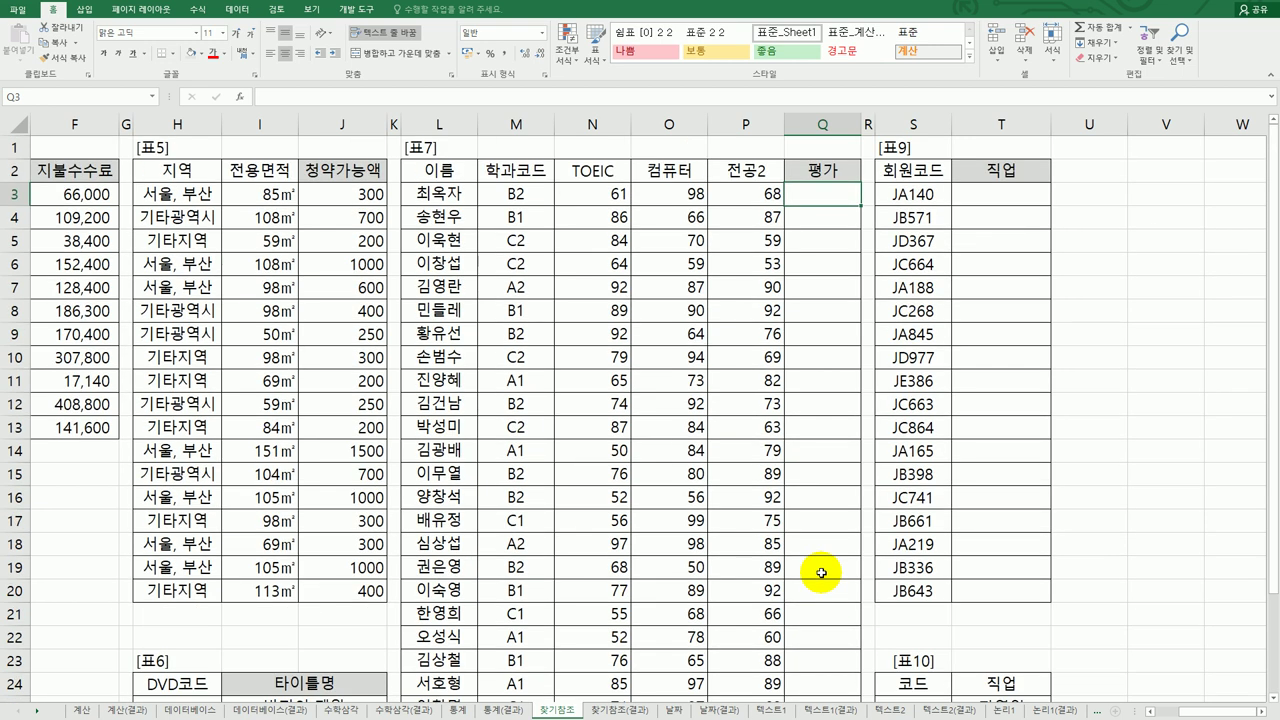
click(604, 193)
scroll(640, 391, down, 4)
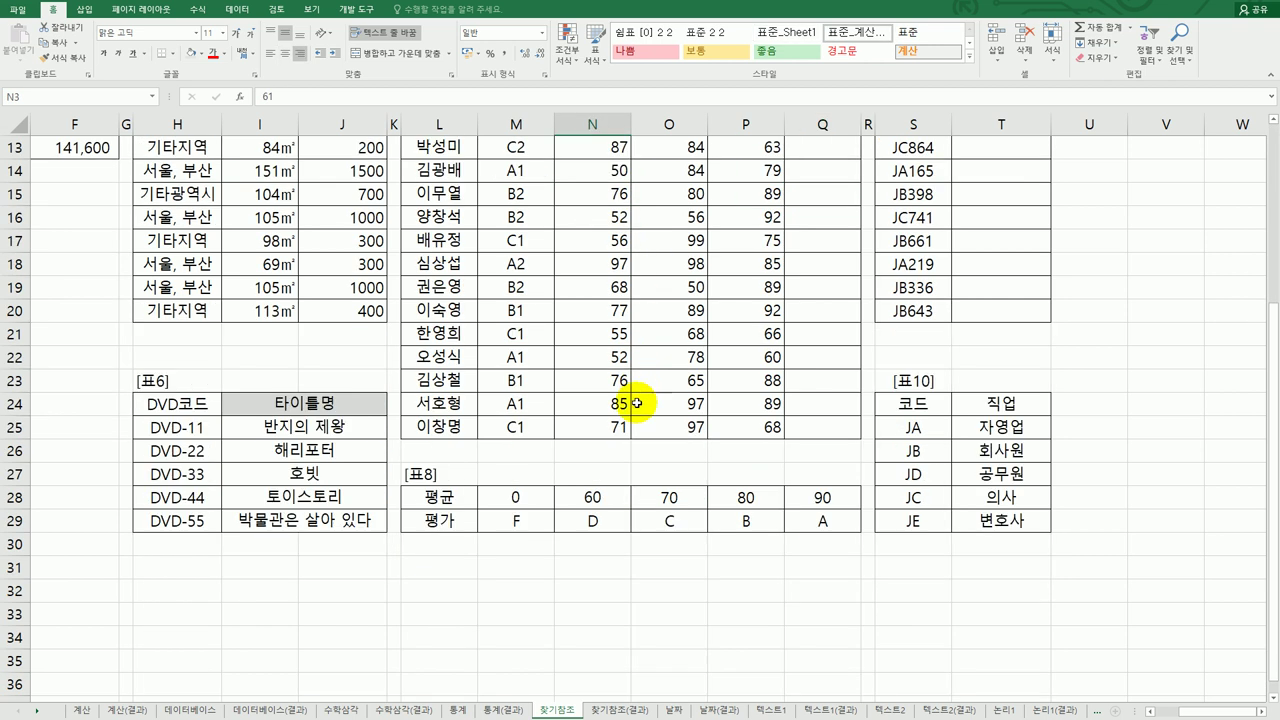
scroll(604, 495, up, 4)
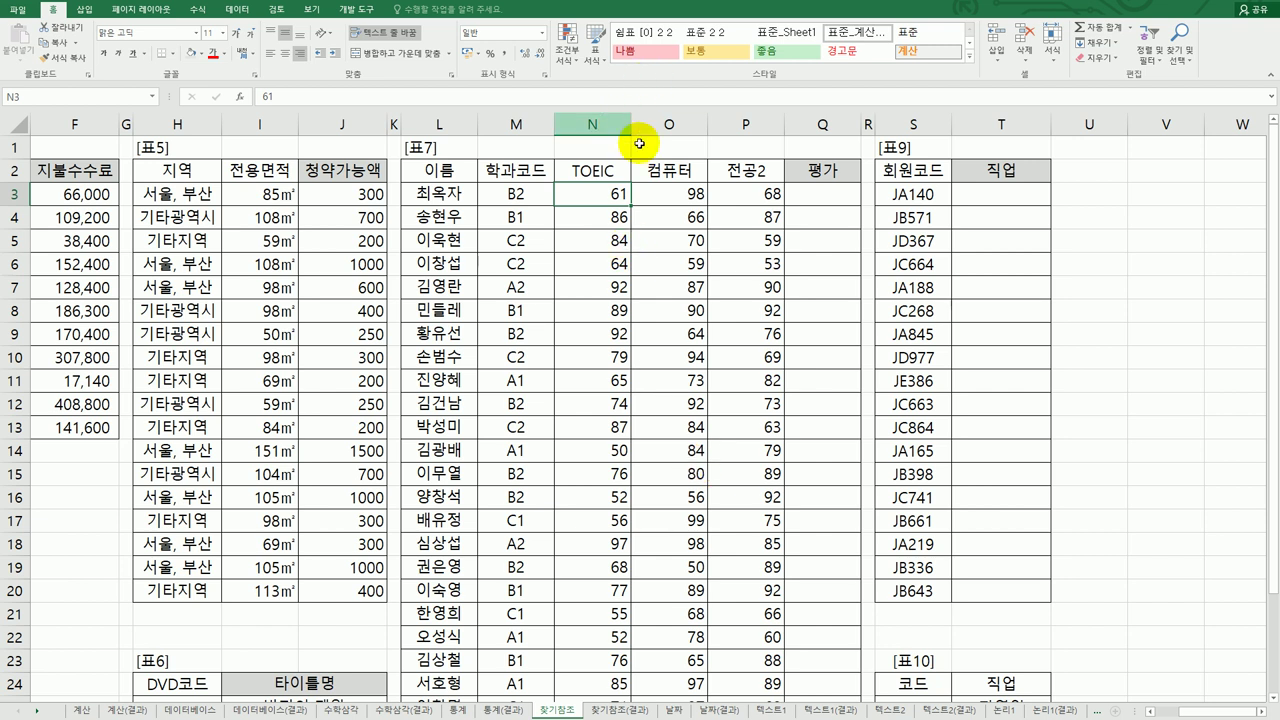
click(668, 192)
click(752, 191)
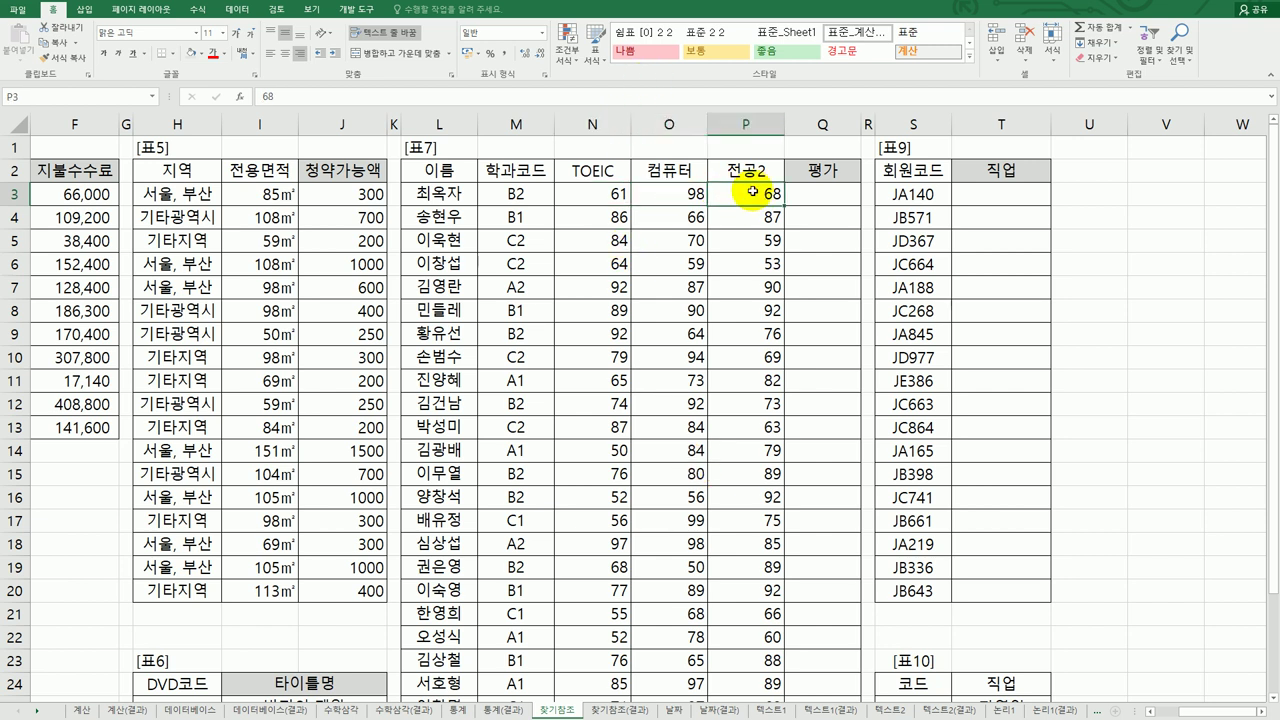
click(810, 198)
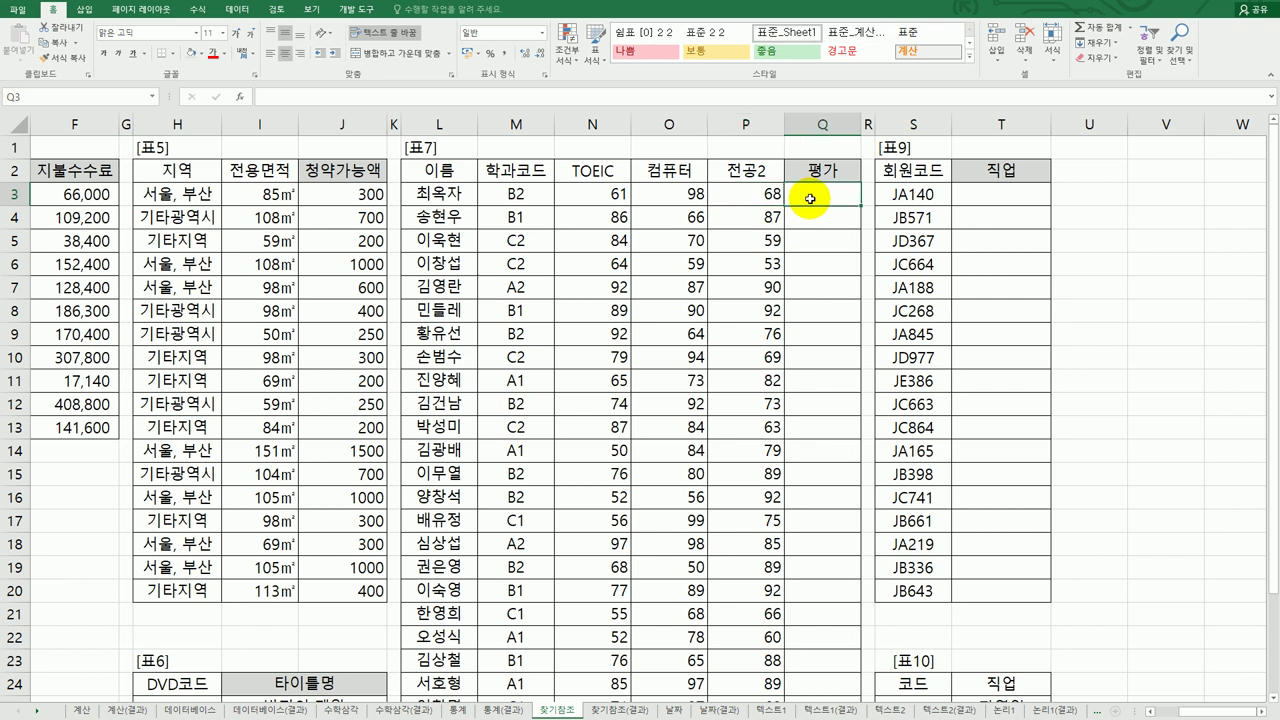
scroll(806, 217, down, 4)
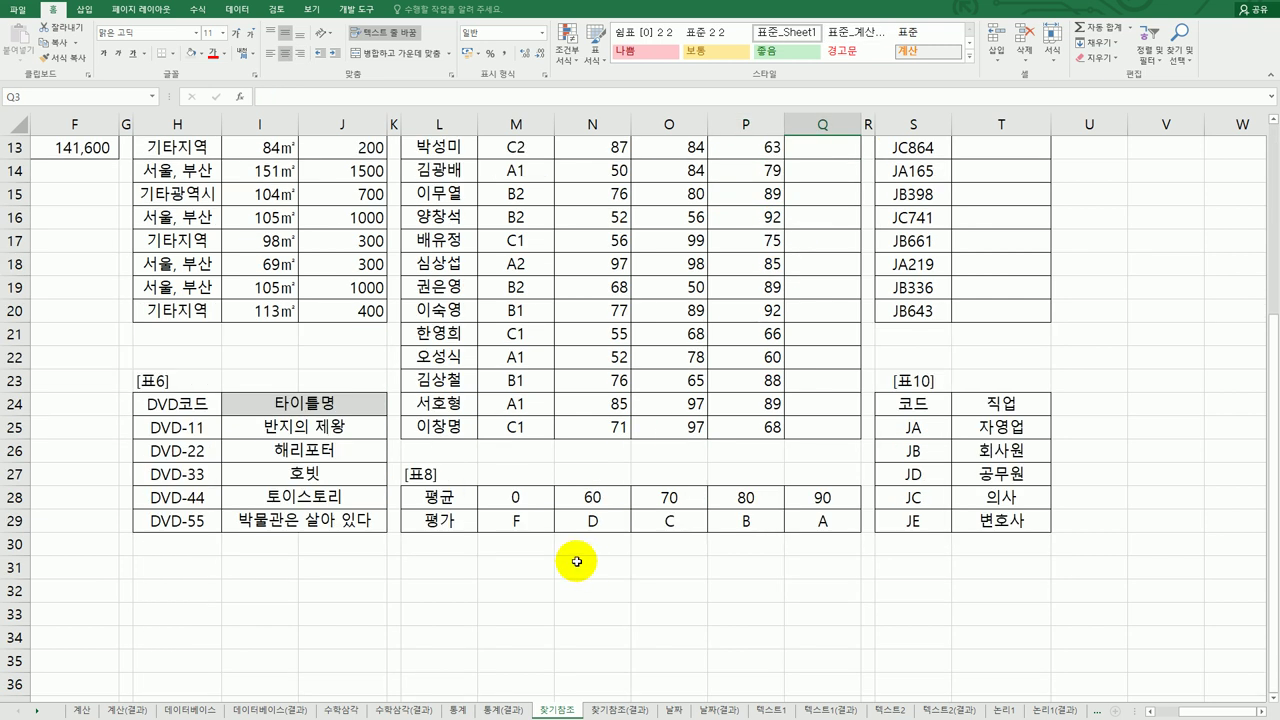
click(530, 495)
drag(530, 495, 803, 523)
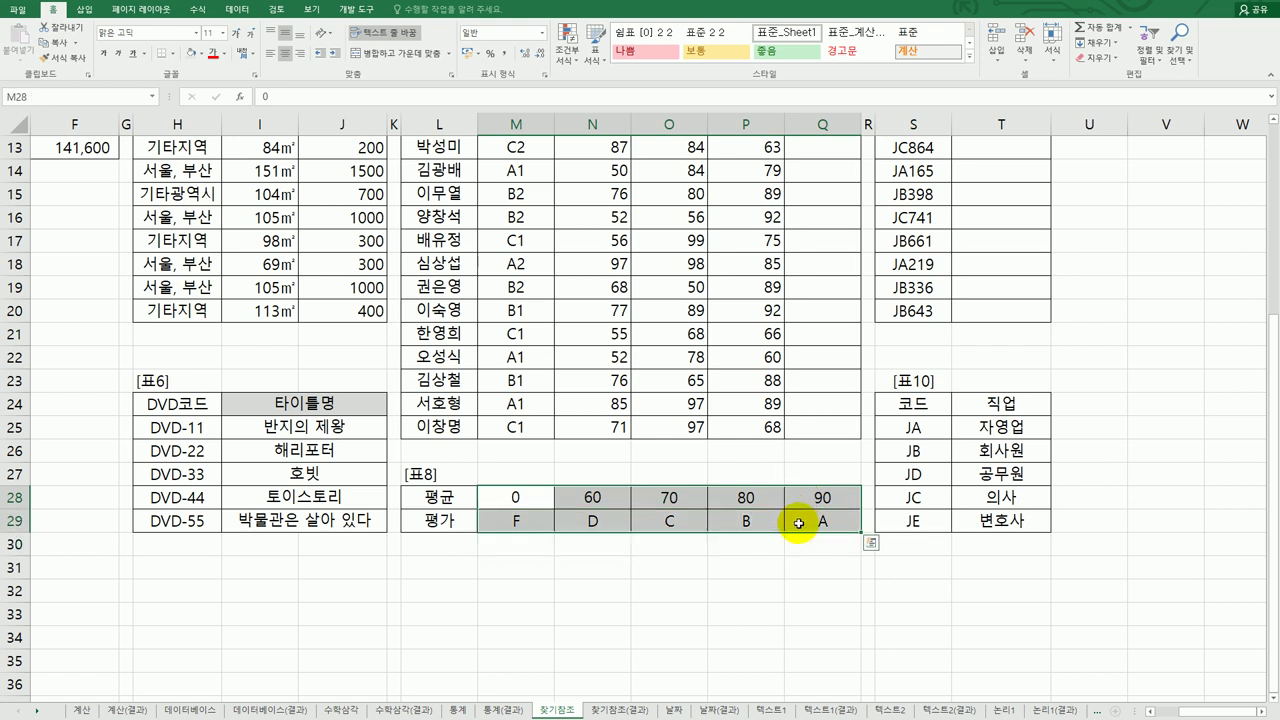
scroll(799, 522, up, 4)
Start a SUMPRODUCT formula in Q3 of the 평가 column with N3:P3 as the first array.
click(836, 192)
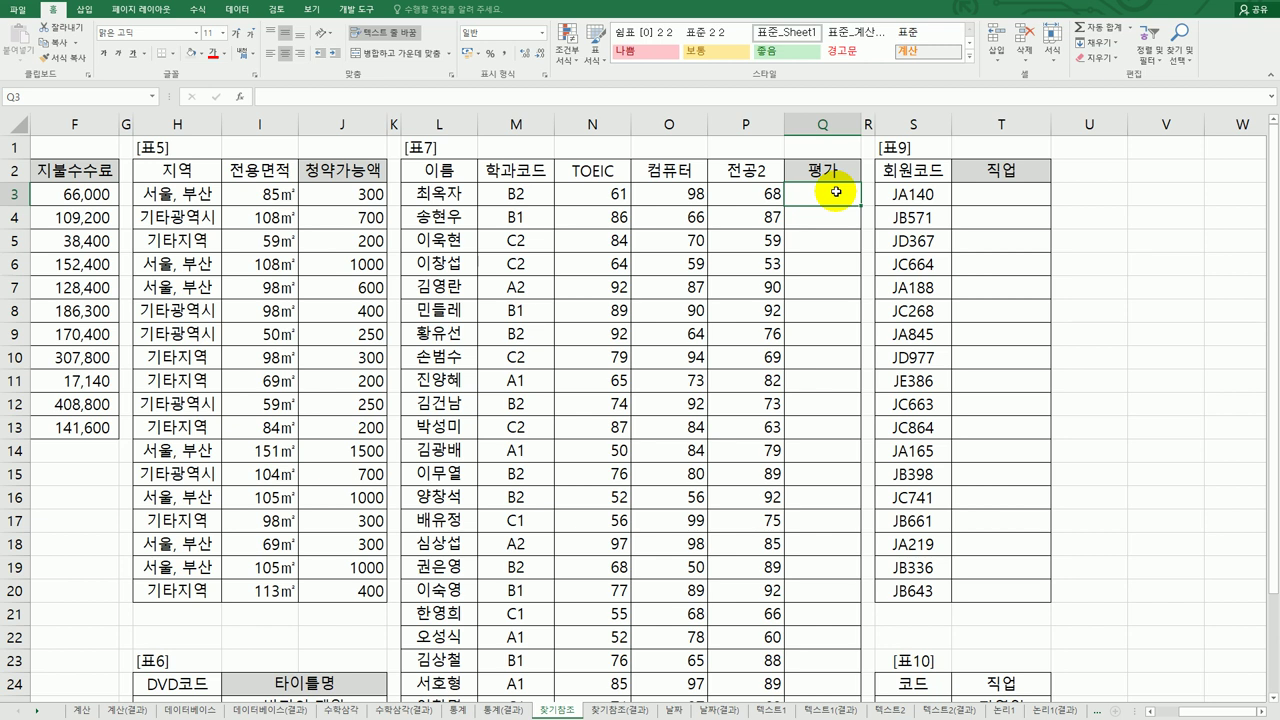
text(=)
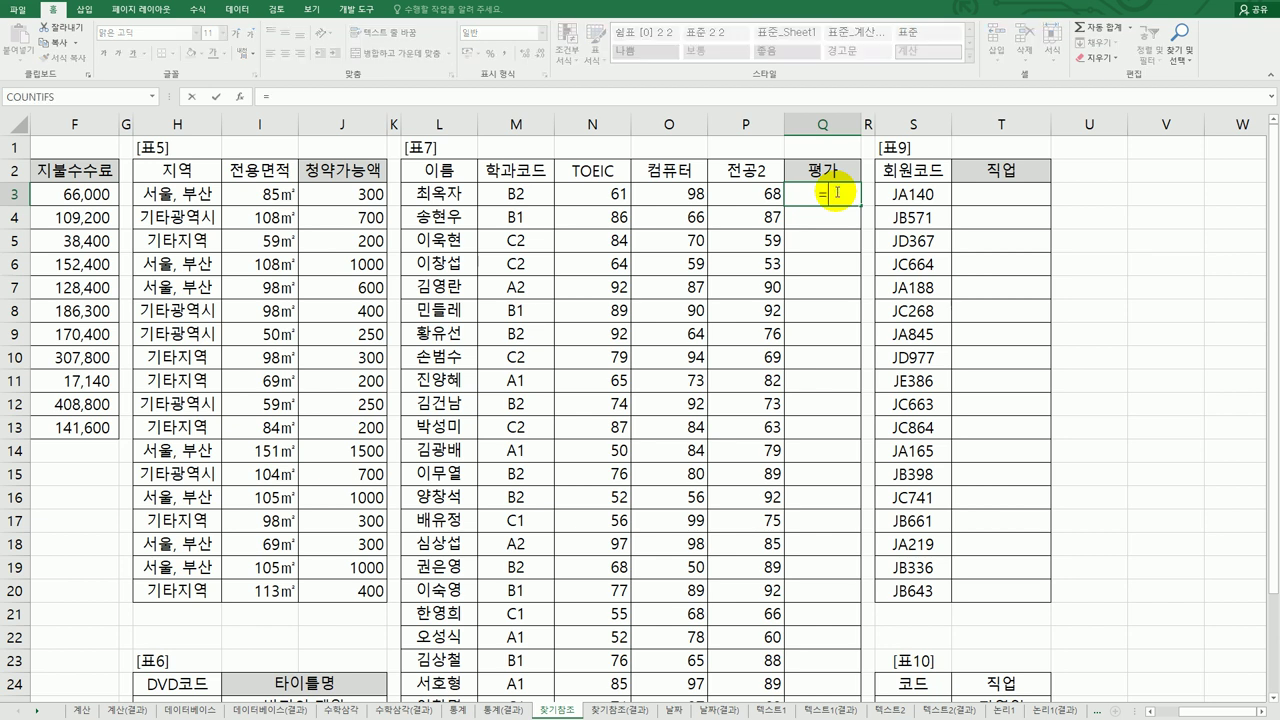
text(sum)
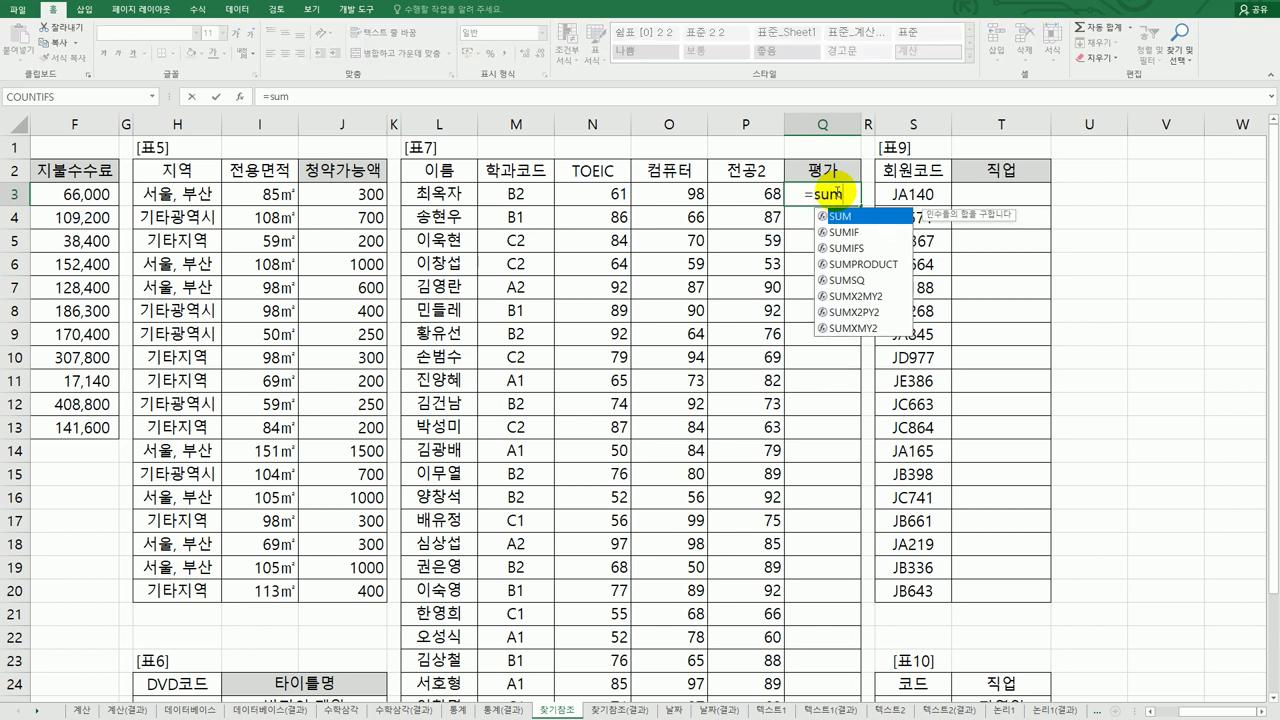
text(p)
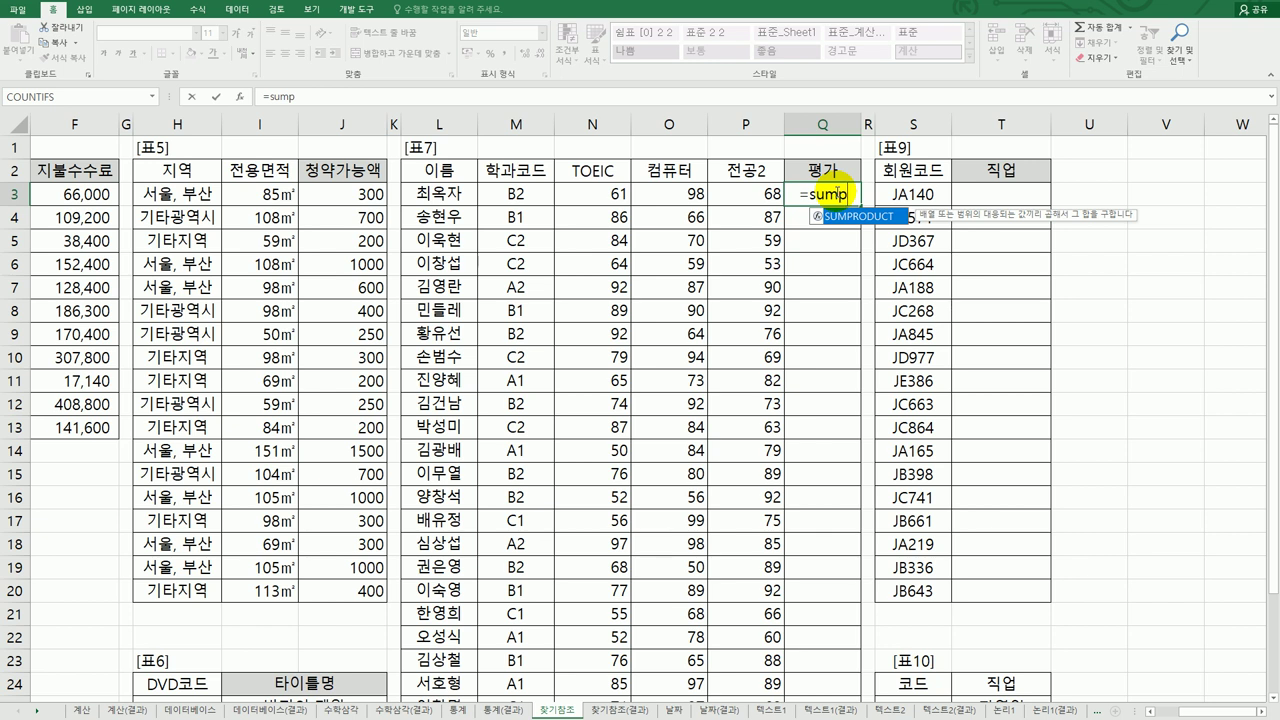
key(Tab)
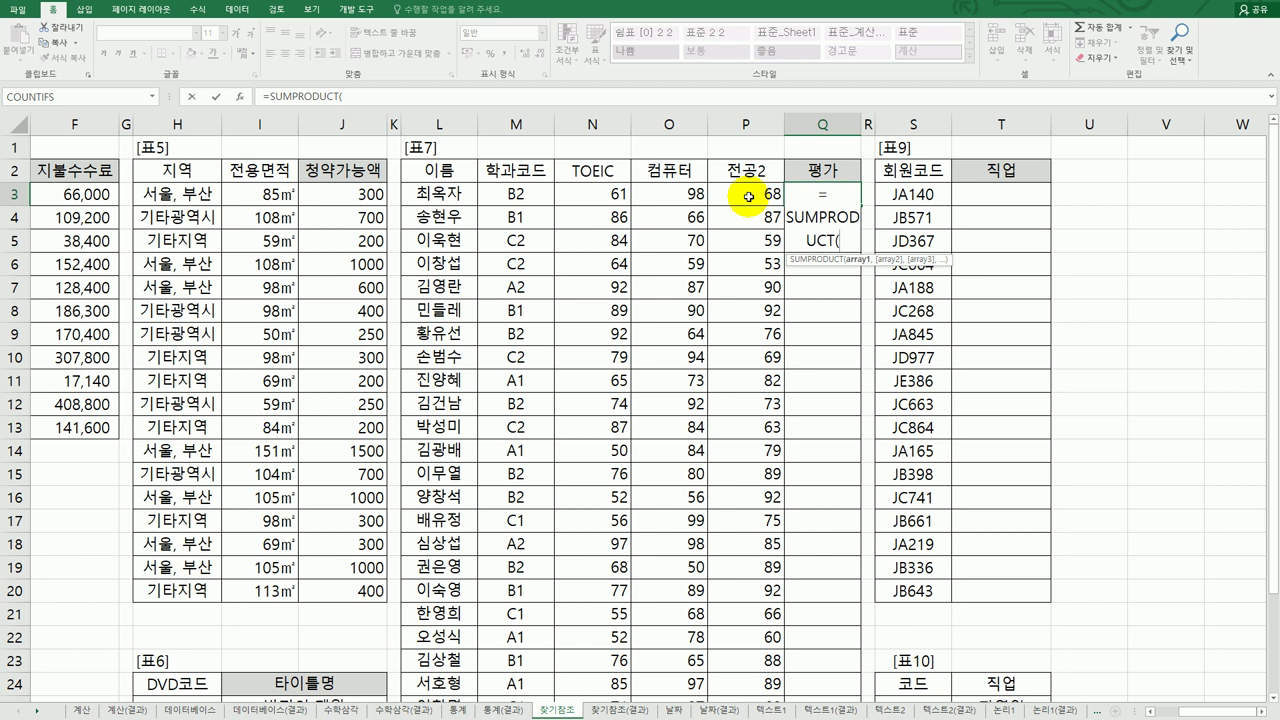
drag(603, 196, 749, 197)
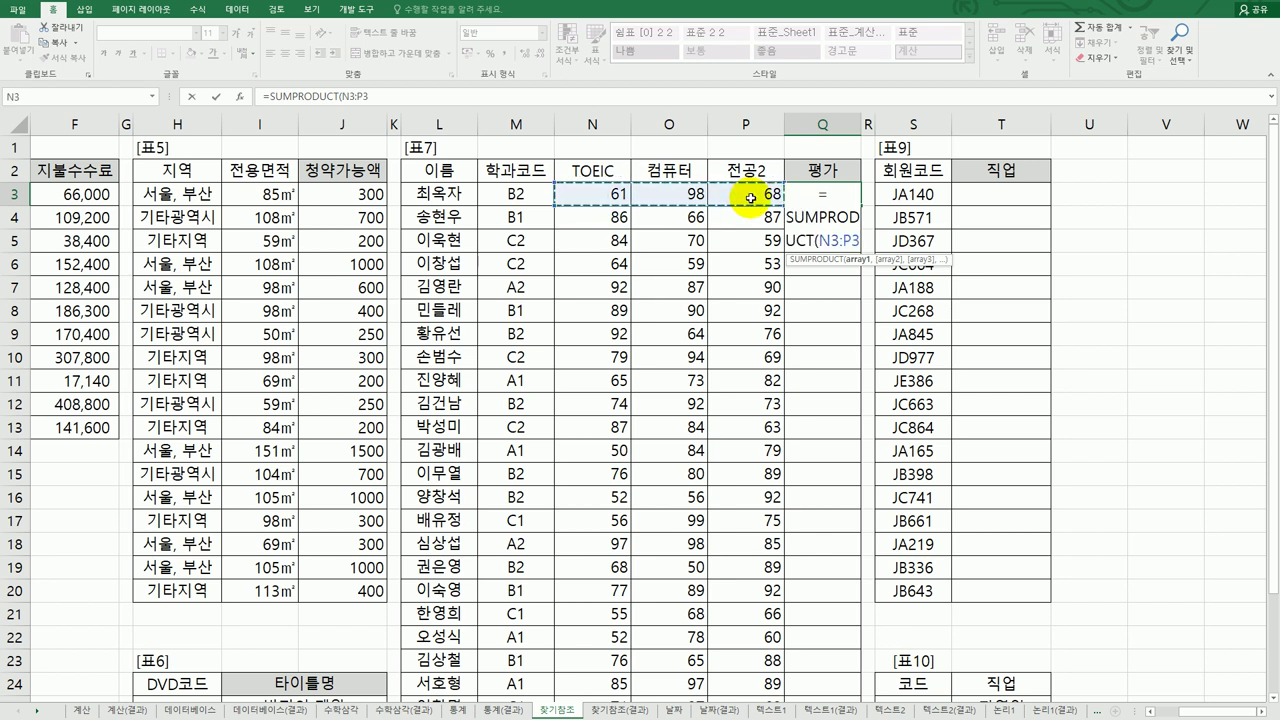
text(,)
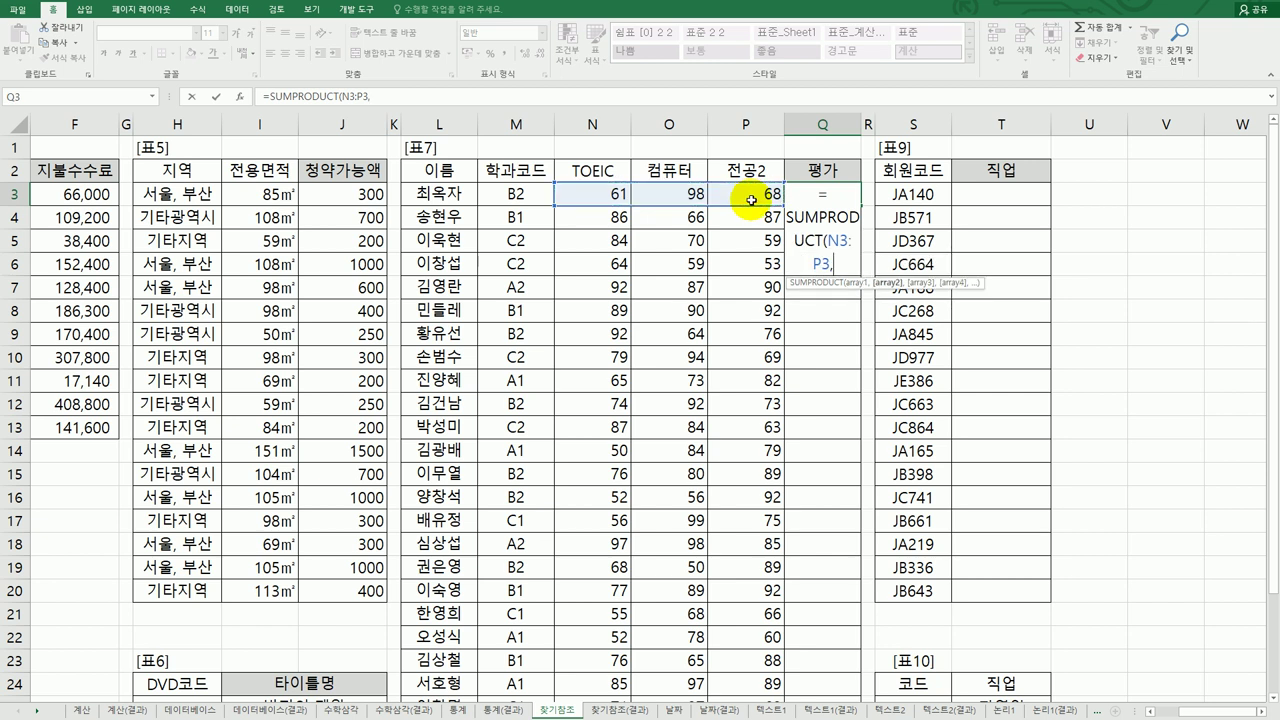
Complete the Q3 SUMPRODUCT formula with the weight array {0.3,0.2,0.5} as the second array.
scroll(724, 550, down, 6)
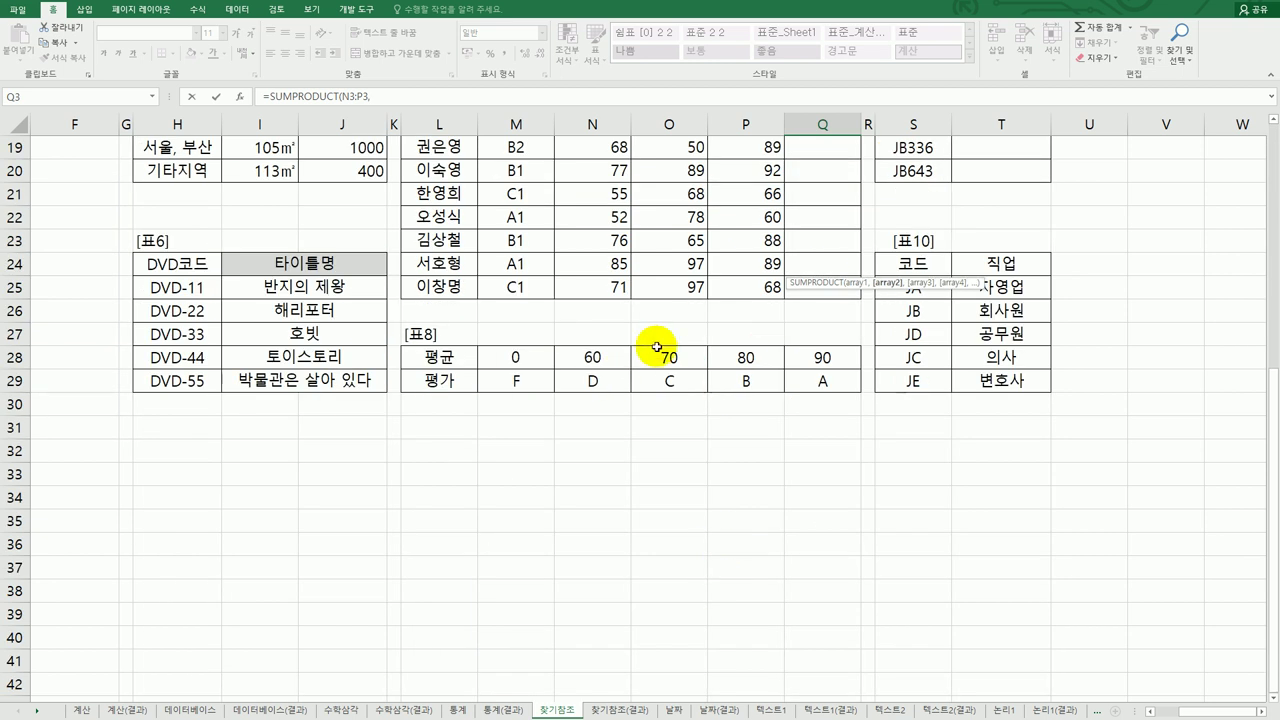
scroll(734, 366, up, 6)
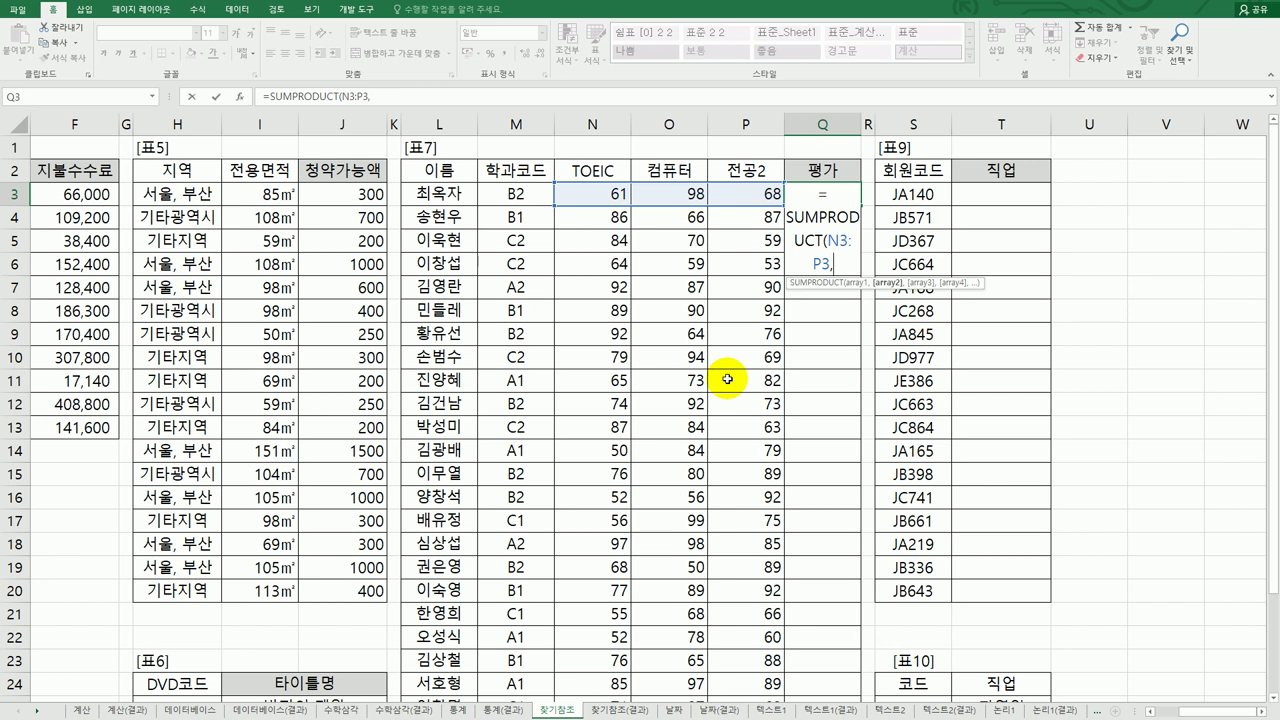
text(()
text(0.2,0)
key(BackSpace)
key(BackSpace)
key(BackSpace)
text(3,0.2,0.5)
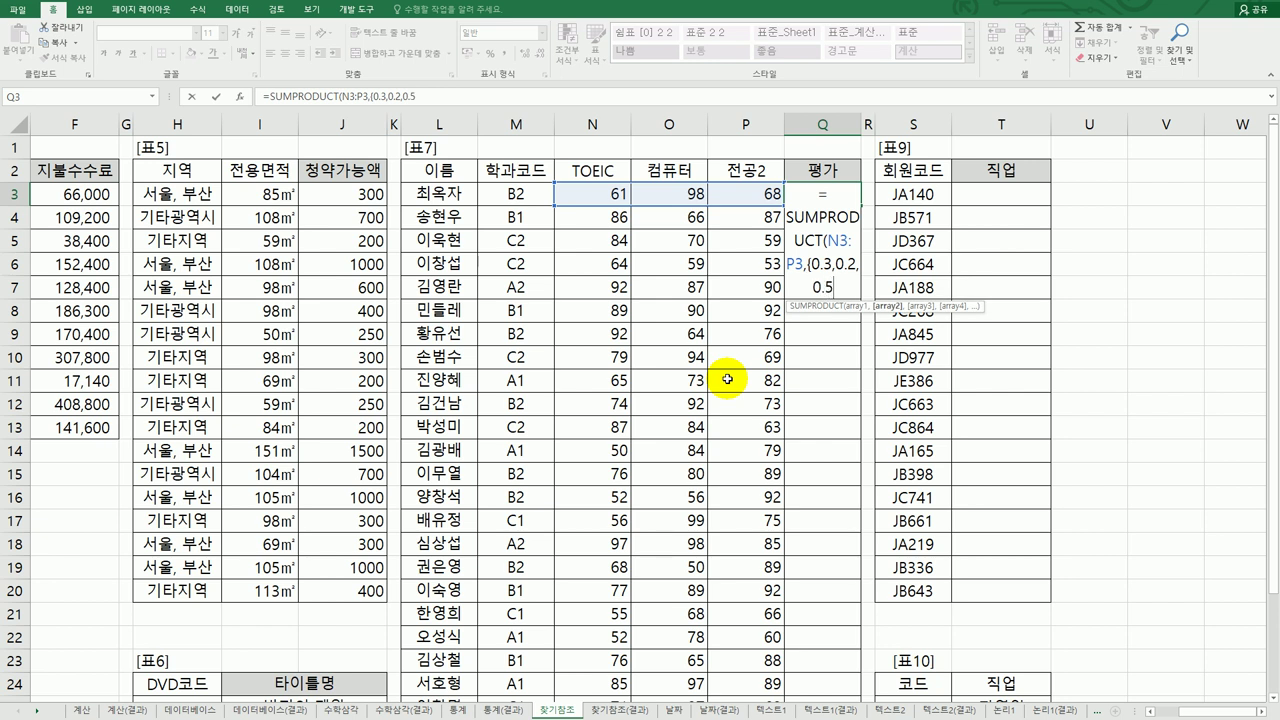
text(})
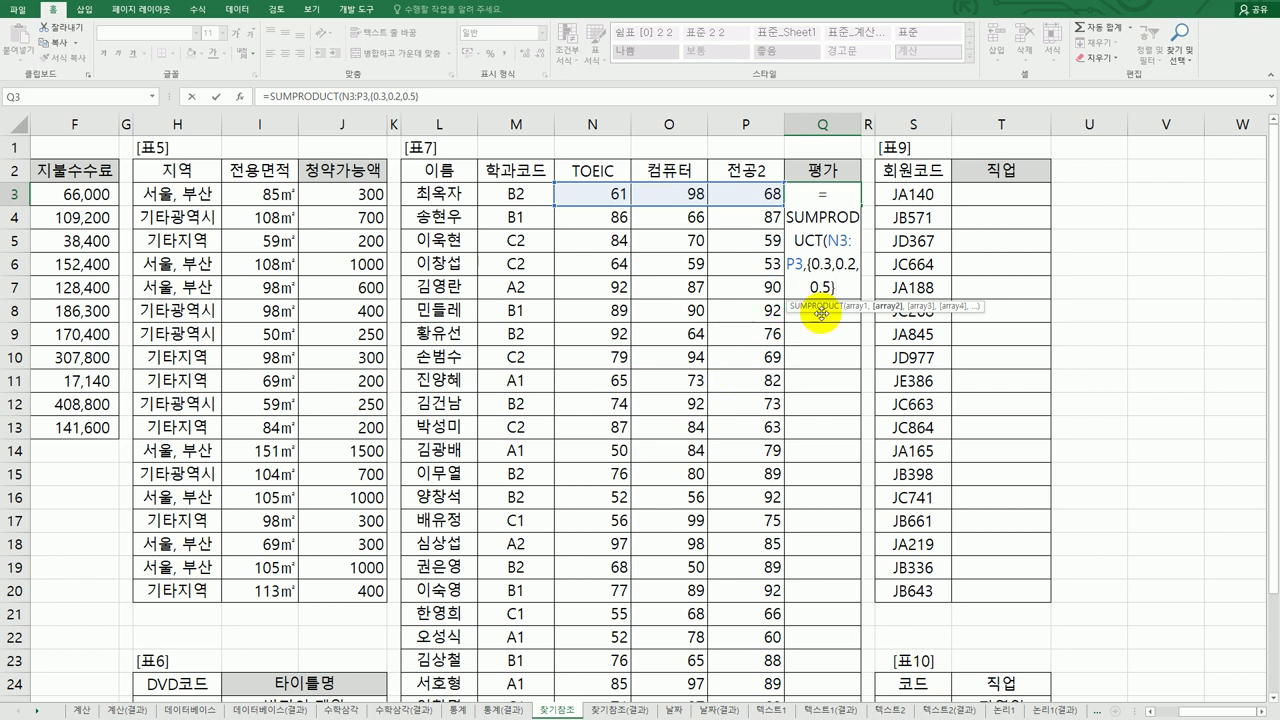
text())
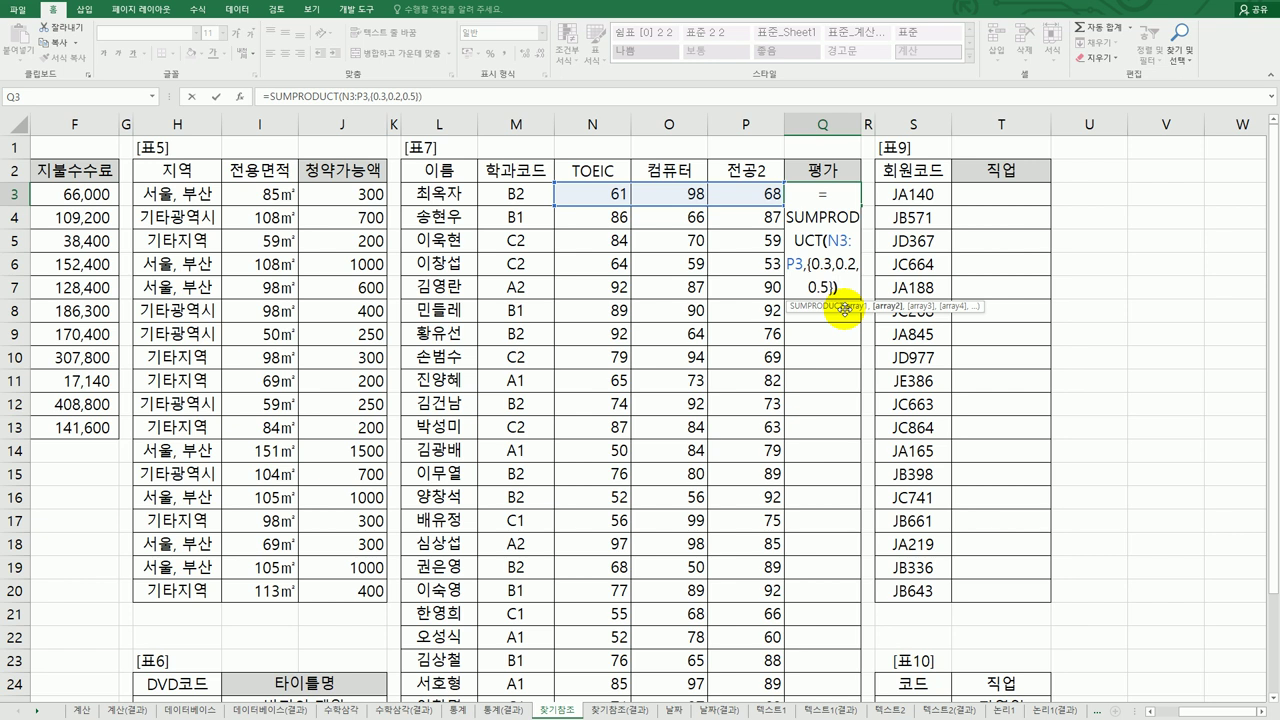
key(Return)
click(828, 194)
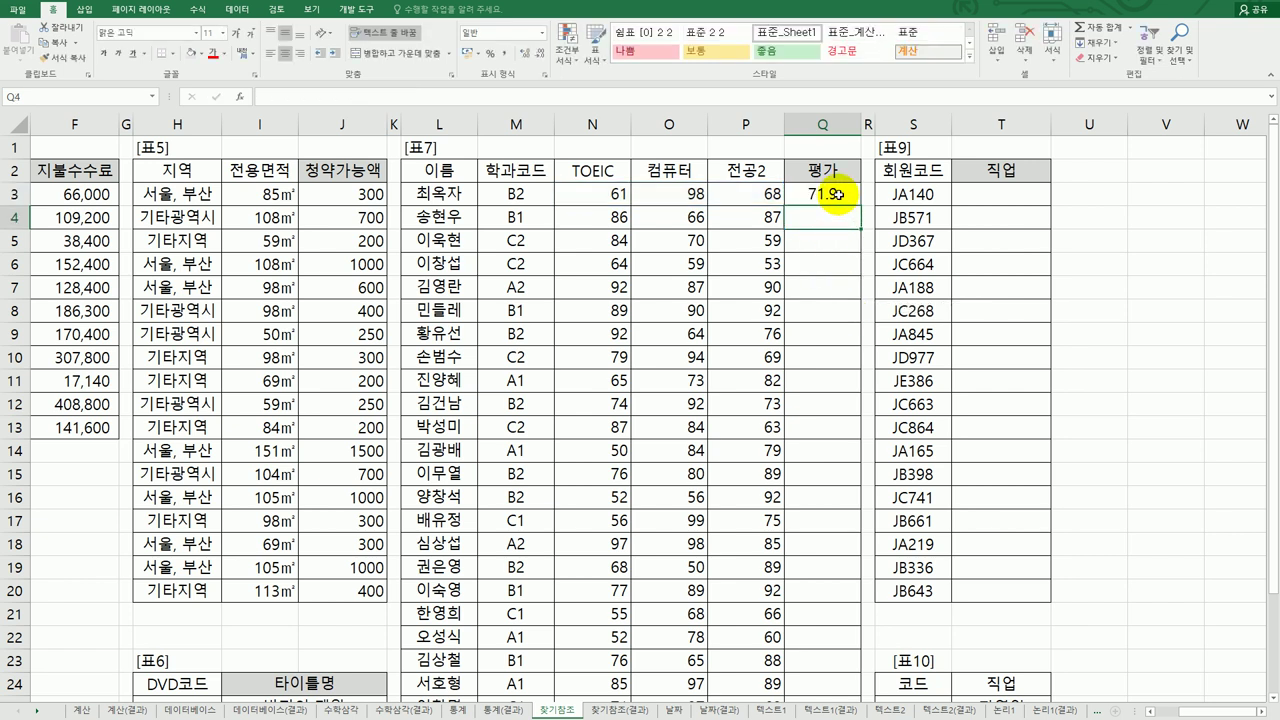
Try a manual weighted-score formula in Q4: =N4*0.3+O4+0.2+P4*0.5.
click(846, 212)
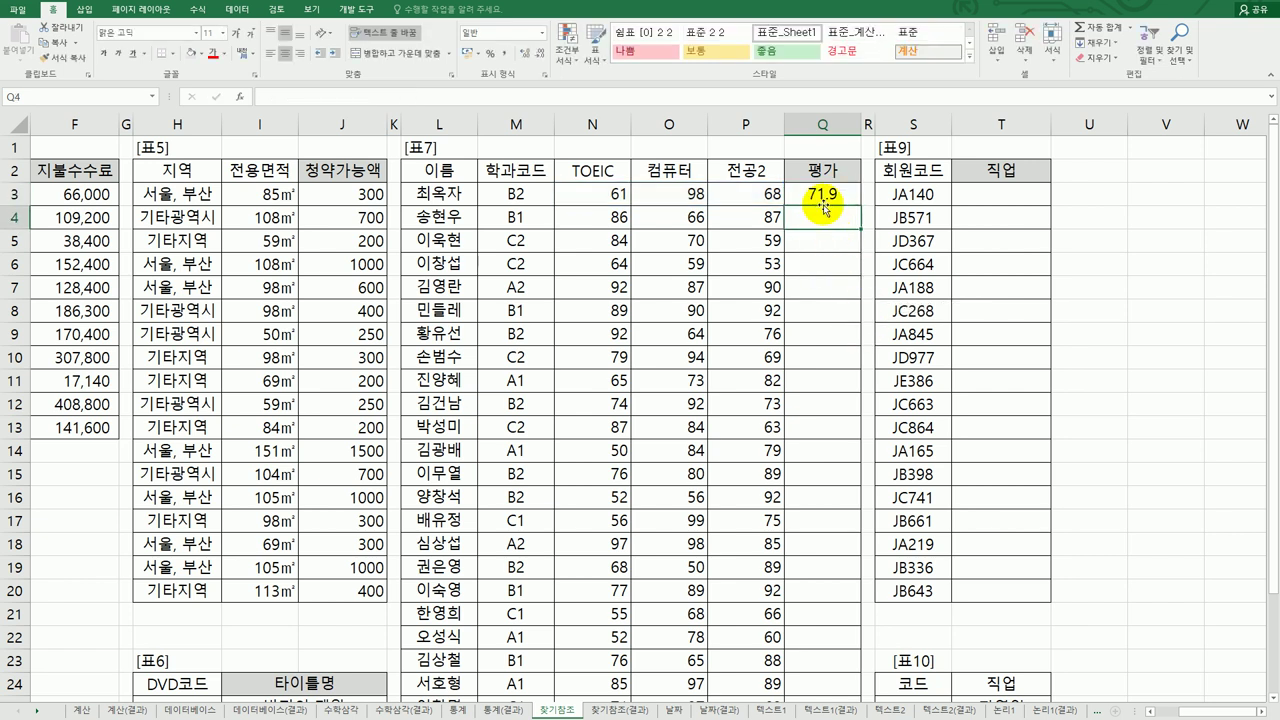
text(=)
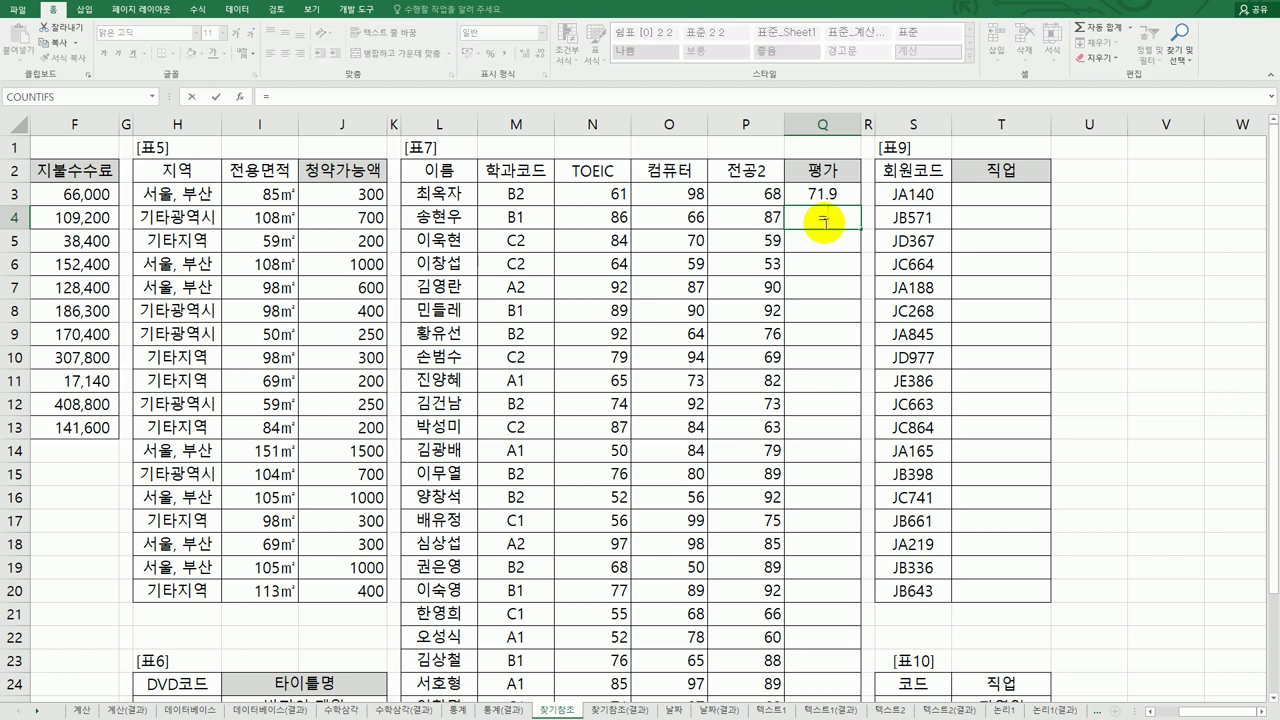
click(625, 222)
text(*)
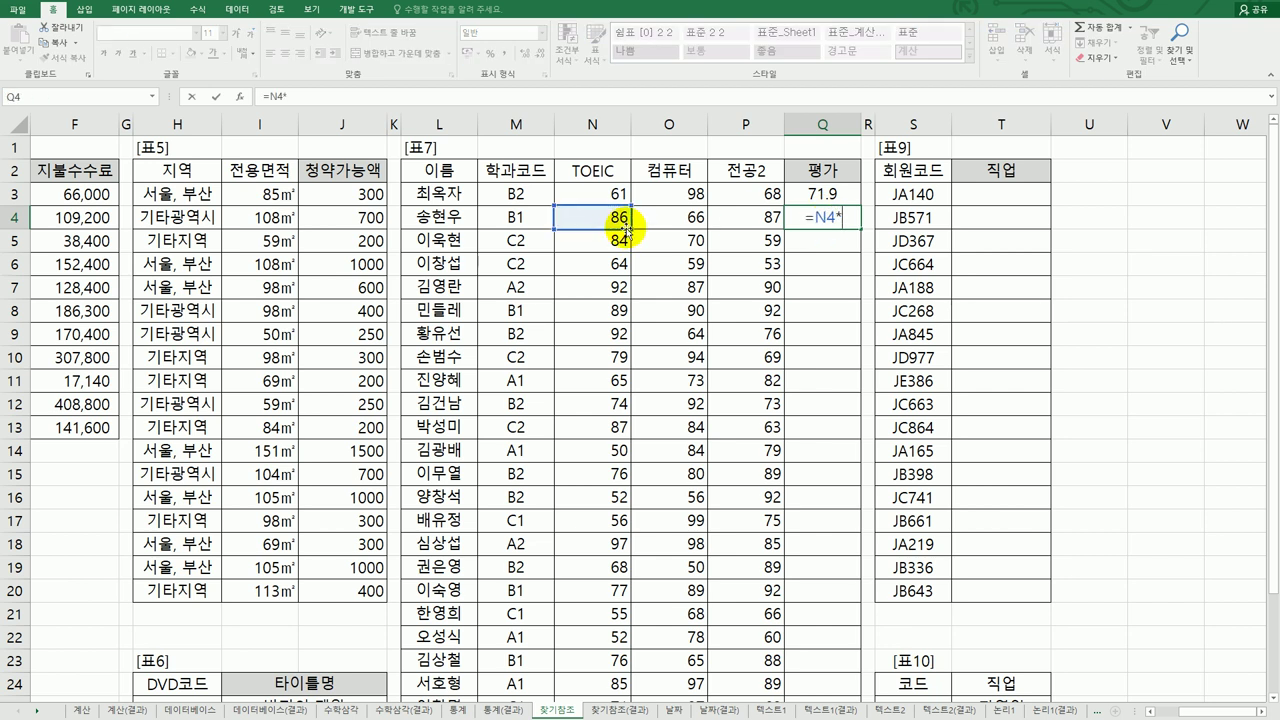
text(0.3+)
click(668, 215)
text(+)
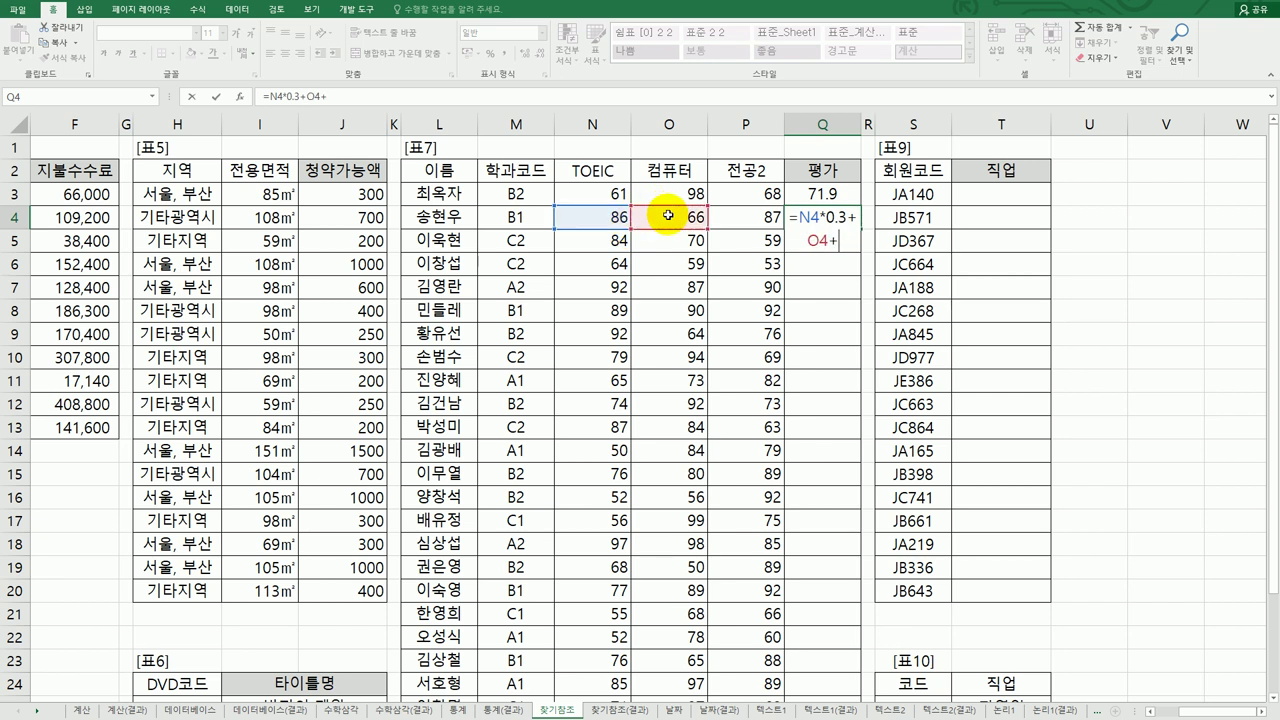
text(0.2+)
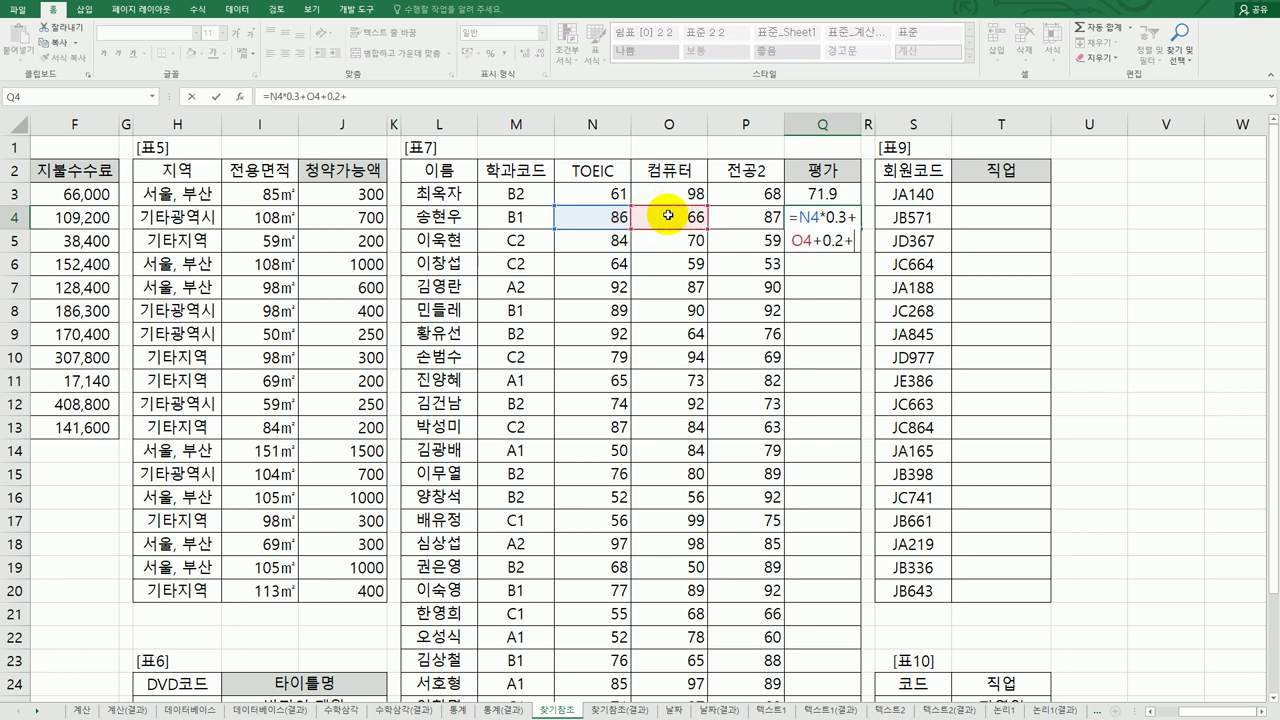
click(723, 212)
text(*0.5)
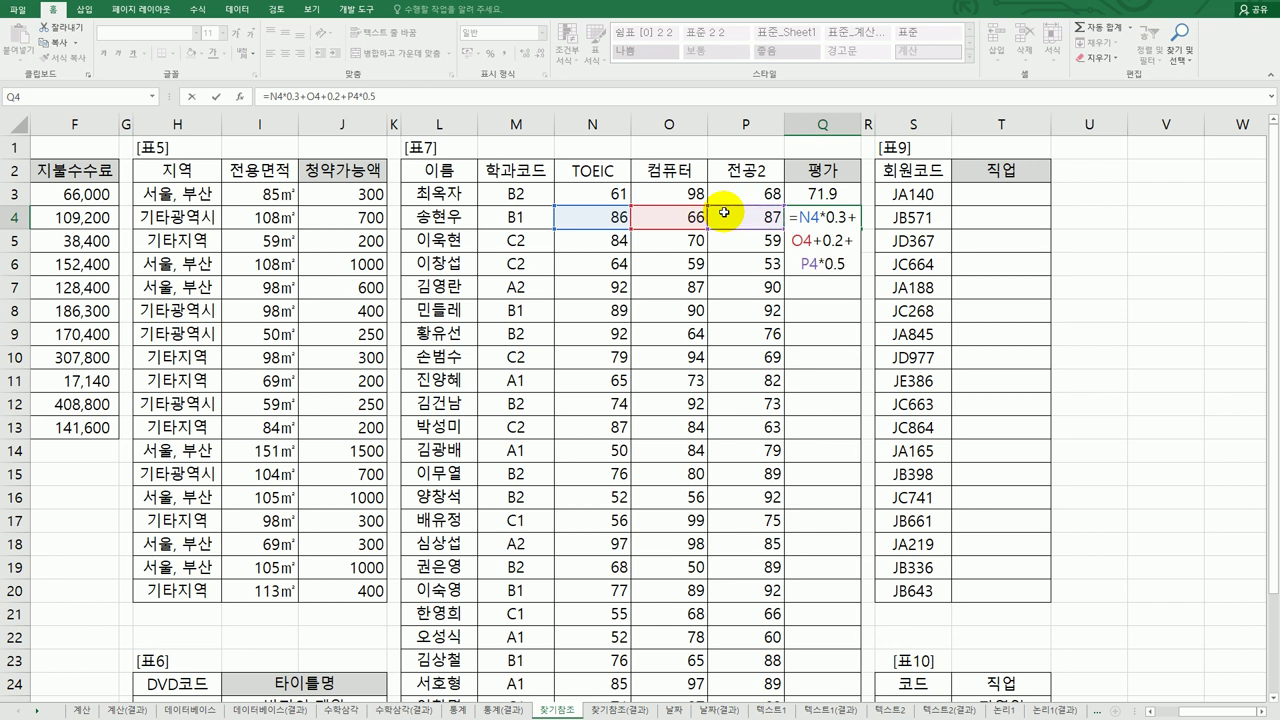
key(Return)
key(Up)
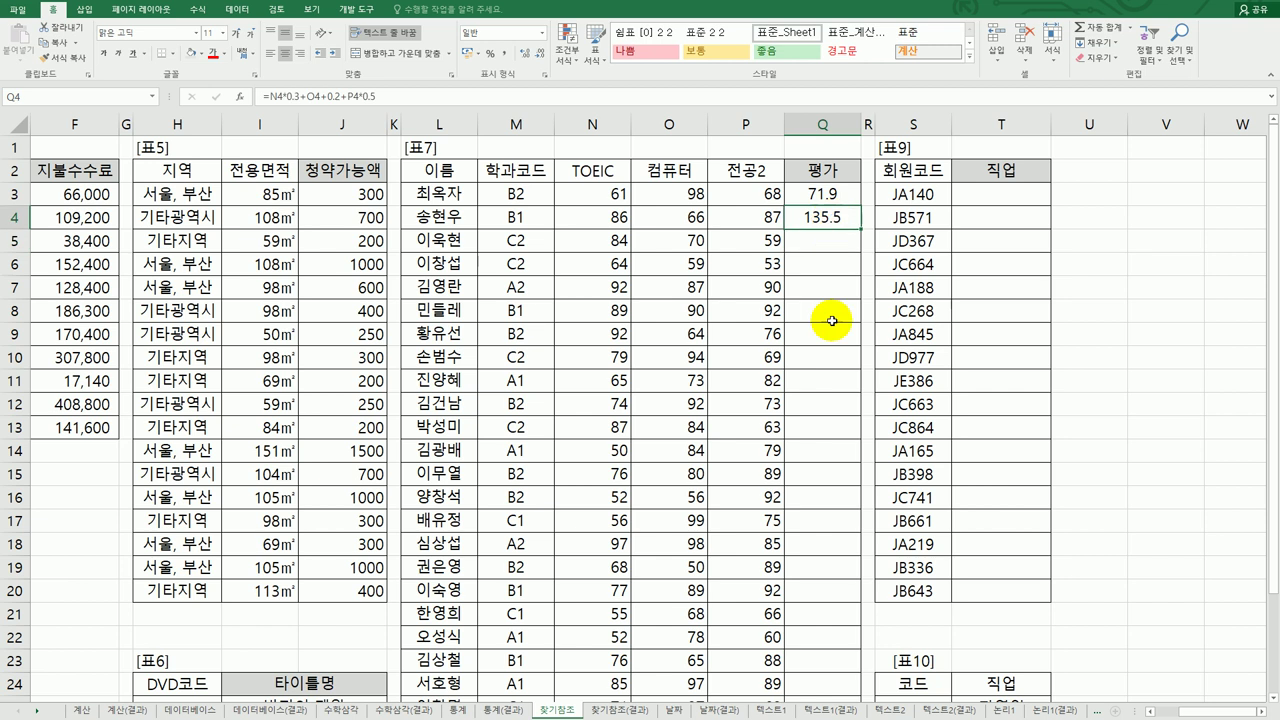
Review the SUMPRODUCT formula in Q3 and copy it down to Q4, replacing the manual formula.
click(829, 200)
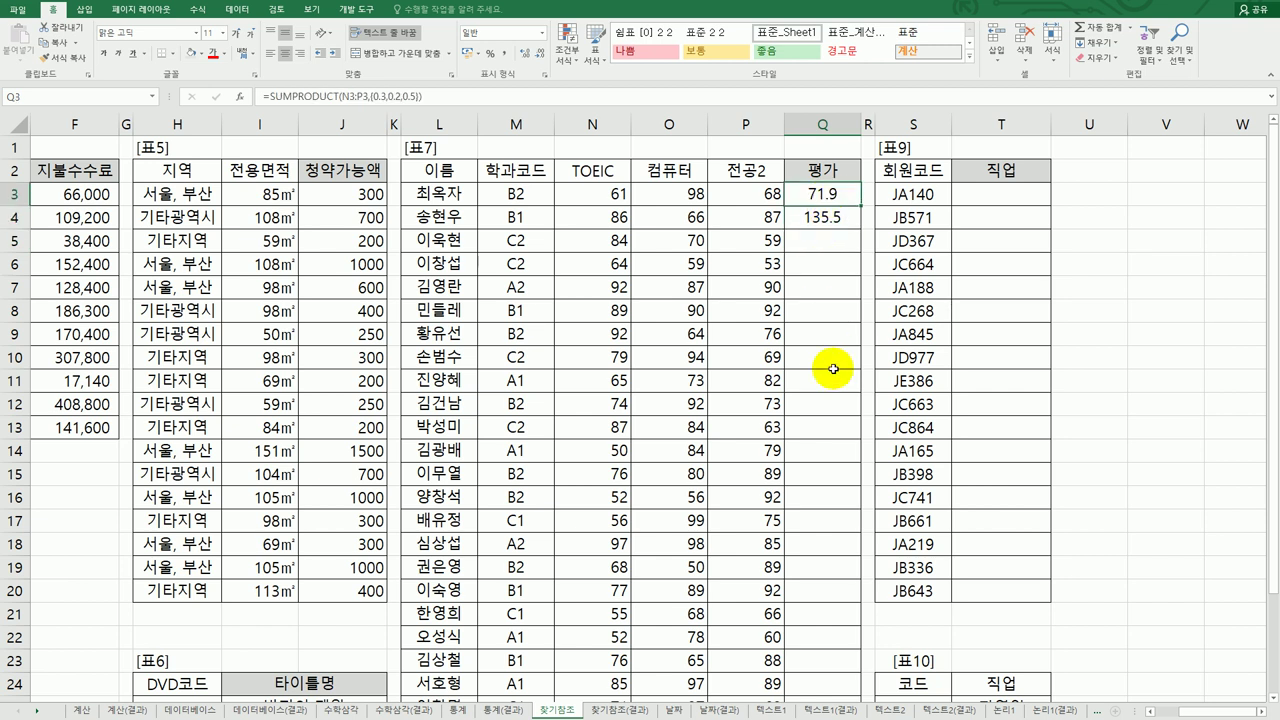
double_click(827, 192)
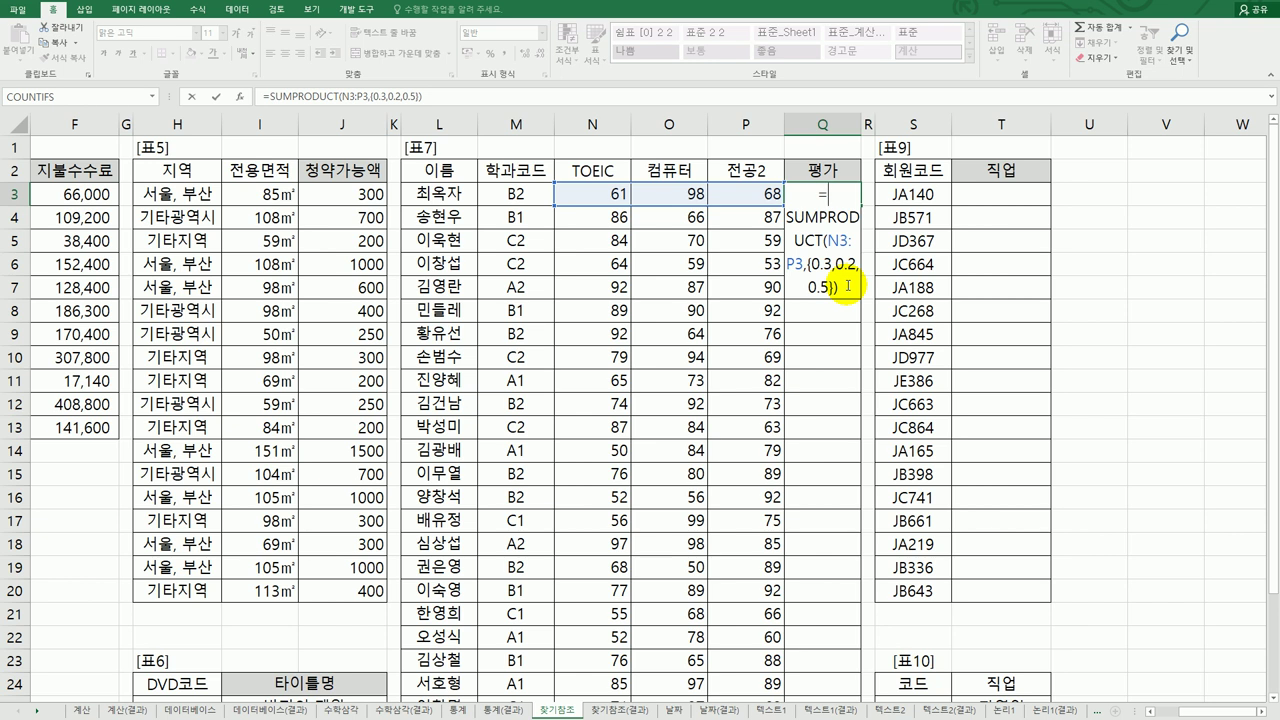
key(Return)
click(830, 194)
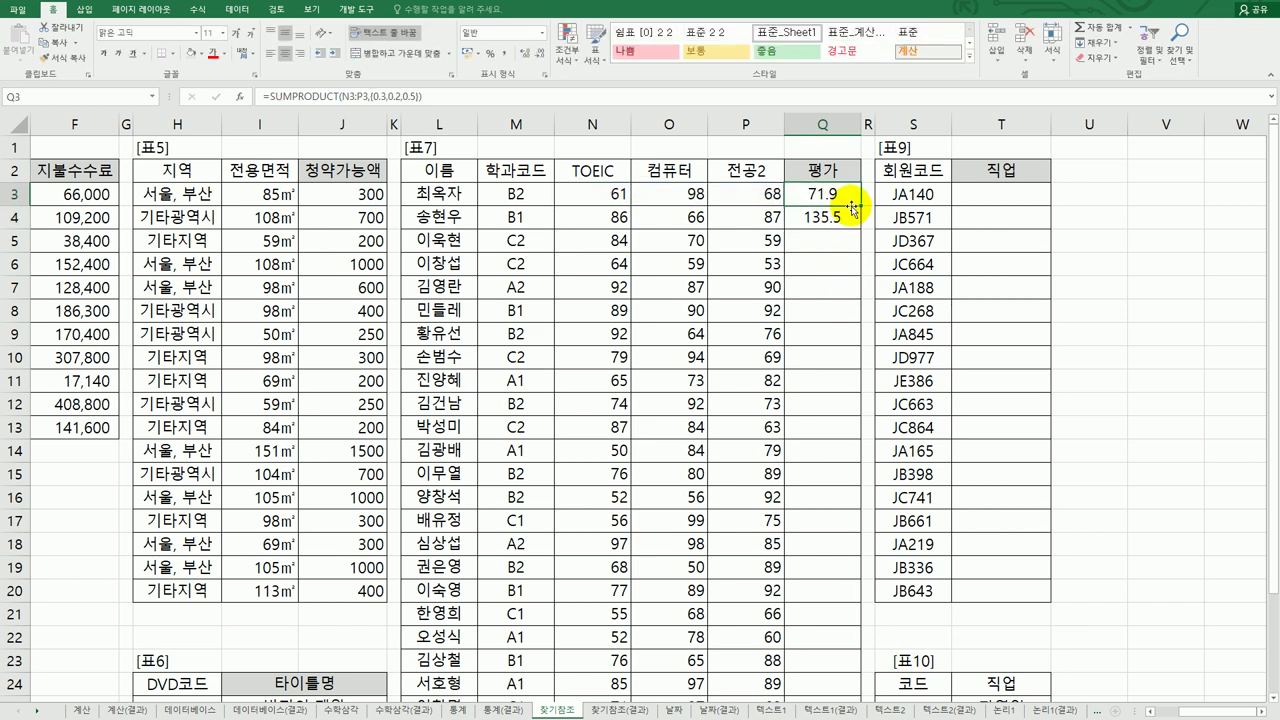
drag(860, 210, 858, 226)
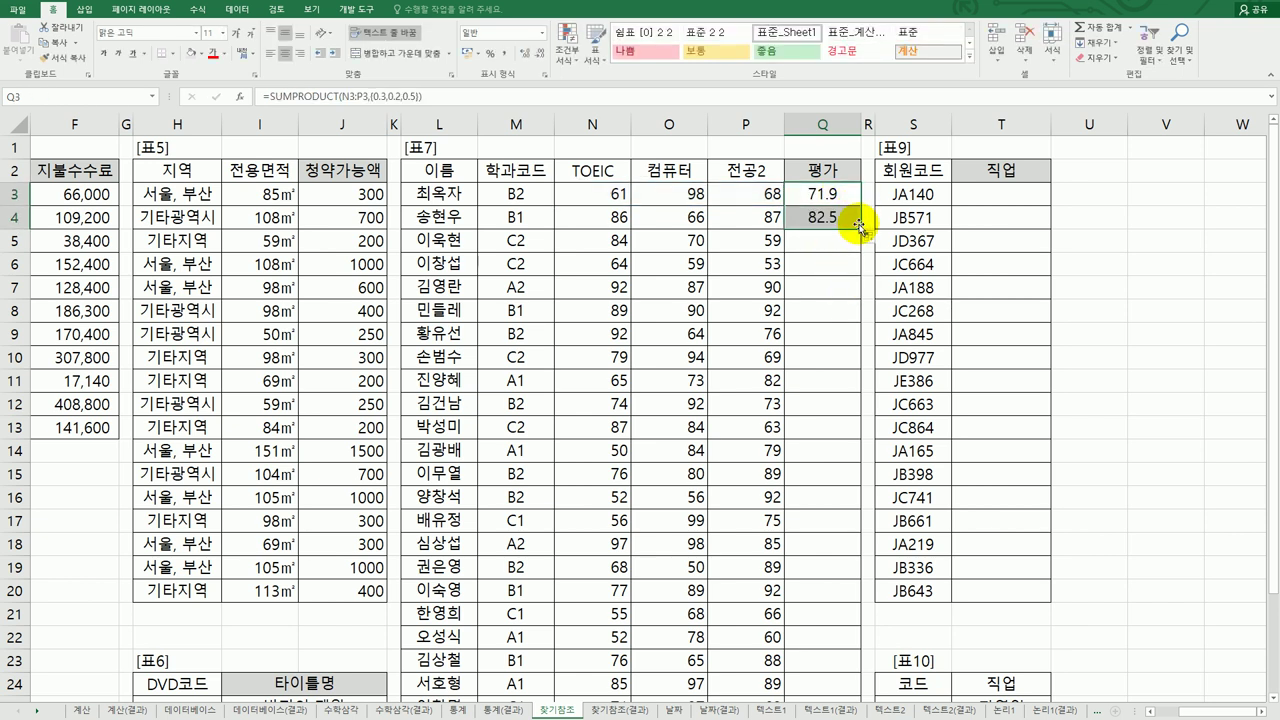
click(845, 218)
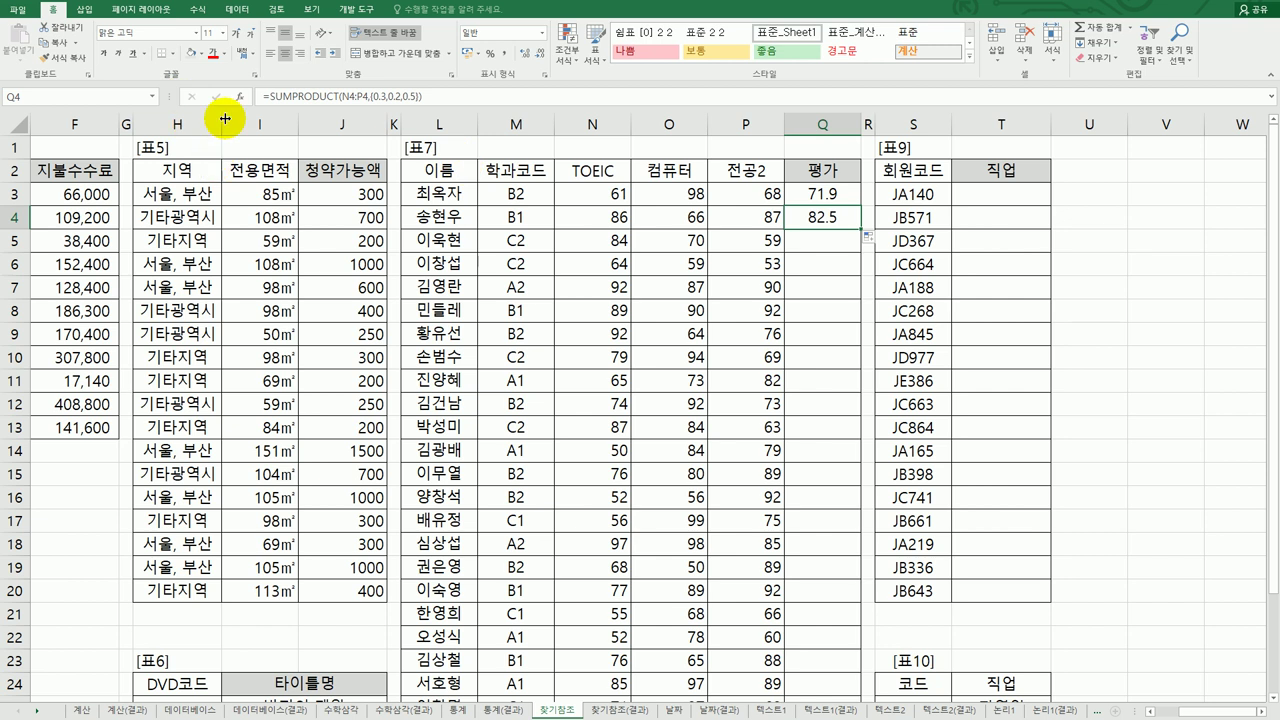
Undo the copy into Q4 and correct its manual weighted-score formula to =N4*0.3+O4*0.2+P4*0.5.
key(ctrl+z)
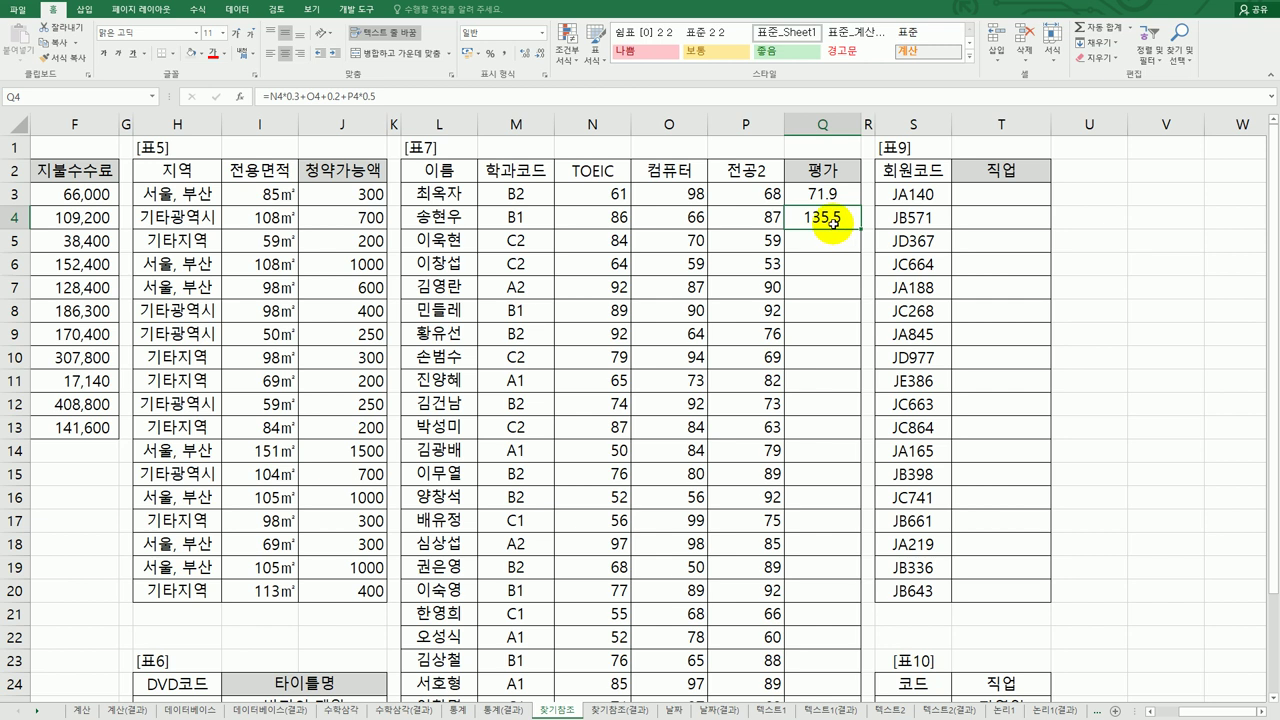
double_click(833, 220)
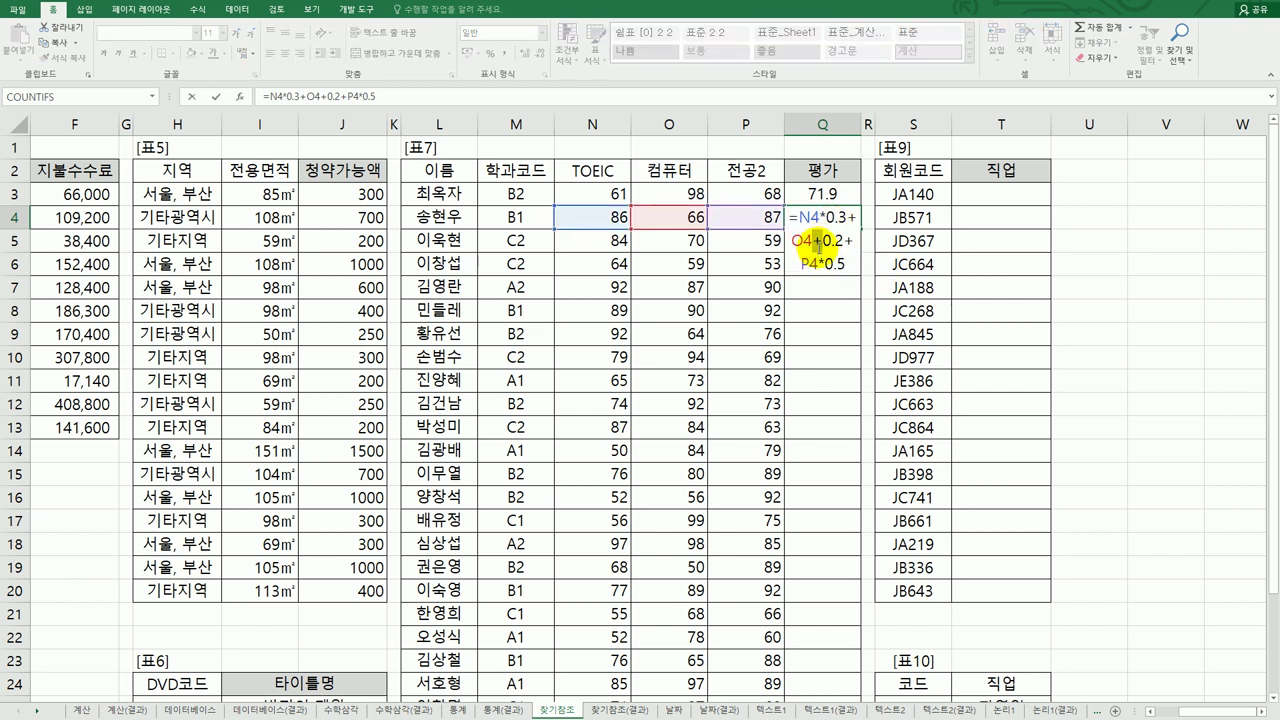
click(817, 242)
key(BackSpace)
text(*)
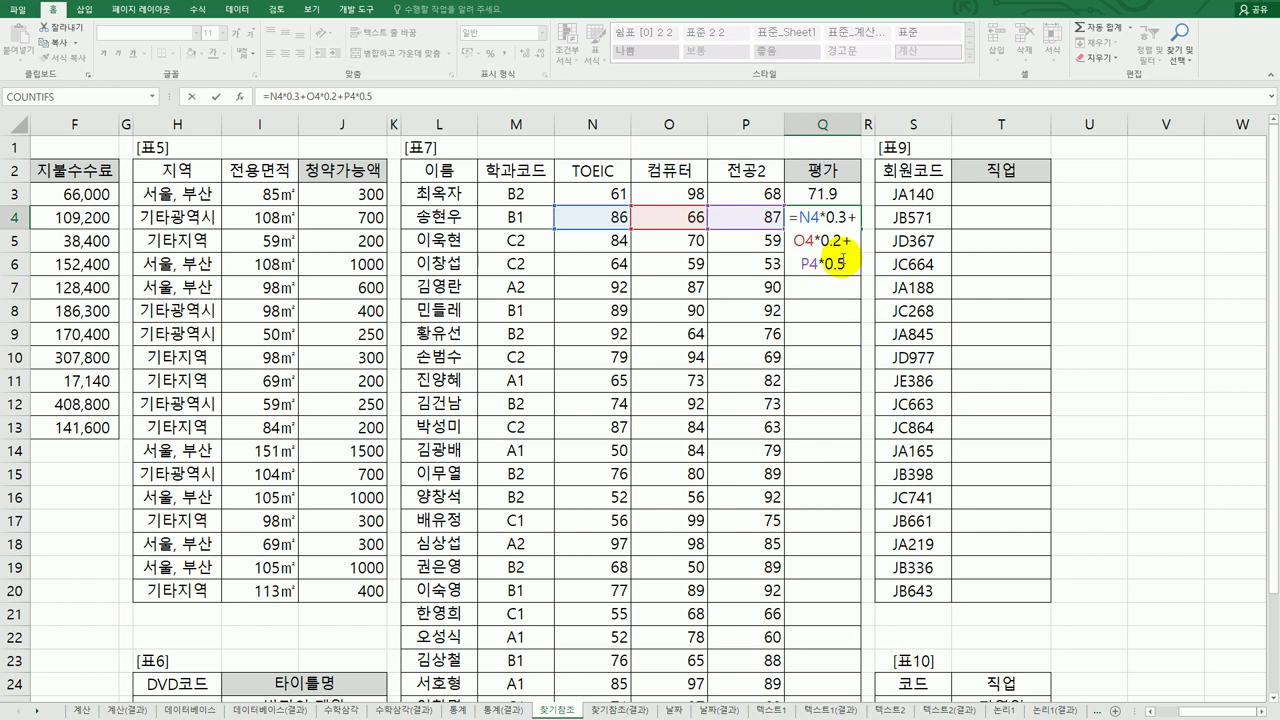
key(ctrl+Return)
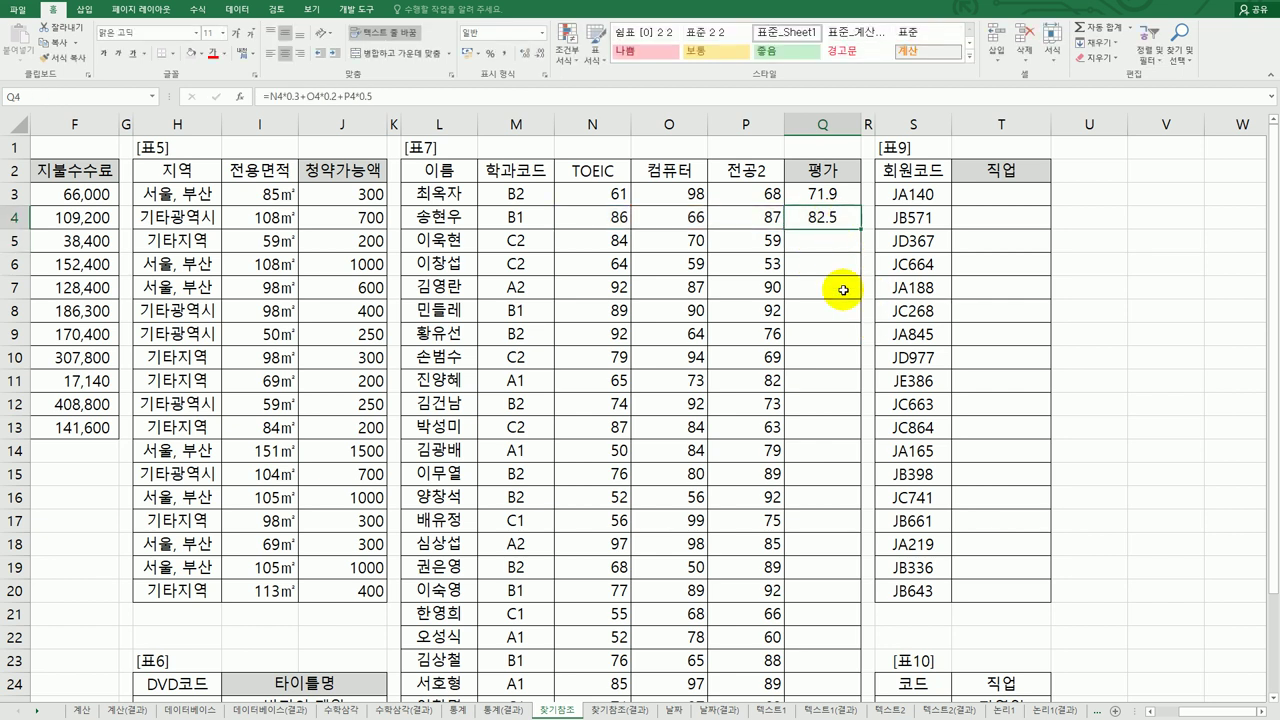
Copy the SUMPRODUCT formula from Q3 over the manual formula in Q4 and down the 평가 column to Q25.
click(843, 194)
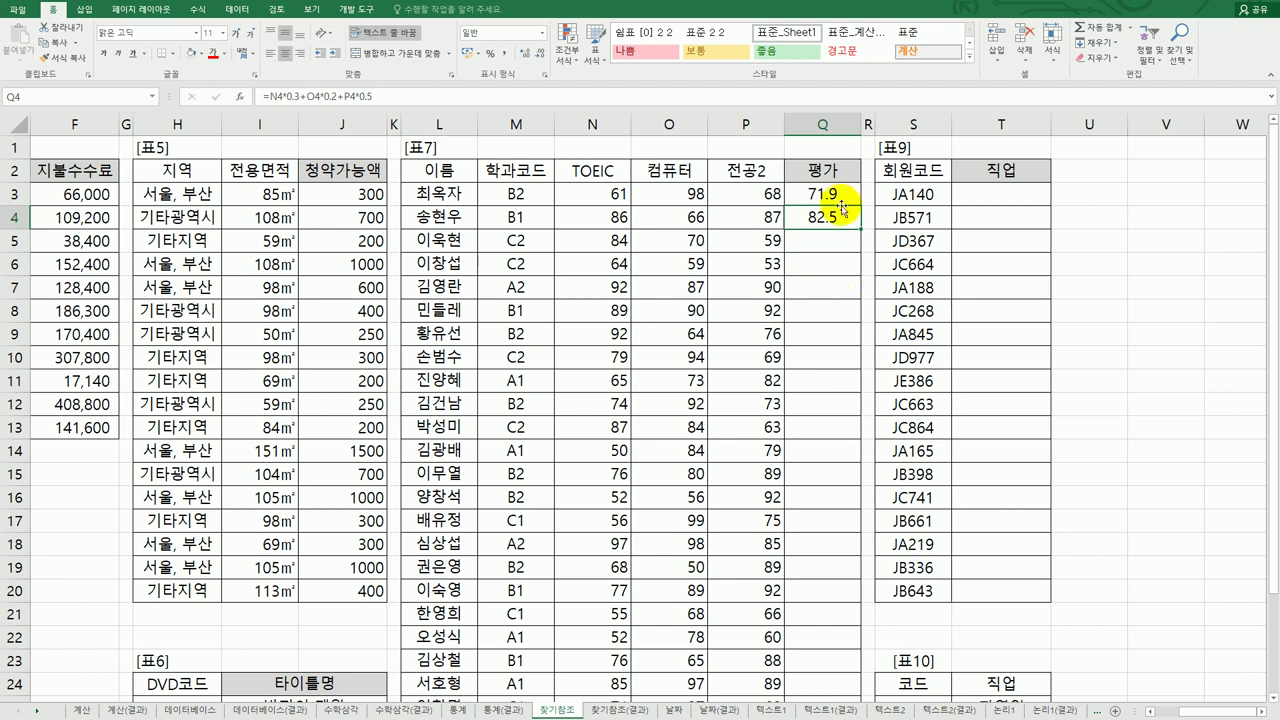
drag(861, 208, 857, 227)
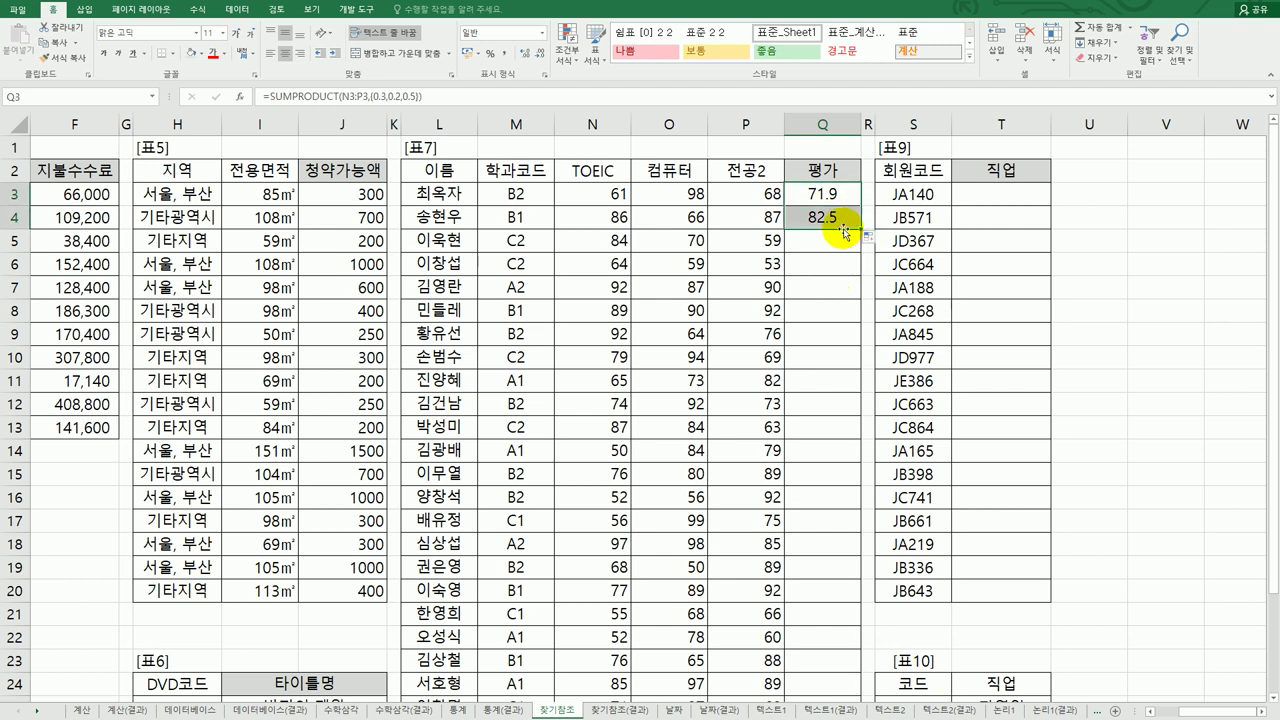
click(826, 218)
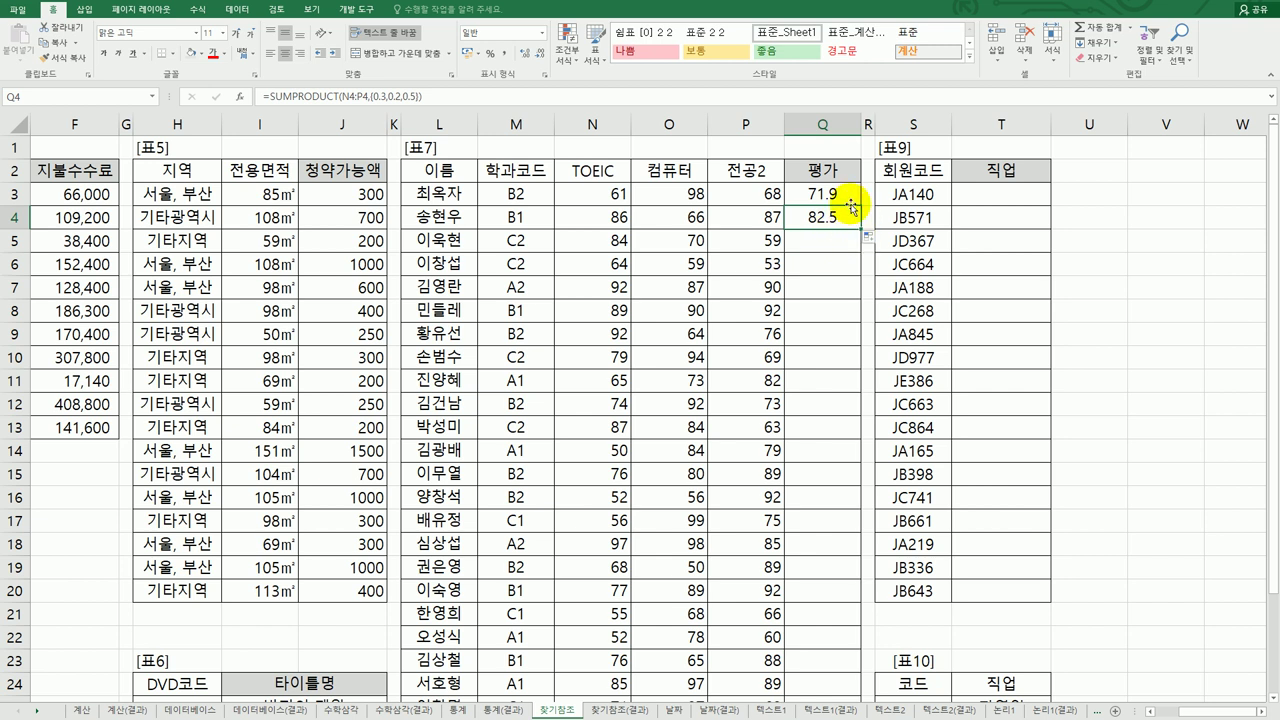
click(846, 192)
drag(852, 264, 837, 657)
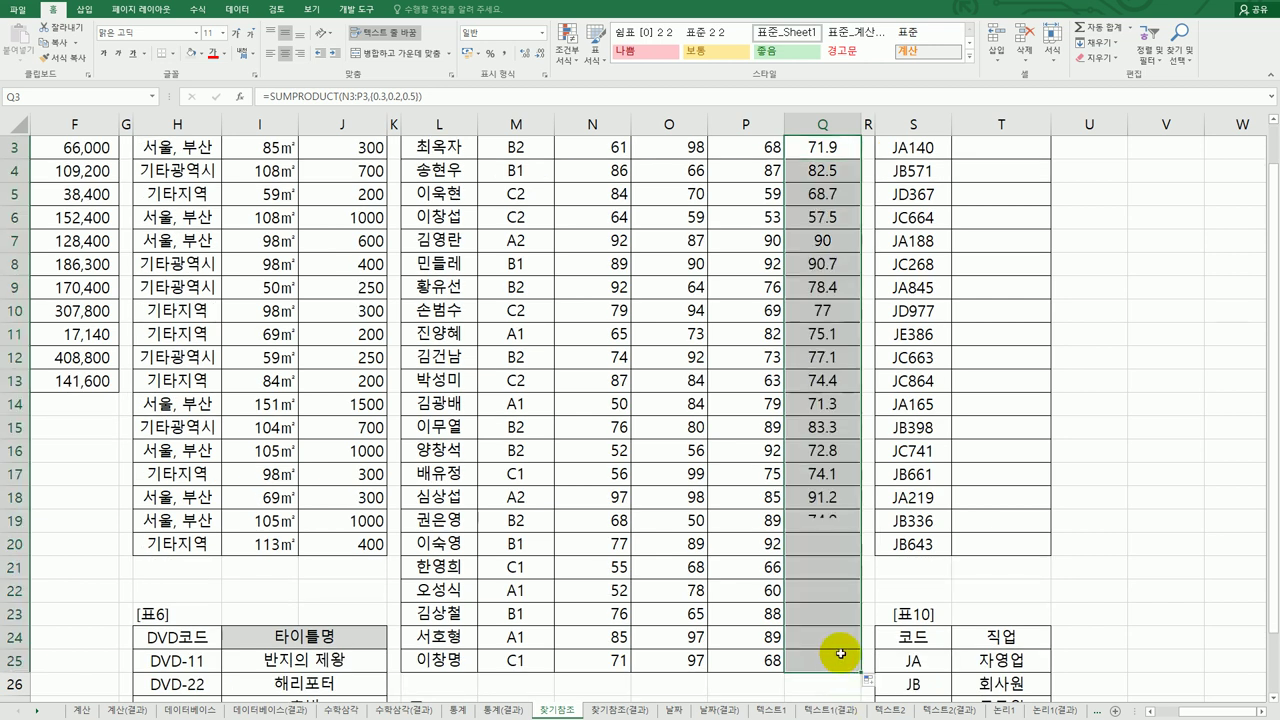
scroll(837, 657, up, 1)
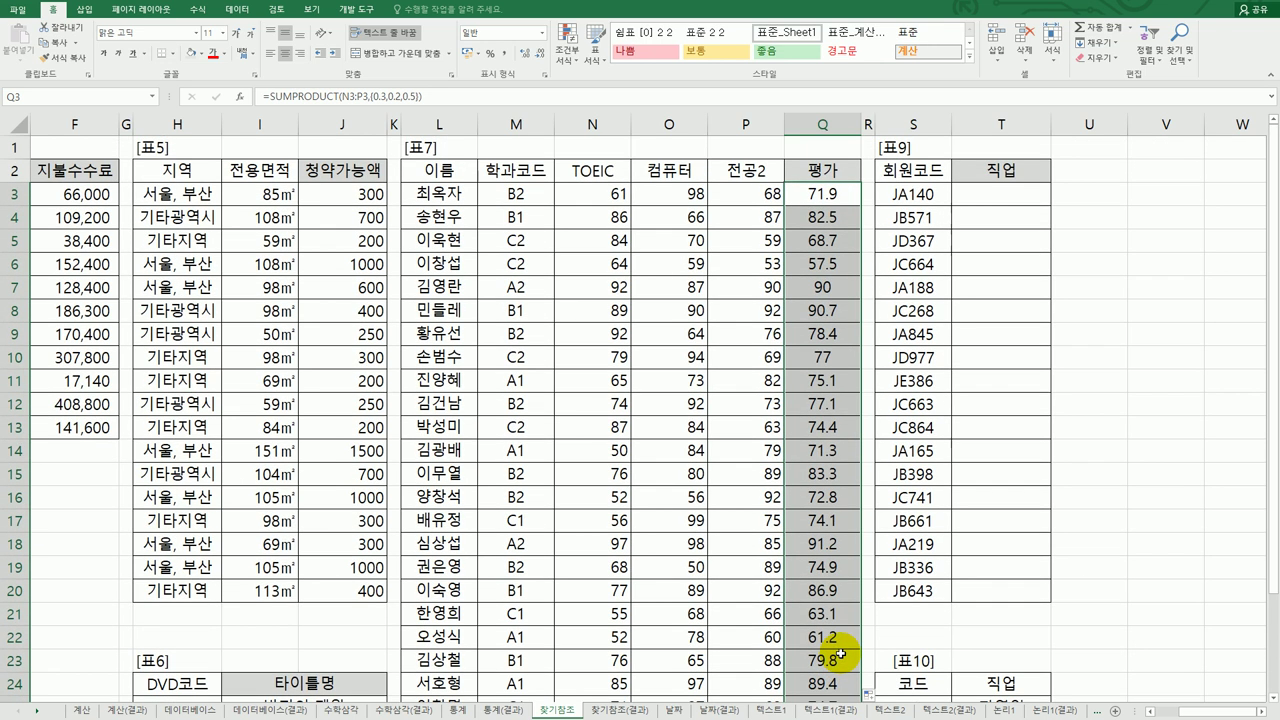
Check the 표8 평균 and 평가 rows, and wrap the SUMPRODUCT formula in Q3 in HLOOKUP as its lookup value.
click(826, 197)
scroll(823, 340, down, 8)
drag(514, 224, 811, 222)
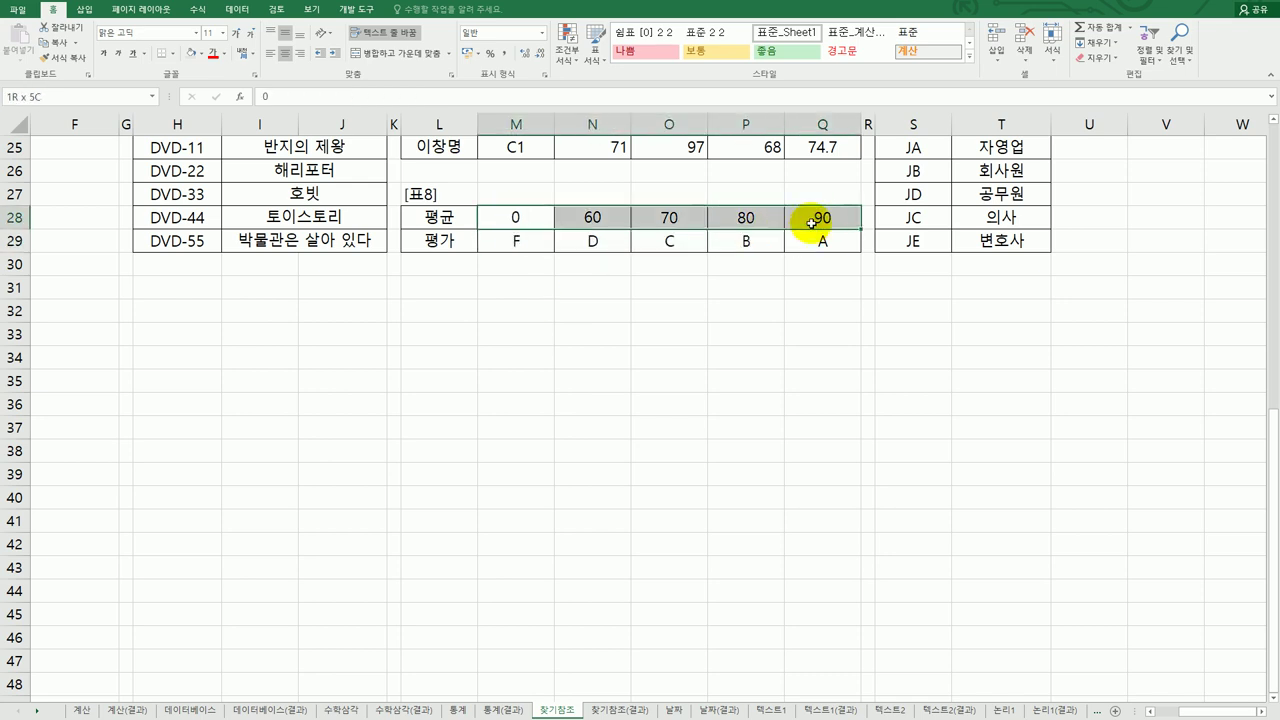
drag(535, 240, 790, 242)
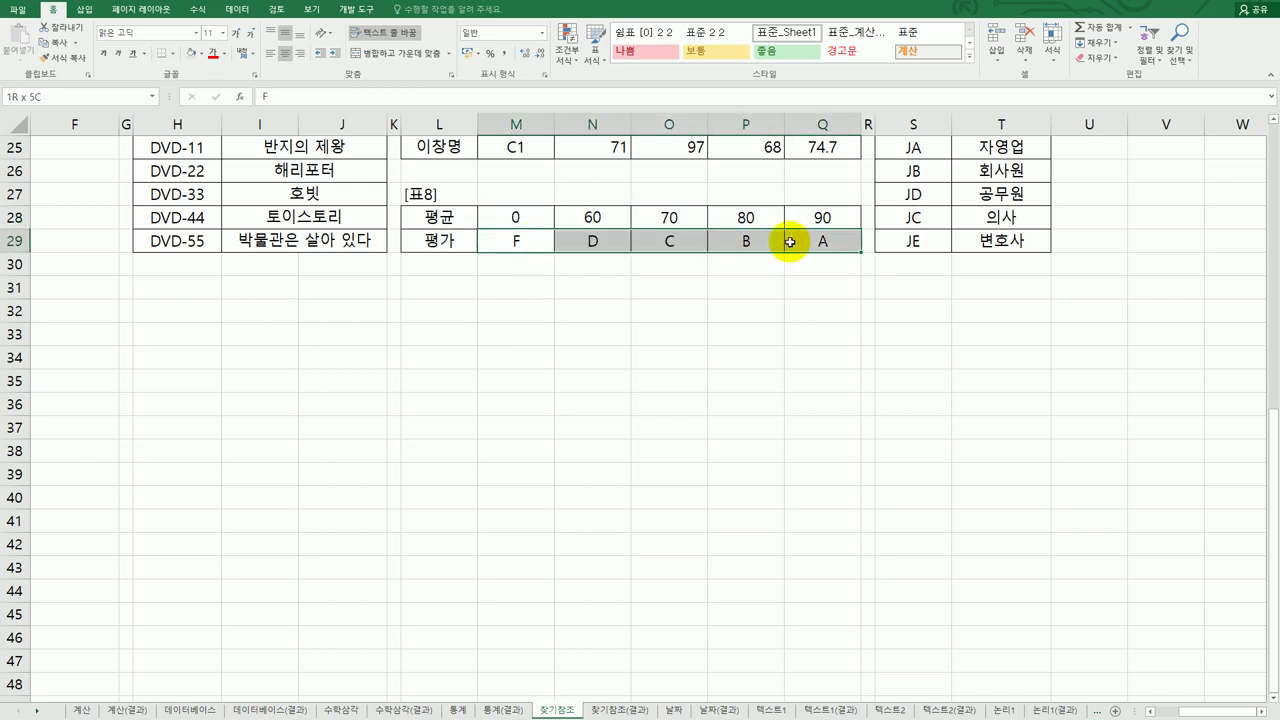
scroll(800, 290, up, 8)
click(851, 200)
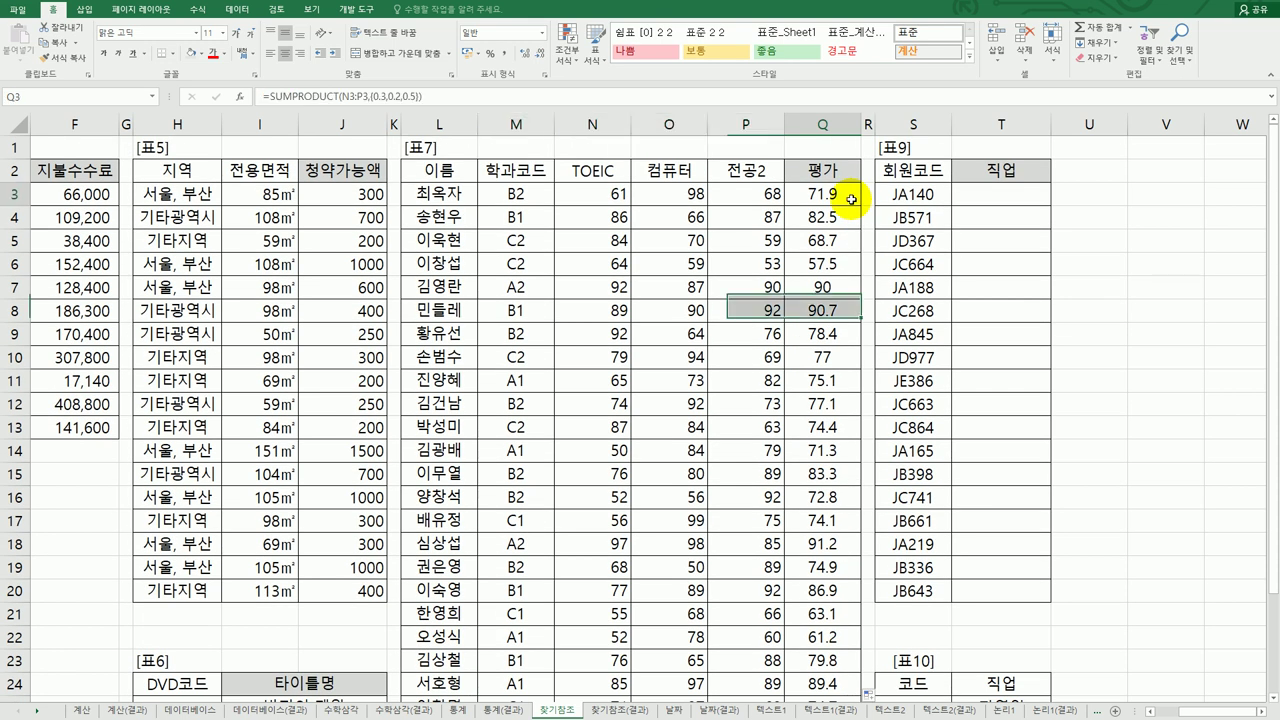
double_click(851, 200)
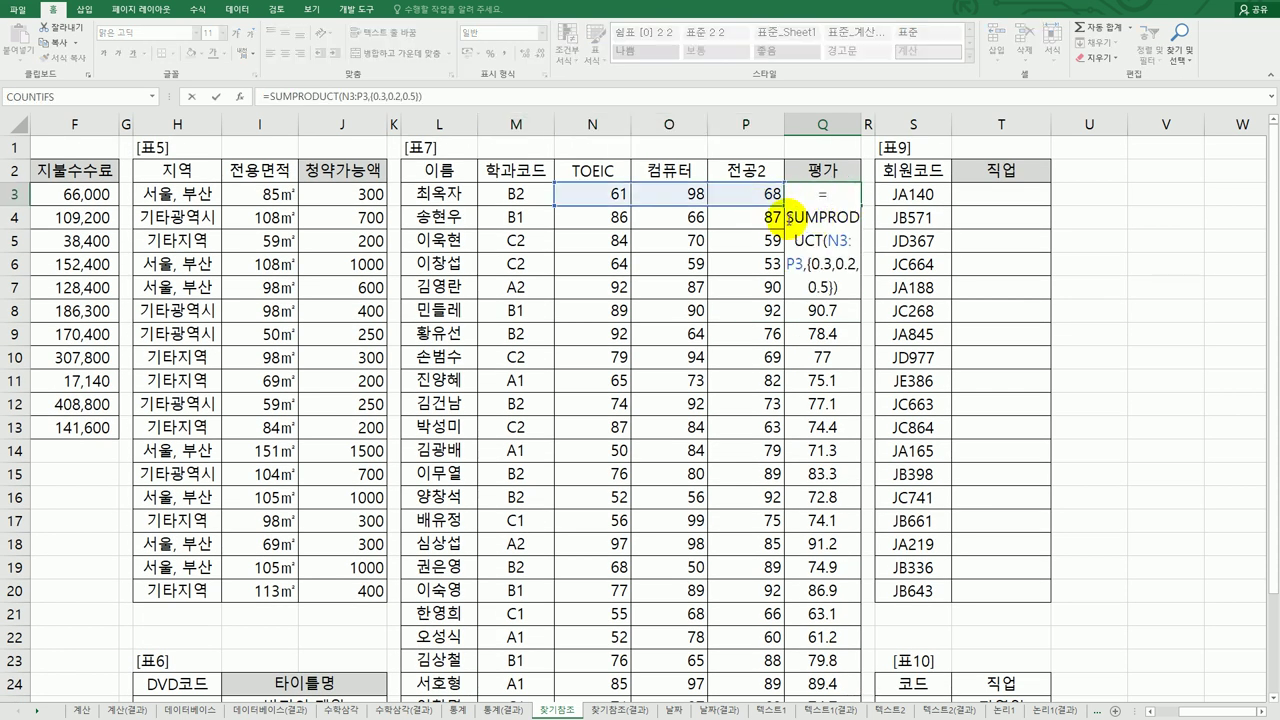
text(hl)
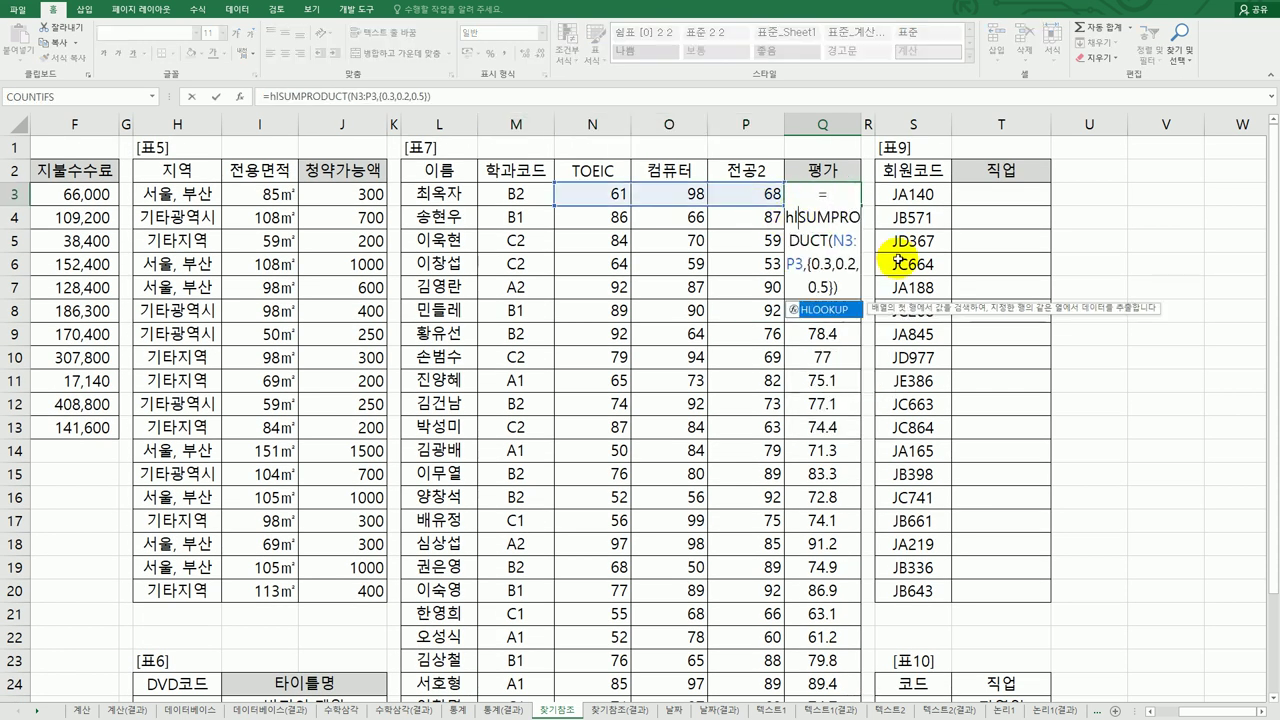
key(Tab)
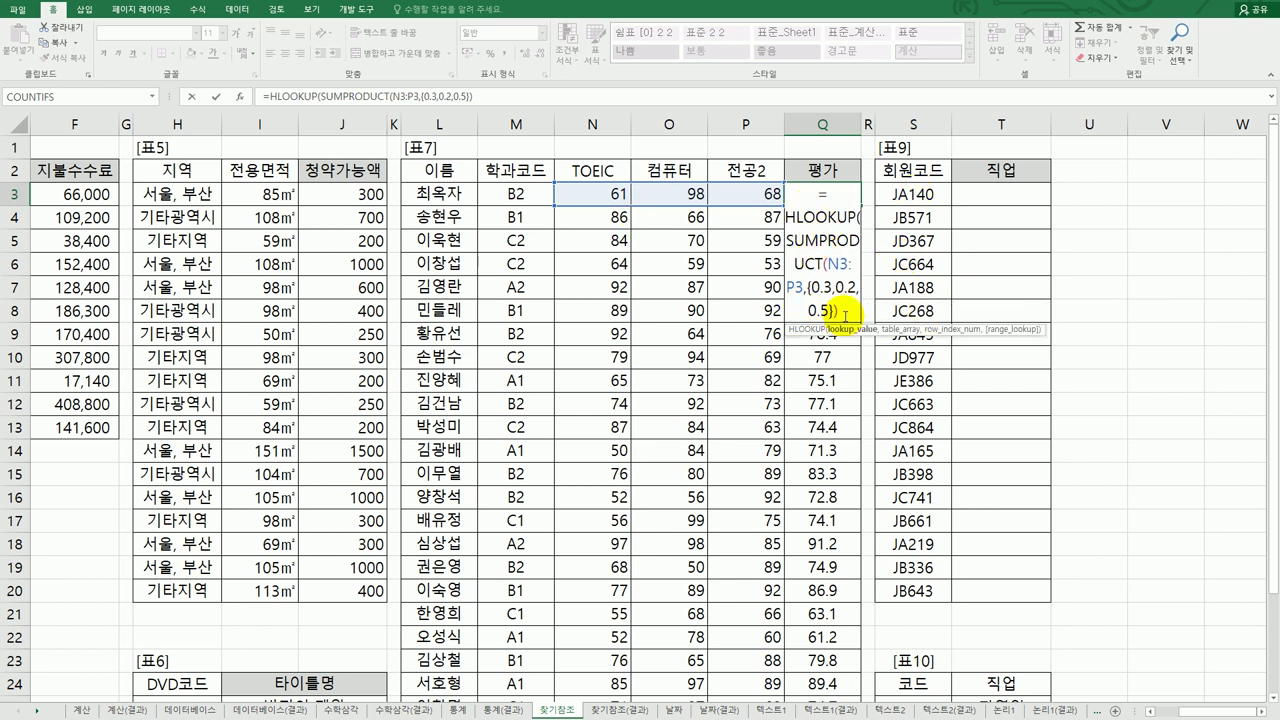
text(,)
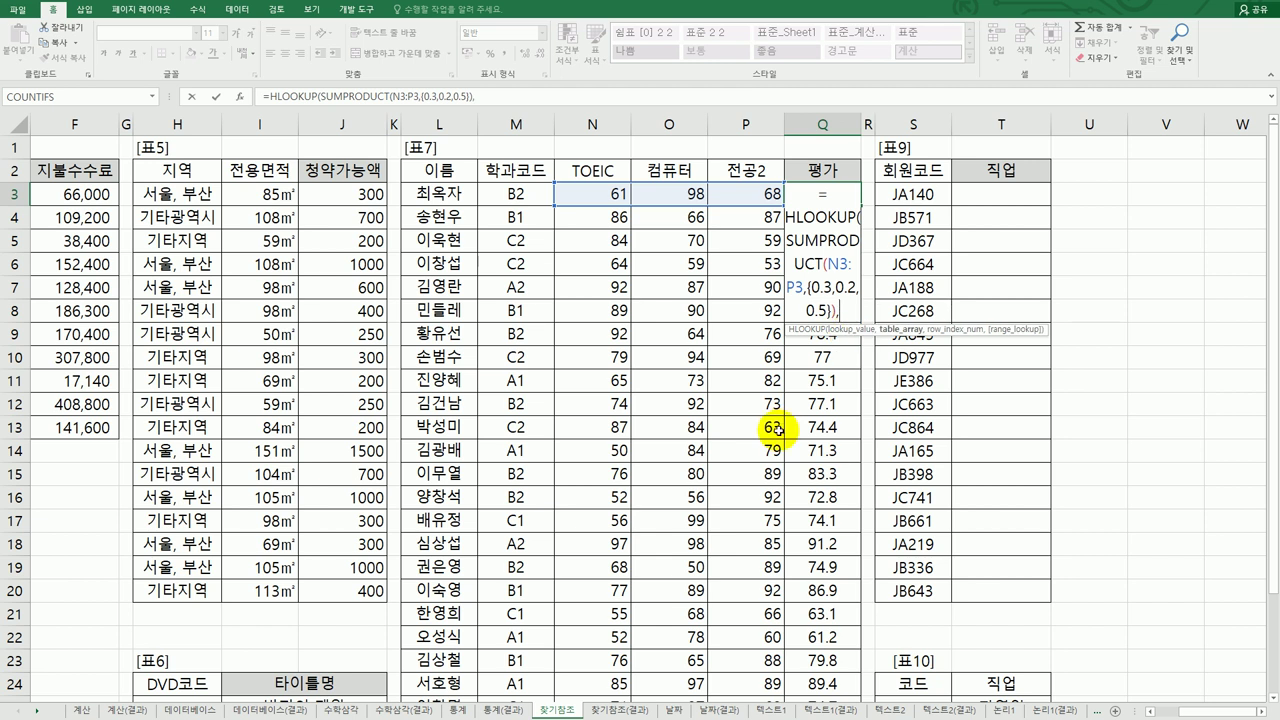
Complete the Q3 HLOOKUP formula with the absolute range $M$28:$Q$29 as the table array and 2 as the row index.
scroll(757, 440, down, 6)
drag(523, 364, 793, 376)
key(F4)
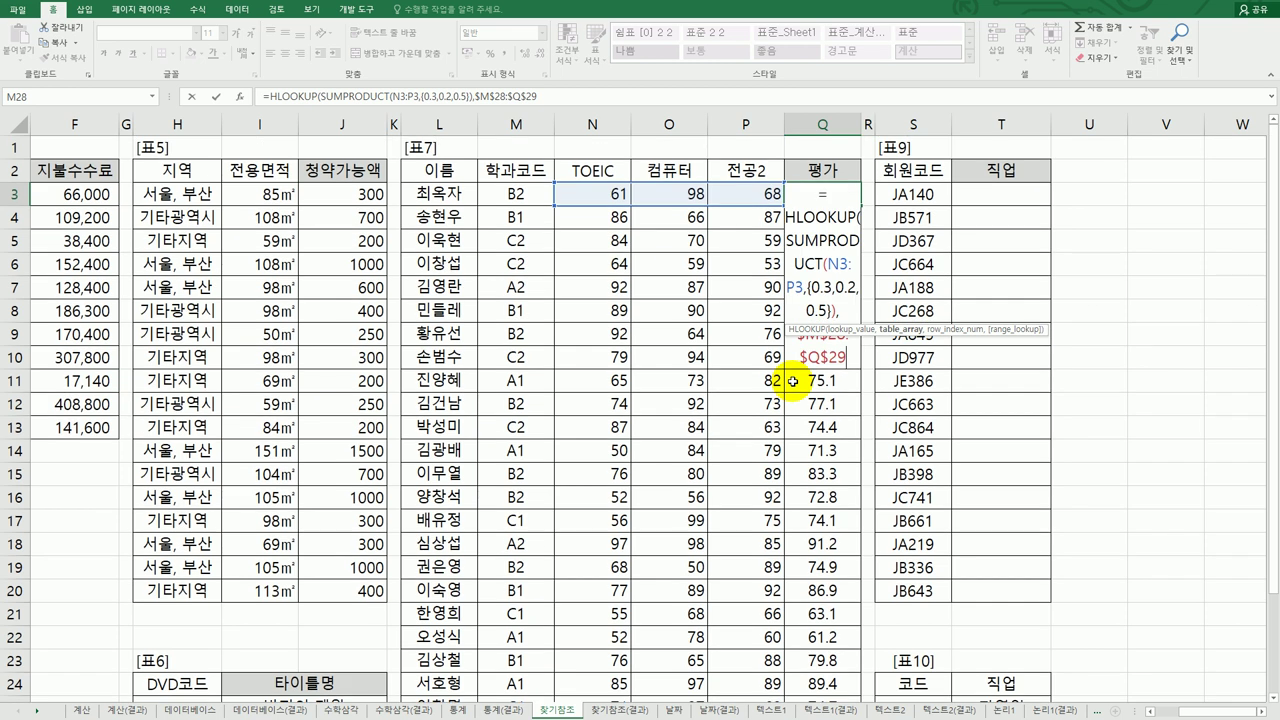
text(,)
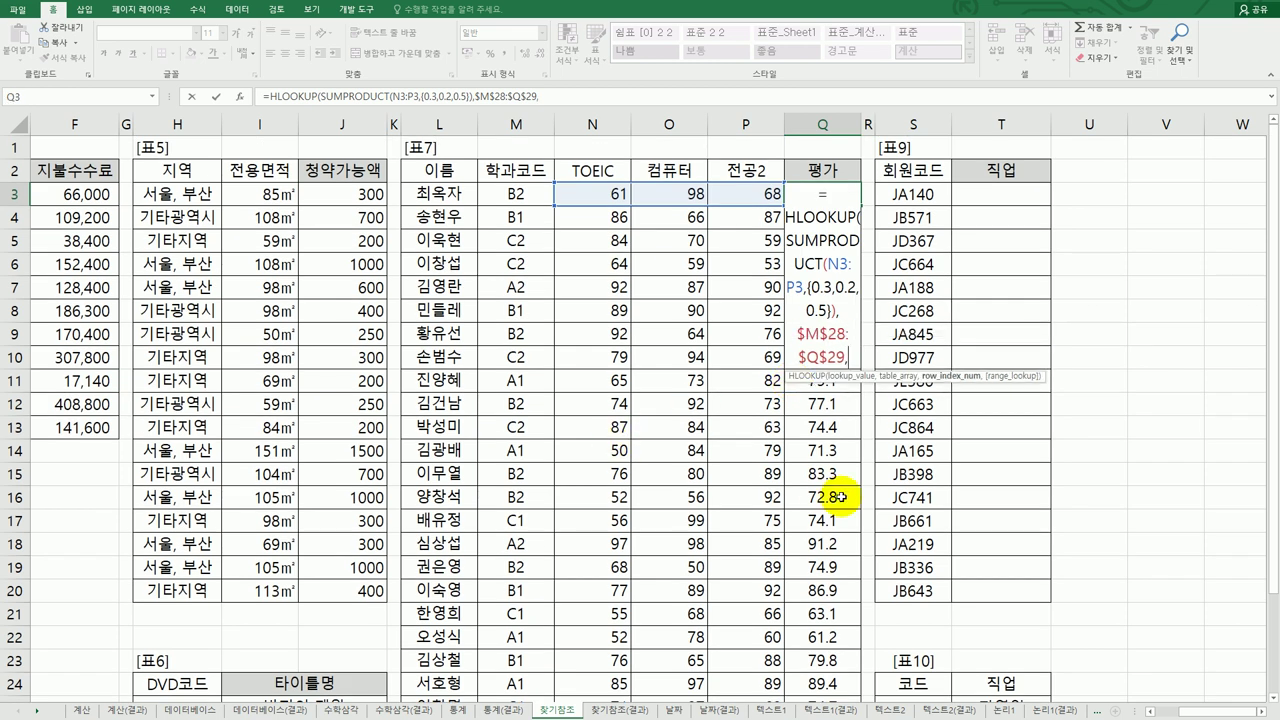
text(2)
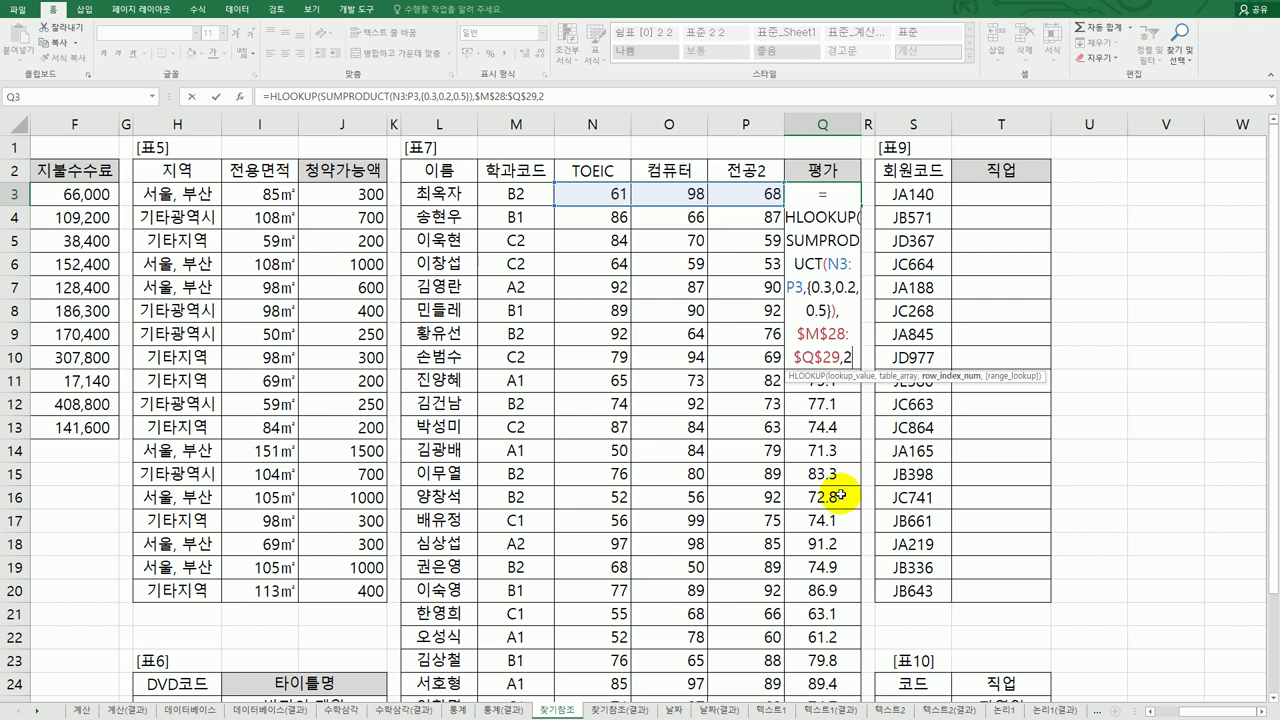
text())
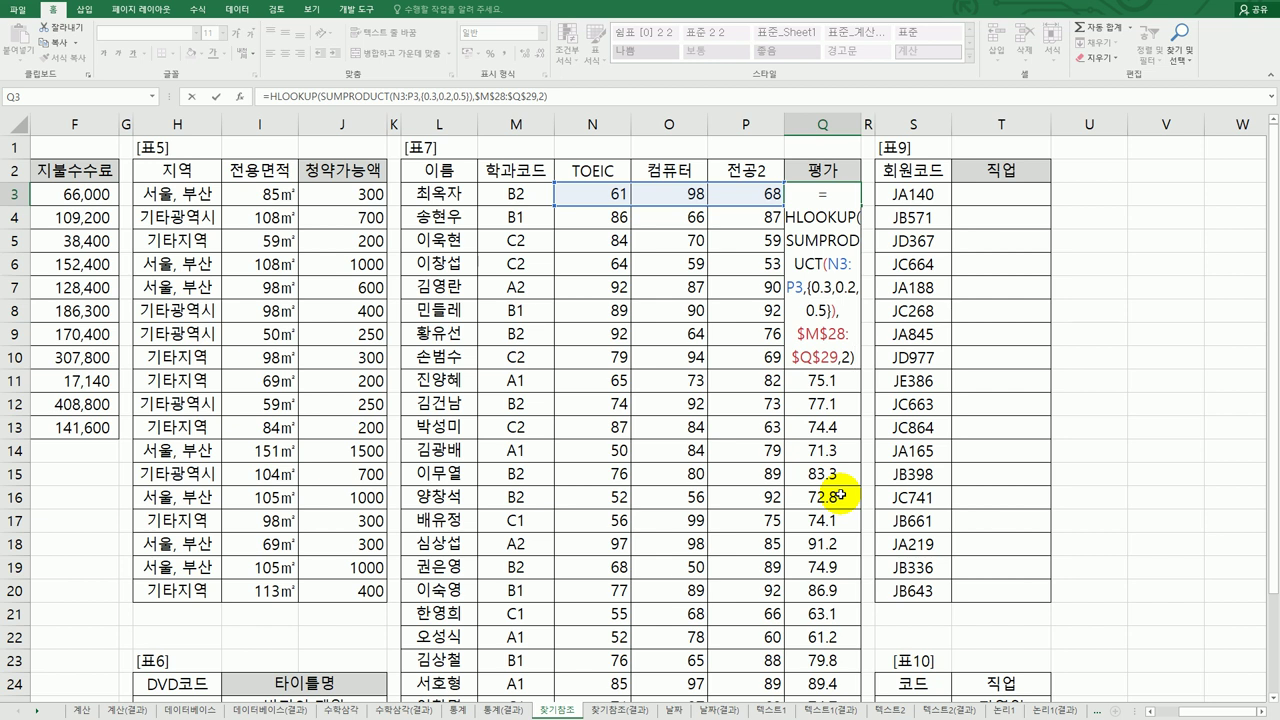
key(Return)
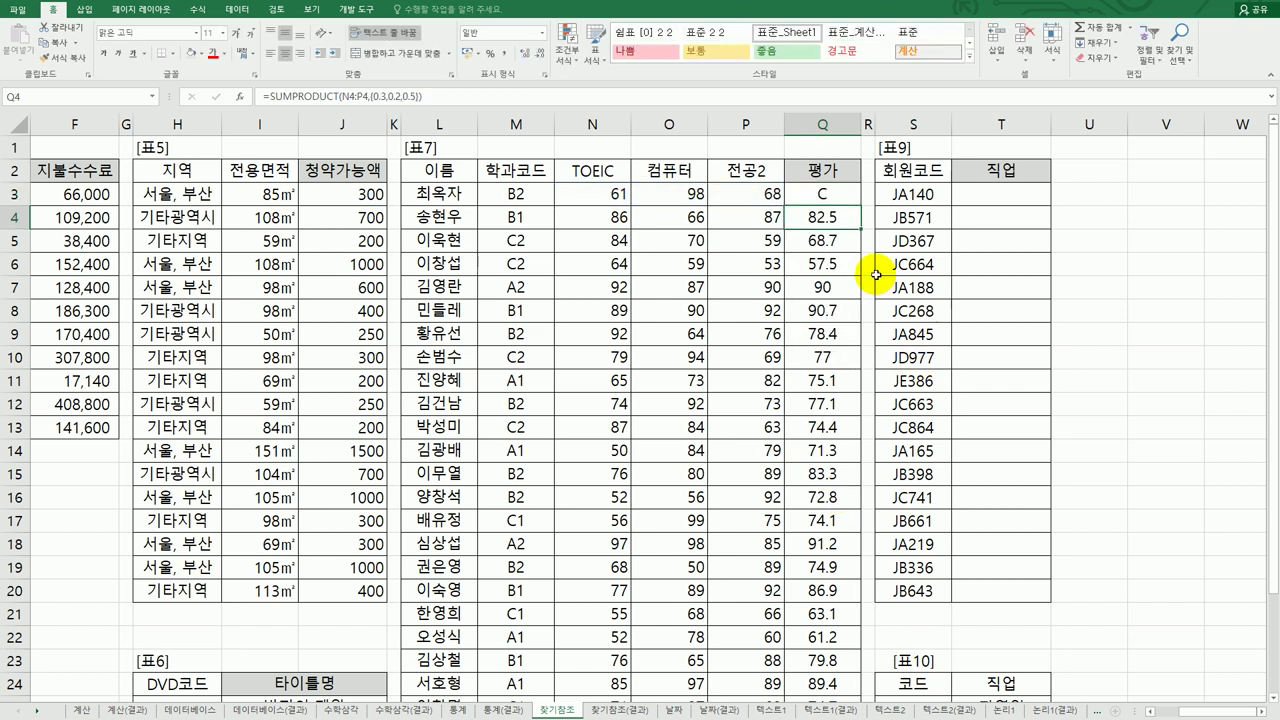
Copy the HLOOKUP formula from Q3 down the 평가 column to Q25.
click(851, 195)
mouse_move(851, 195)
mouse_down()
mouse_move(855, 655)
mouse_move(828, 715)
mouse_move(830, 662)
mouse_up()
key(ctrl+d)
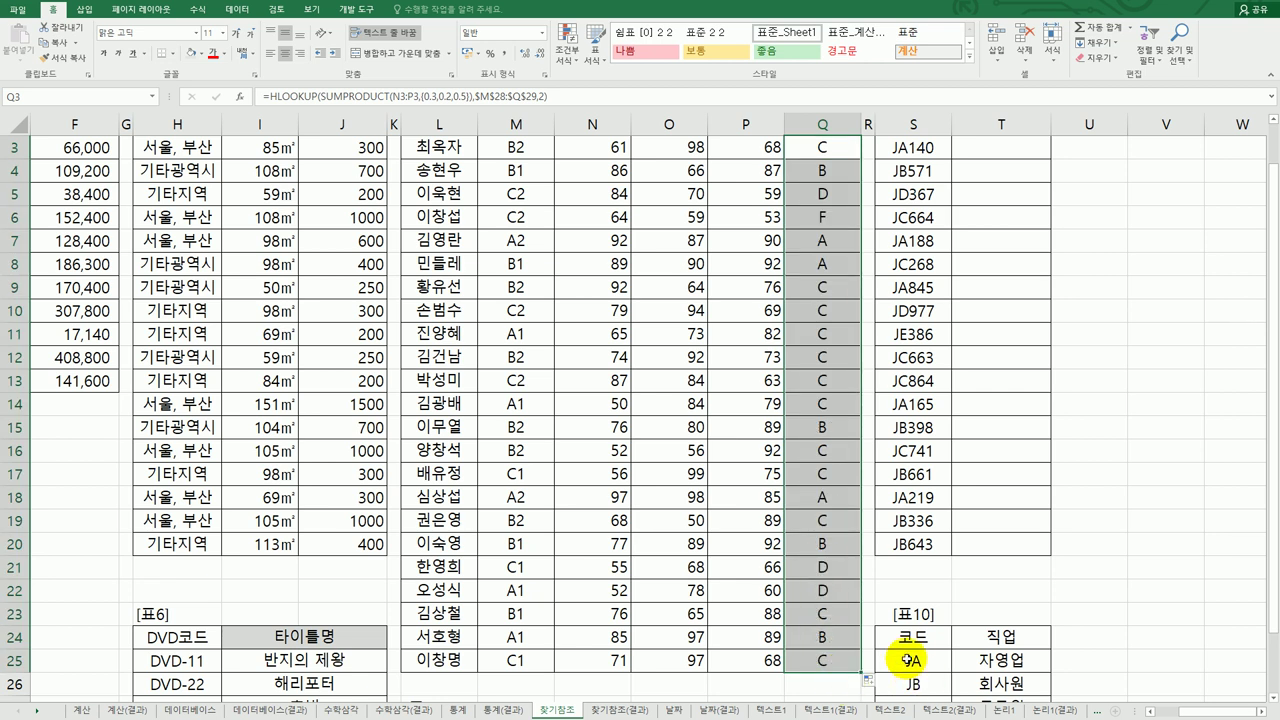
scroll(888, 653, down, 4)
scroll(888, 653, up, 5)
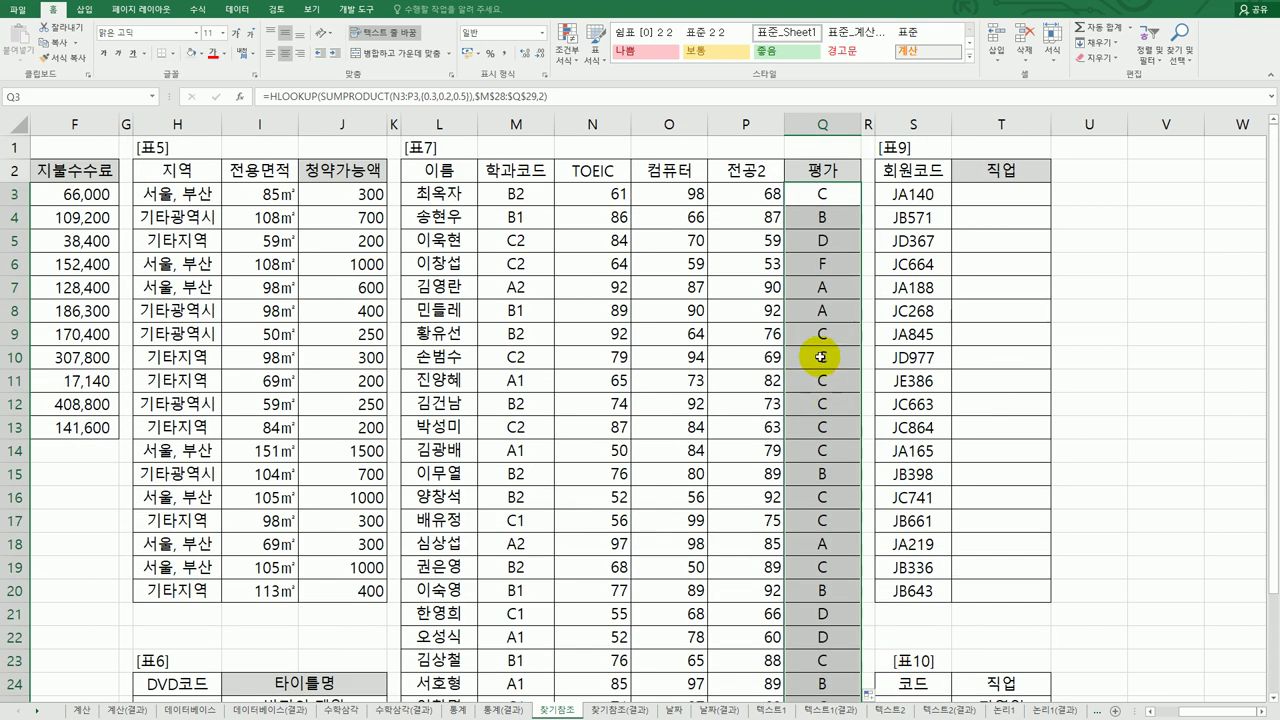
Review the lookup value, table array and row index of Q3's HLOOKUP in its function arguments, and inspect the copied formula in Q4.
click(828, 196)
double_click(828, 196)
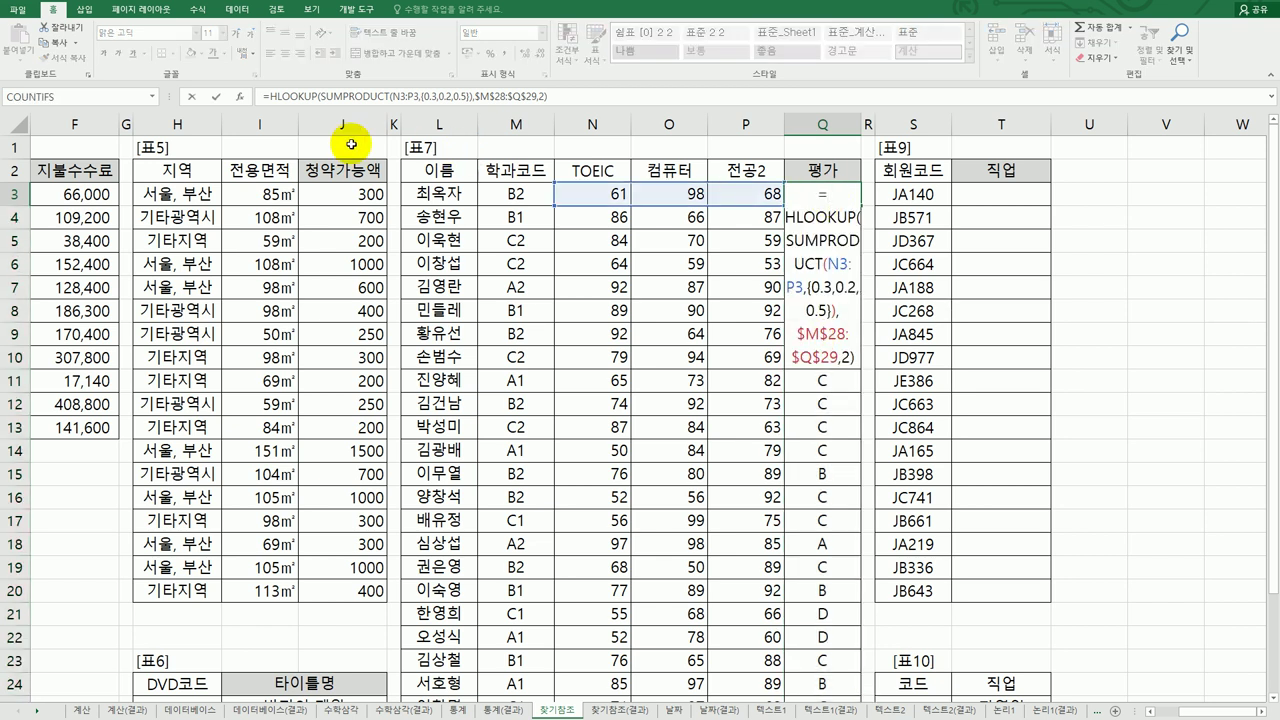
click(241, 101)
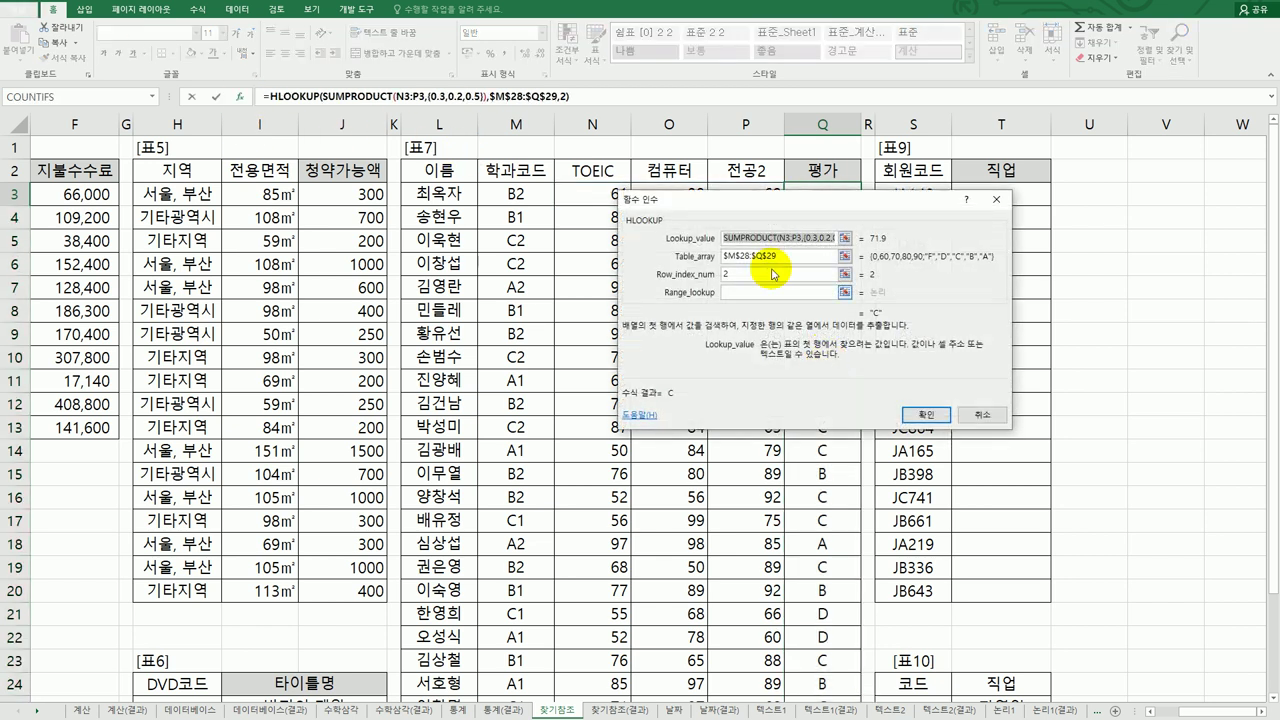
click(814, 257)
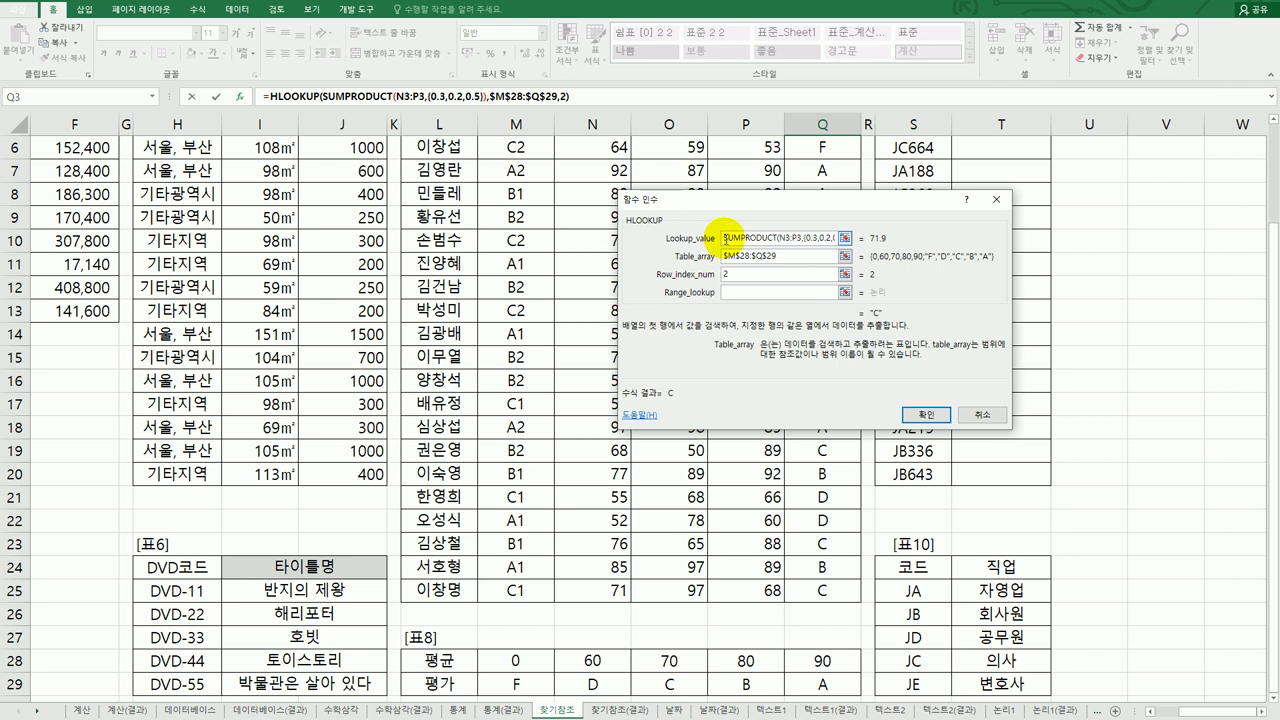
drag(802, 256, 707, 257)
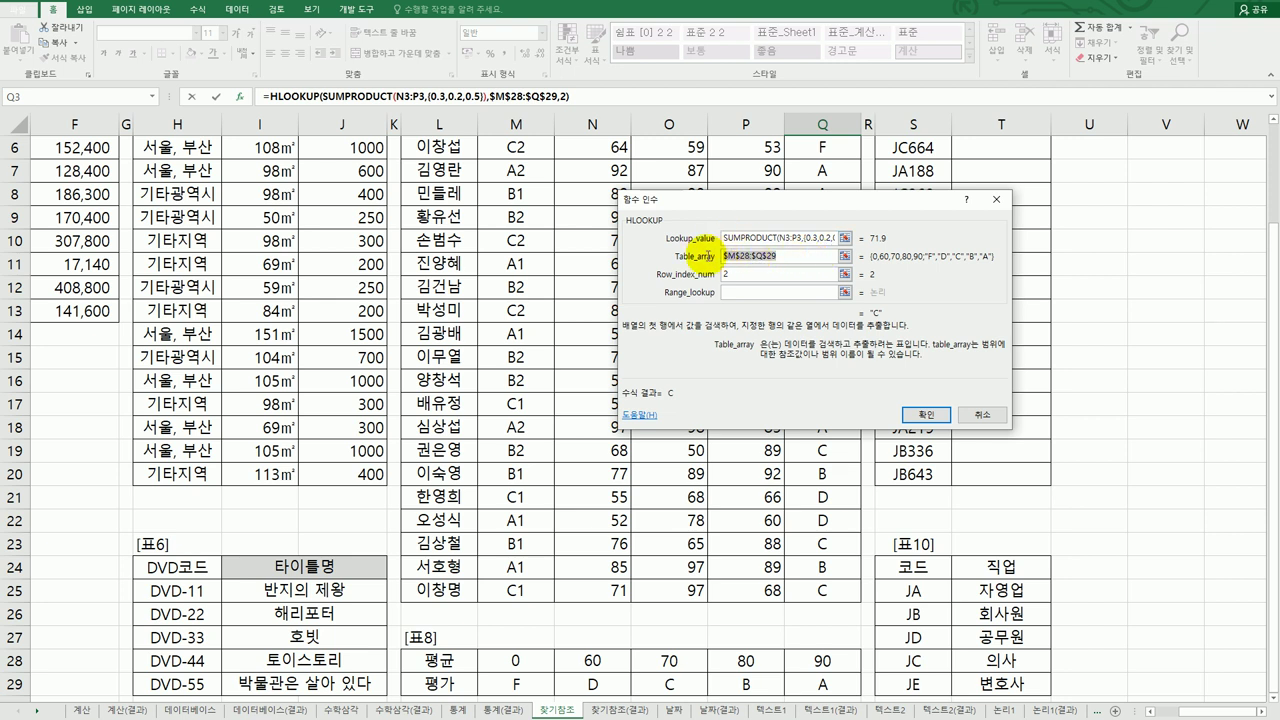
click(727, 274)
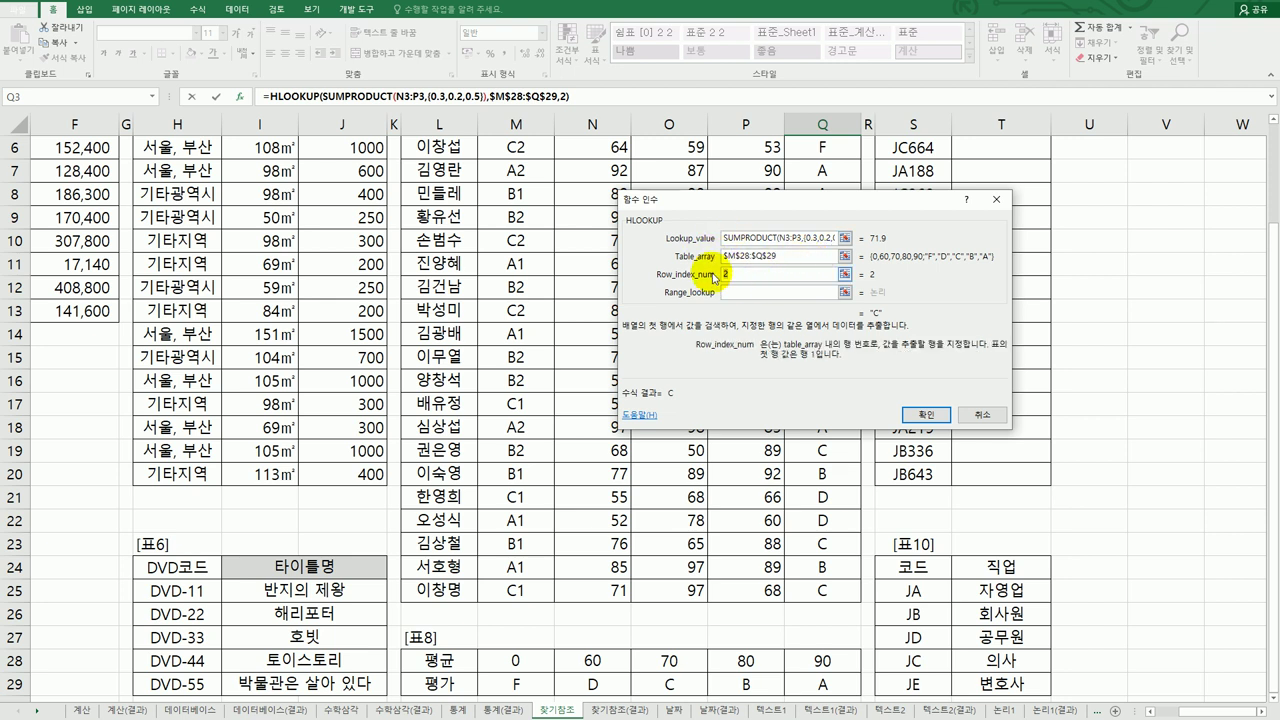
click(970, 416)
scroll(970, 416, up, 1)
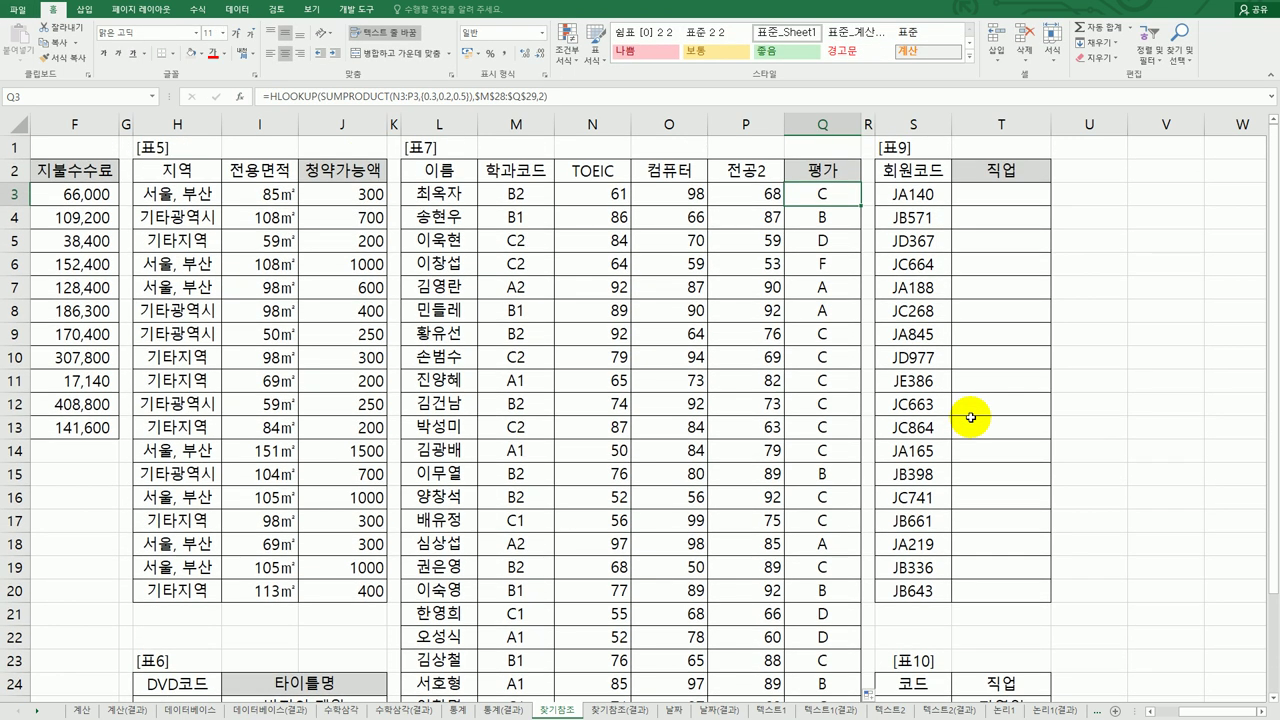
click(837, 222)
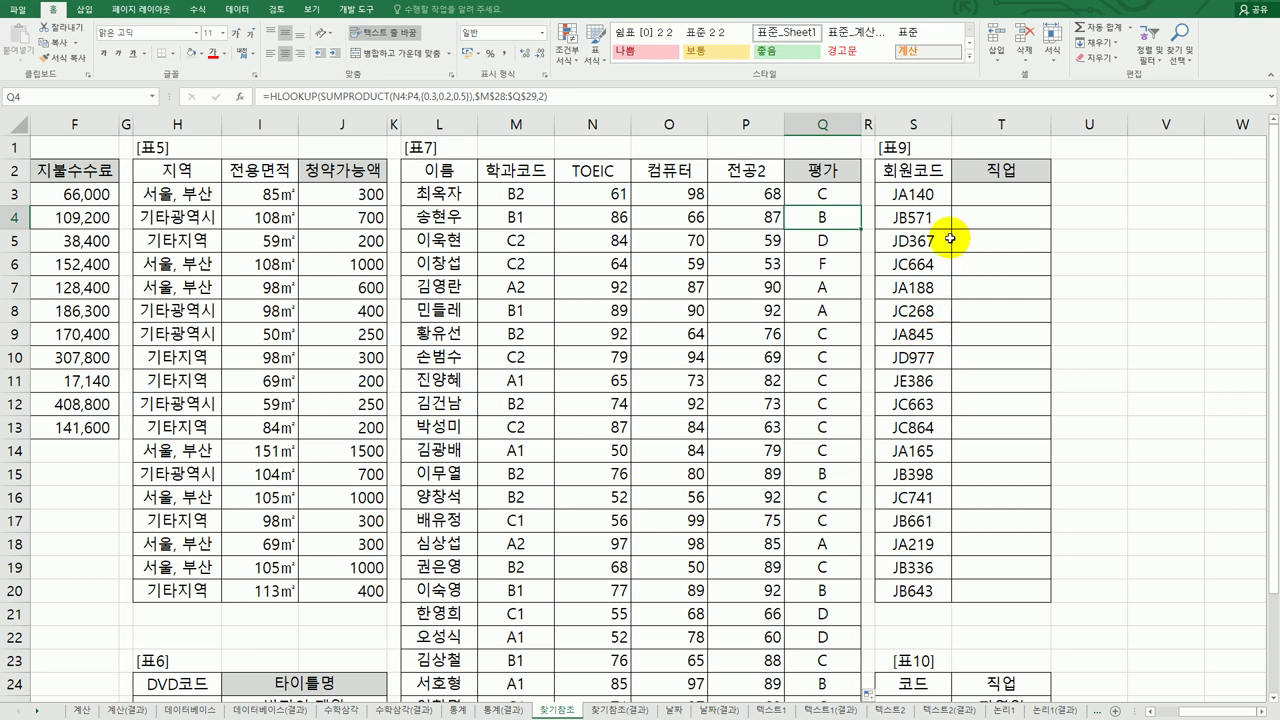
Compare the 회원코드 and 직업 columns of 표9 with the 코드 and 직업 entries of 표10.
click(1003, 196)
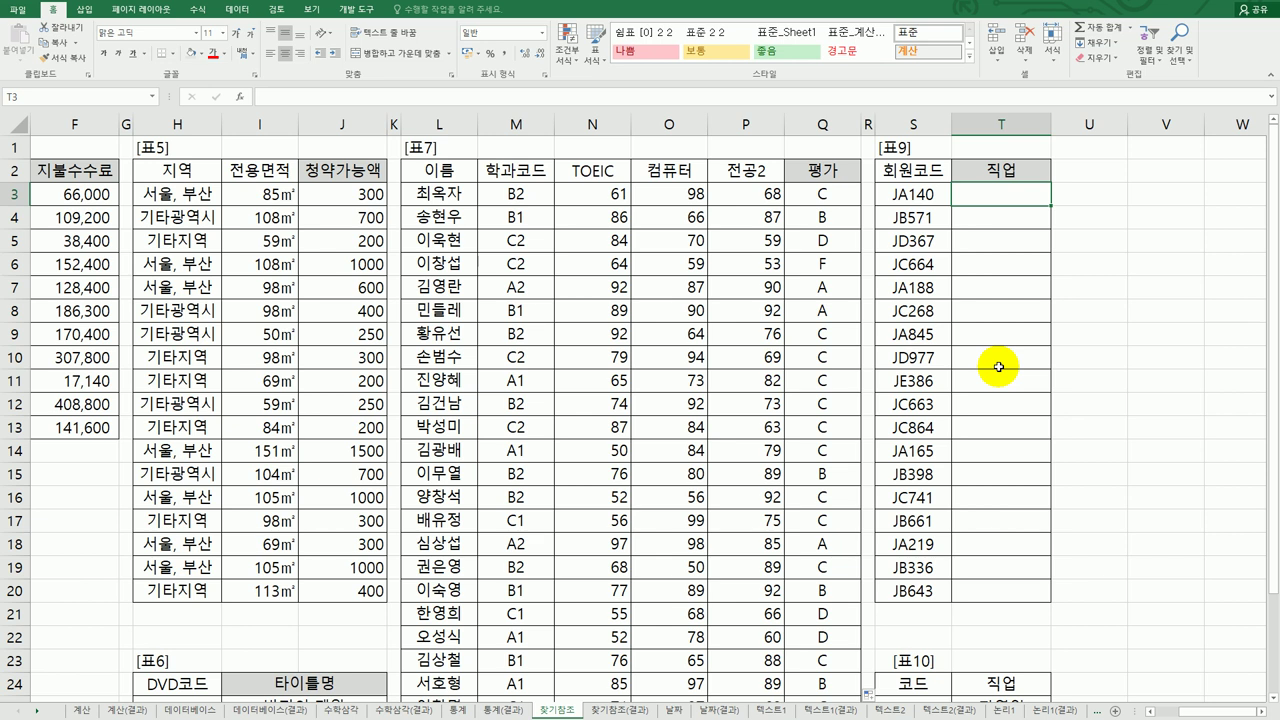
scroll(999, 375, down, 4)
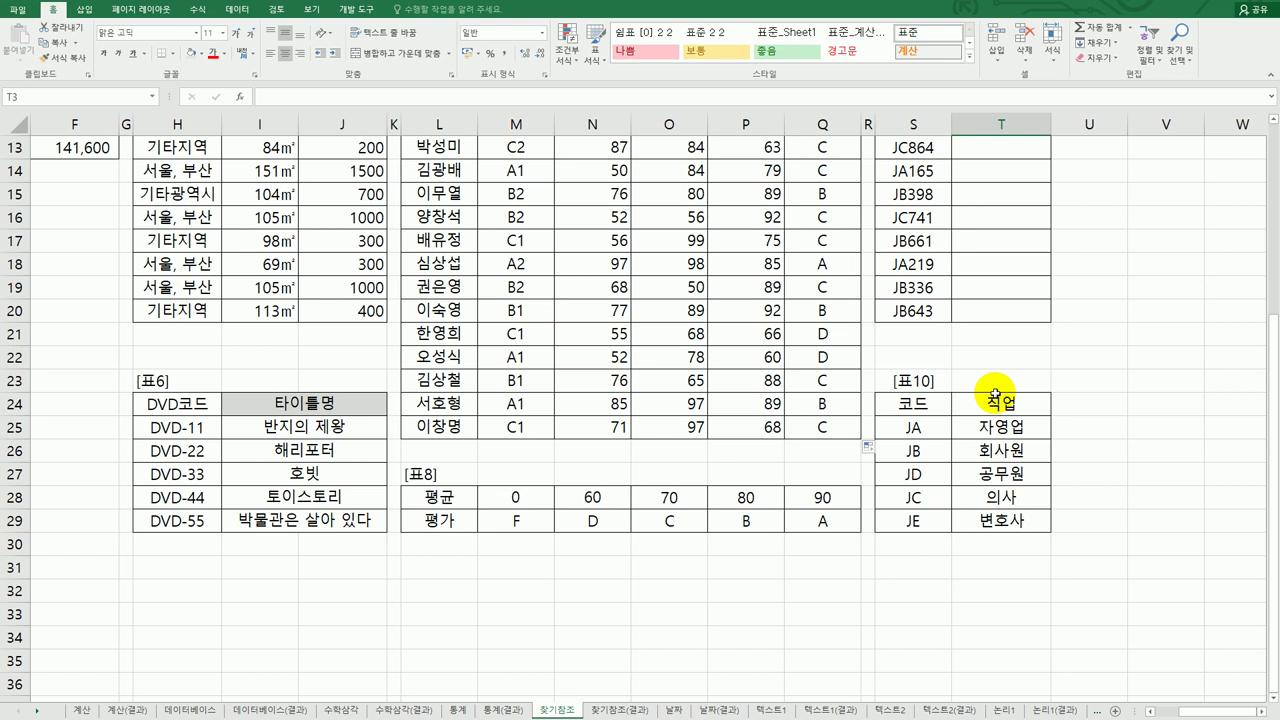
scroll(996, 393, up, 2)
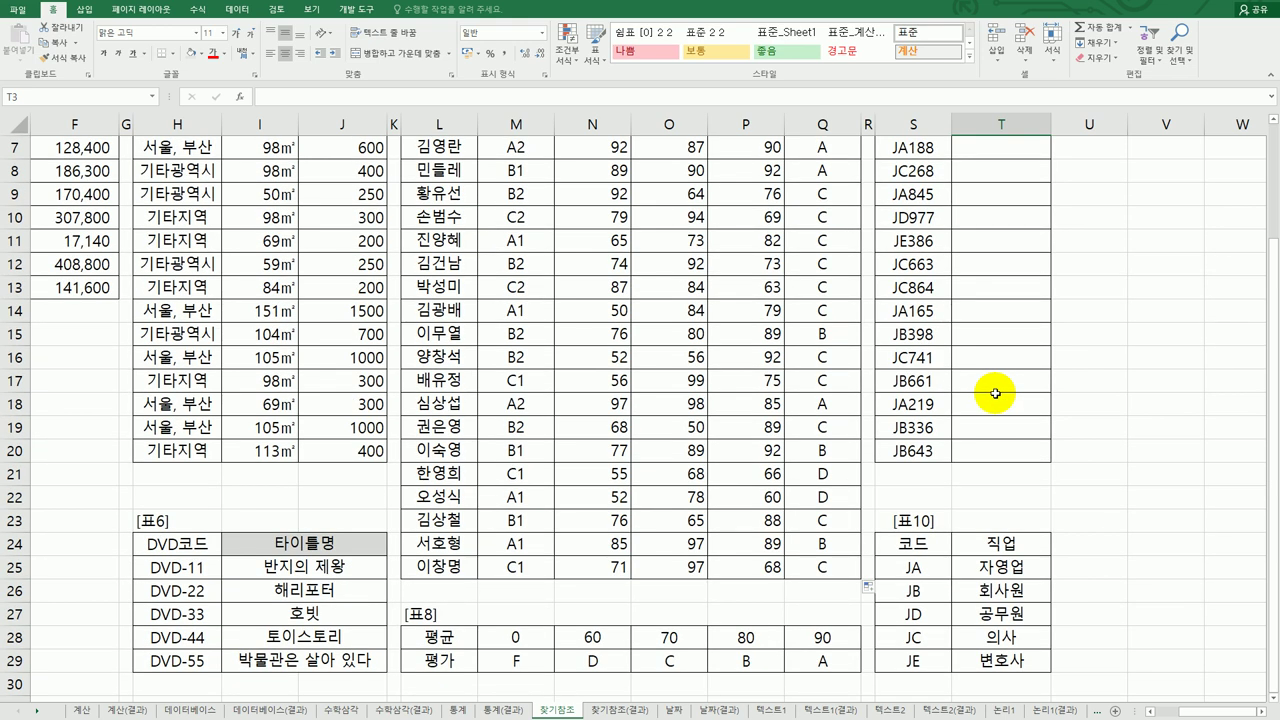
scroll(996, 393, up, 2)
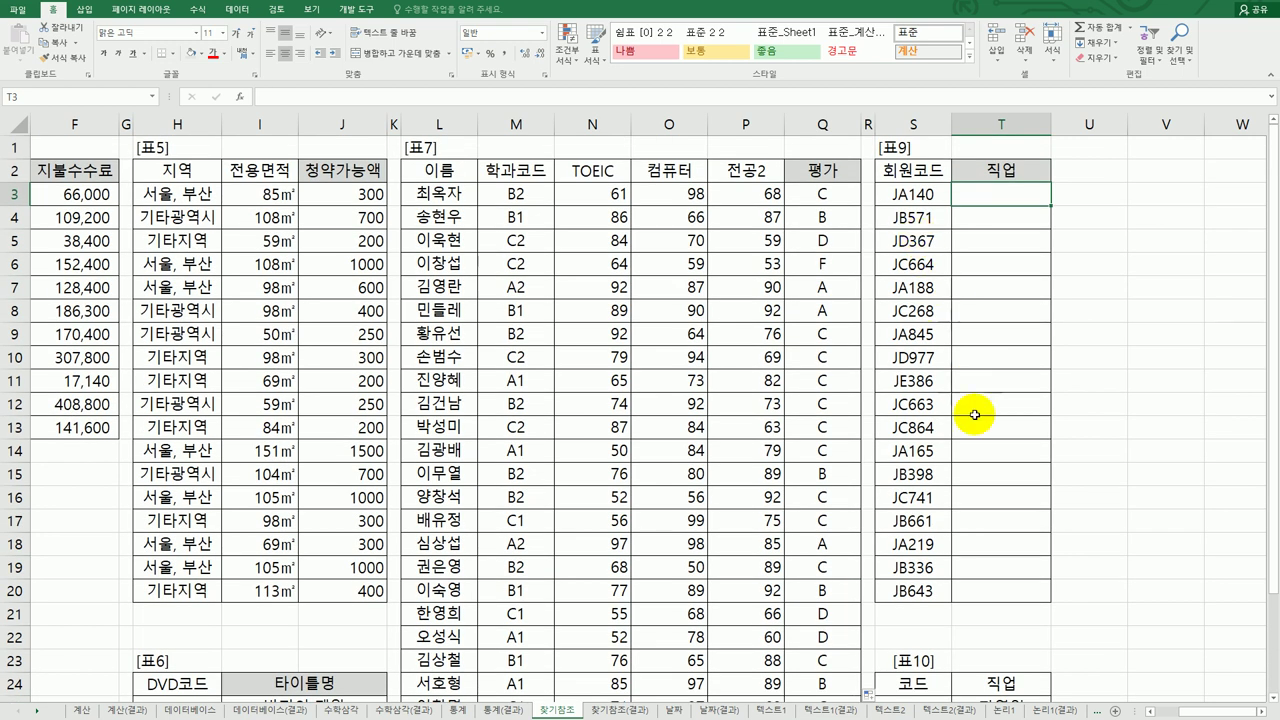
scroll(960, 387, down, 4)
click(1004, 427)
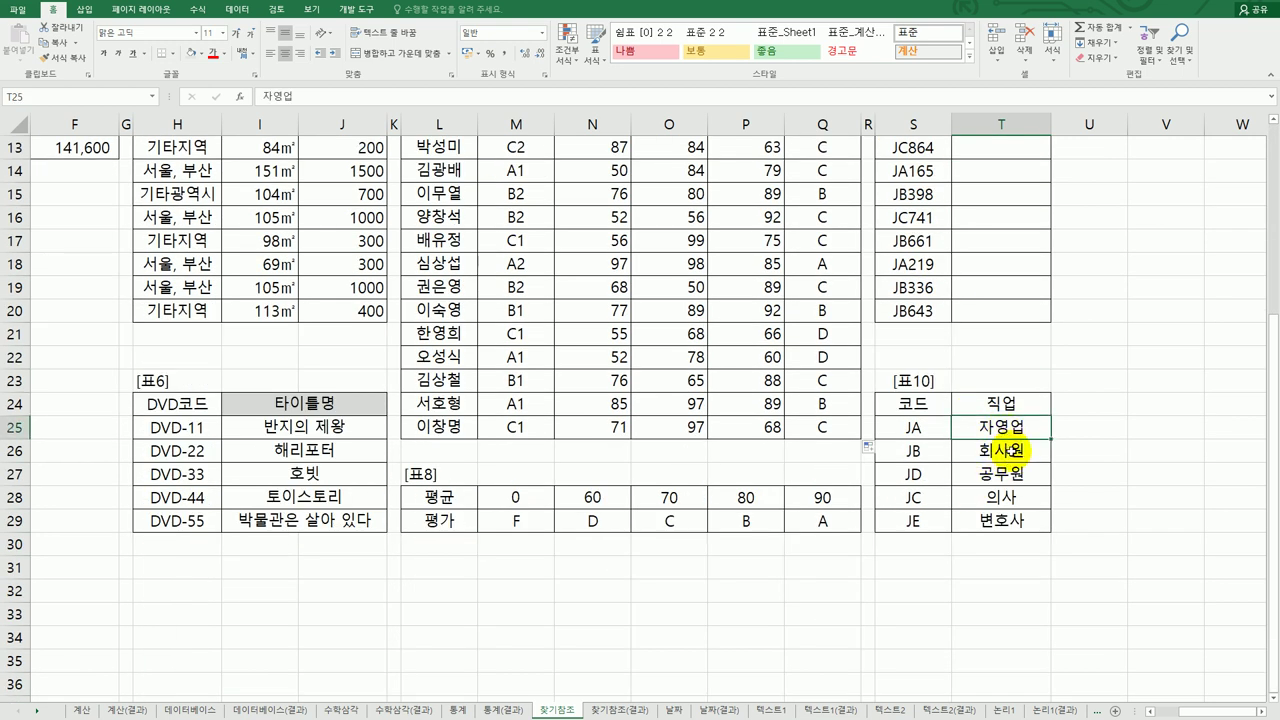
scroll(1004, 450, up, 4)
click(991, 201)
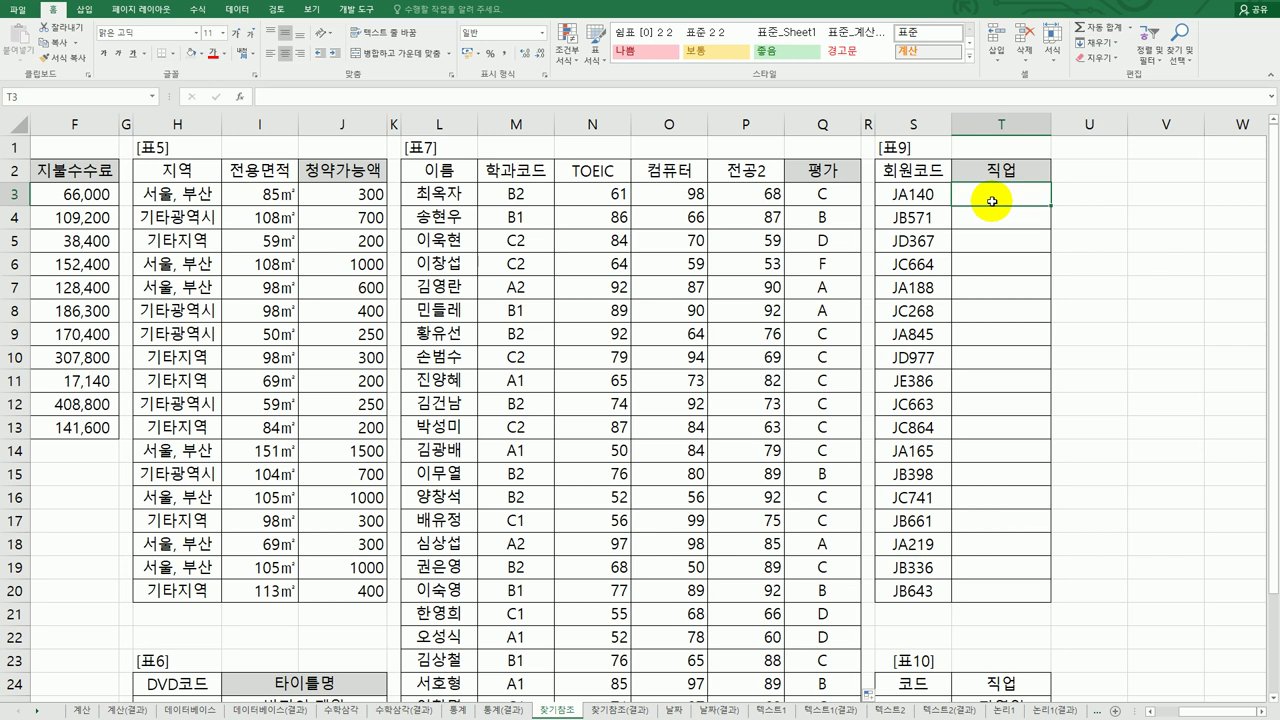
scroll(991, 201, down, 4)
drag(930, 427, 983, 527)
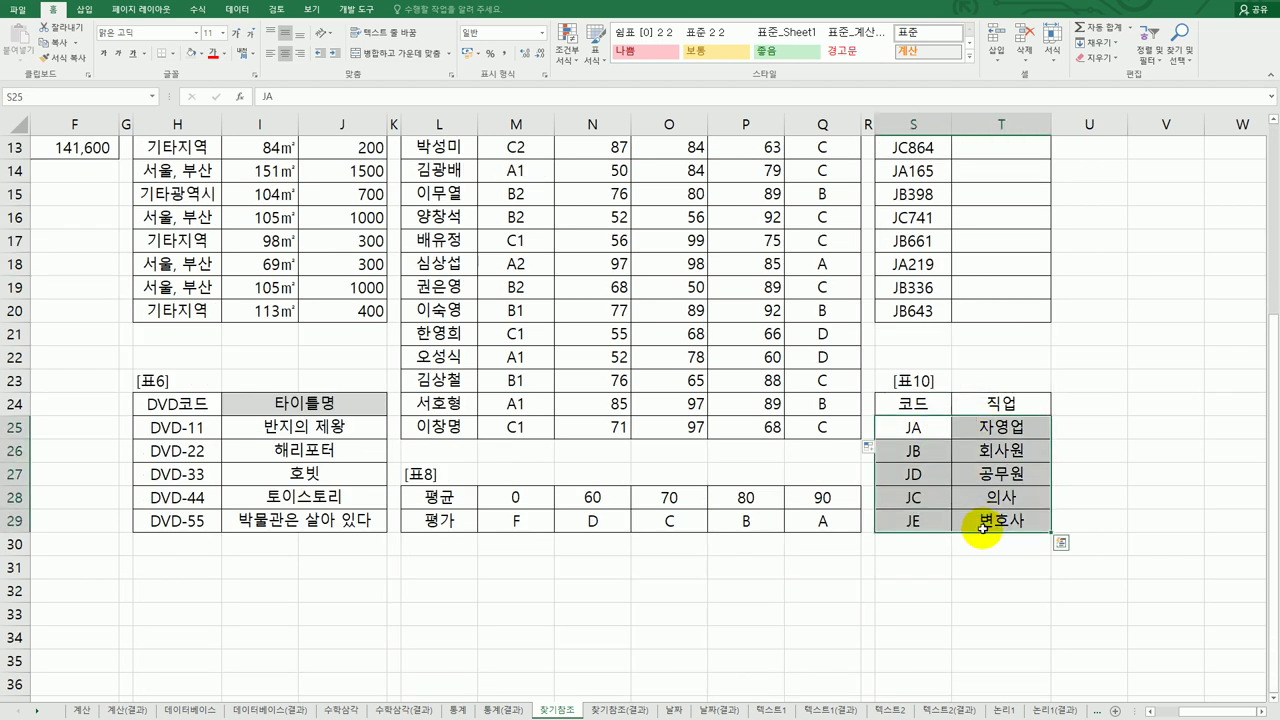
scroll(983, 529, up, 4)
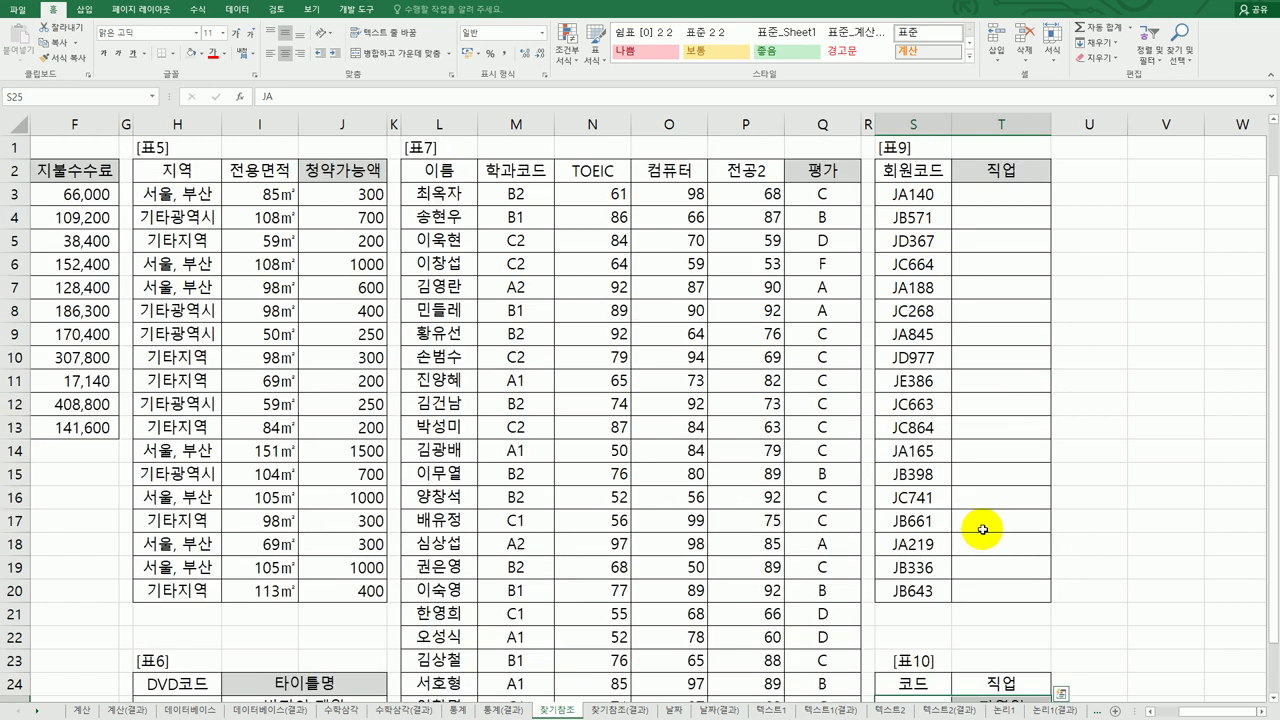
Start a VLOOKUP formula in T3 with LEFT(S3,2) as its lookup value.
click(976, 193)
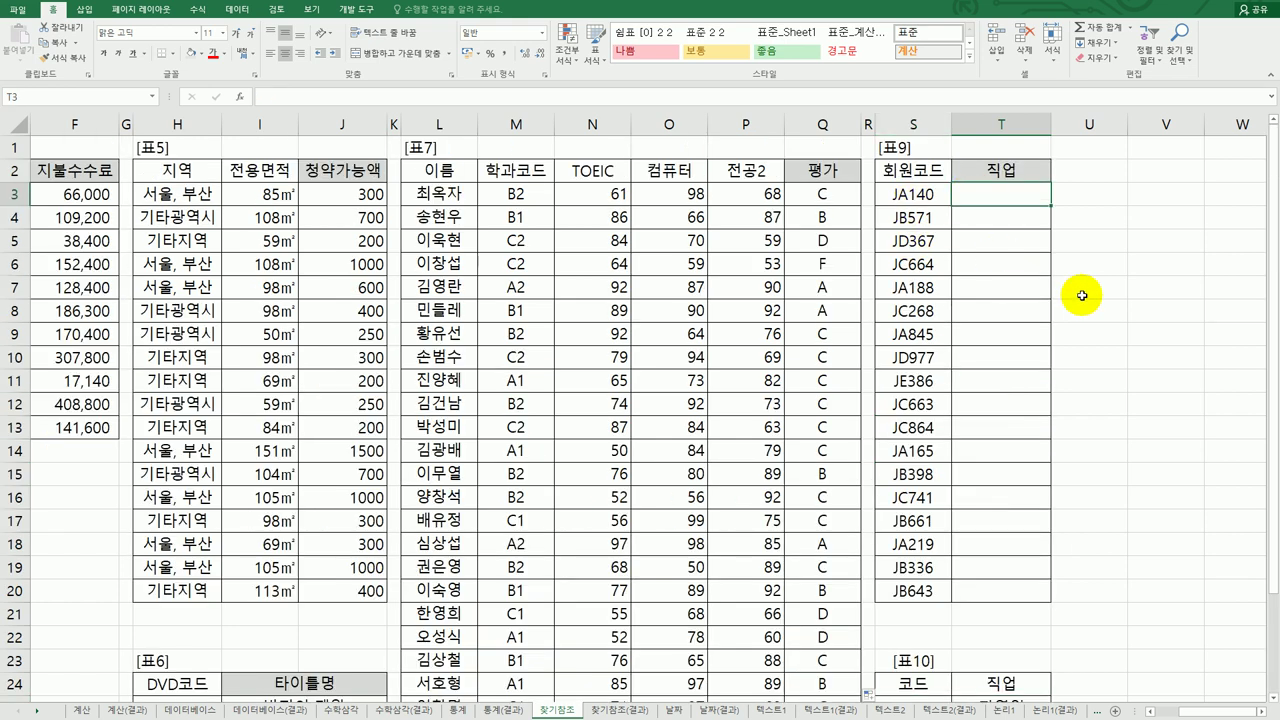
text(=vl)
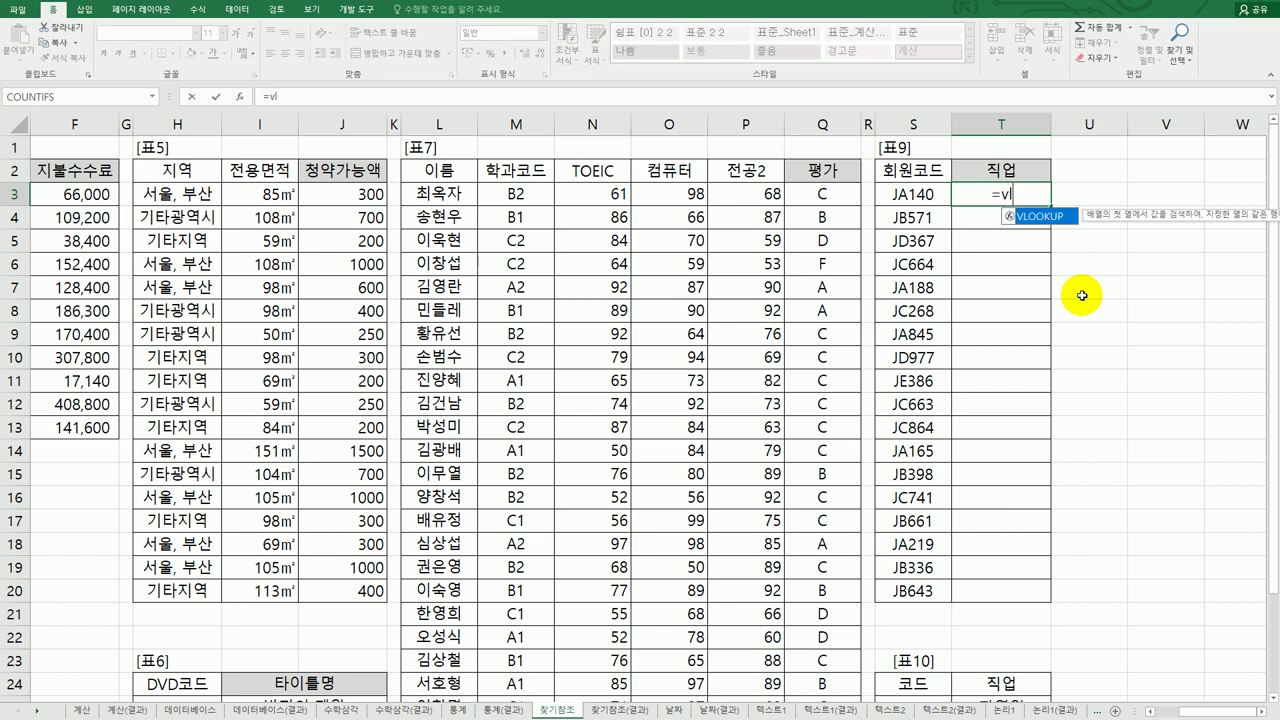
key(Tab)
text(lef)
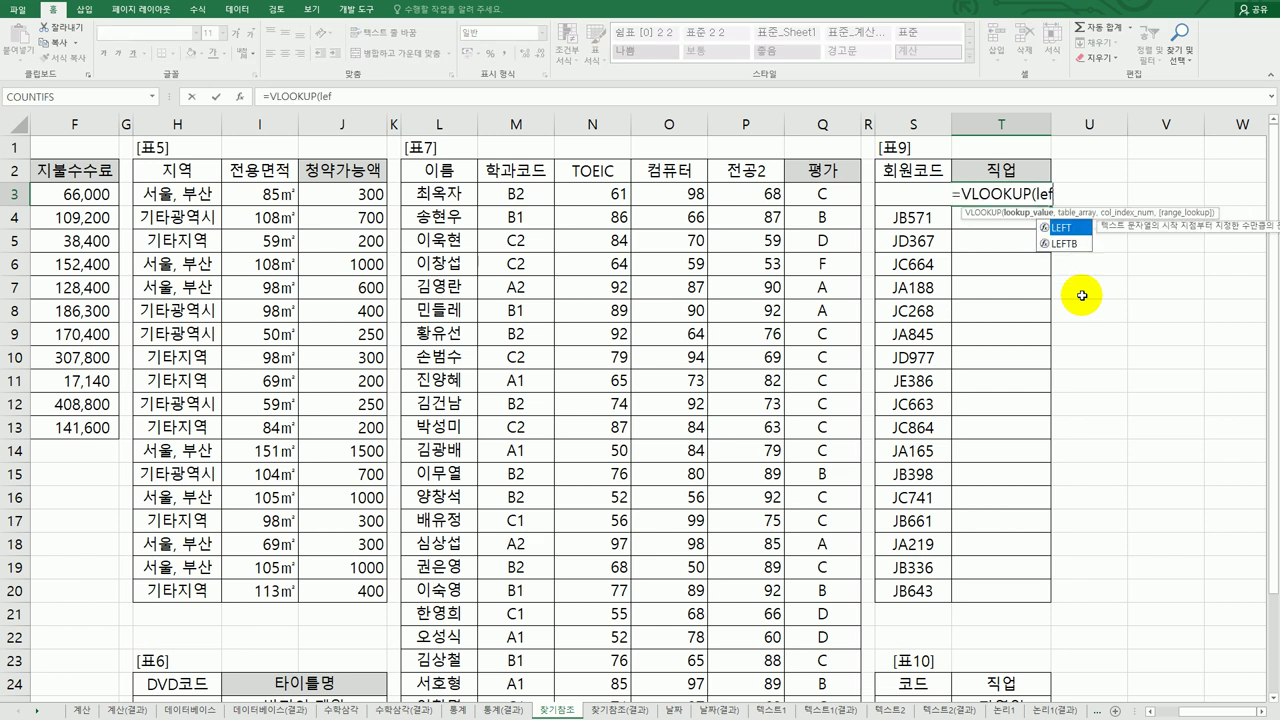
key(Tab)
key(Left)
text(,2),)
Add the 표10 data as the absolute table array $S$25:$T$29 in T3's VLOOKUP.
scroll(1066, 438, down, 6)
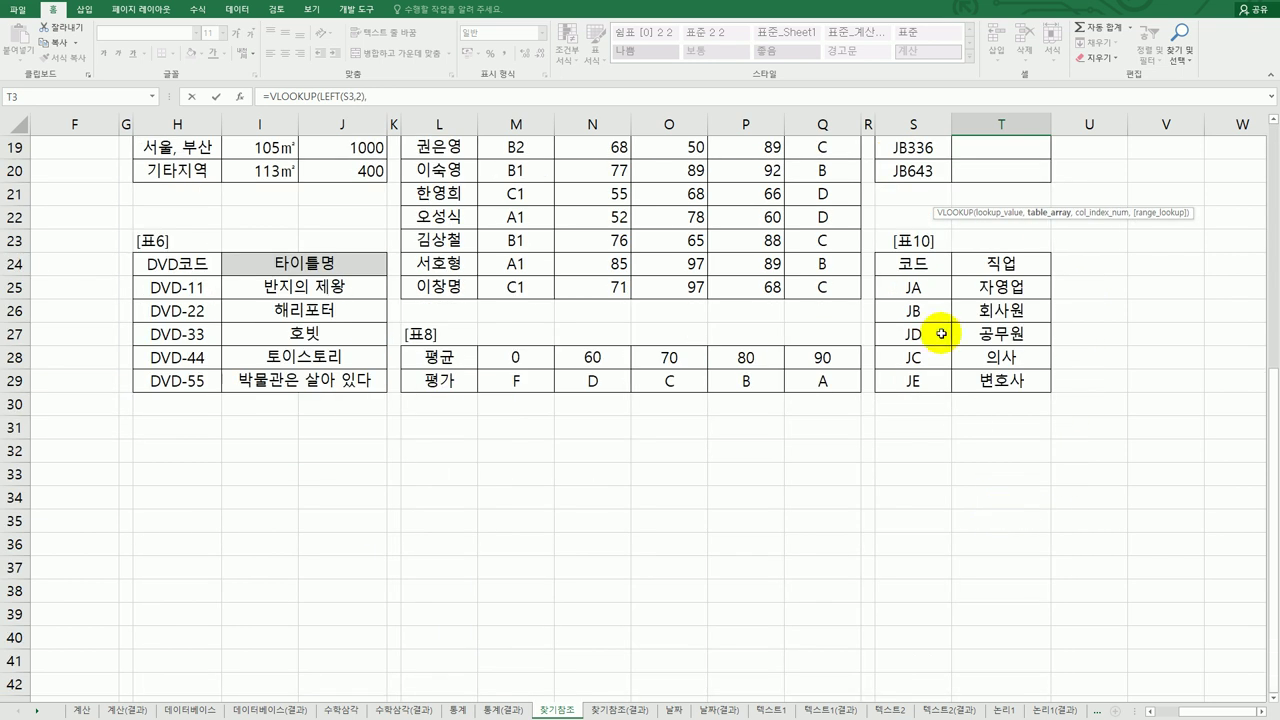
drag(923, 283, 975, 384)
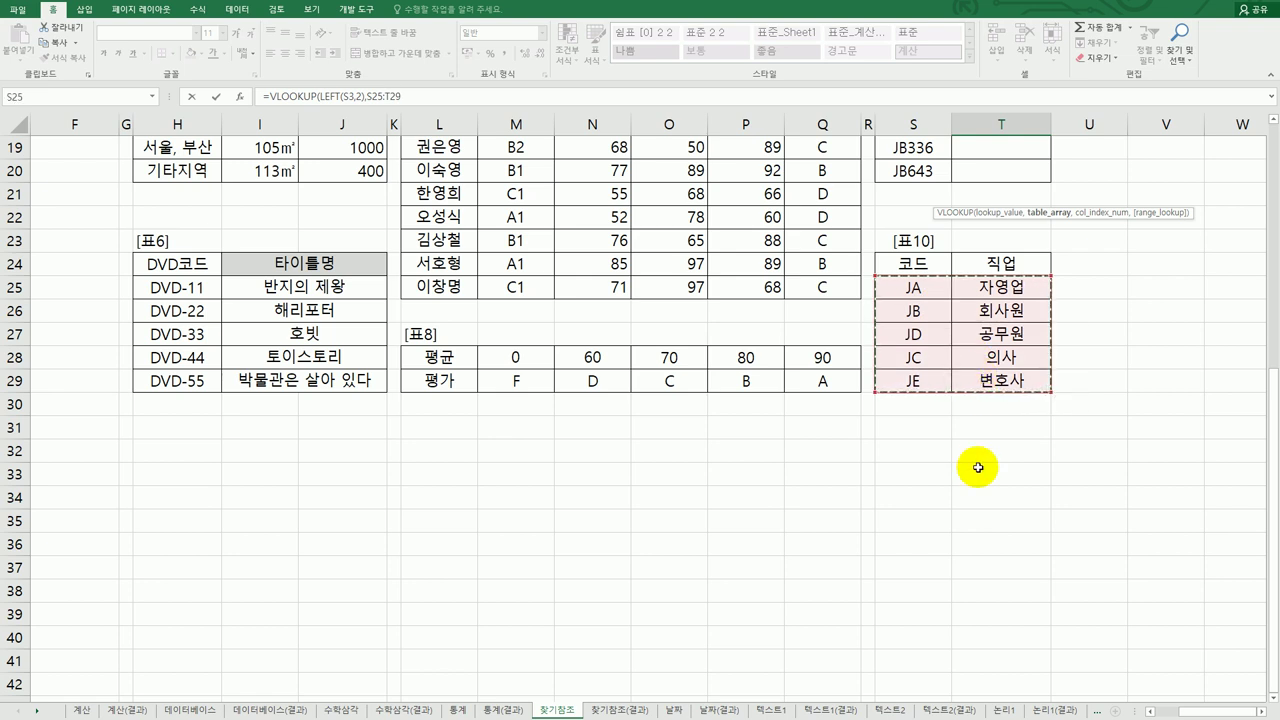
scroll(978, 467, up, 6)
key(F4)
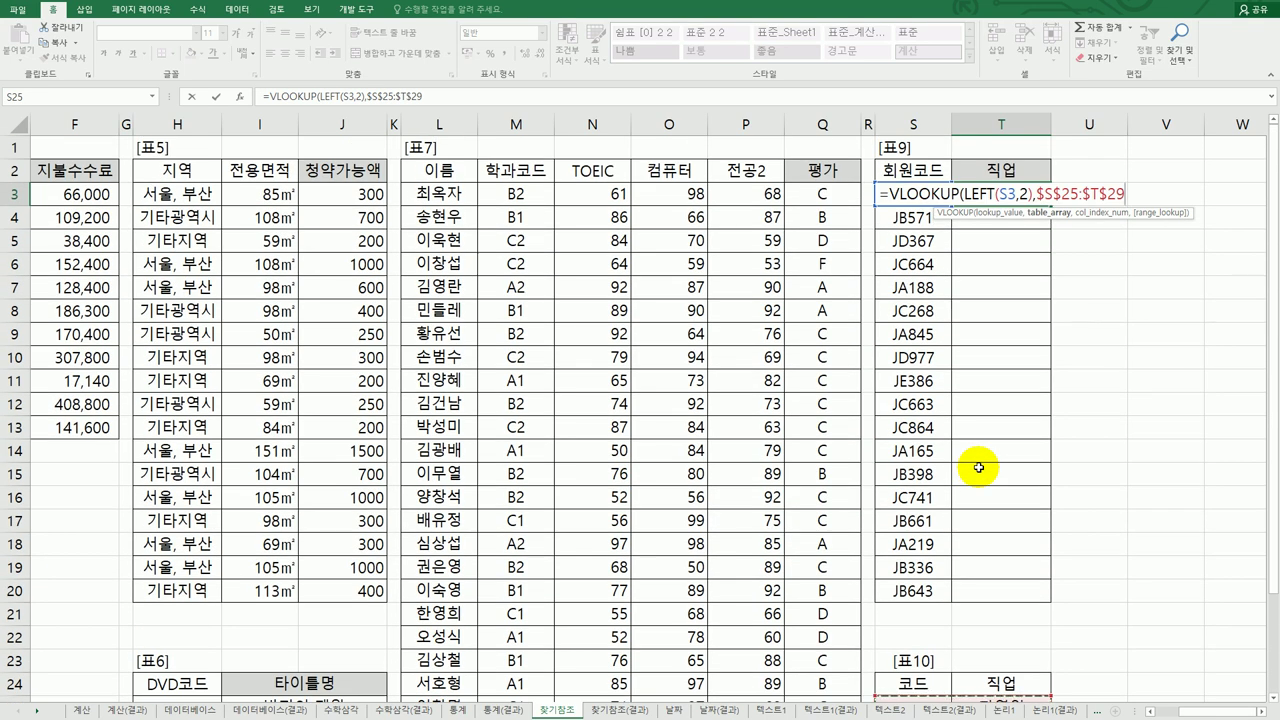
text(,)
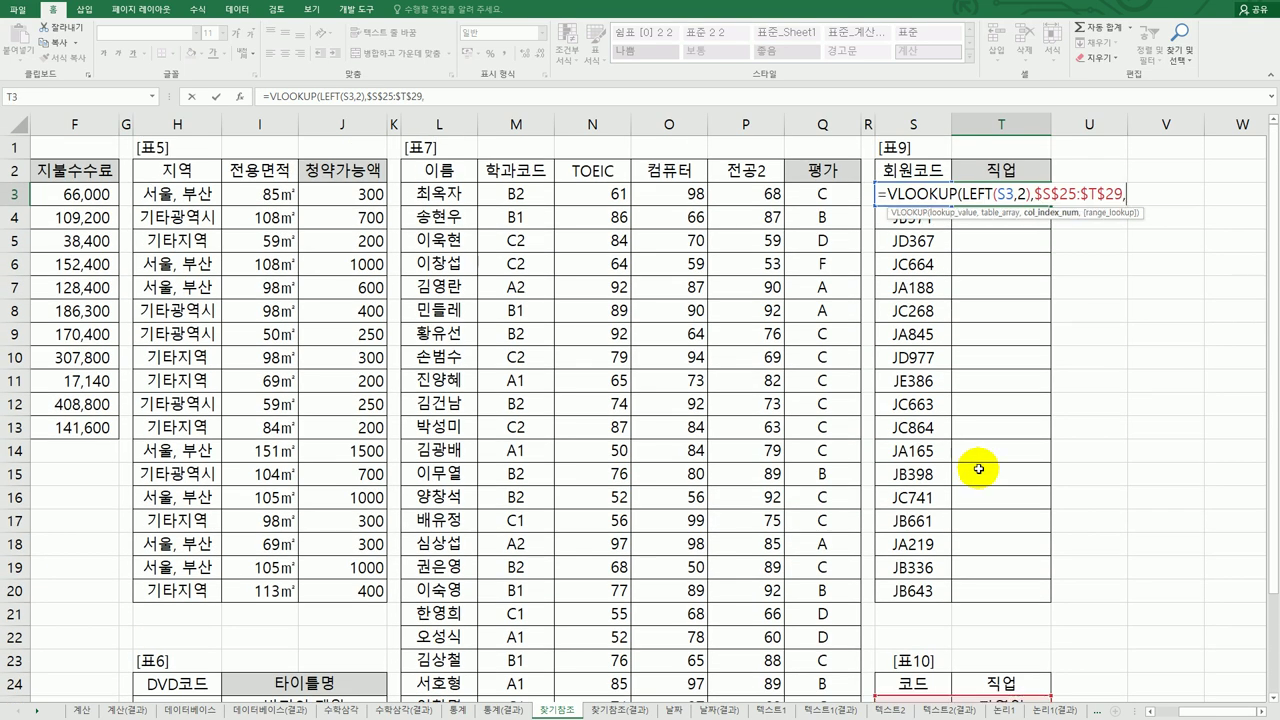
Complete T3's VLOOKUP with column index 2 and the exact-match option FALSE.
scroll(975, 480, down, 6)
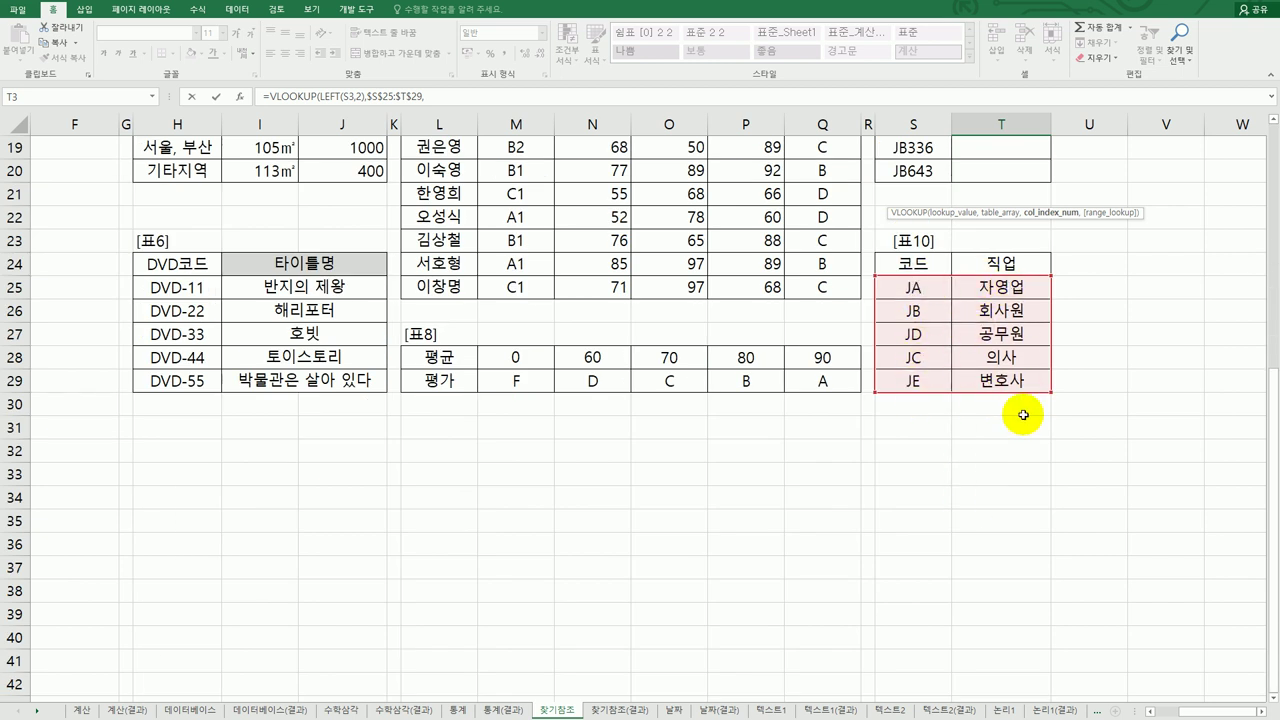
scroll(1023, 415, up, 6)
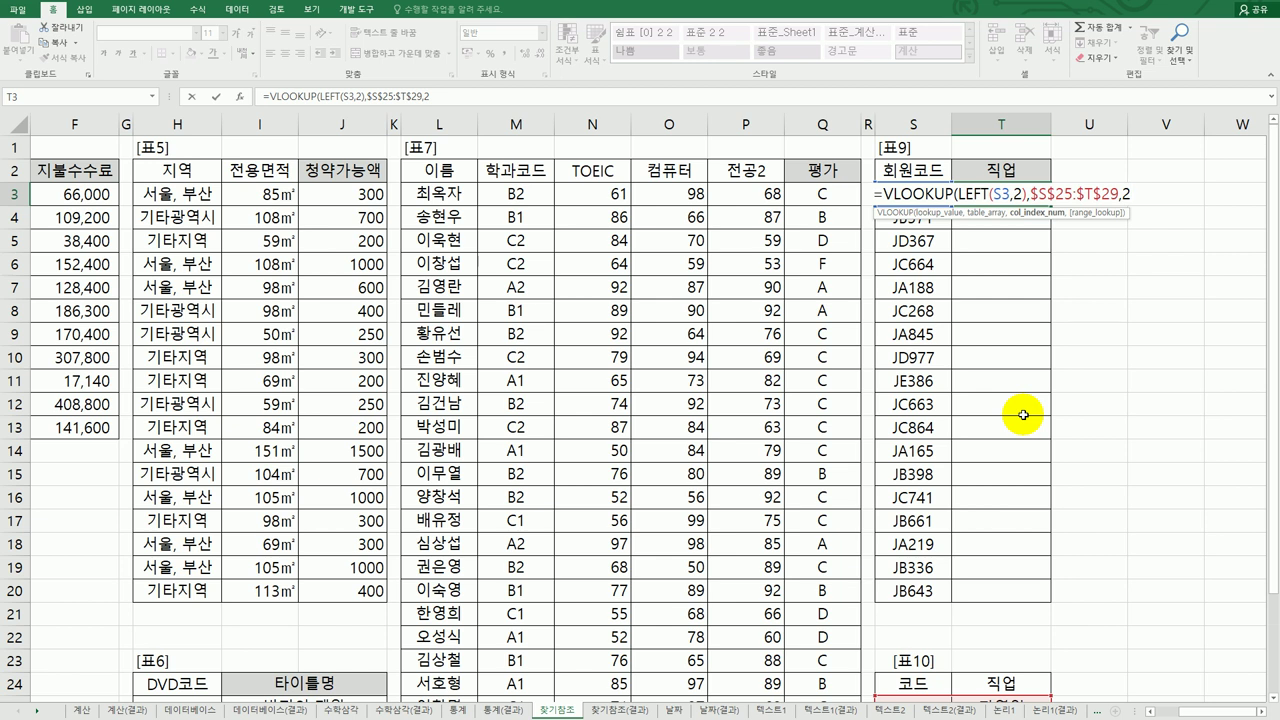
text(,)
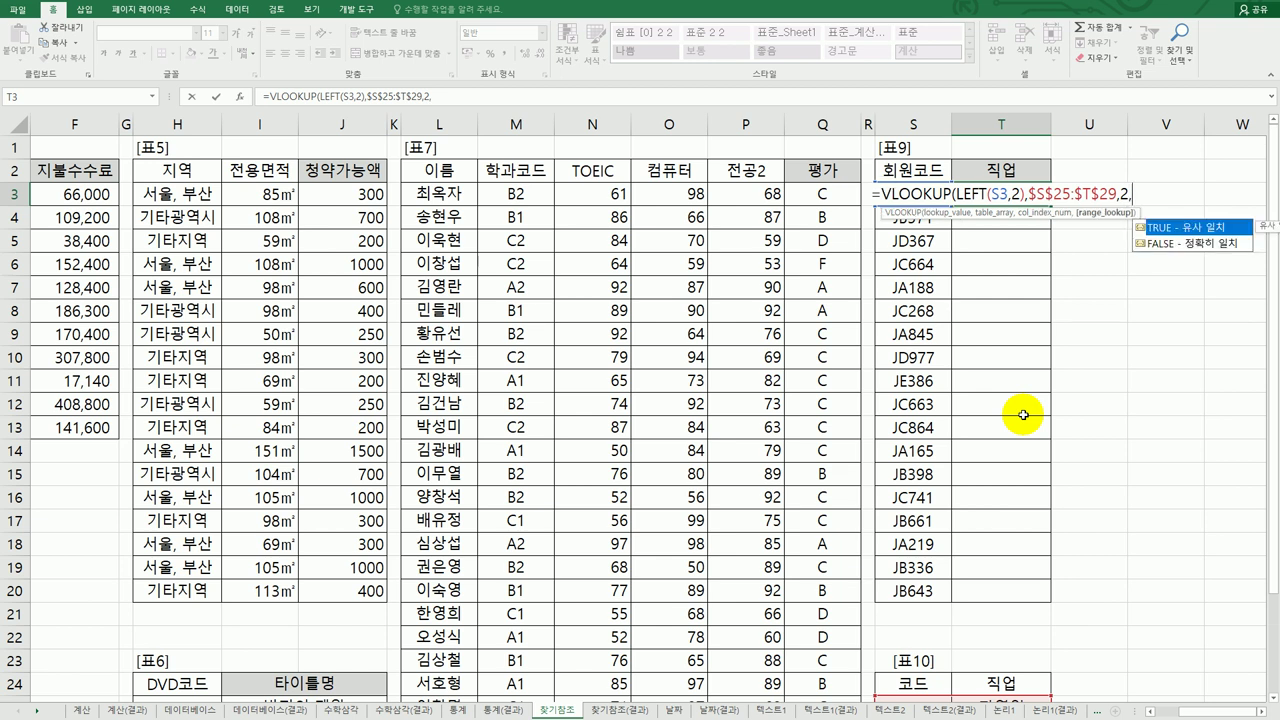
double_click(1178, 248)
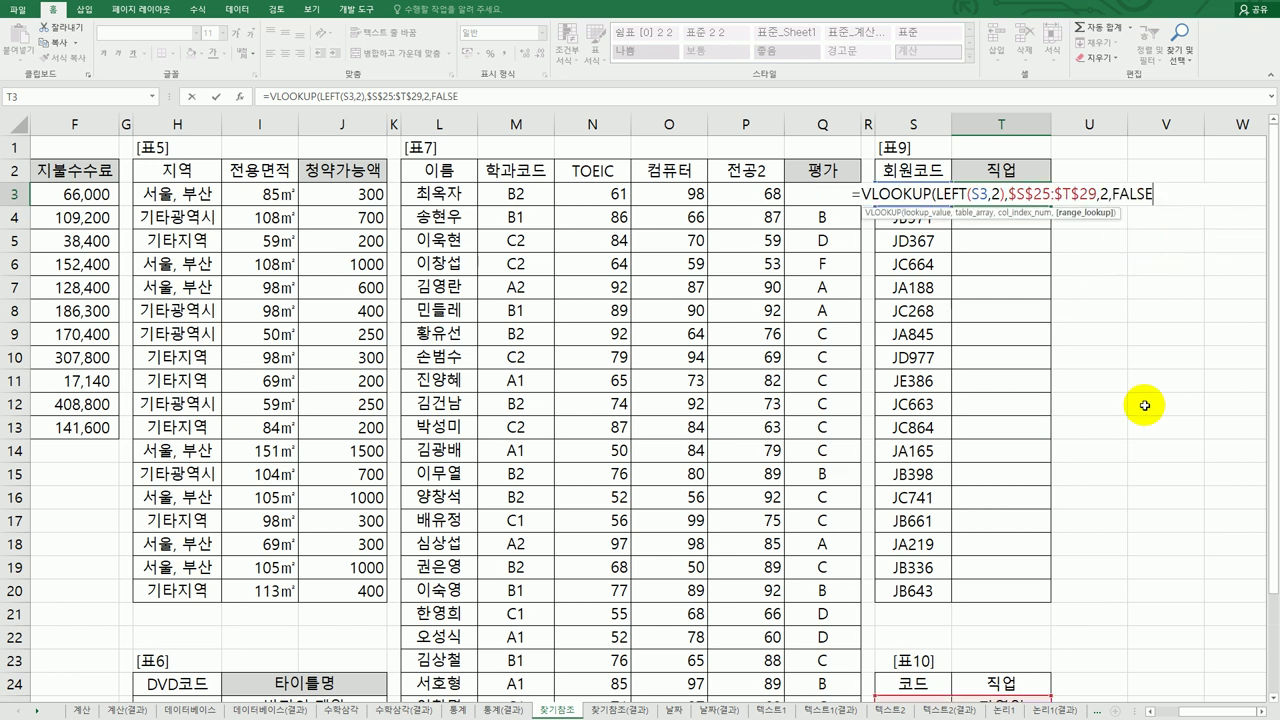
text())
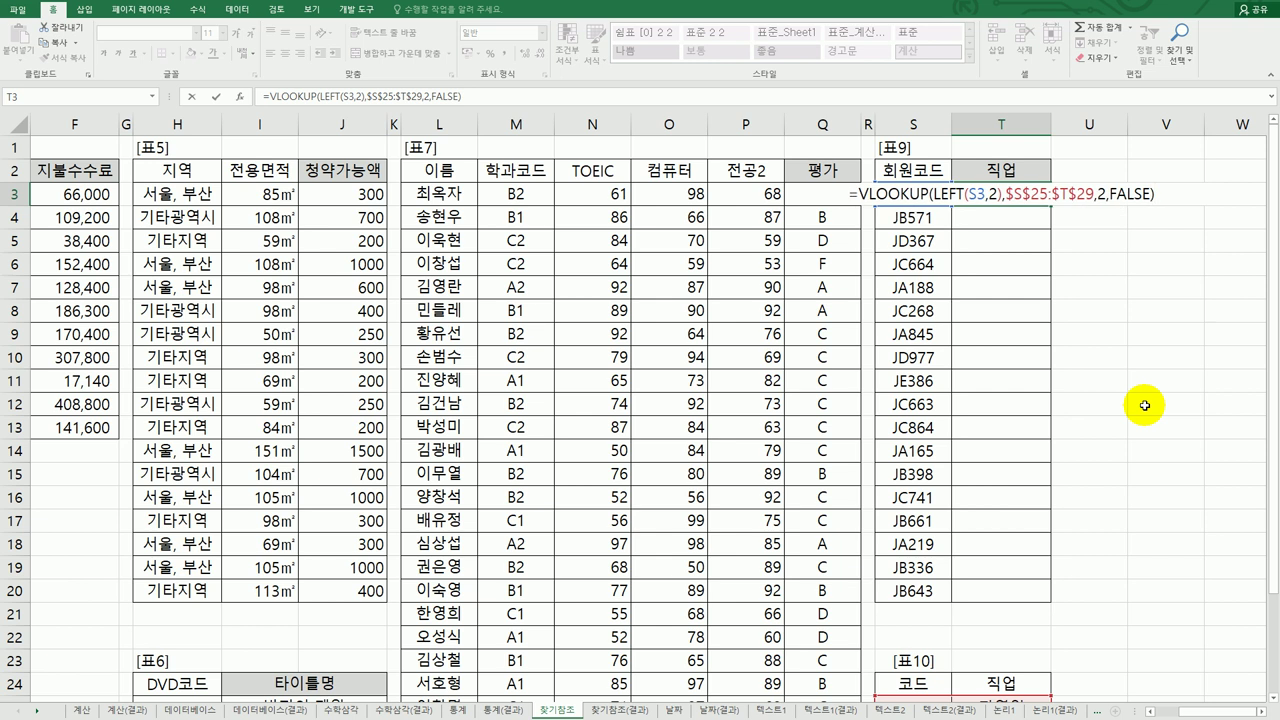
key(ctrl+Return)
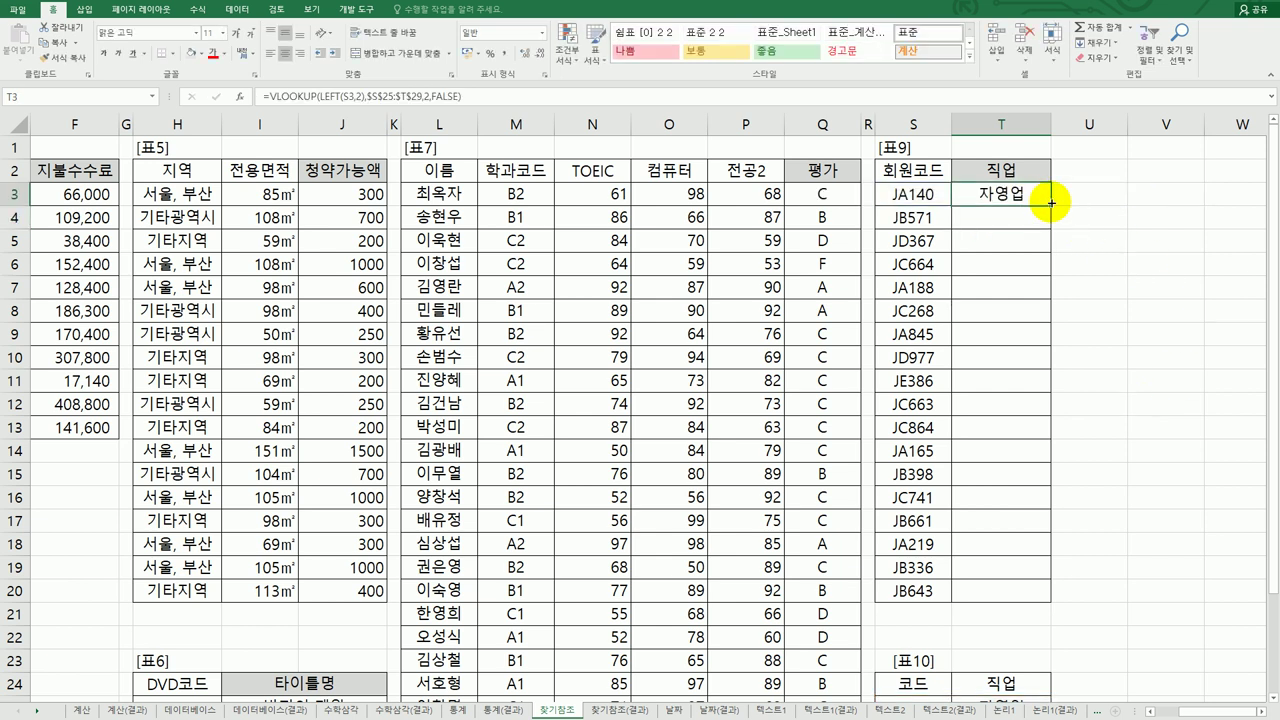
Copy the VLOOKUP formula from T3 down to T20, and check the last 직업 result against the JB row of 표10.
drag(1049, 204, 1023, 594)
scroll(1110, 605, down, 2)
click(910, 450)
click(995, 590)
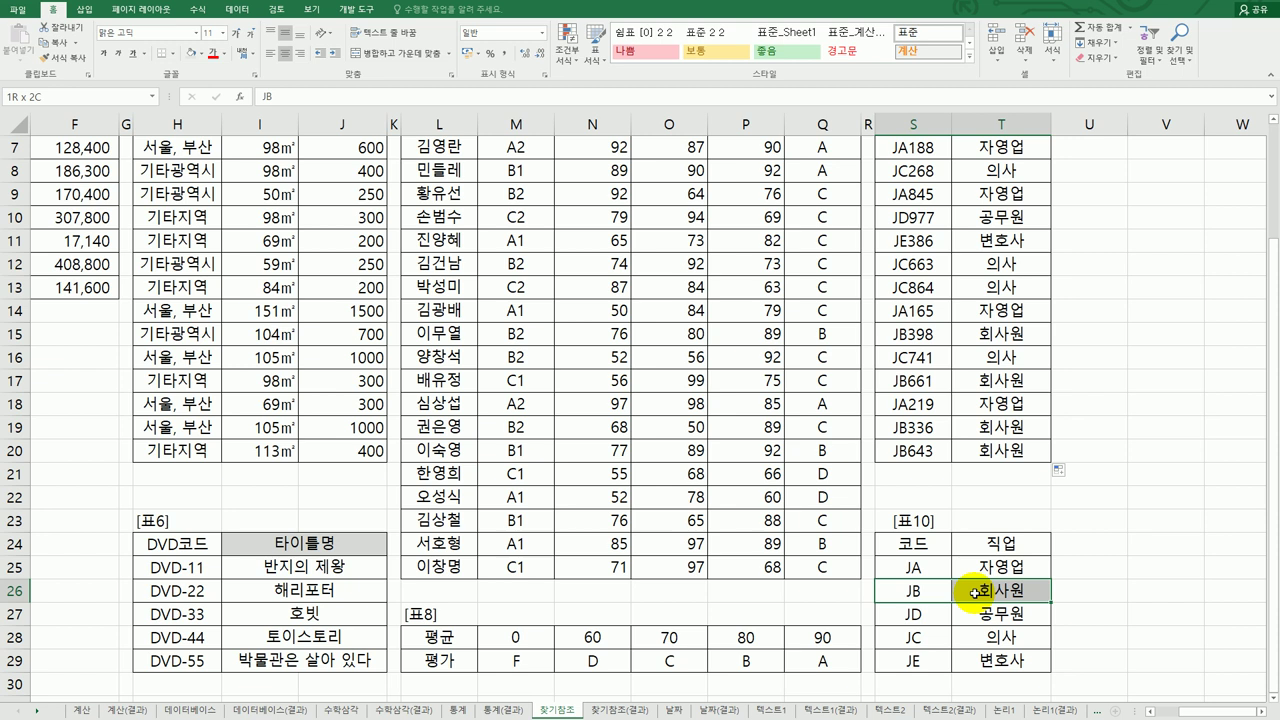
click(1003, 452)
Append &"(" to the VLOOKUP formula in T3 to add an opening parenthesis after the 직업.
scroll(1008, 452, up, 2)
click(1013, 195)
double_click(1029, 200)
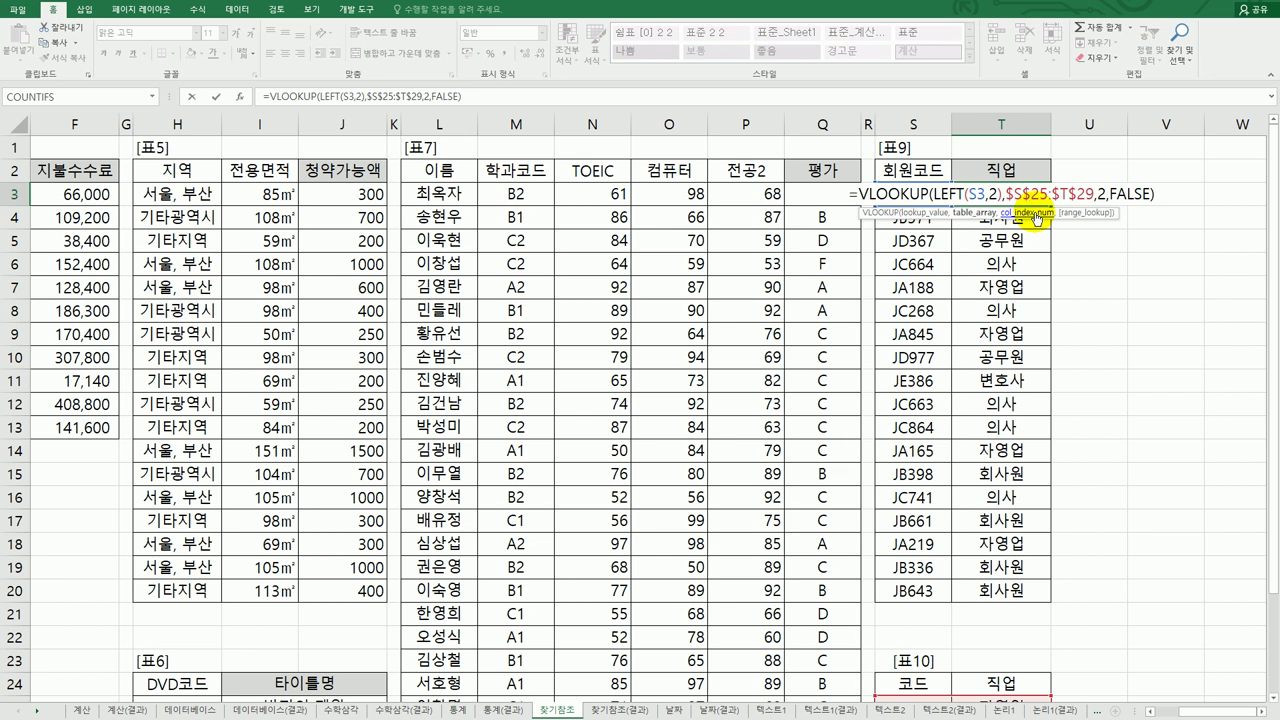
click(1165, 200)
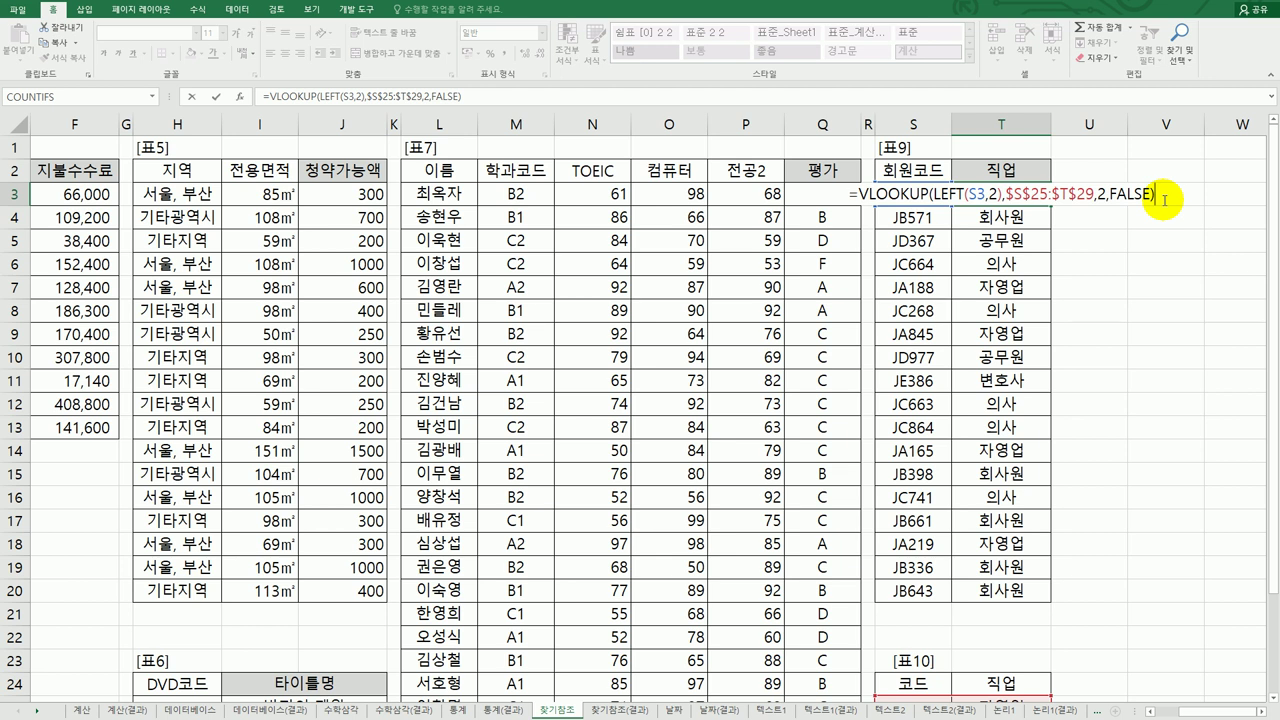
text(&"()
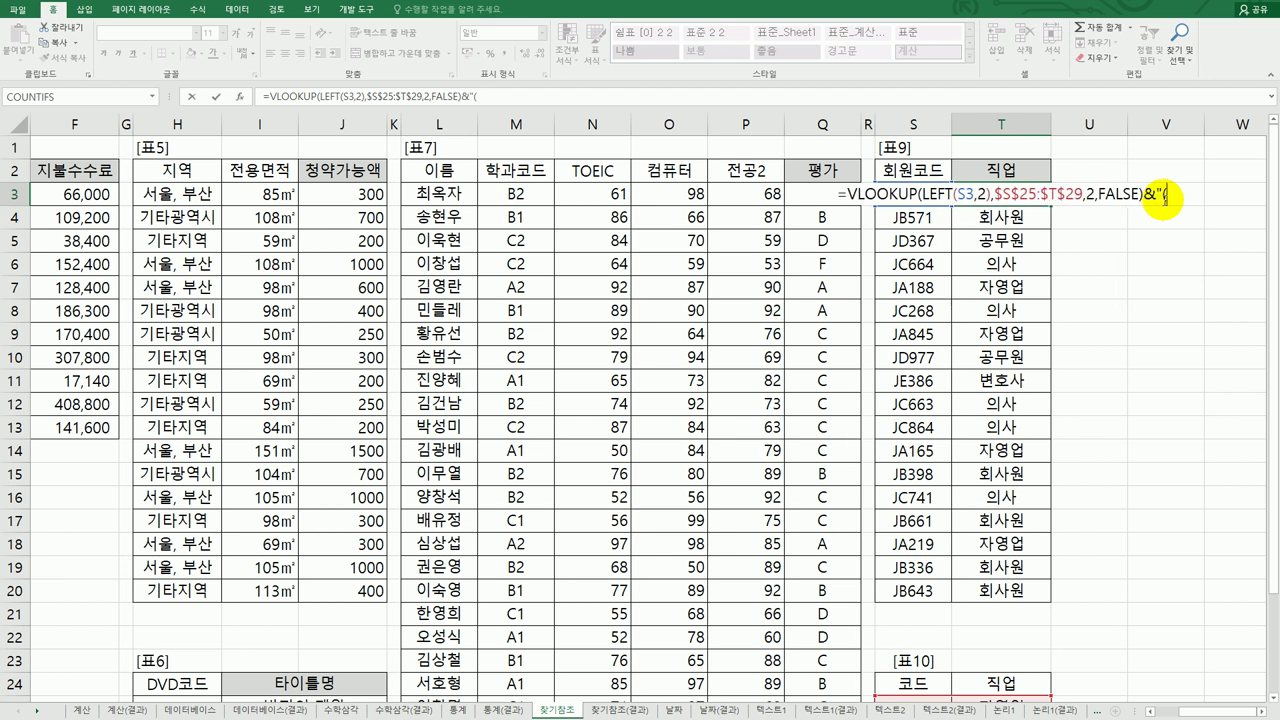
key(ctrl+Return)
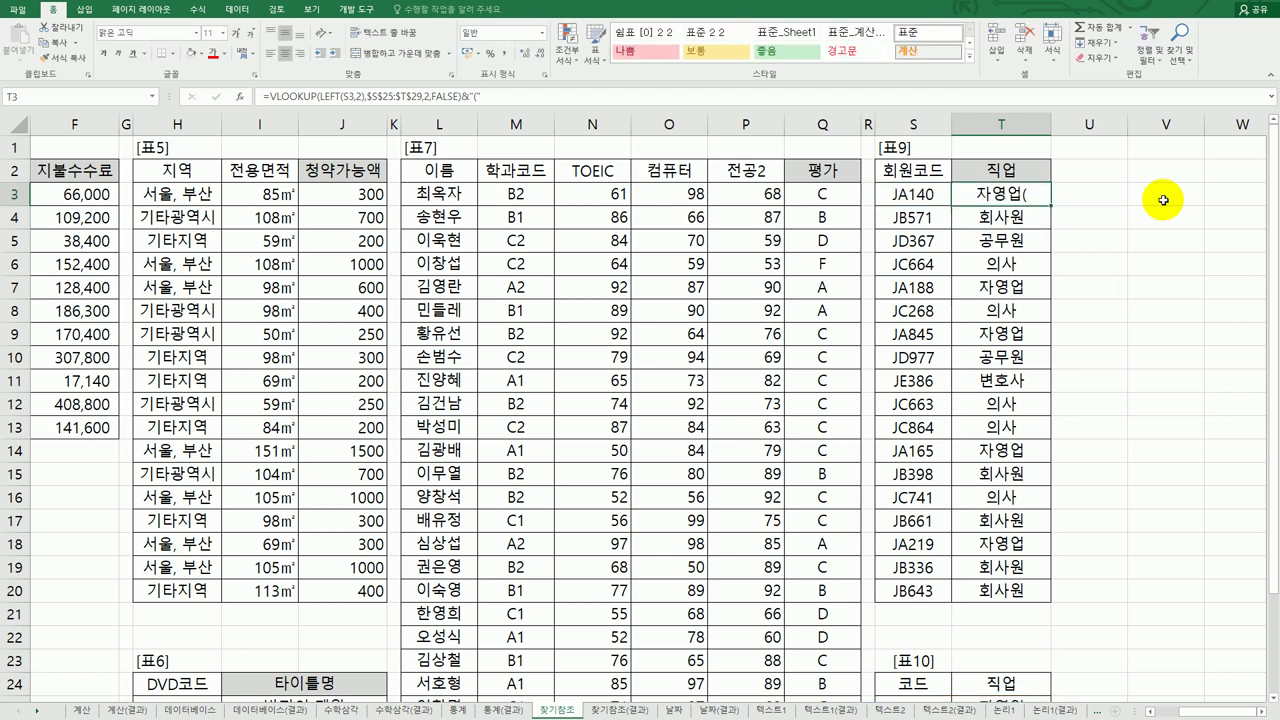
double_click(1034, 194)
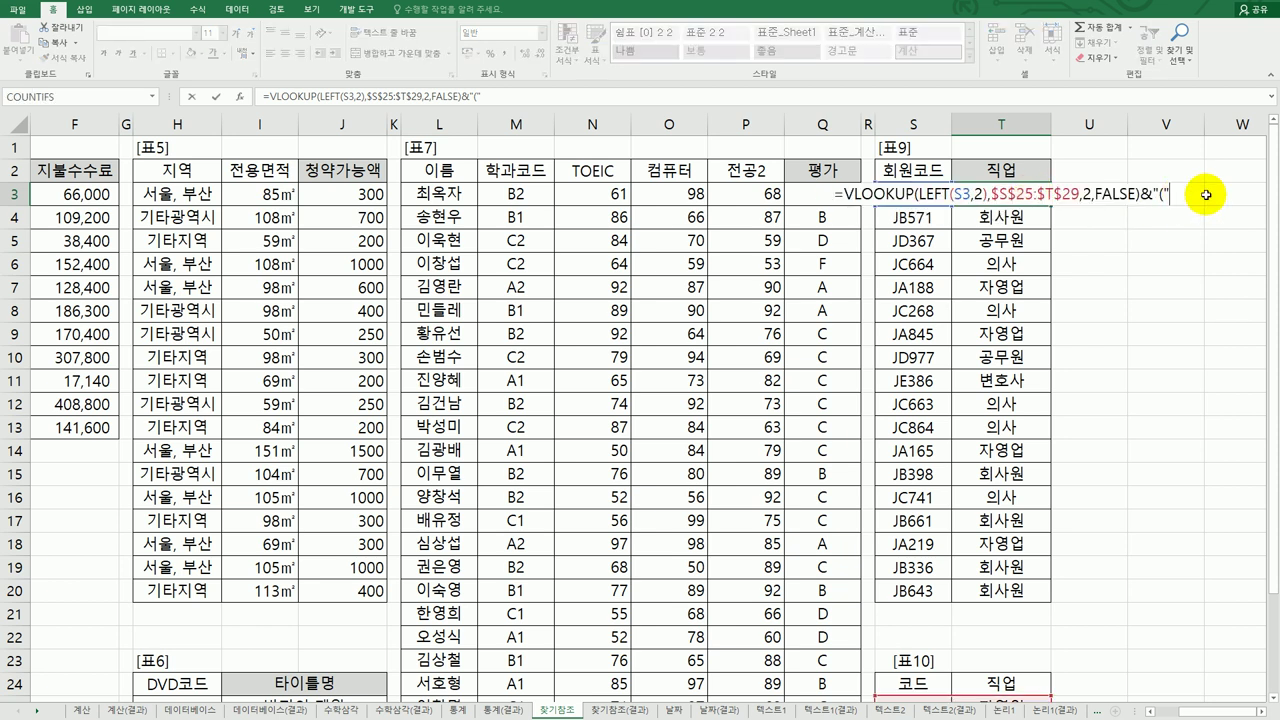
text(&)
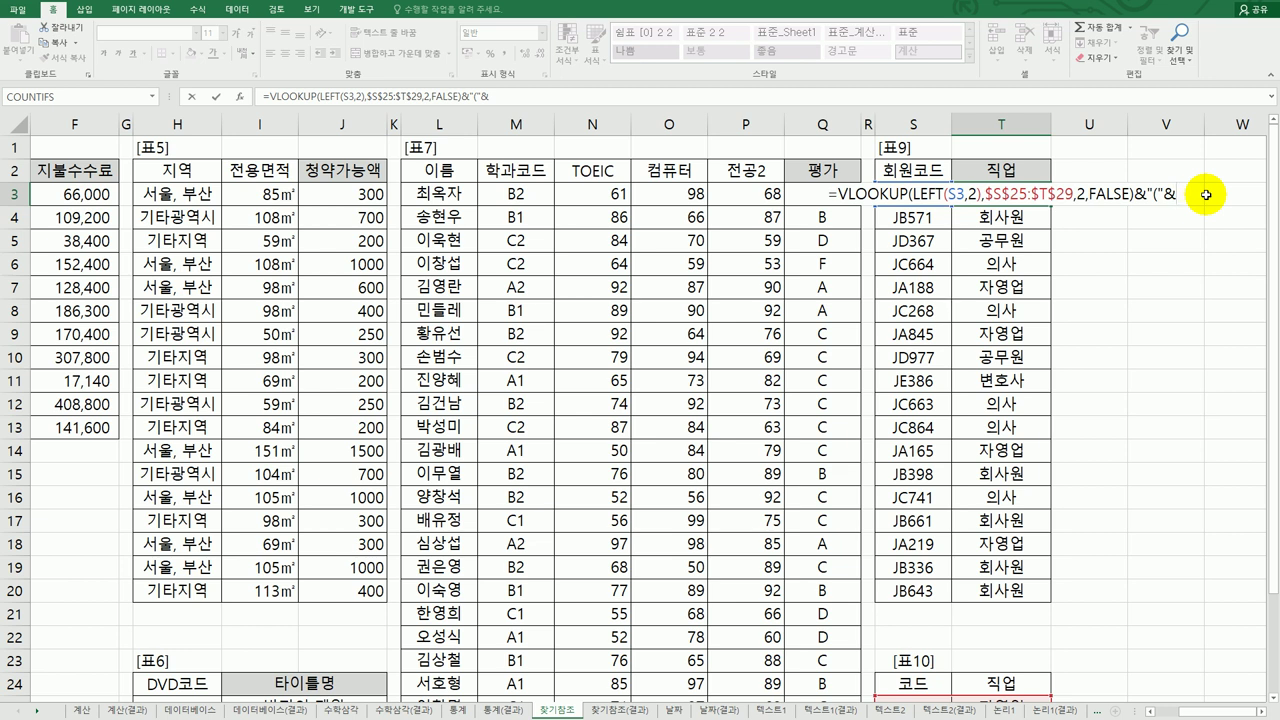
text(choose)
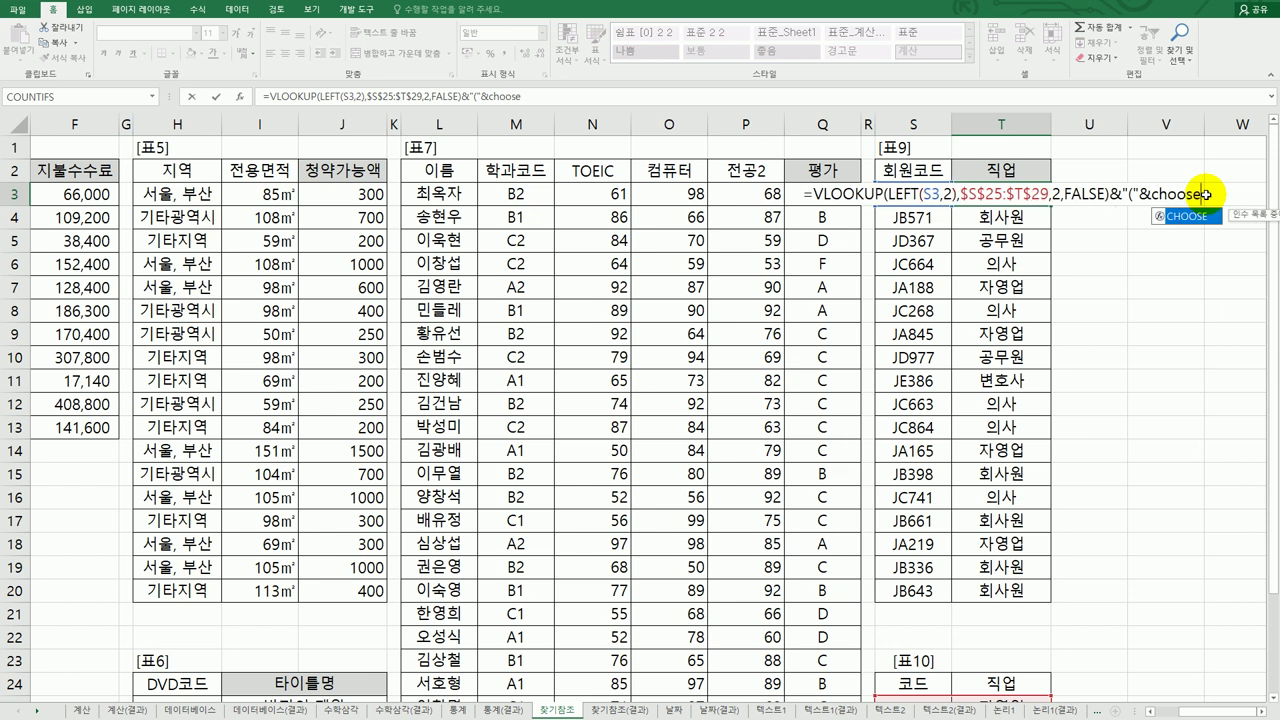
key(Tab)
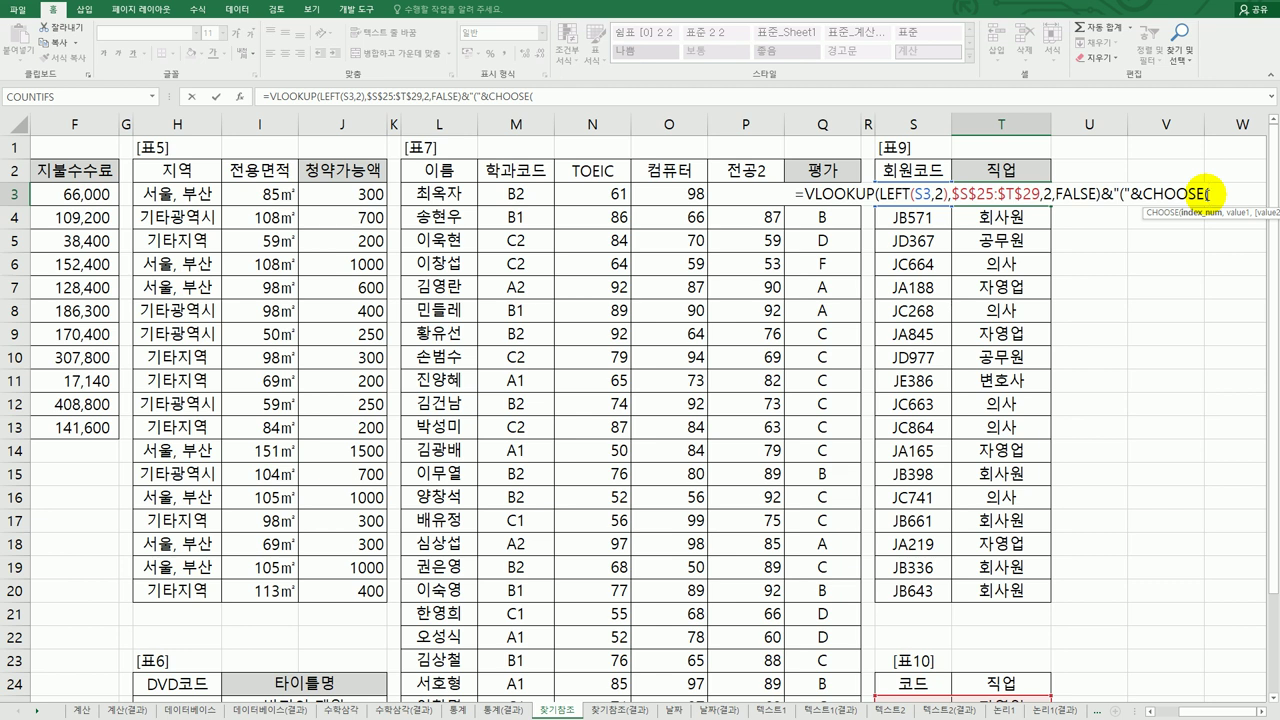
text(mod)
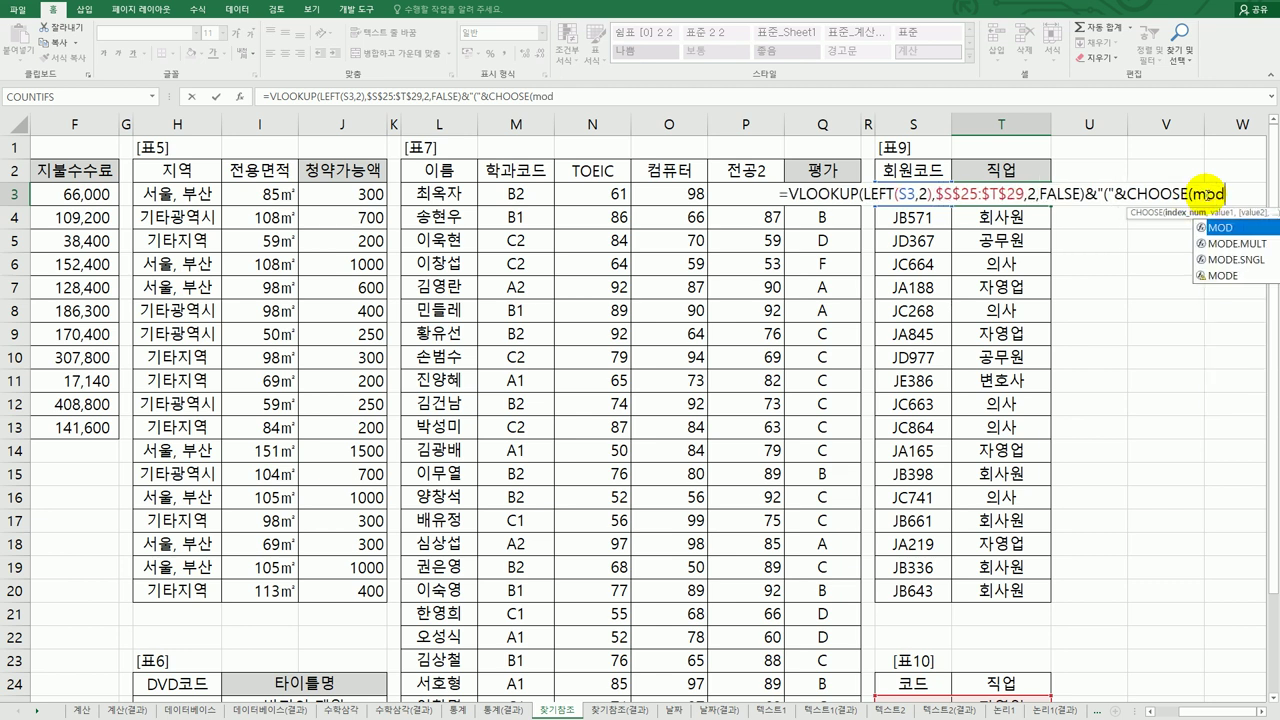
text((right)
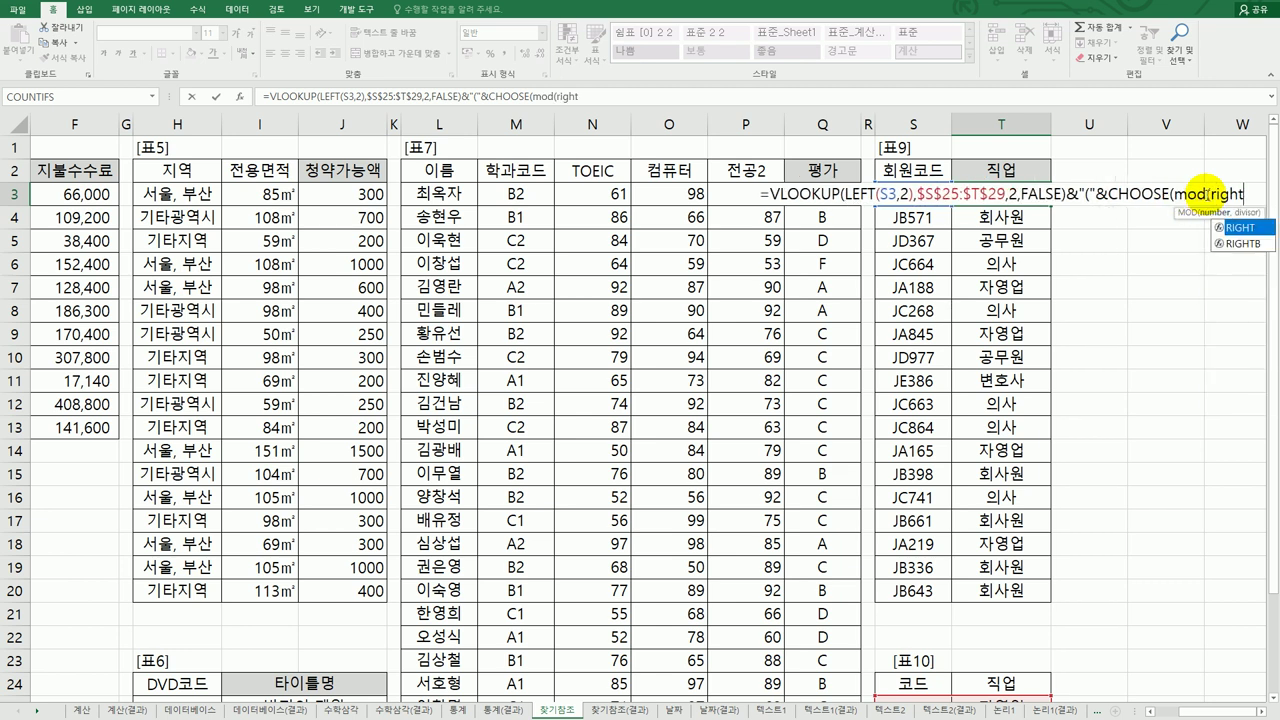
key(Tab)
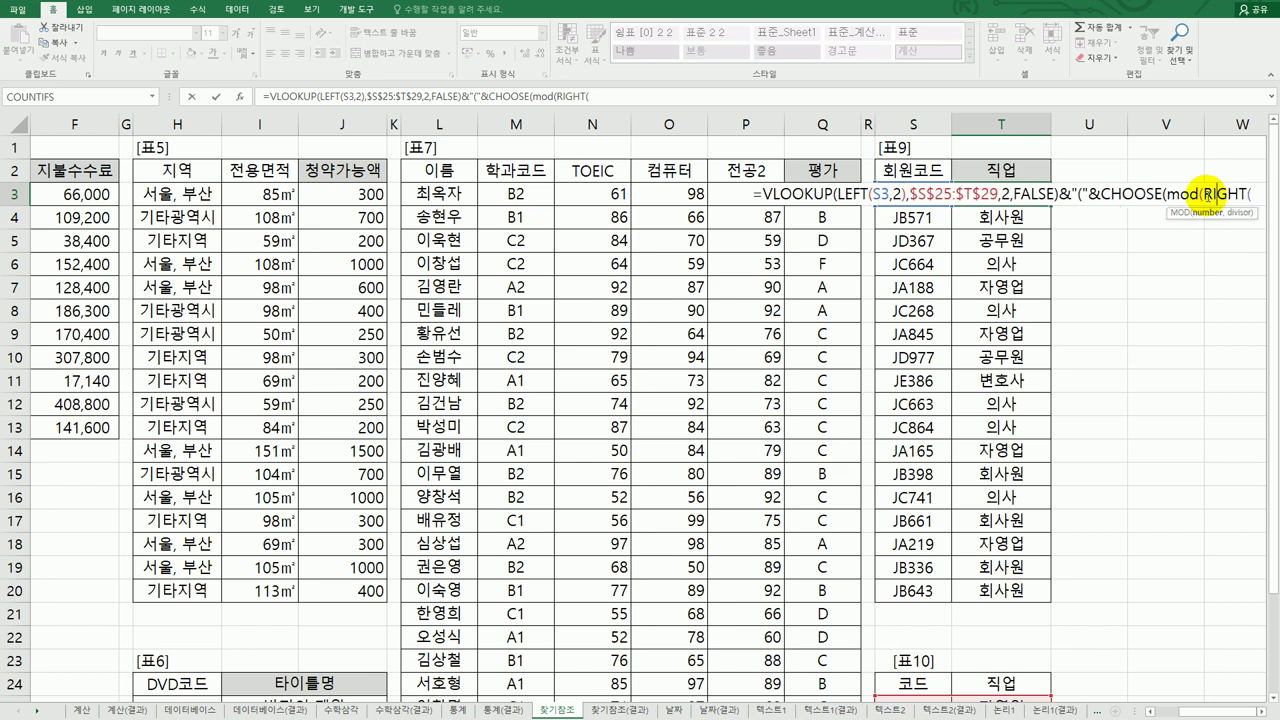
text(s)
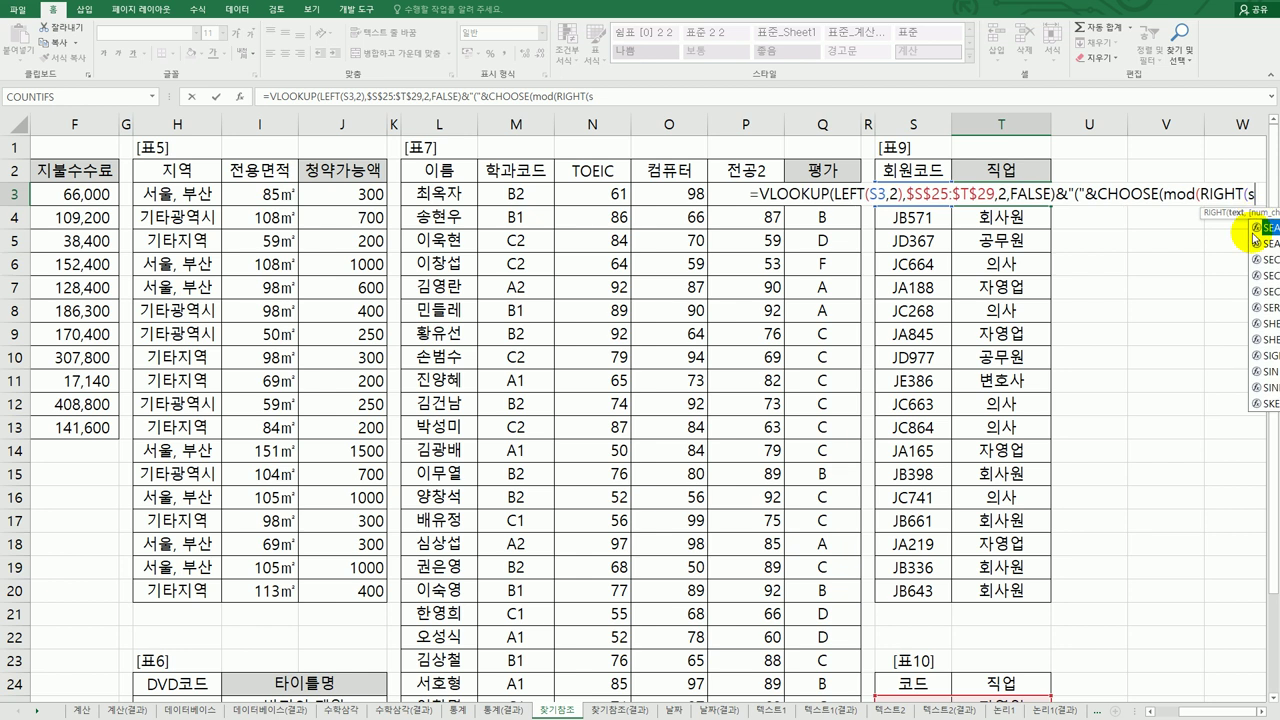
text(3)
text(,3)
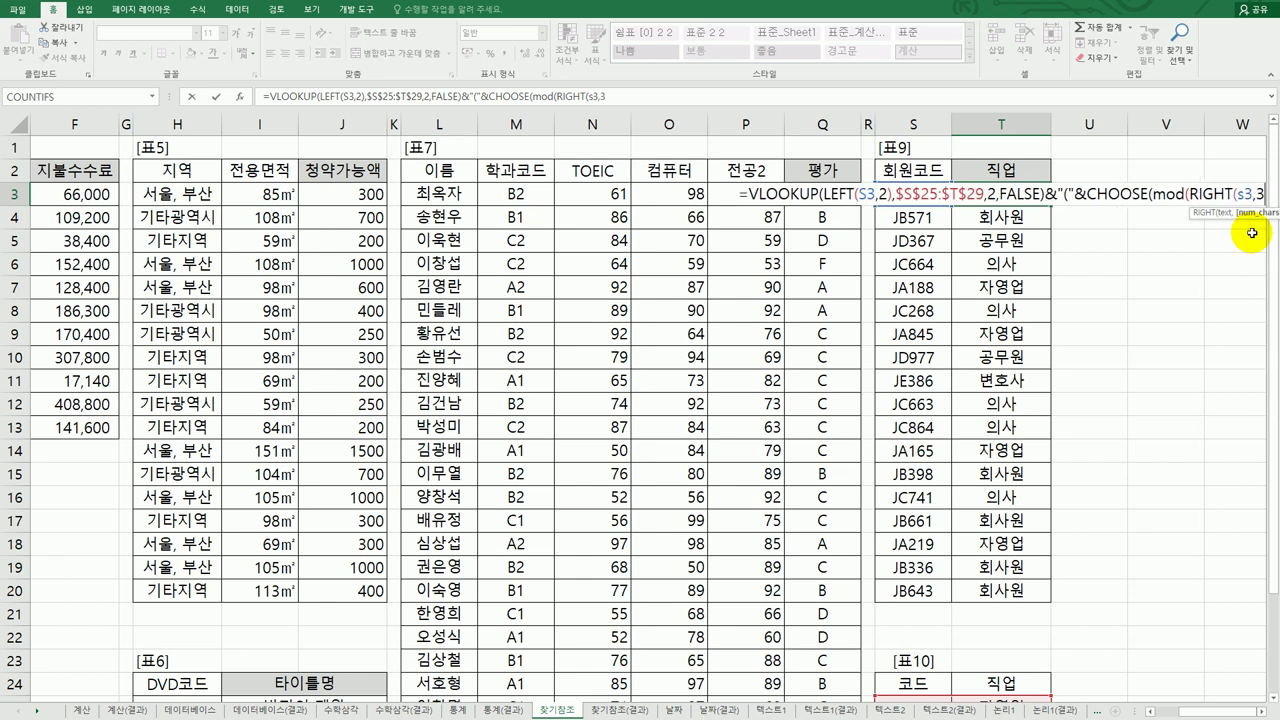
text(),3))
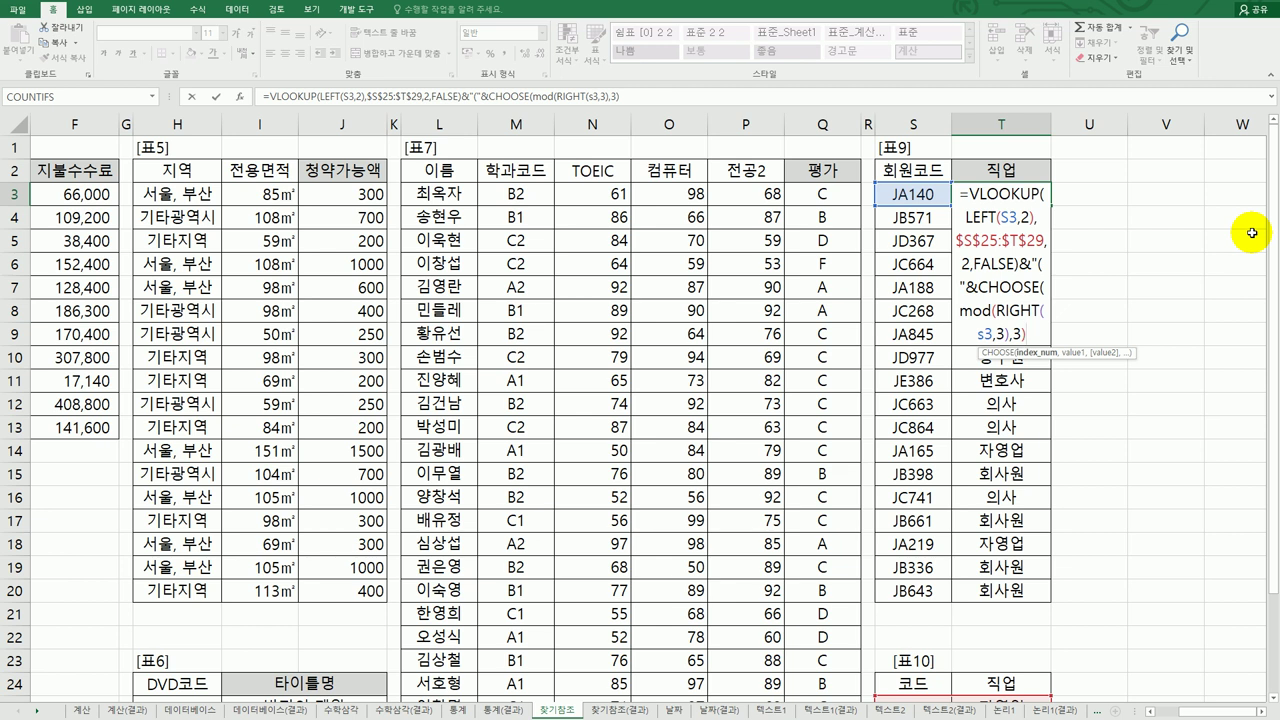
click(1019, 334)
text(4)
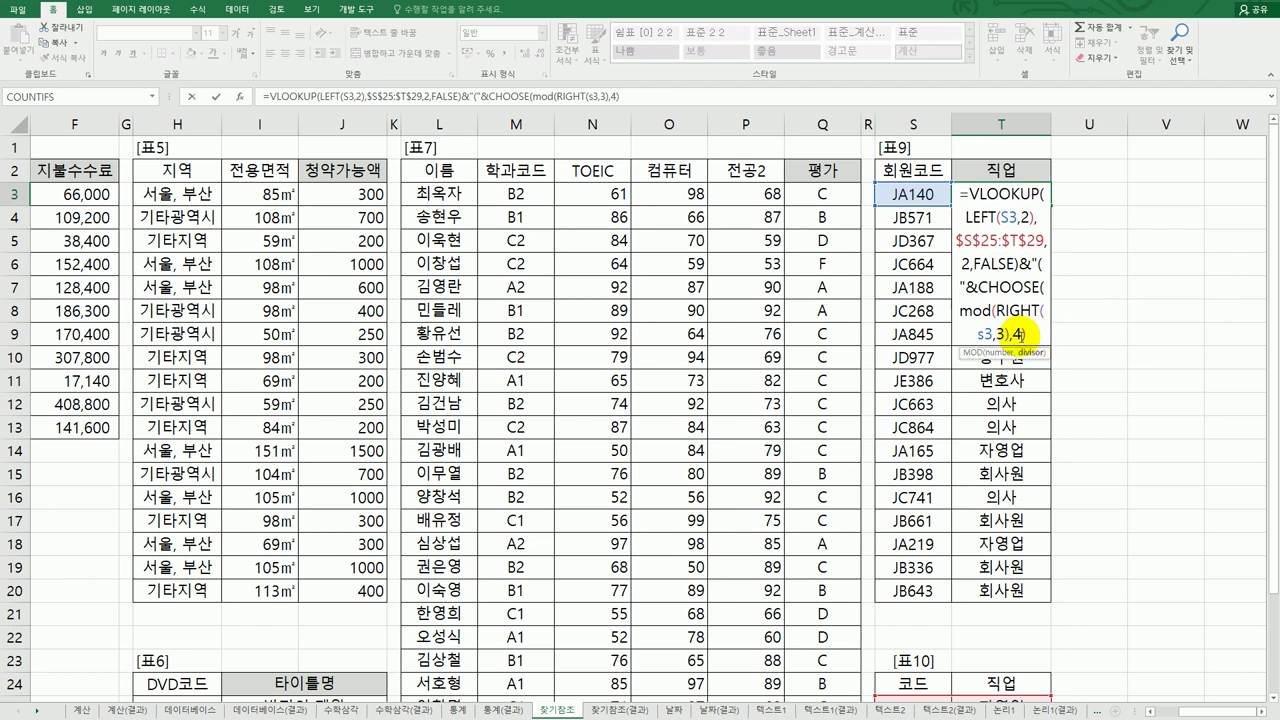
click(1109, 337)
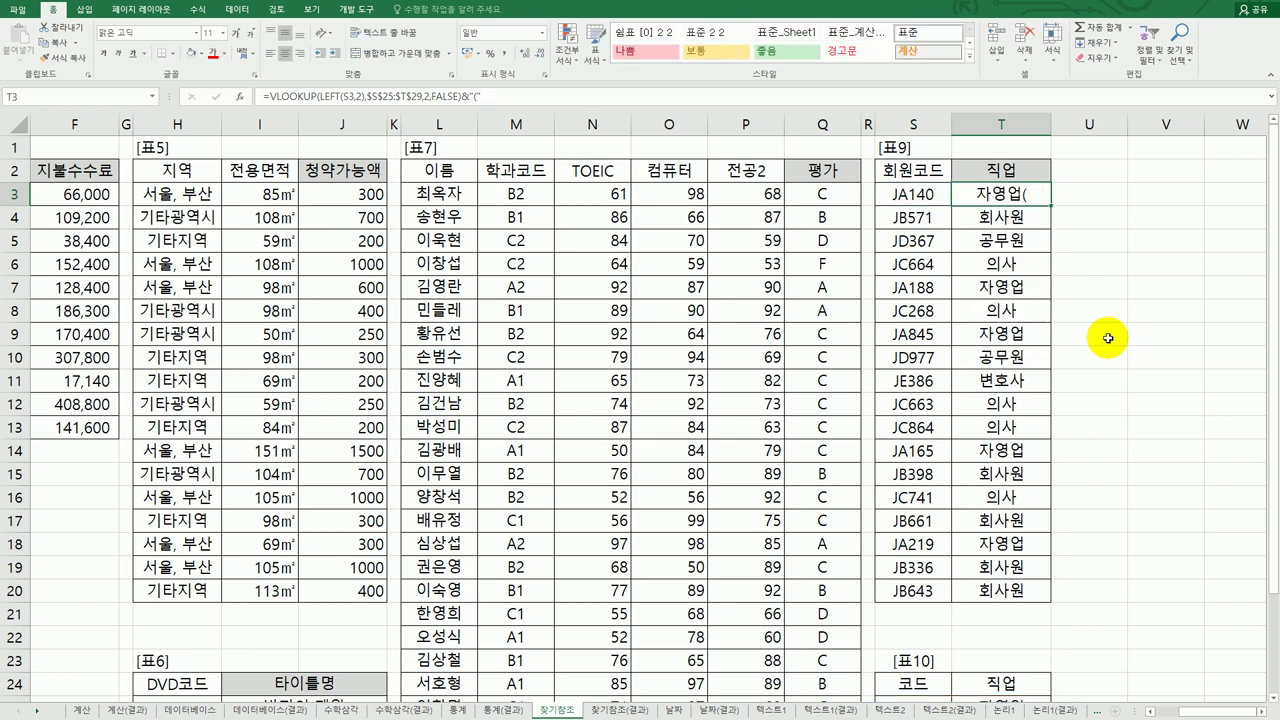
Extract the last three characters of S3 into U3 with RIGHT and copy the formula down to U20.
click(1083, 193)
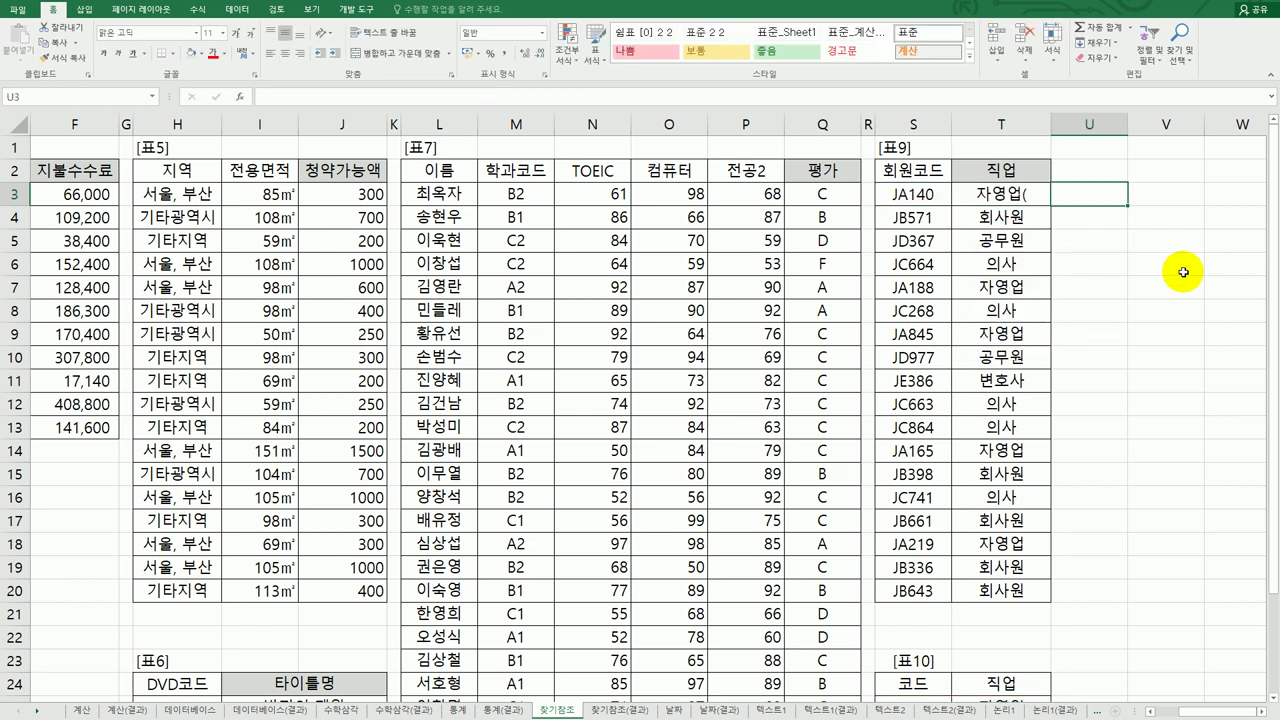
key(F2)
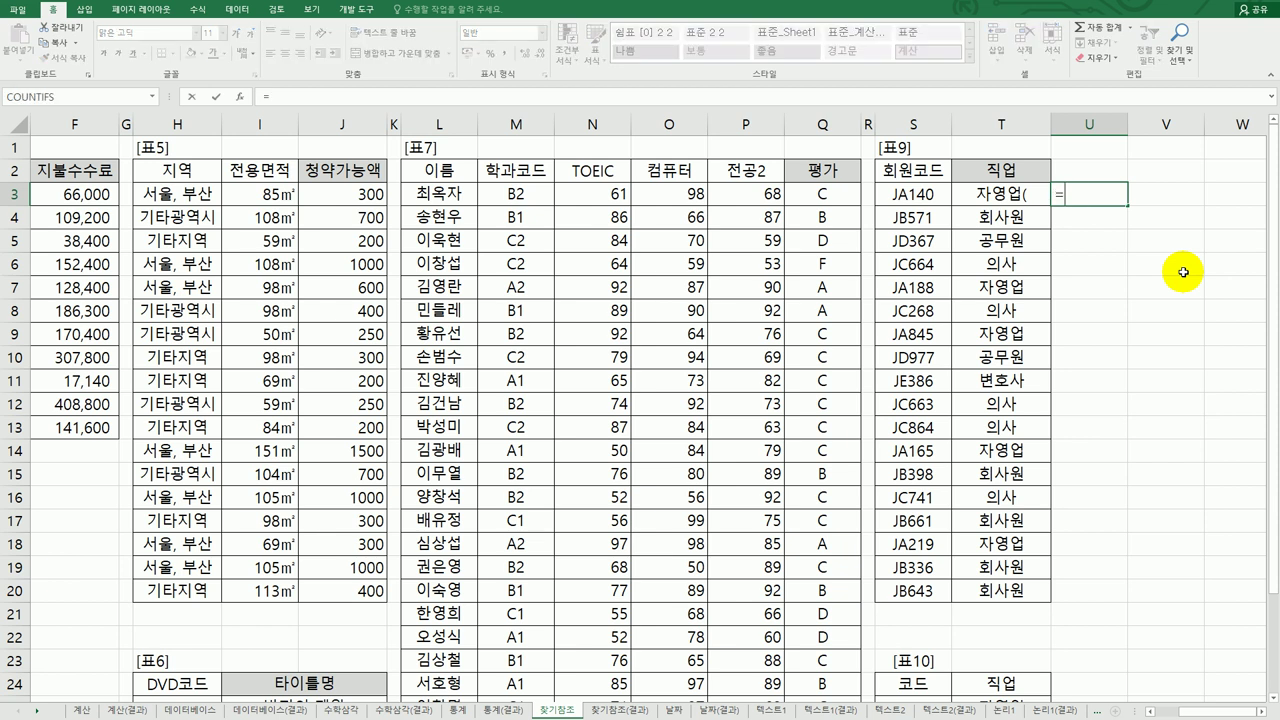
text(=right)
key(Tab)
key(Left)
key(Left)
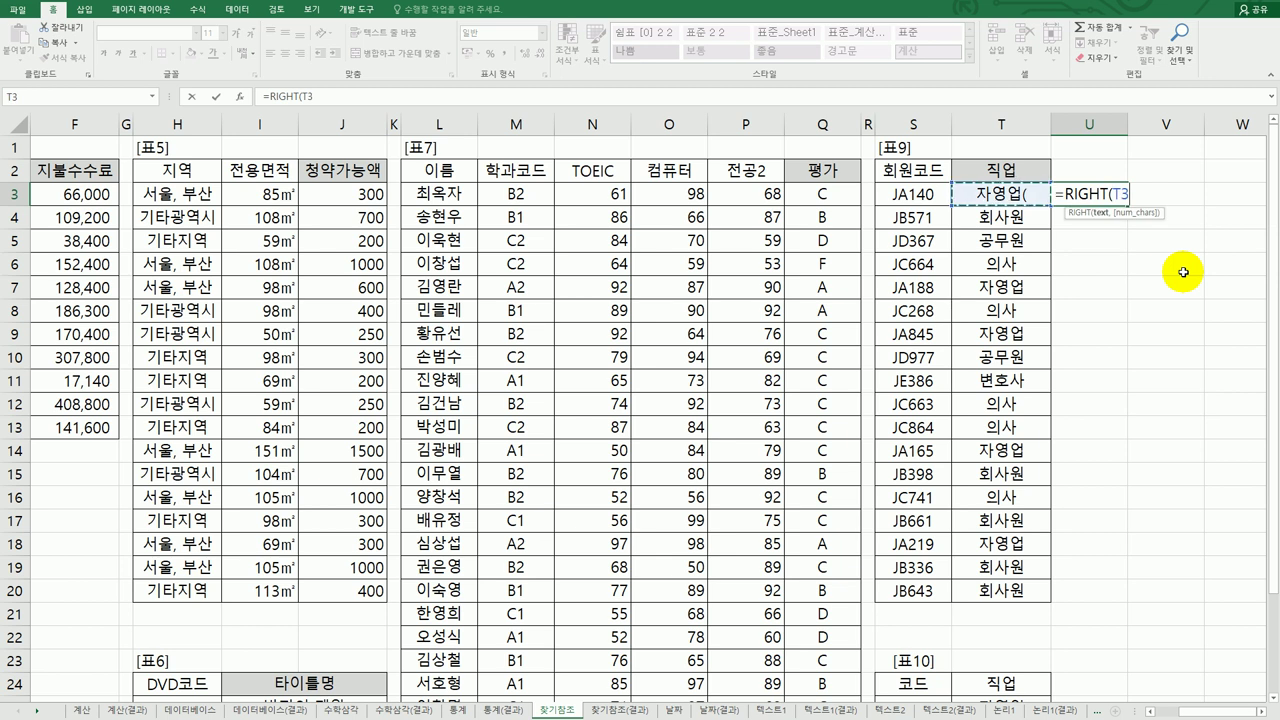
text(,3))
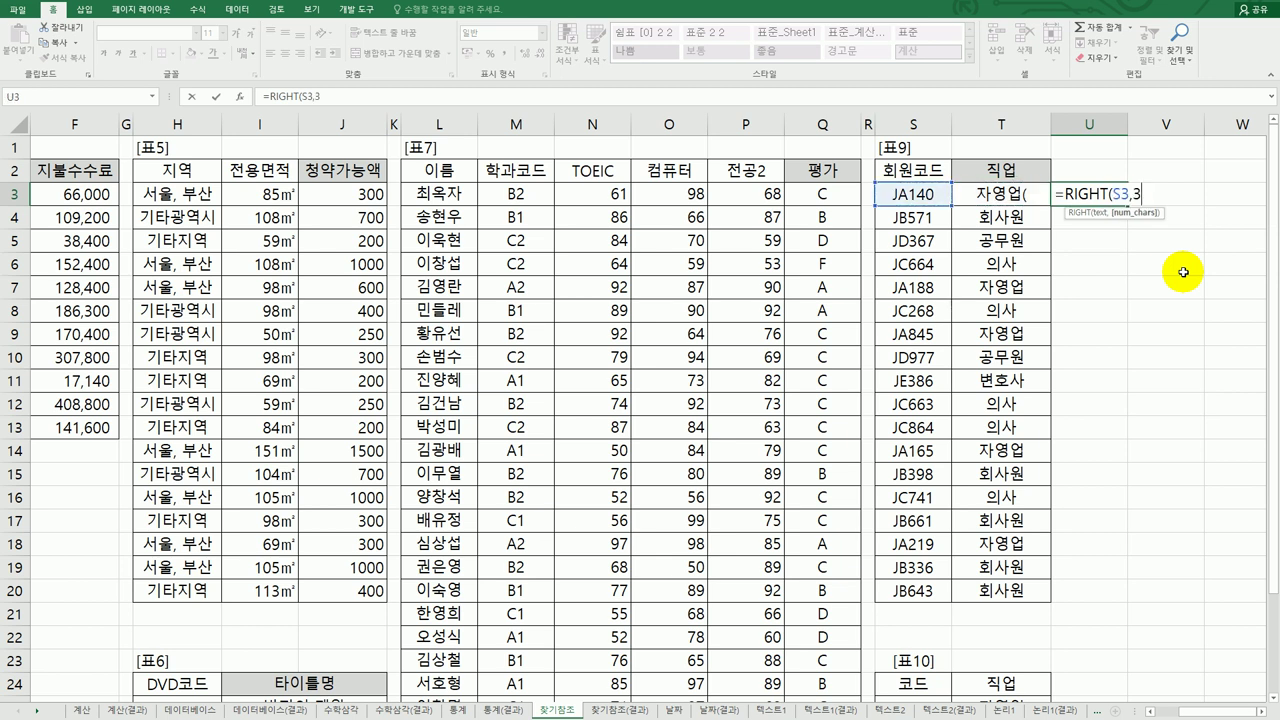
key(Return)
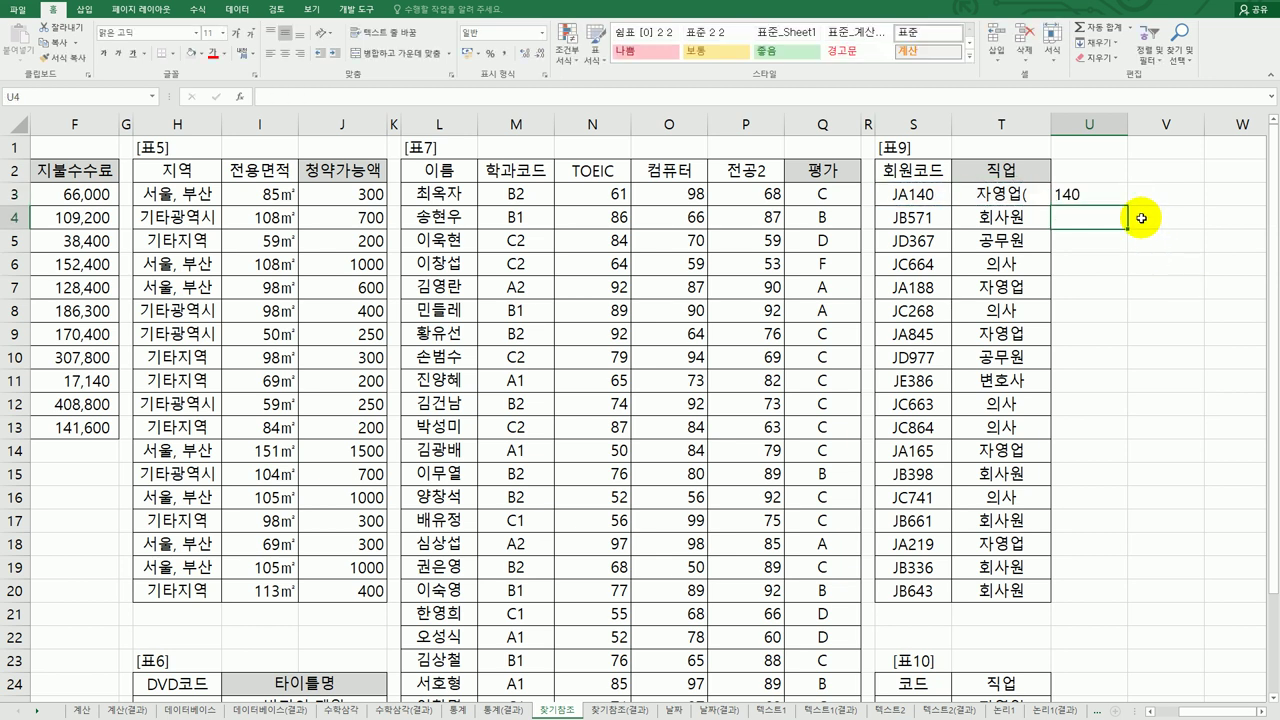
click(1100, 195)
drag(1116, 395, 1100, 594)
Wrap U3's RIGHT formula in MOD with divisor 4 and copy it down to U20.
double_click(1081, 197)
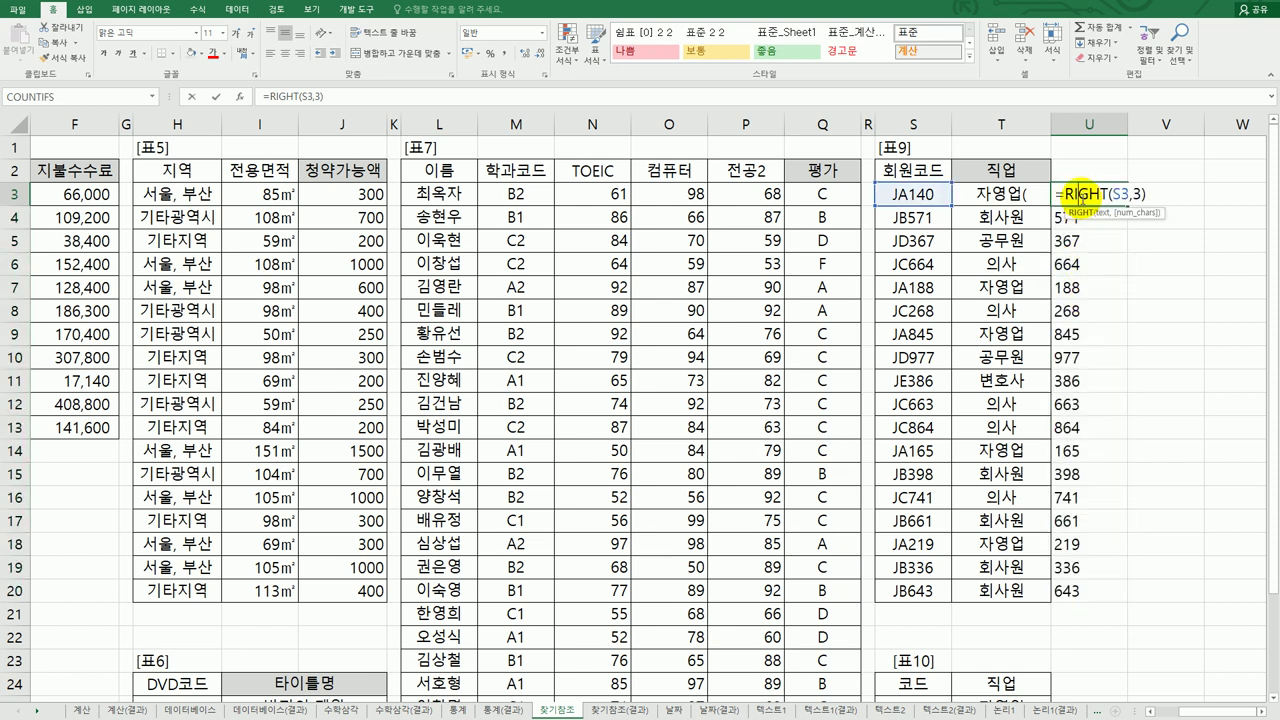
text(mod)
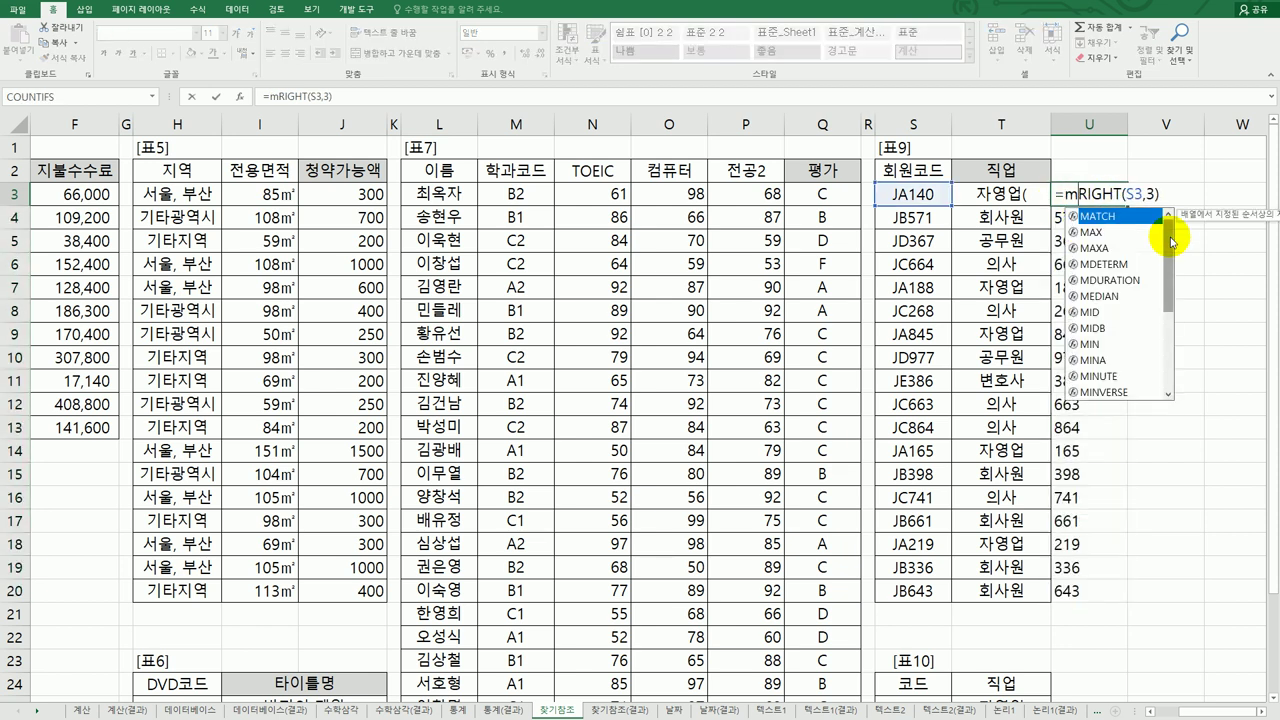
text(()
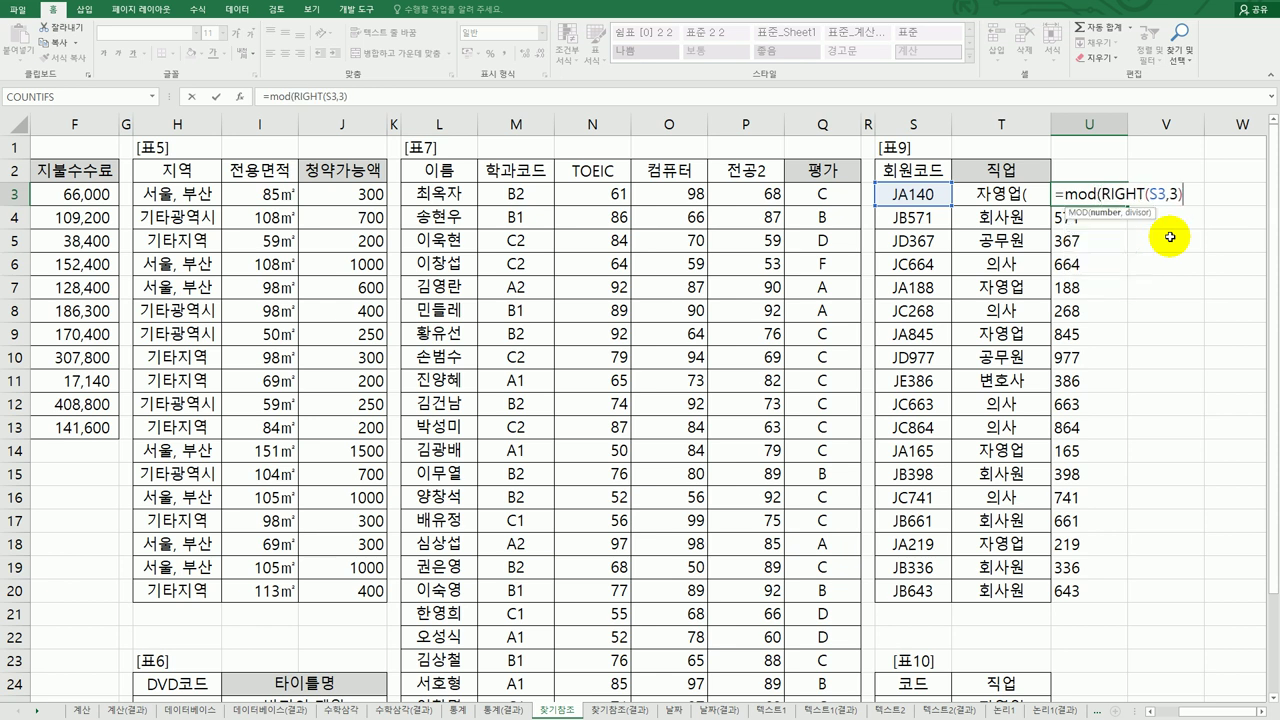
text(,4))
key(Return)
click(1115, 196)
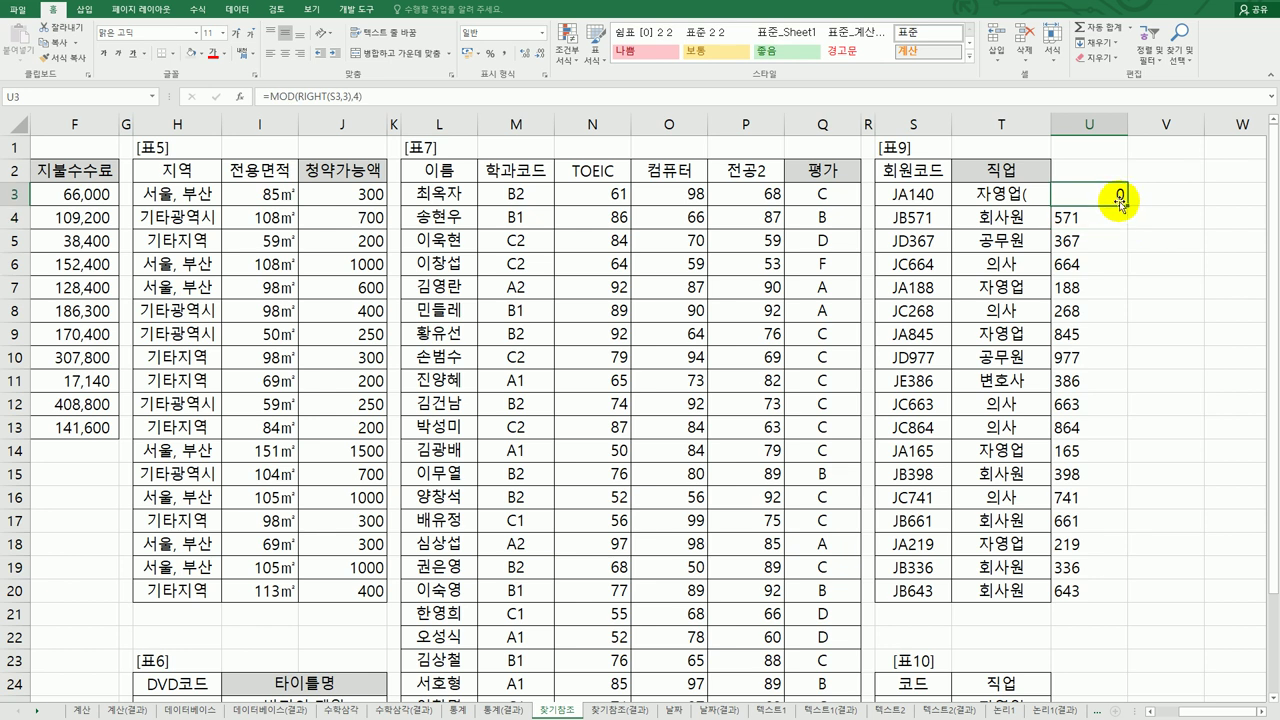
drag(1127, 205, 1103, 592)
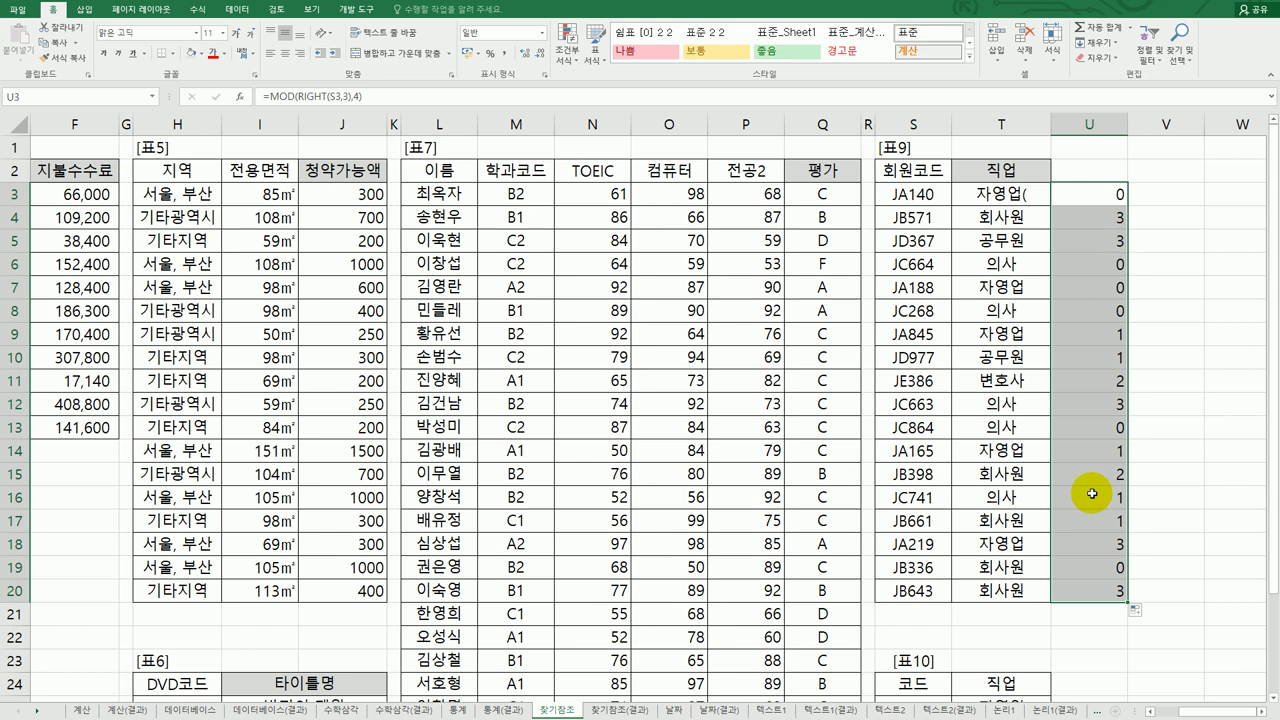
Add 1 to the MOD formula in U3 and copy it down to U20.
click(1108, 190)
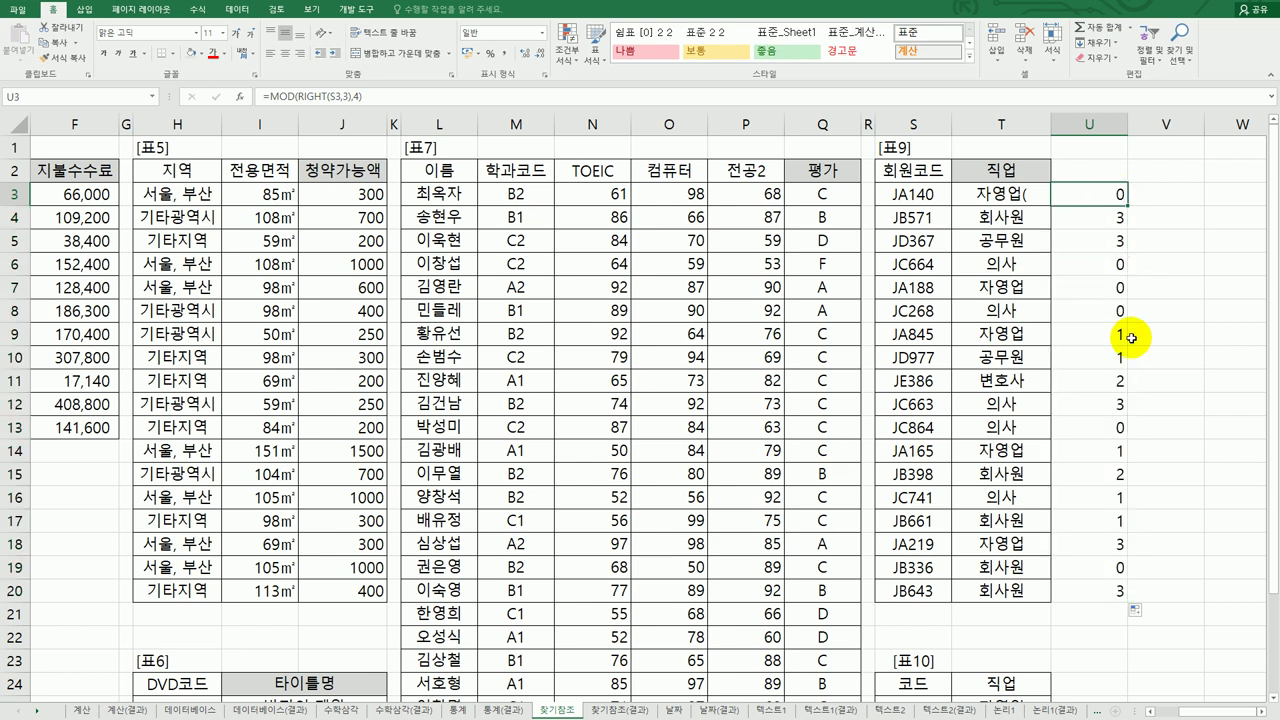
double_click(1097, 195)
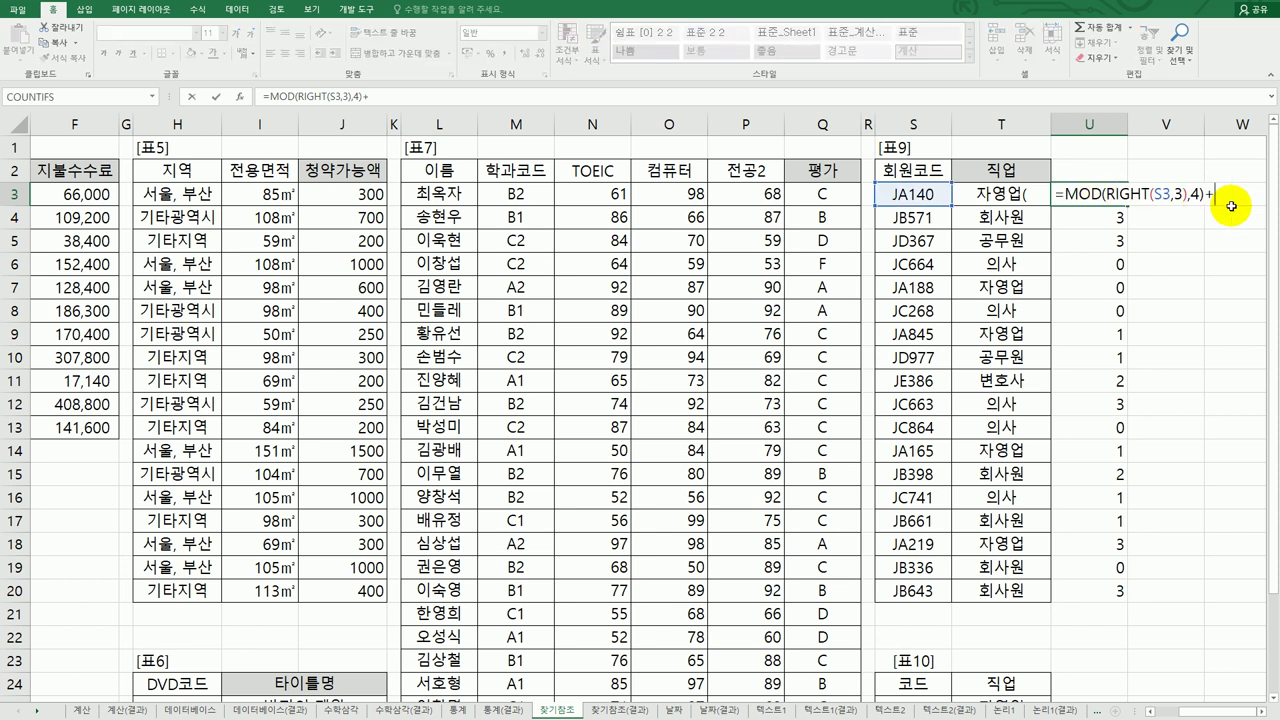
key(Return)
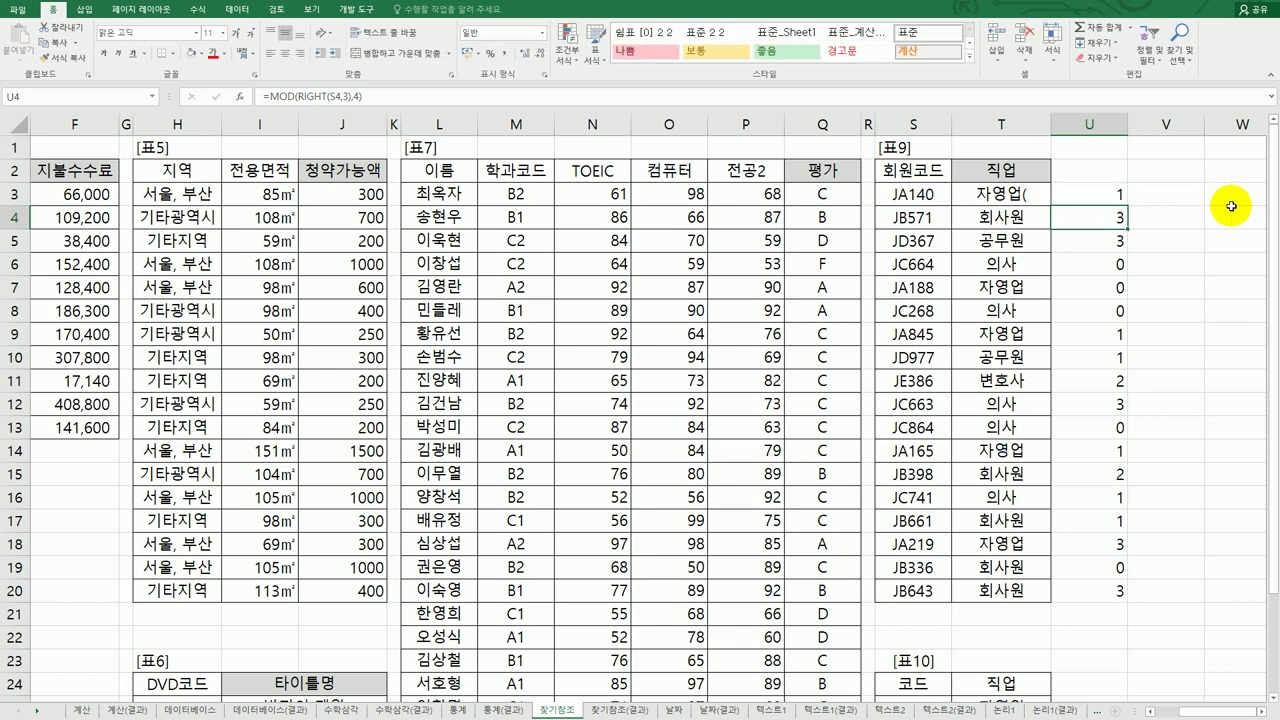
click(1093, 193)
drag(1127, 205, 1128, 597)
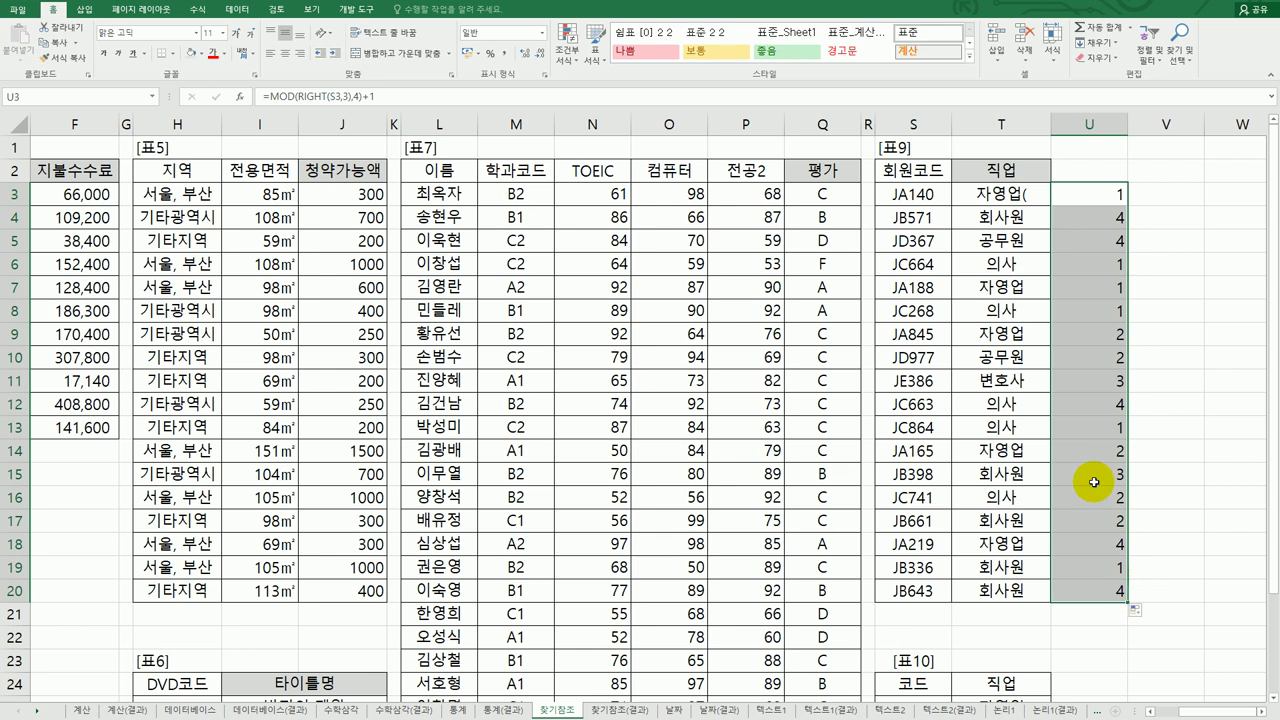
click(1103, 197)
click(1161, 201)
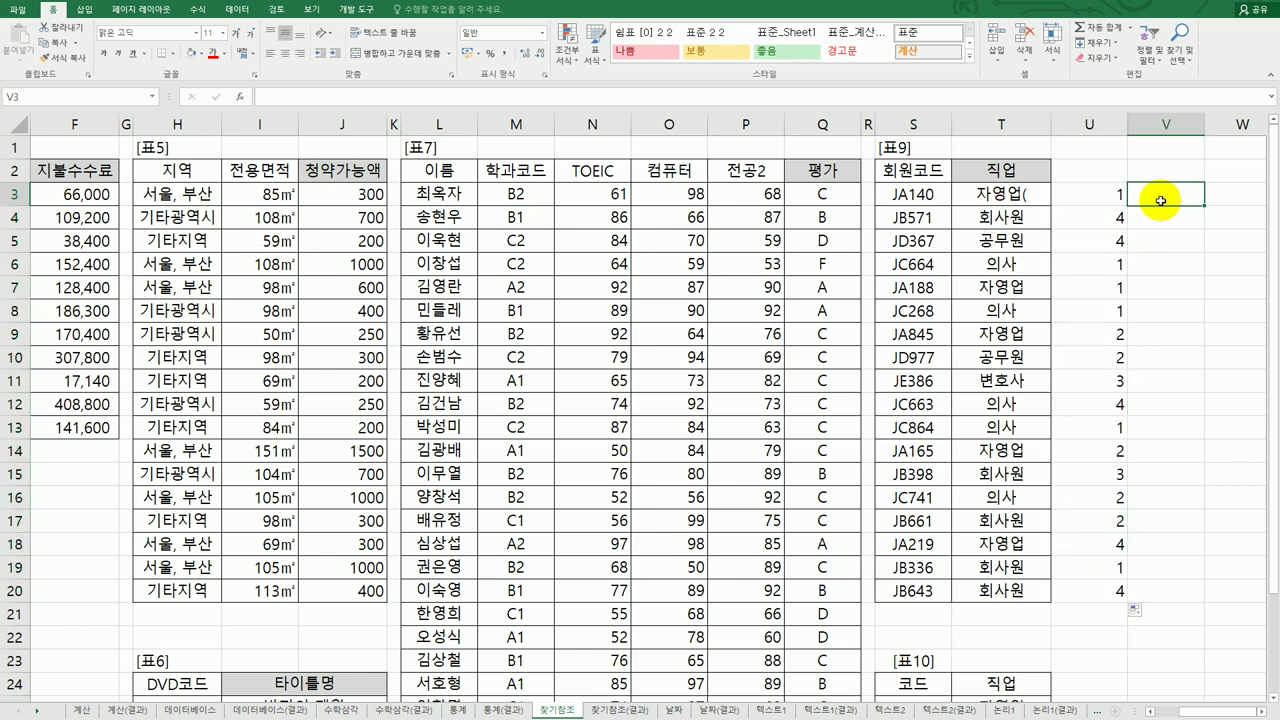
text(=c)
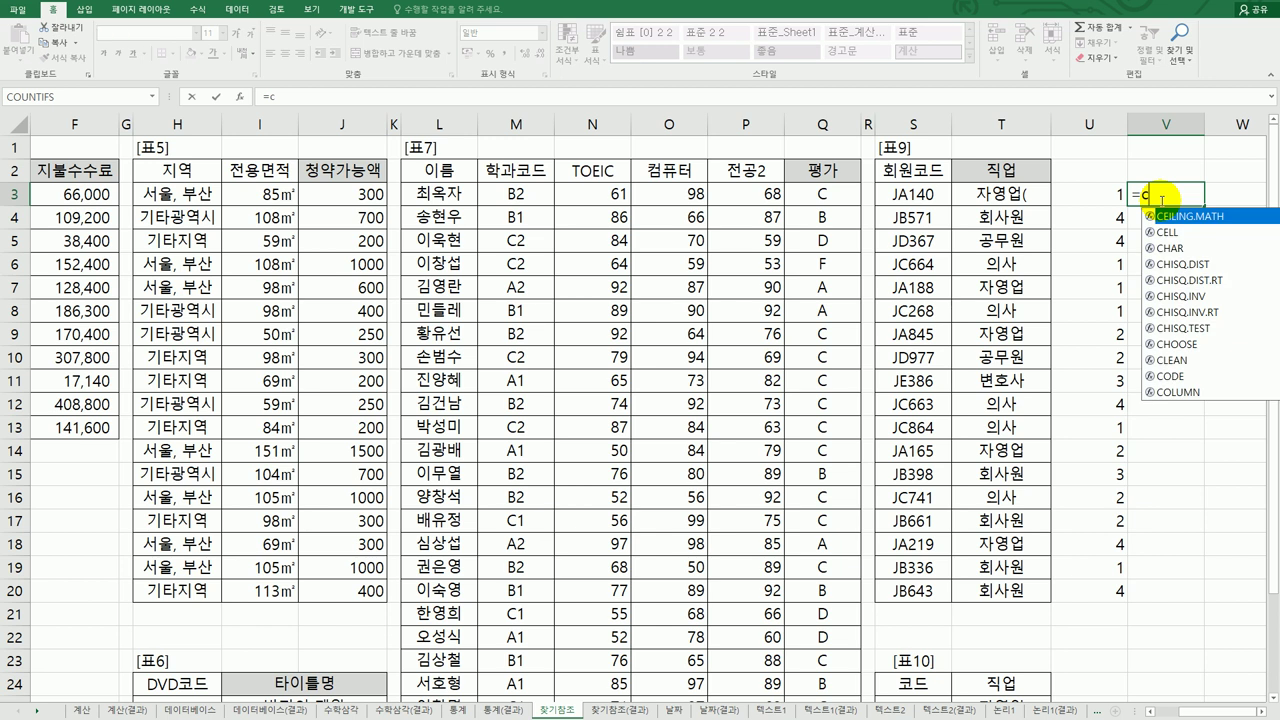
text(hoose)
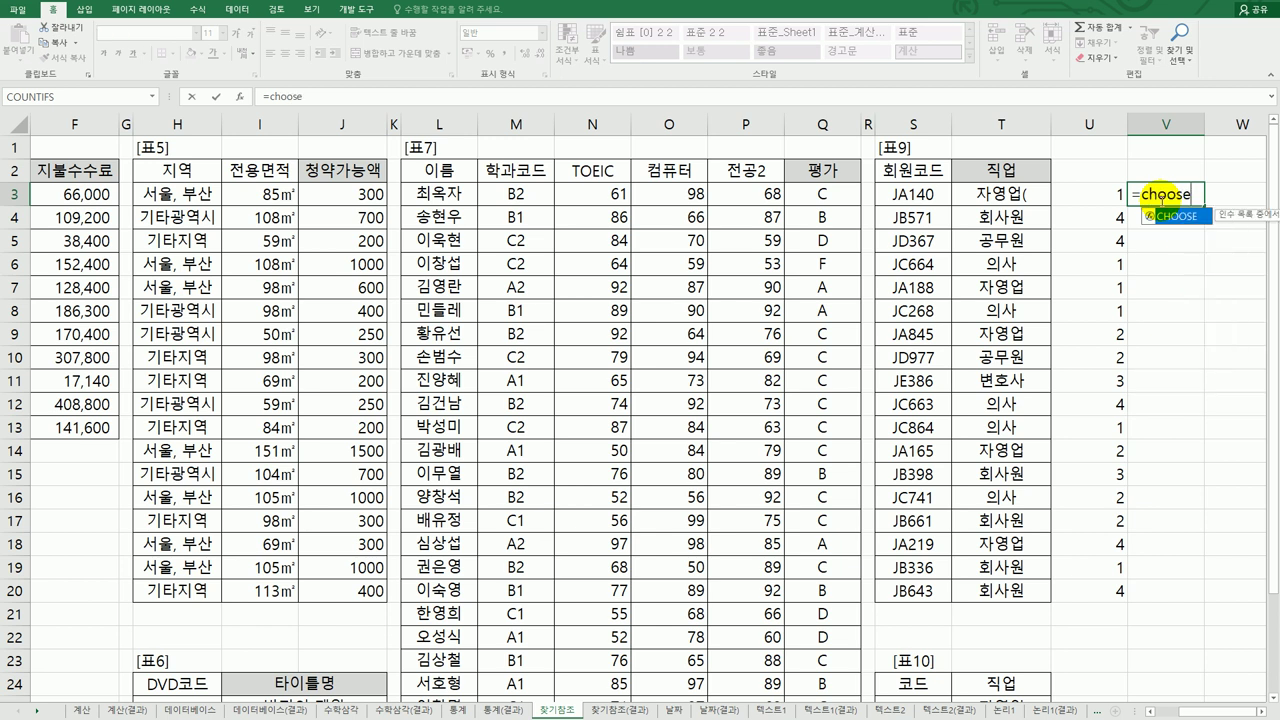
key(Return)
click(1160, 198)
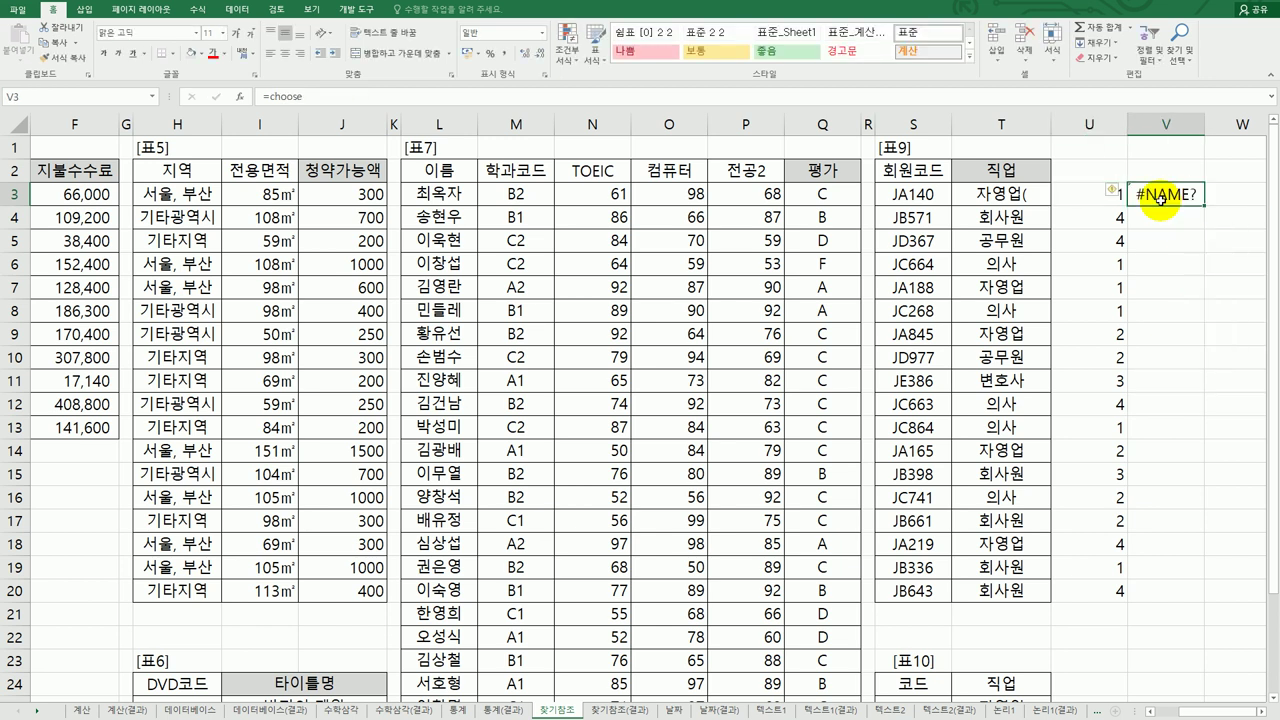
Start a CHOOSE formula in V3 with U3 as the index number and "동부" as the first value.
text(=choo)
key(Tab)
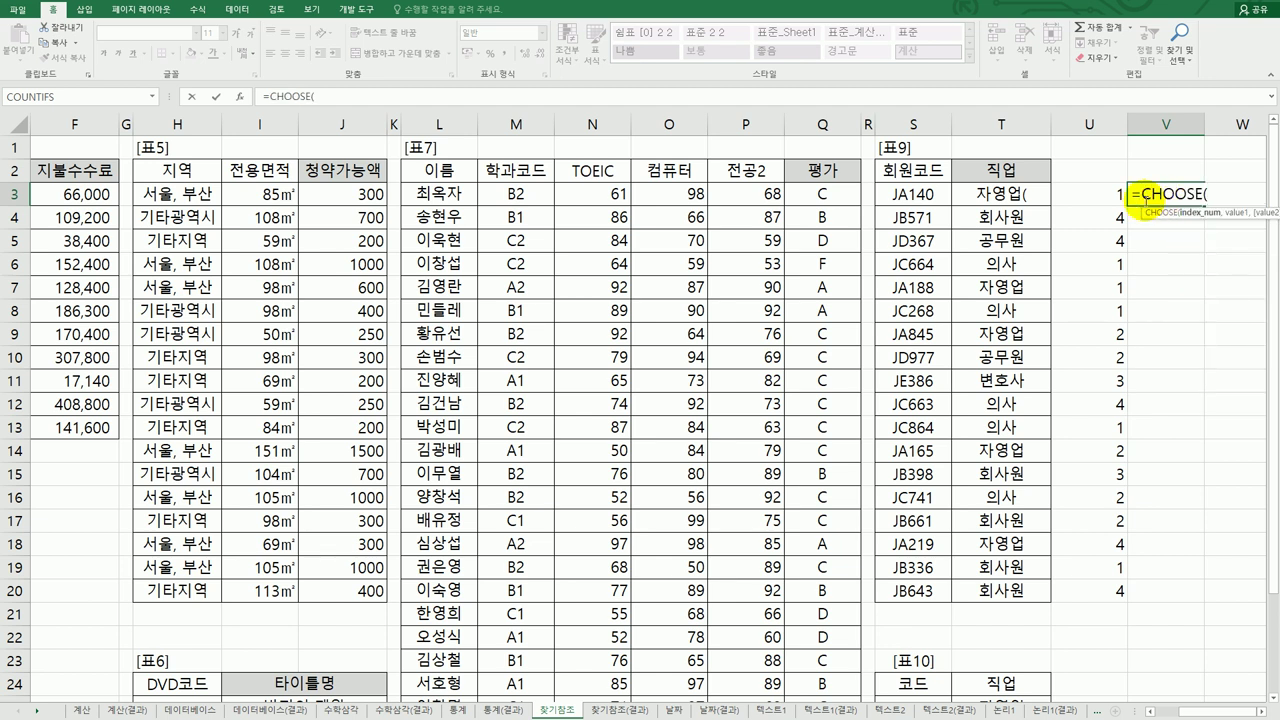
click(1108, 197)
text(,"ehd)
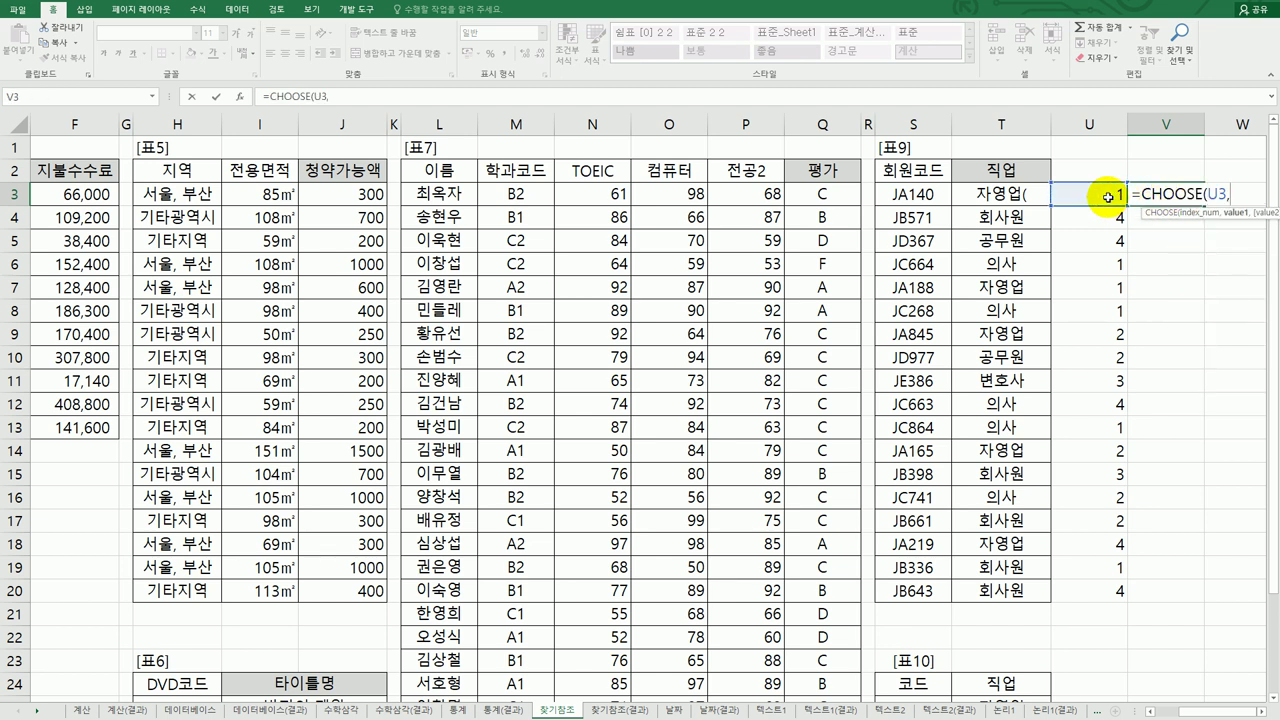
key(BackSpace)
key(BackSpace)
key(BackSpace)
key(Hangul)
text(동부",)
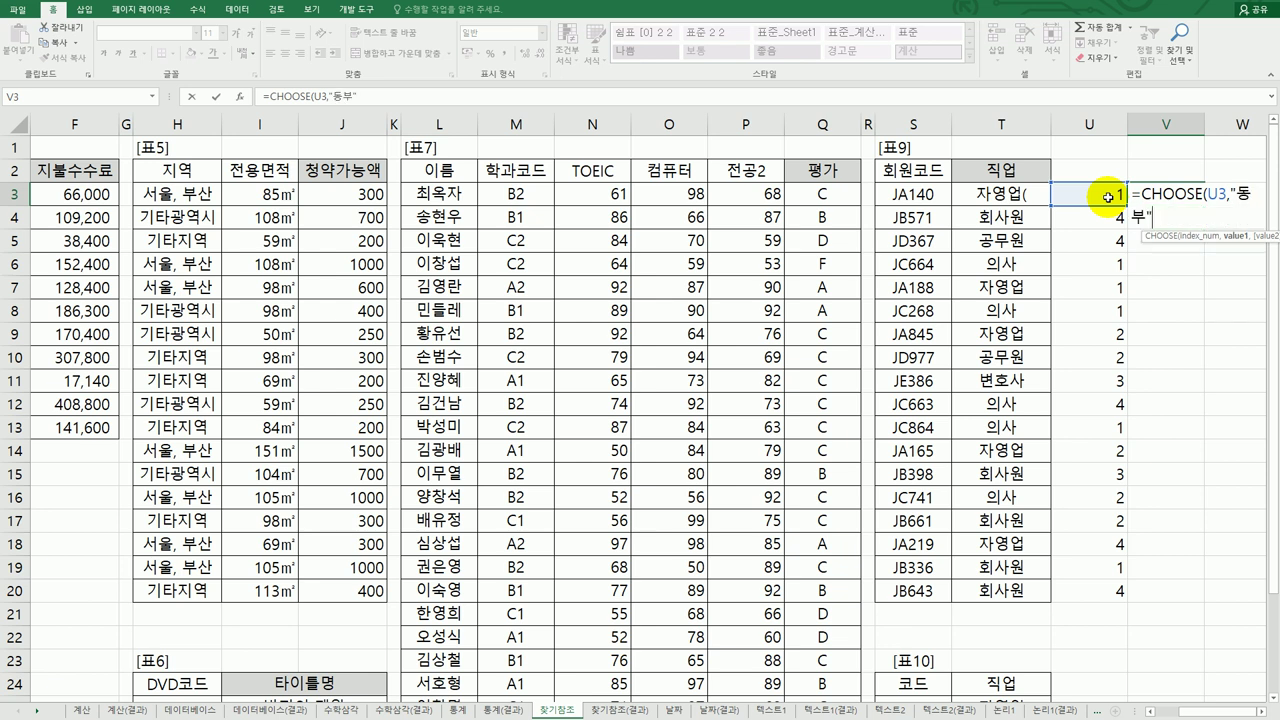
Complete V3's CHOOSE formula with "서부", "남부" and "북부" as values two to four and copy it down to V20.
click(240, 97)
click(716, 266)
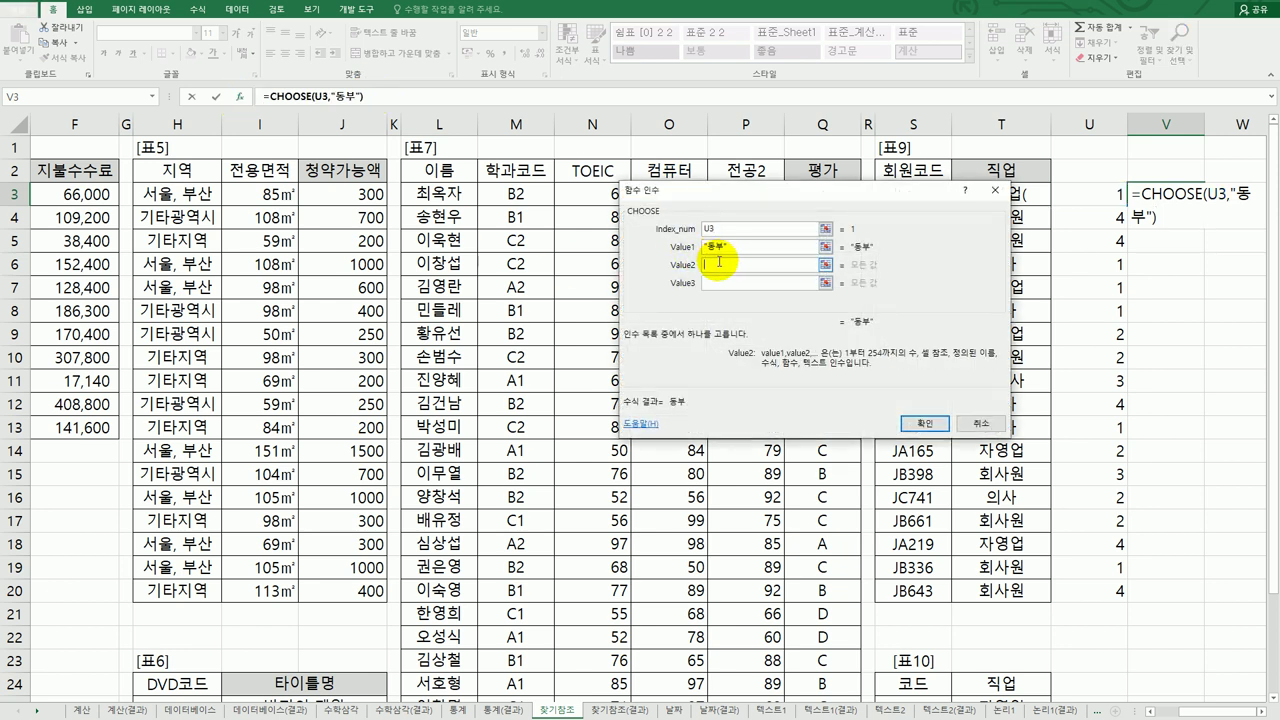
text(서부)
key(Tab)
text(남ㅂㅜ)
key(Tab)
text(북부)
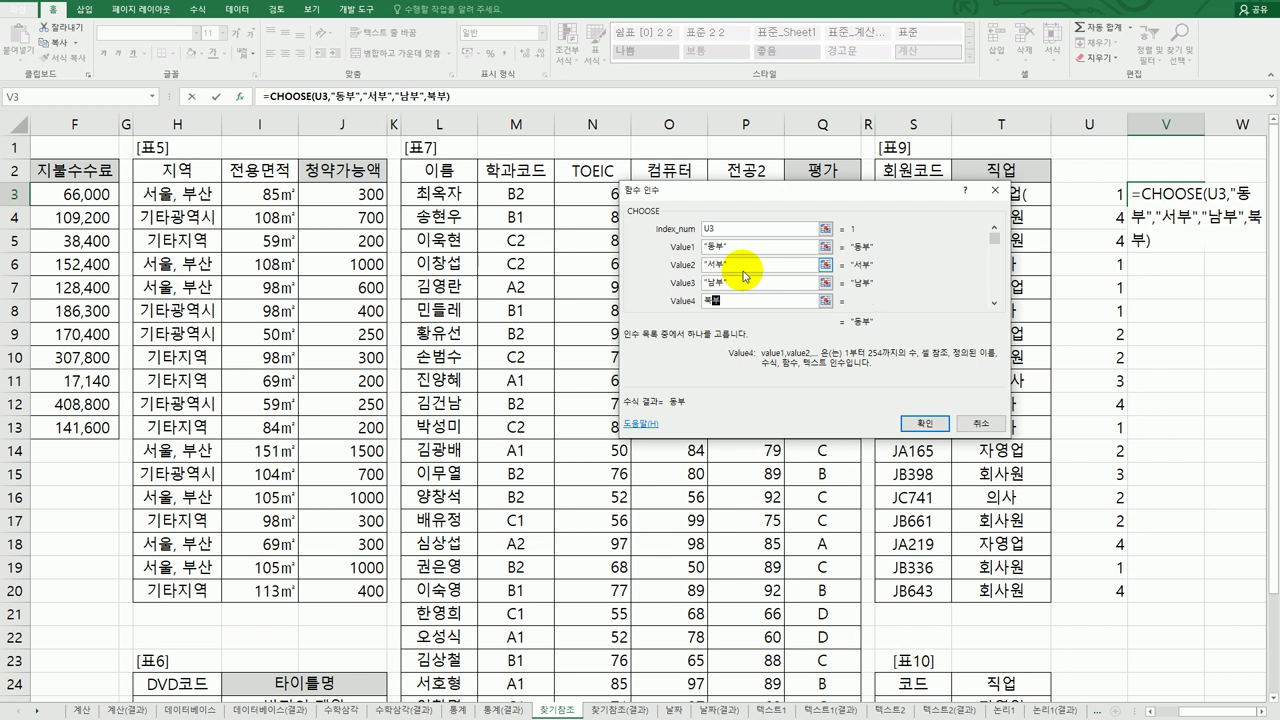
click(925, 423)
drag(1205, 205, 1163, 601)
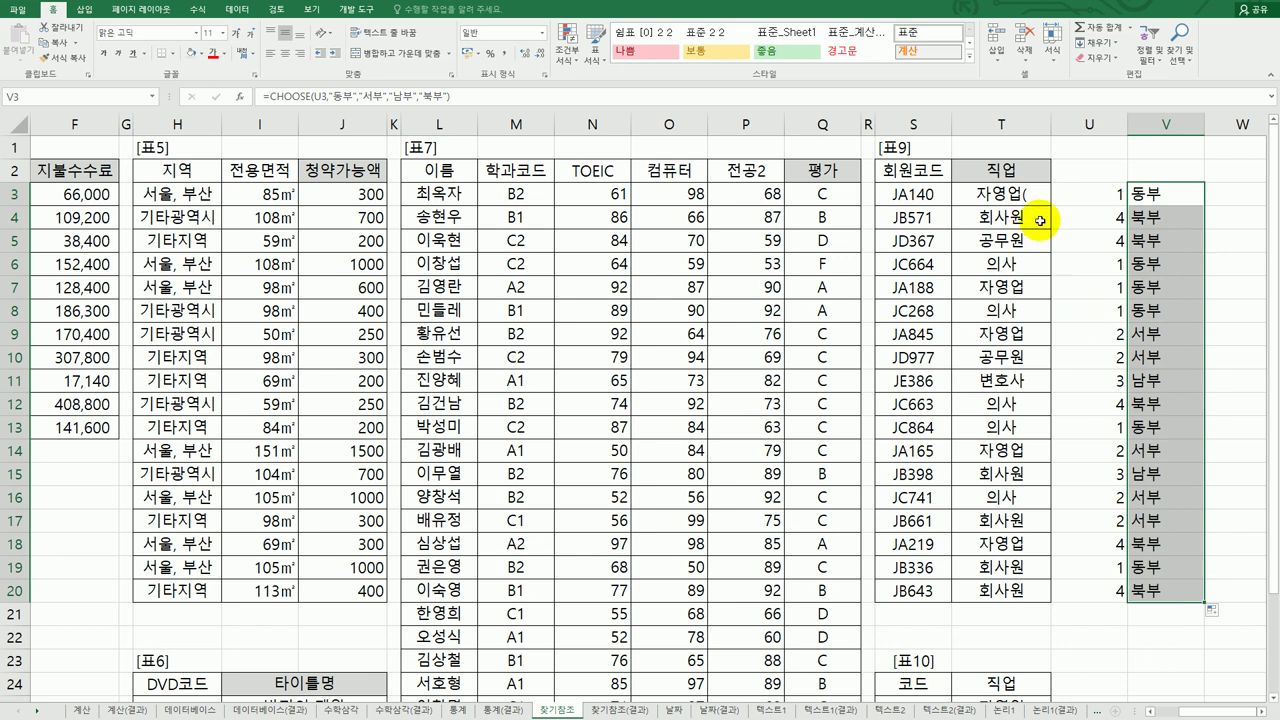
Extend the VLOOKUP formula in T3 by joining a CHOOSE function after the opening parenthesis text.
click(1025, 196)
double_click(1025, 196)
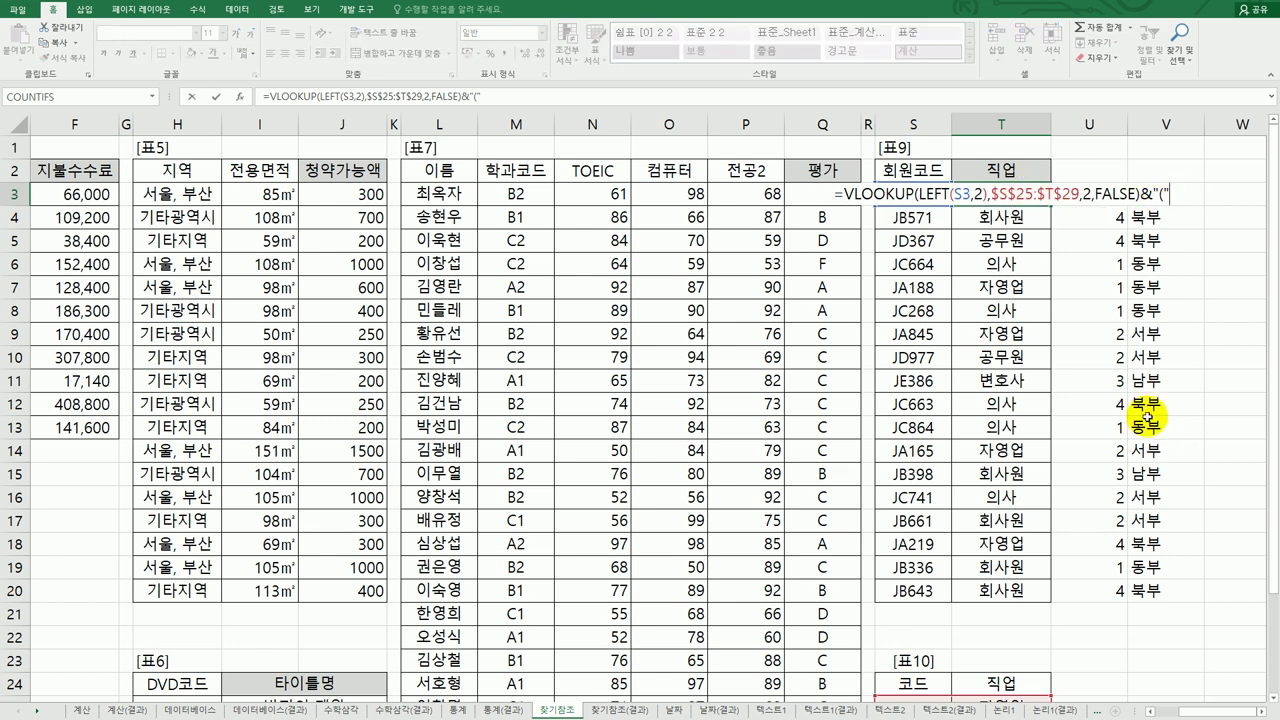
text(&채)
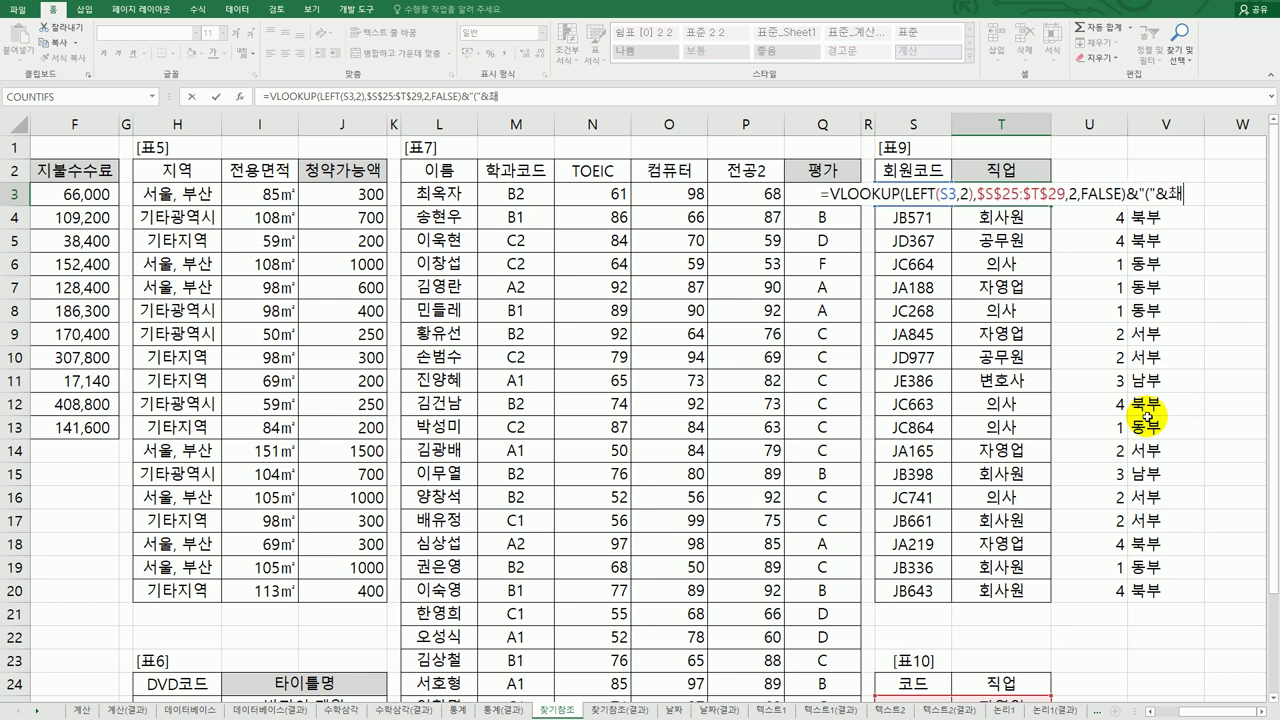
key(BackSpace)
text(&choo)
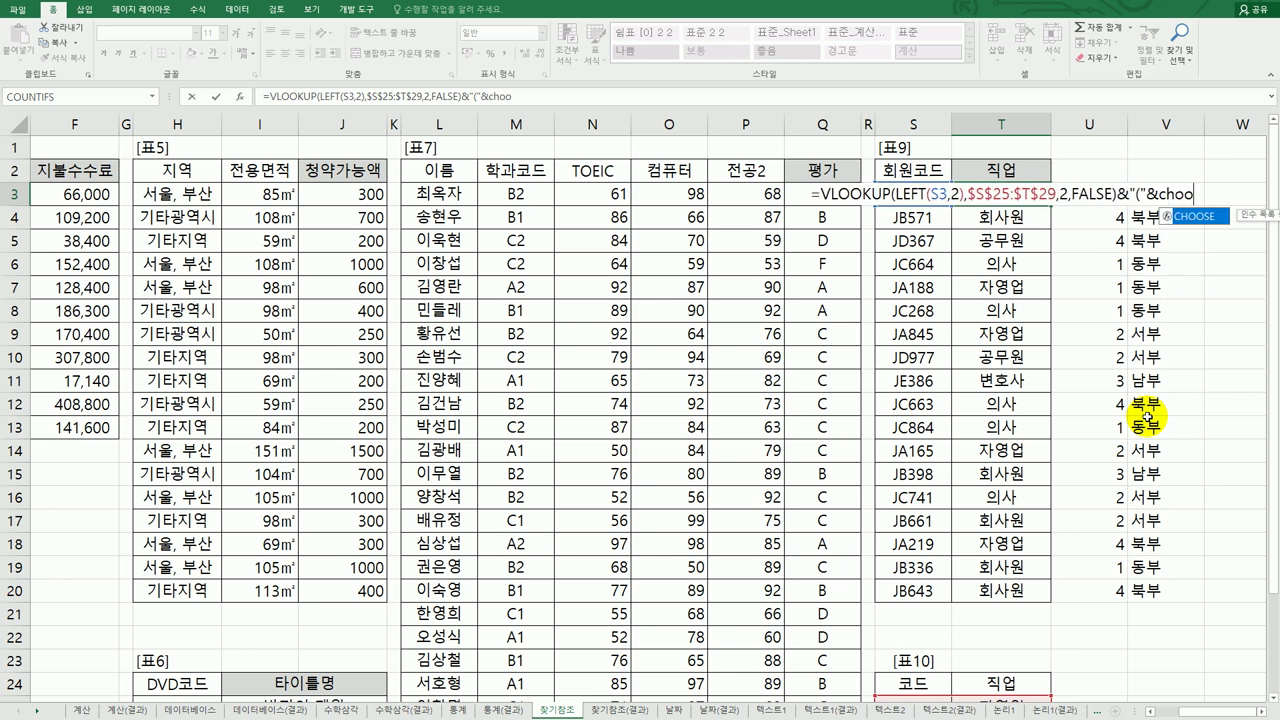
key(Tab)
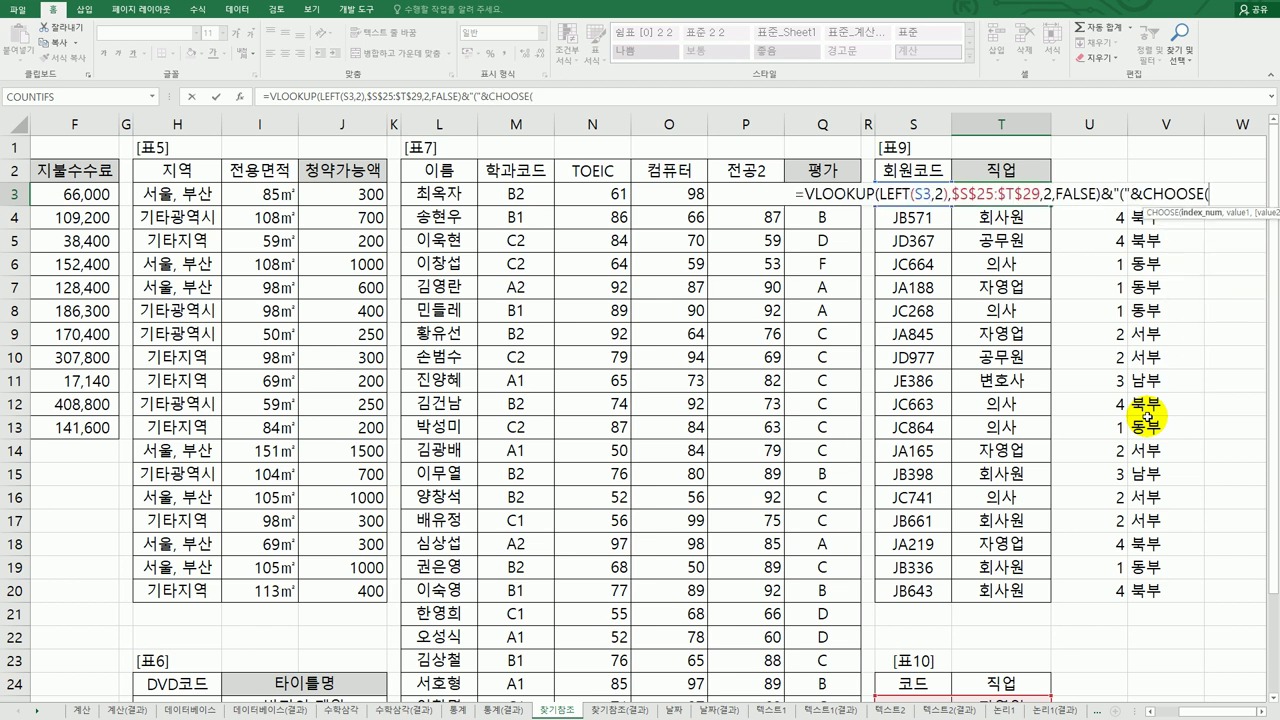
Enter MOD(RIGHT(S3,3),4)+1 as the index number of the CHOOSE function in T3.
text(mod)
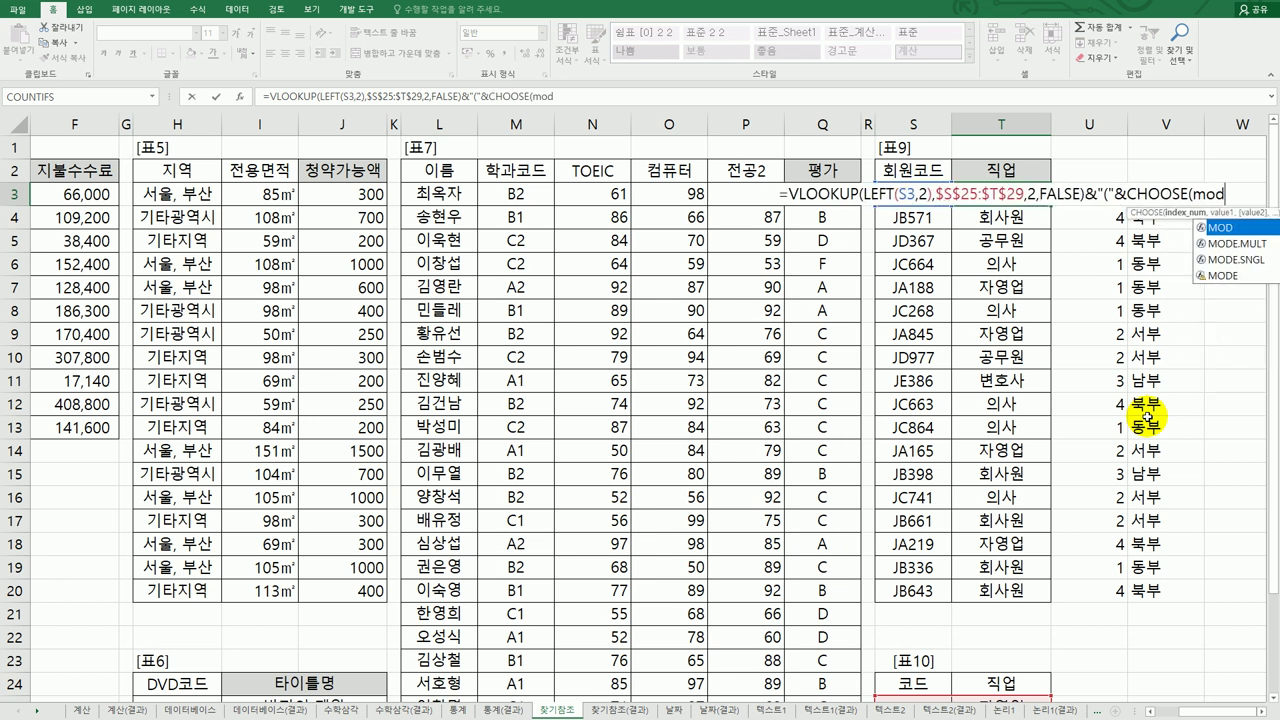
key(Tab)
text(right)
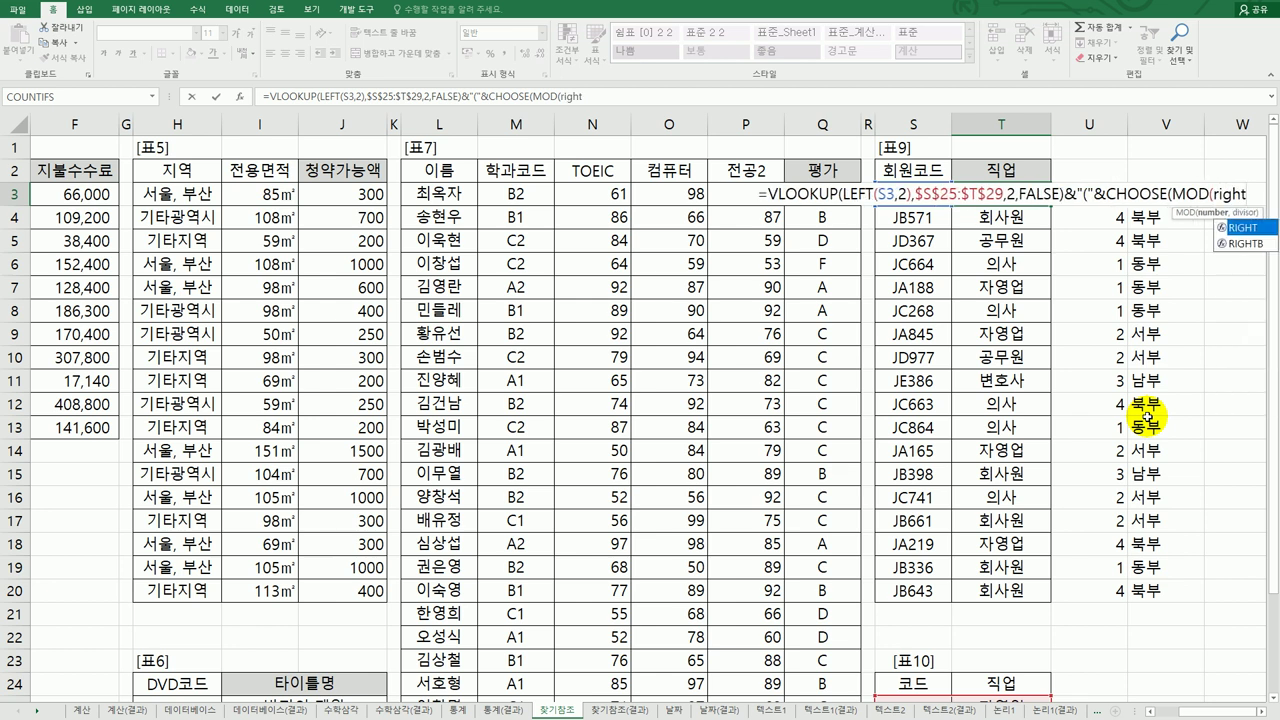
key(Tab)
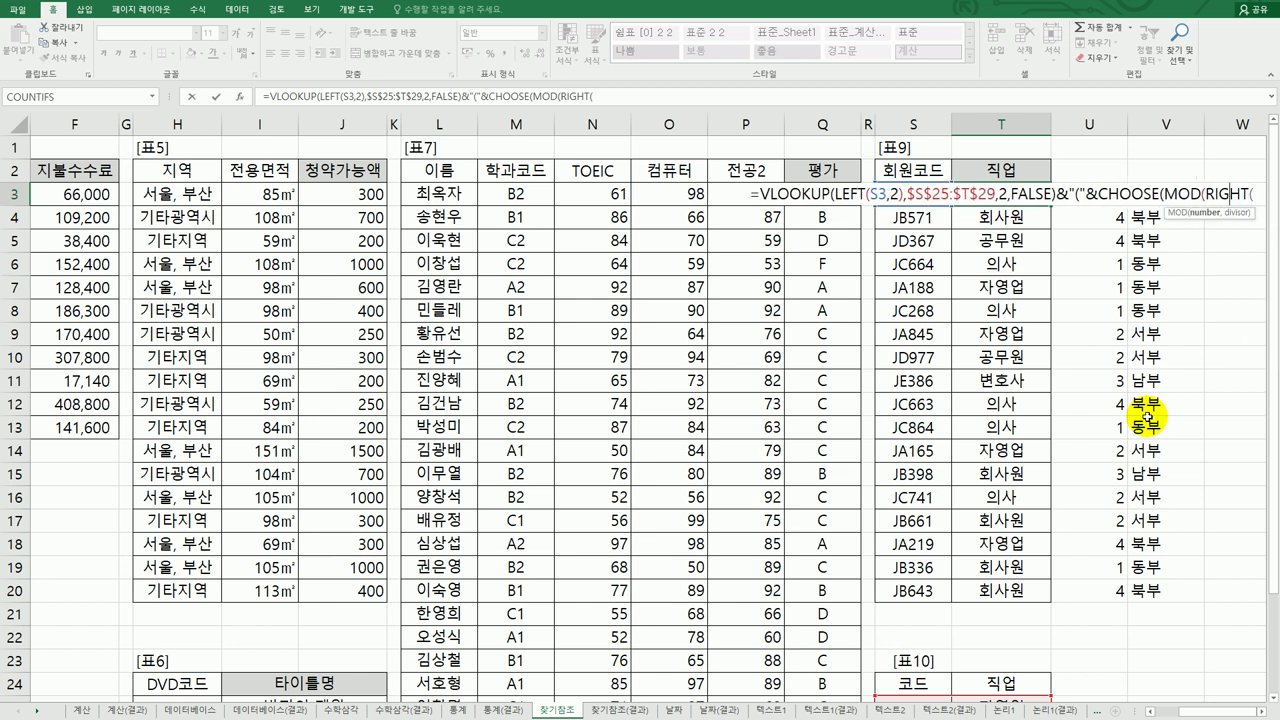
text(s3)
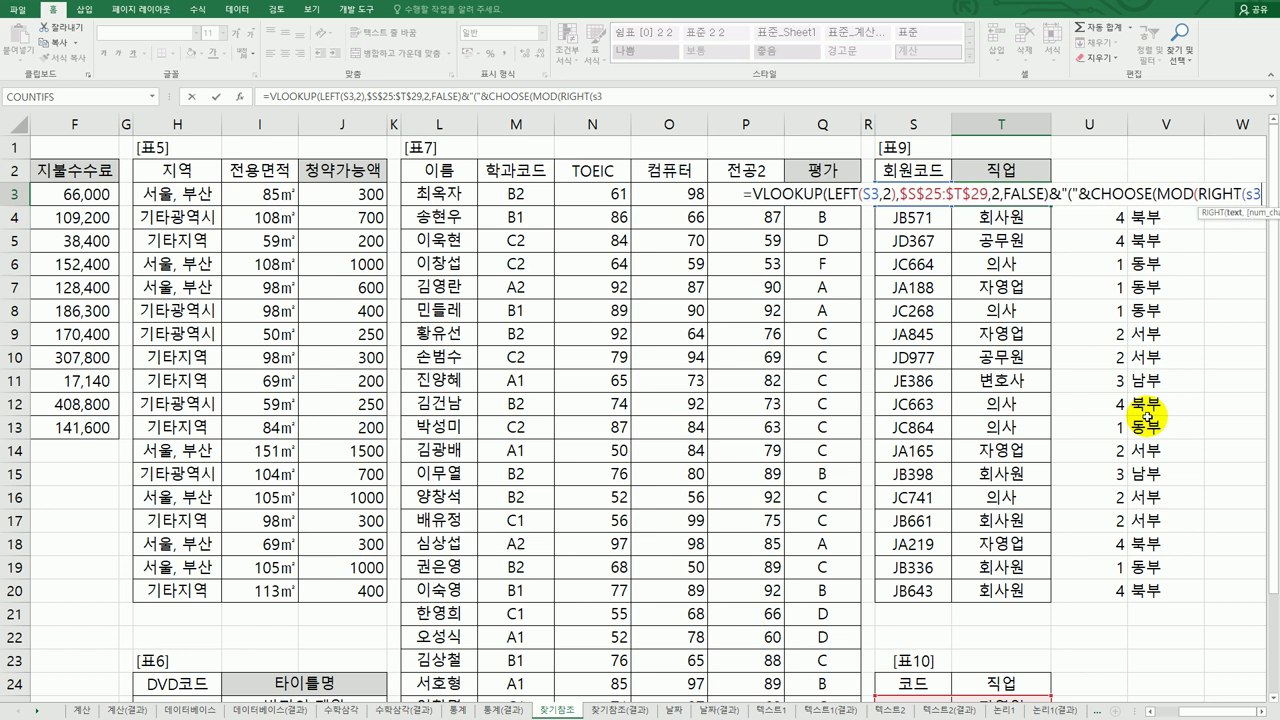
text(,3))
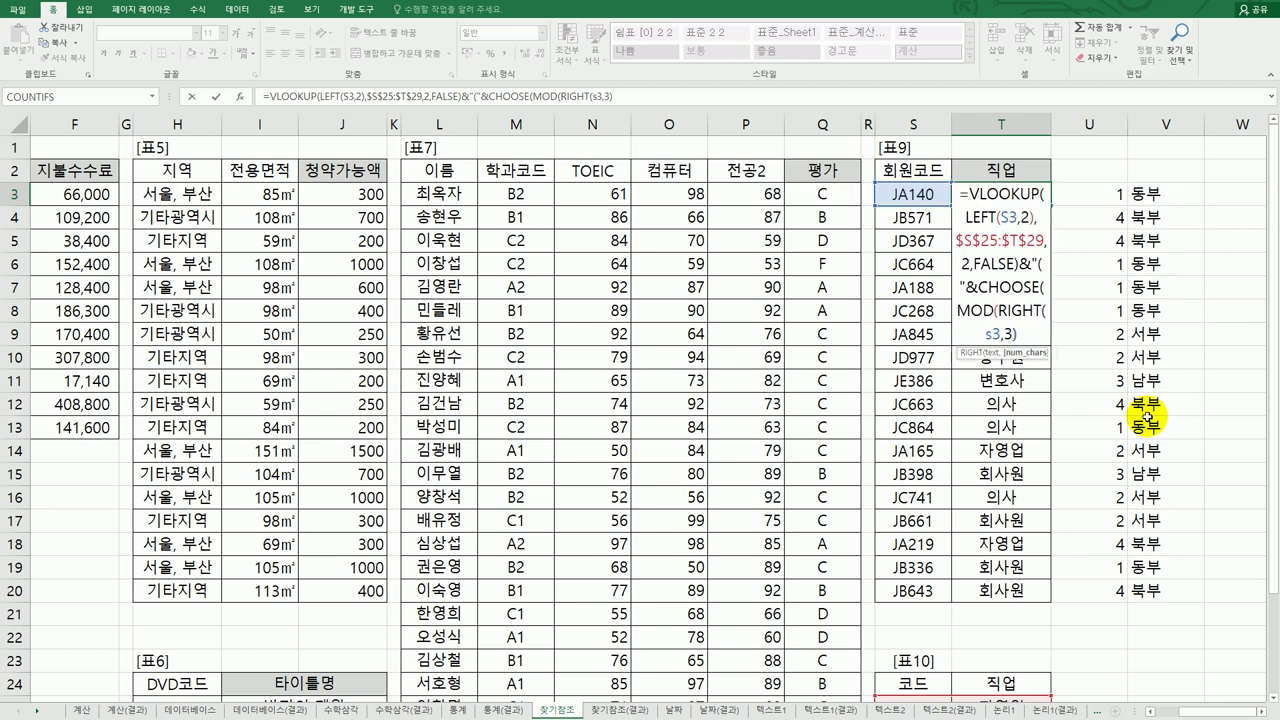
text(,4))
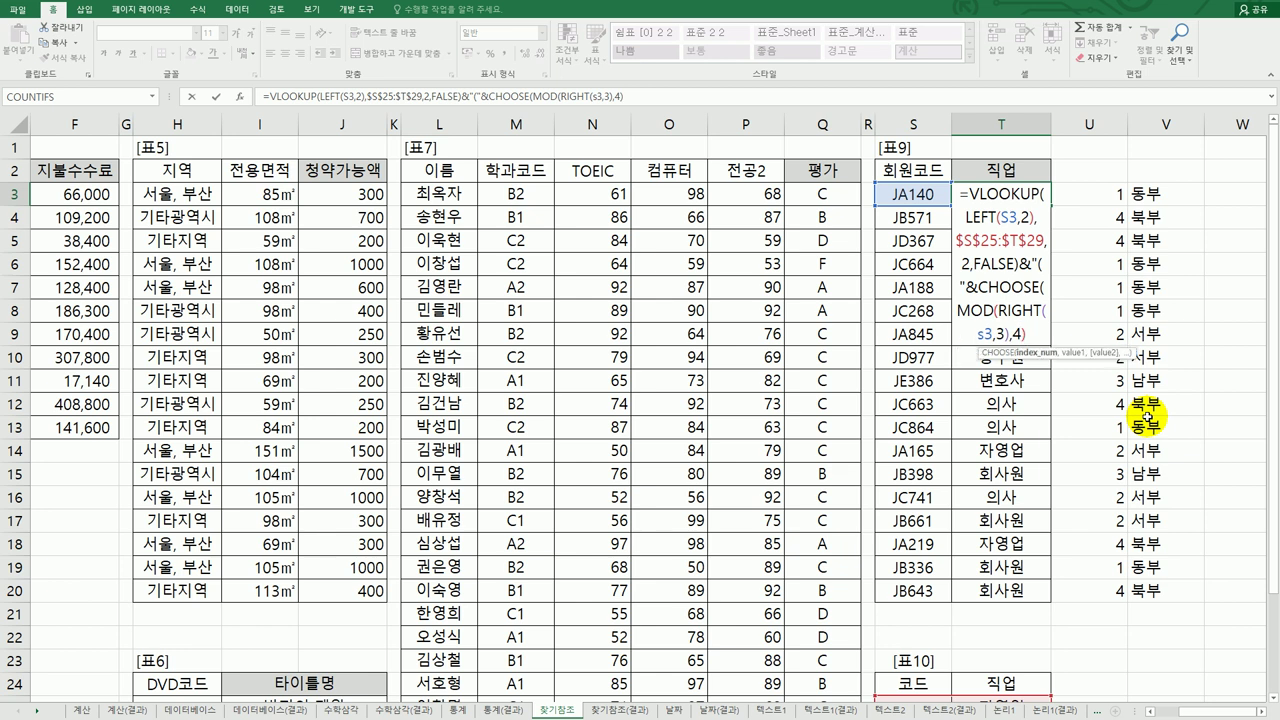
text(+1,)
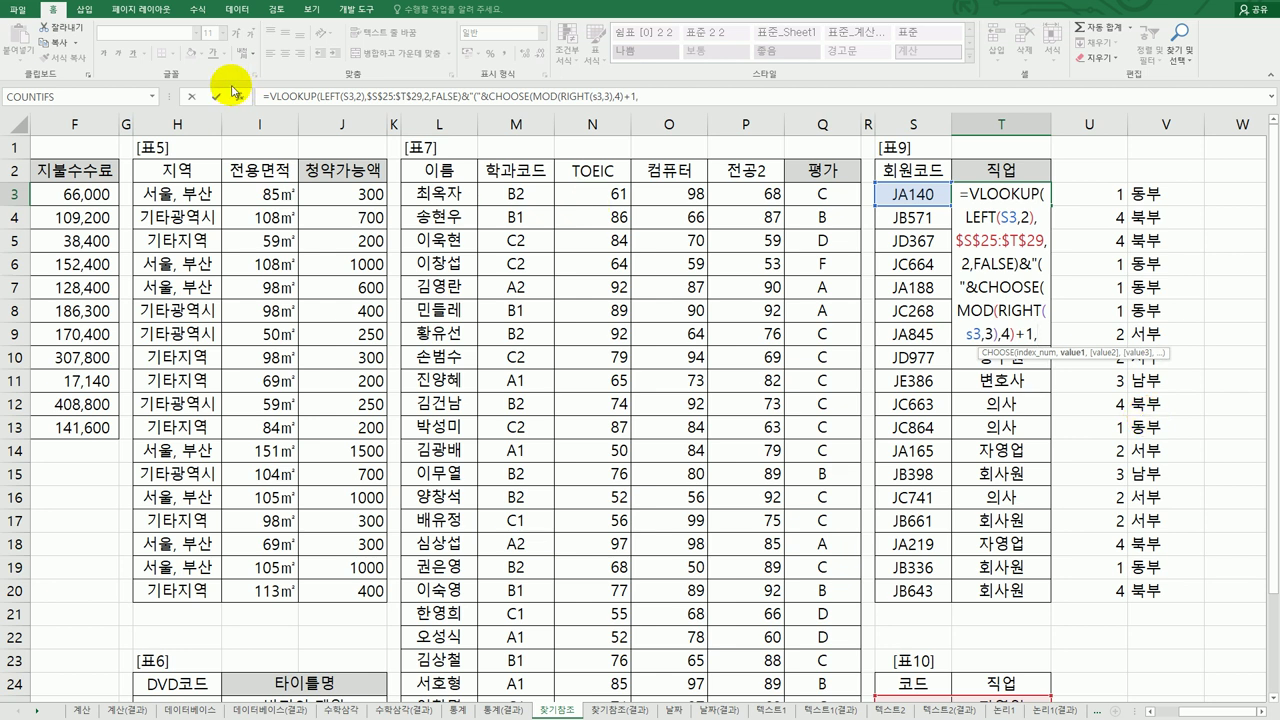
Set the CHOOSE values in T3 to "동부", "서부", "남부" and "북부" through the function arguments and confirm the formula.
key(BackSpace)
text())
key(shift+F3)
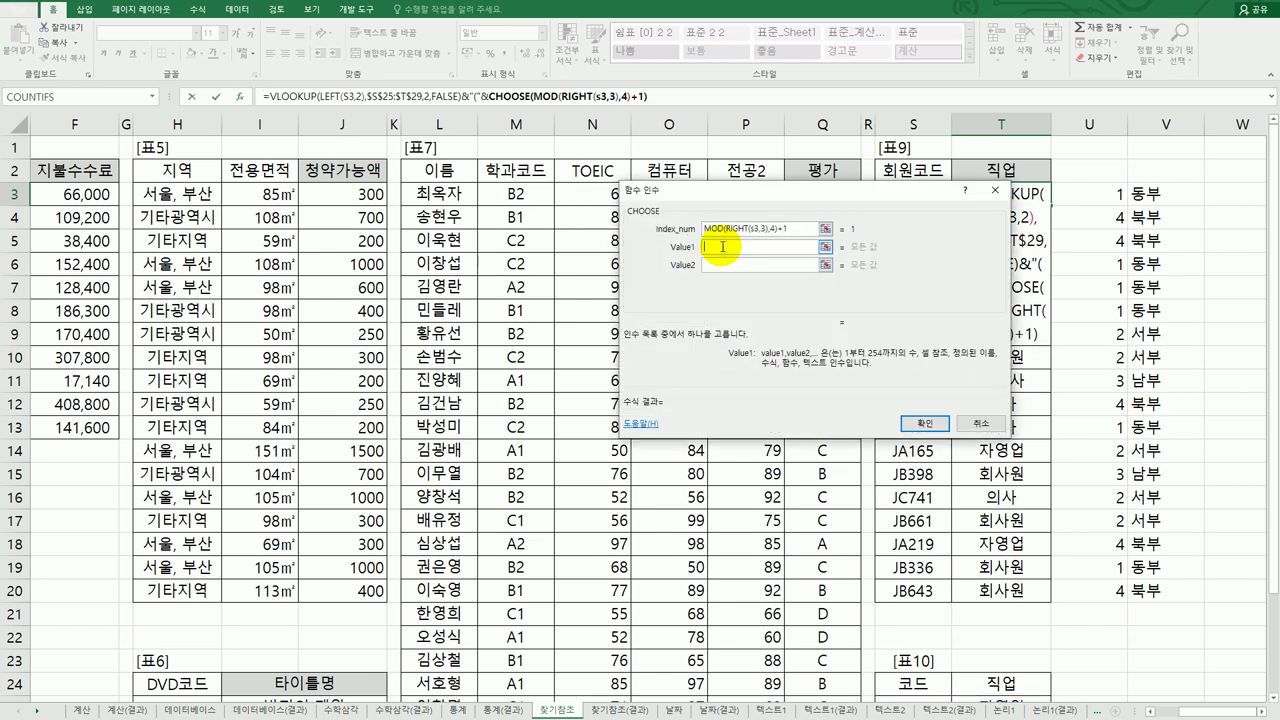
key(Tab)
text(동부)
key(Tab)
text(서부)
key(Tab)
text(ㄴ)
text(남부)
key(Tab)
text(북ㅂ부)
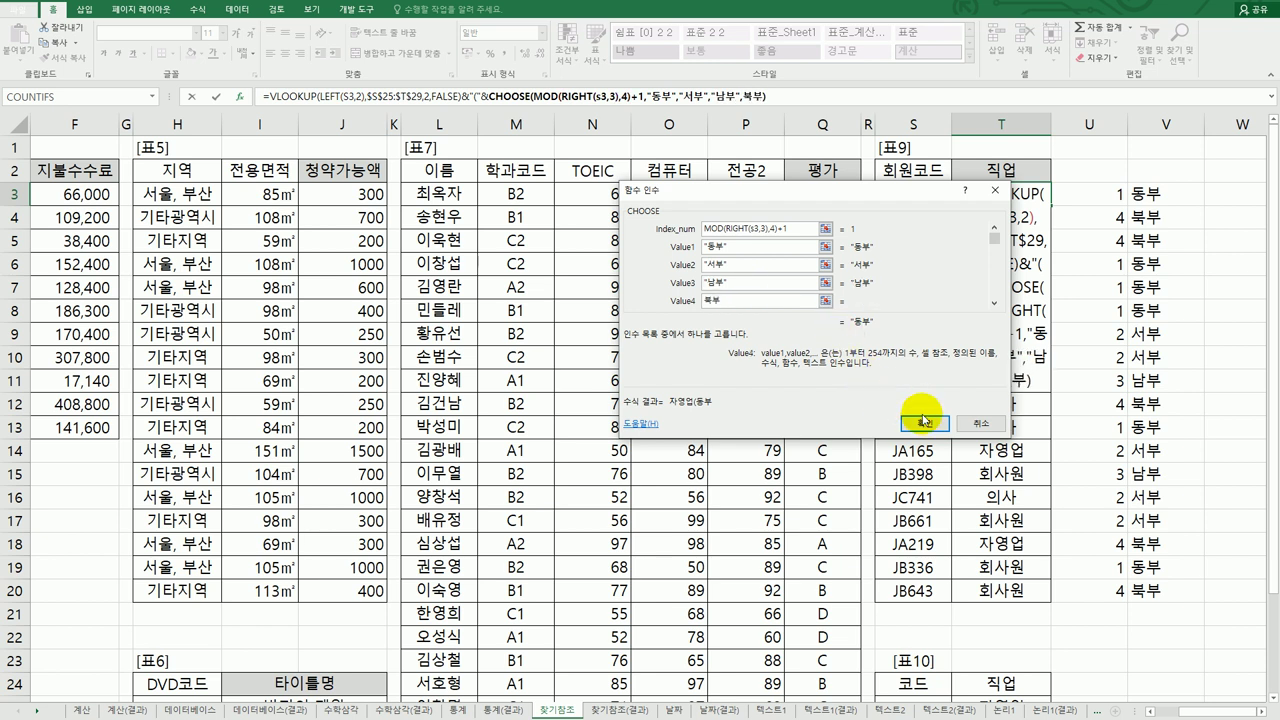
click(924, 421)
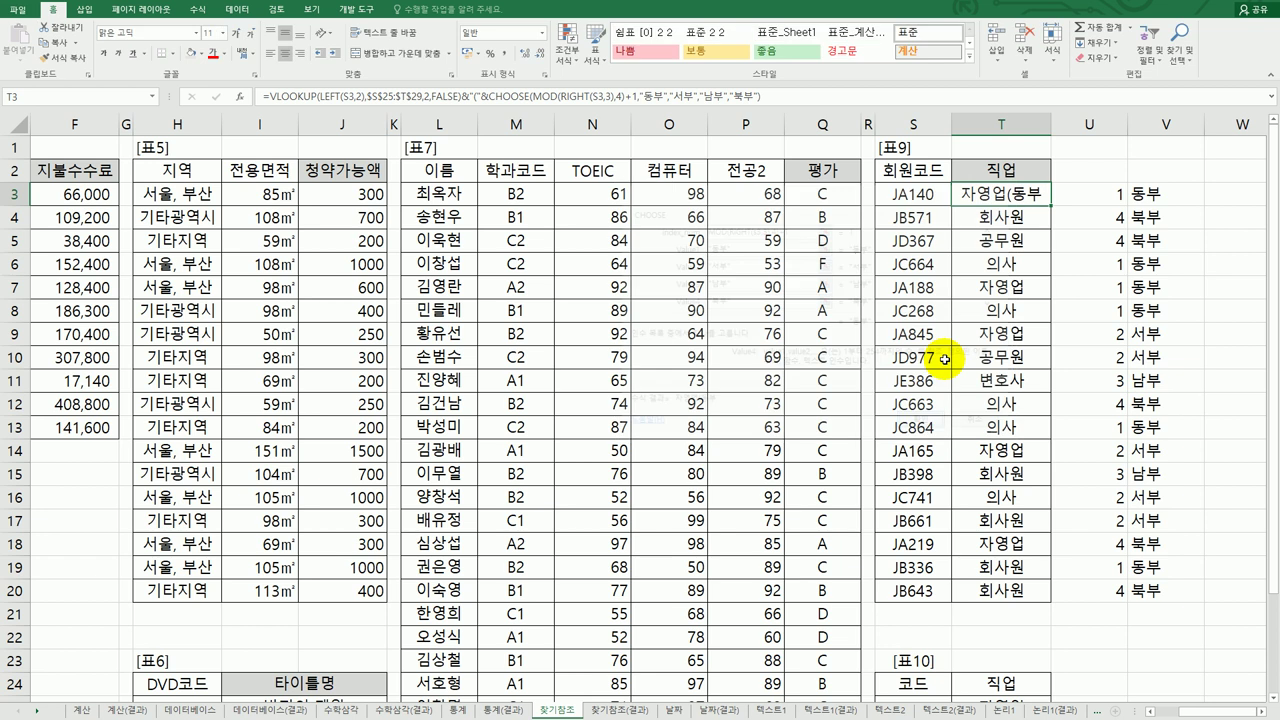
Append &")" to the end of T3's formula and copy it down to T20.
double_click(1041, 199)
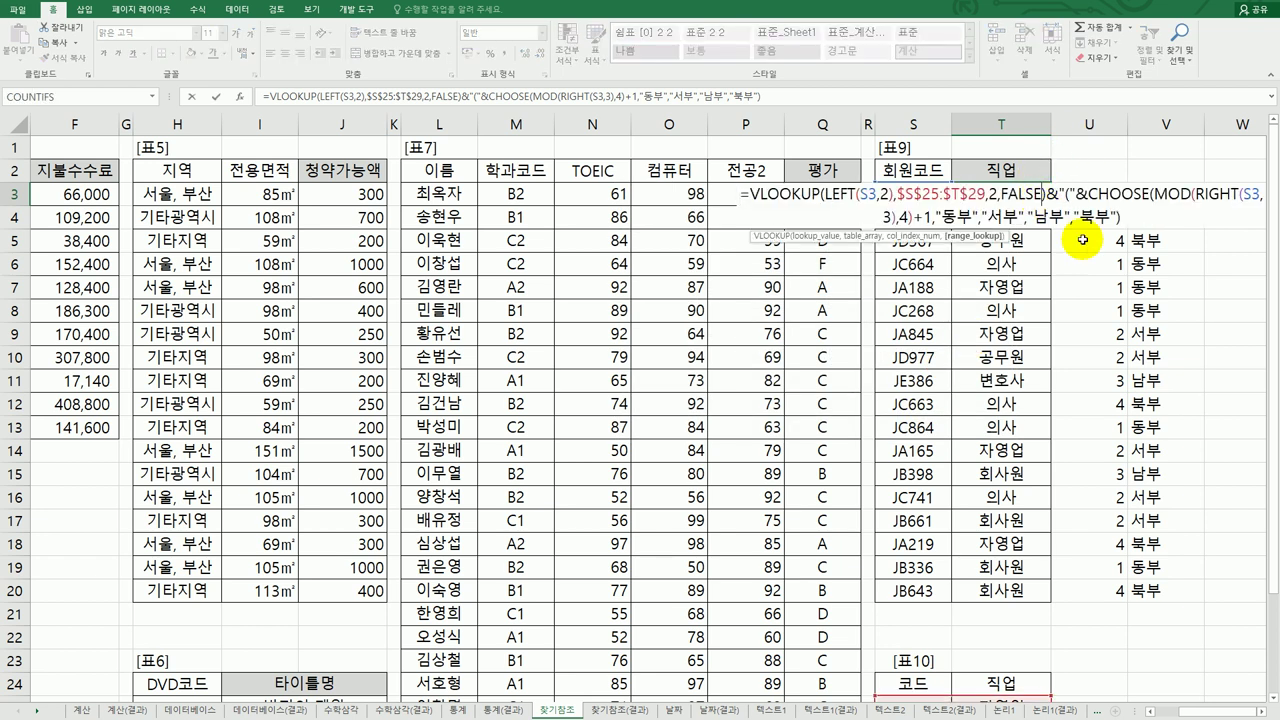
click(1126, 215)
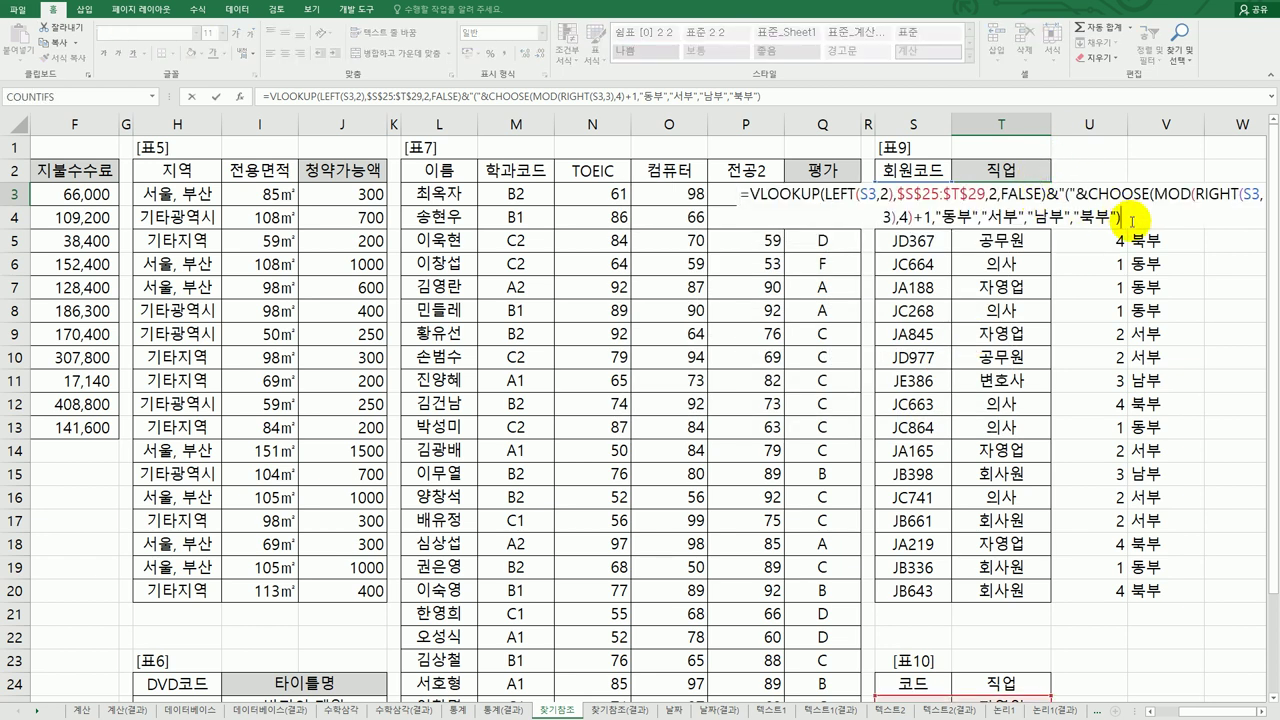
text(&")")
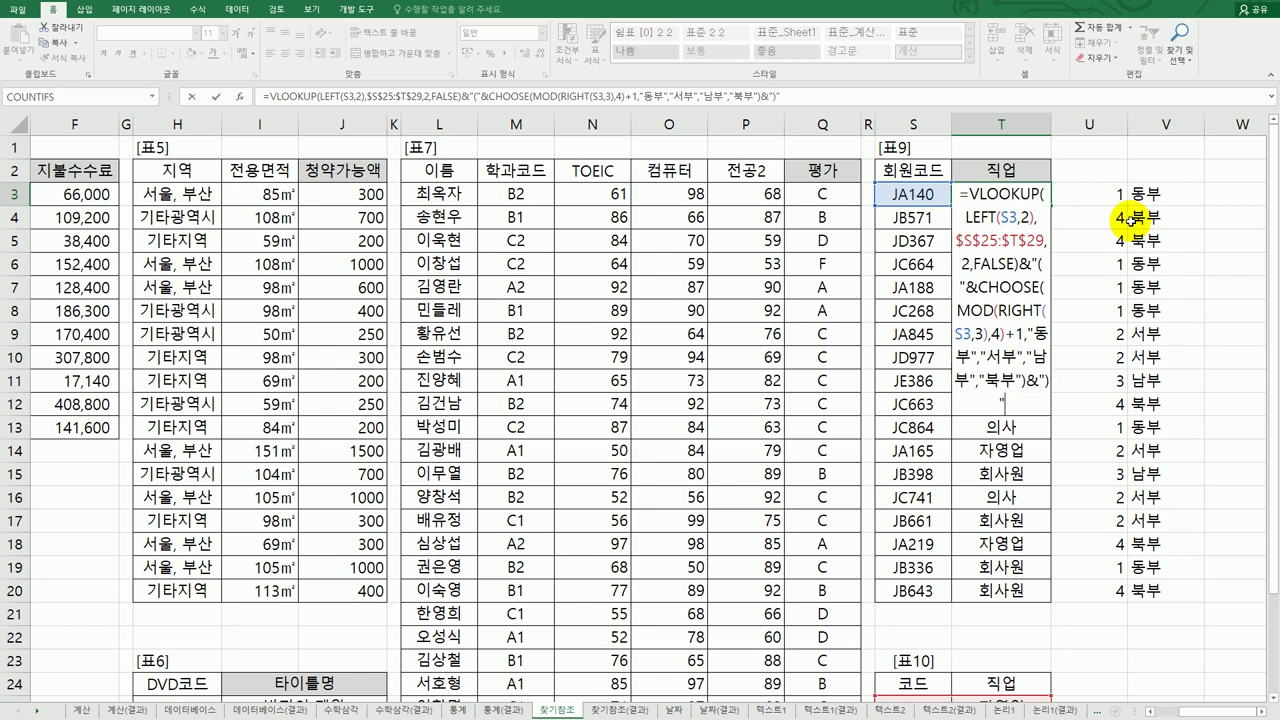
key(Return)
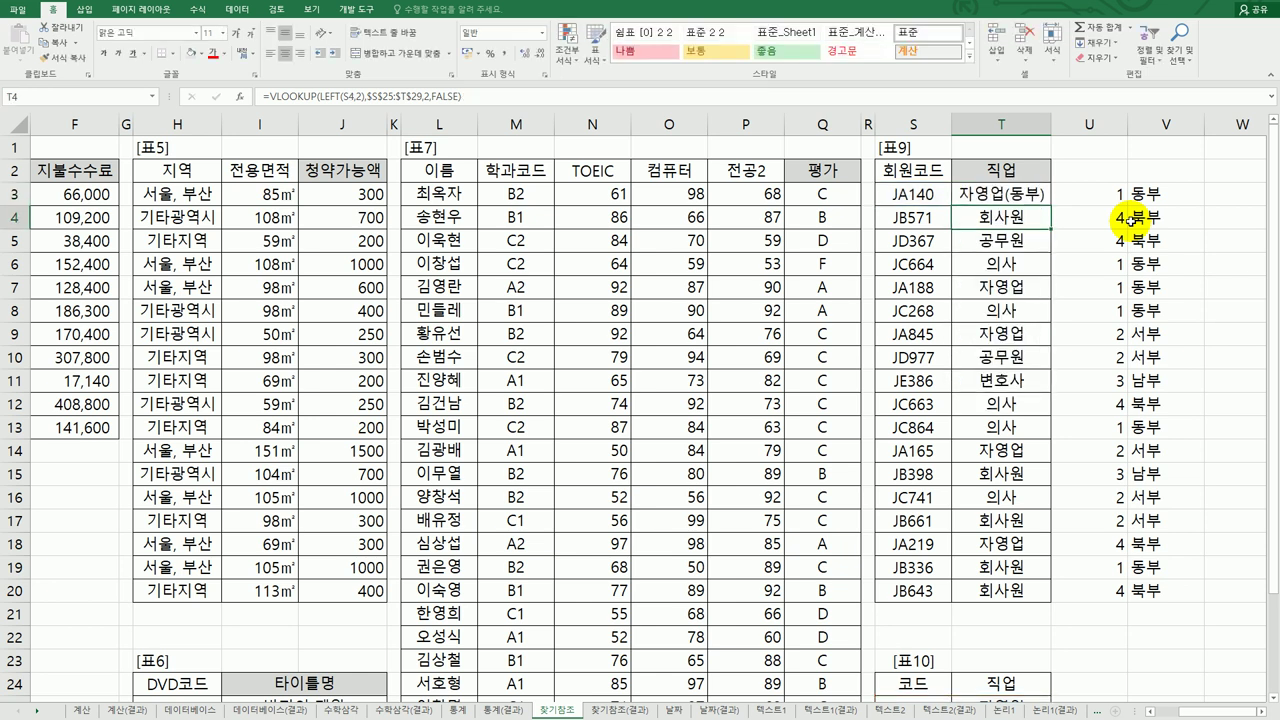
click(1040, 195)
drag(1049, 204, 1022, 598)
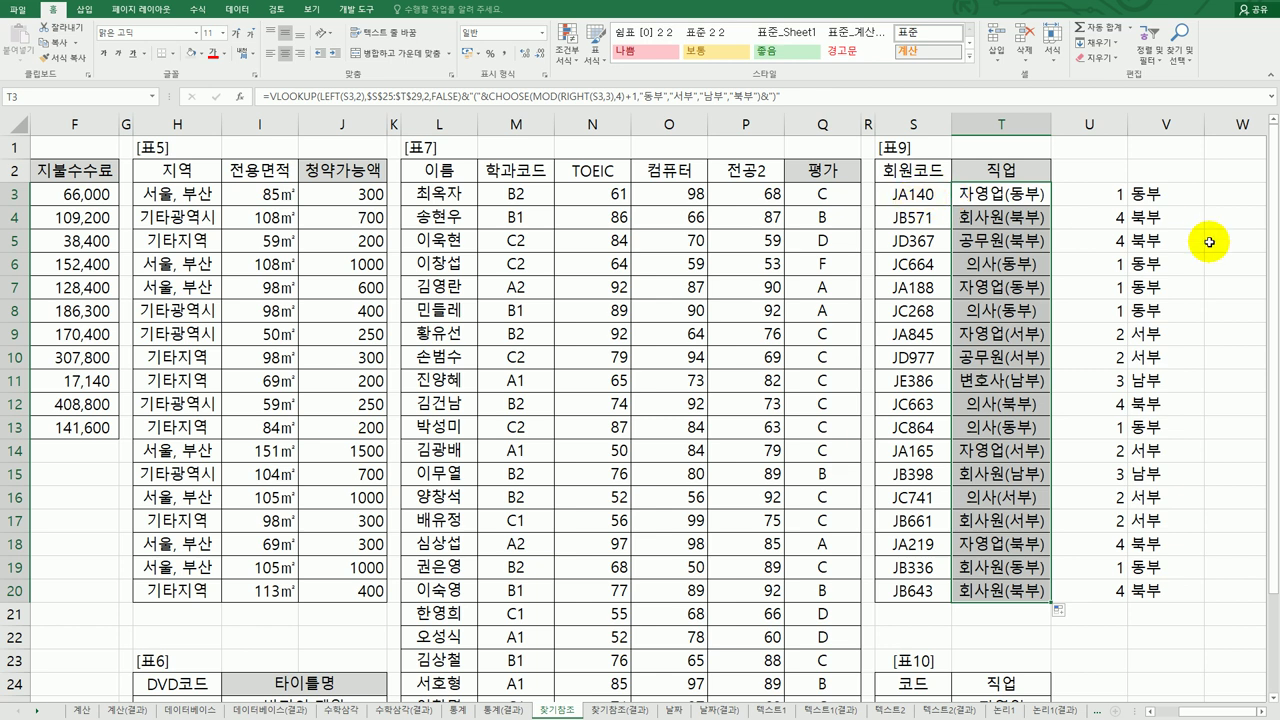
Review the MOD/RIGHT formulas in helper column U against the CHOOSE formulas in column V.
drag(1114, 196, 1101, 589)
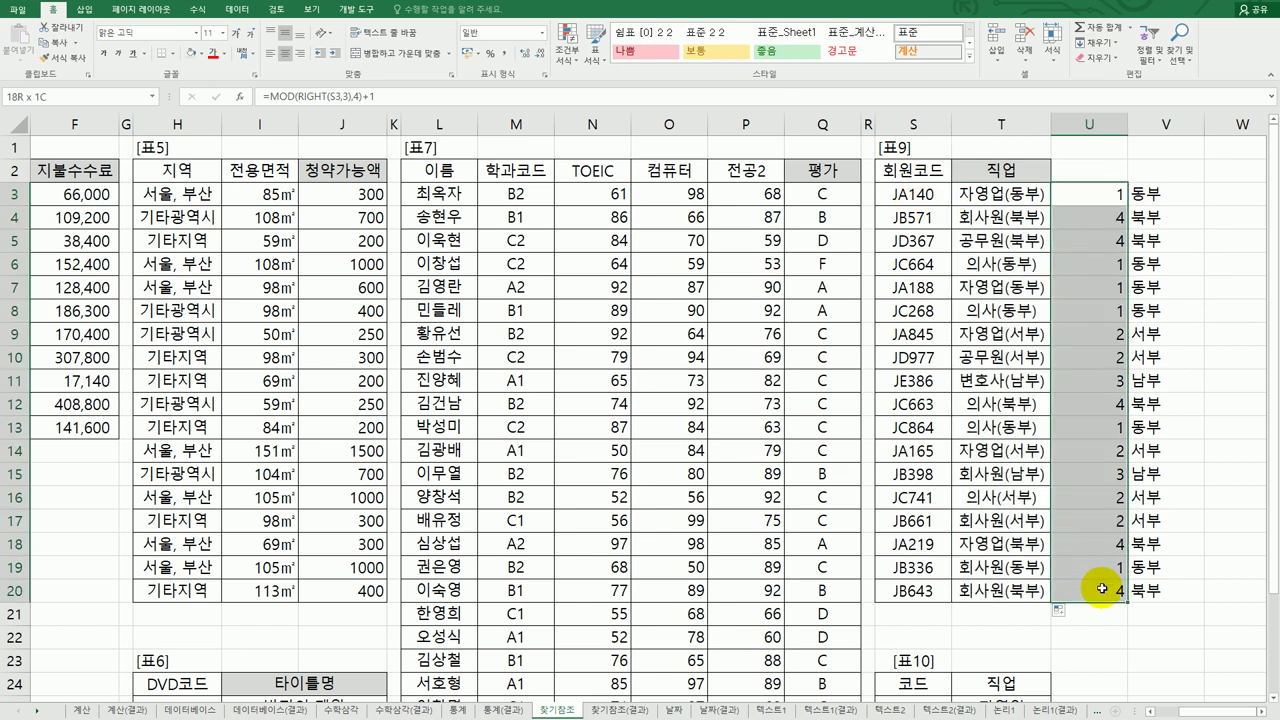
click(1158, 195)
click(1100, 196)
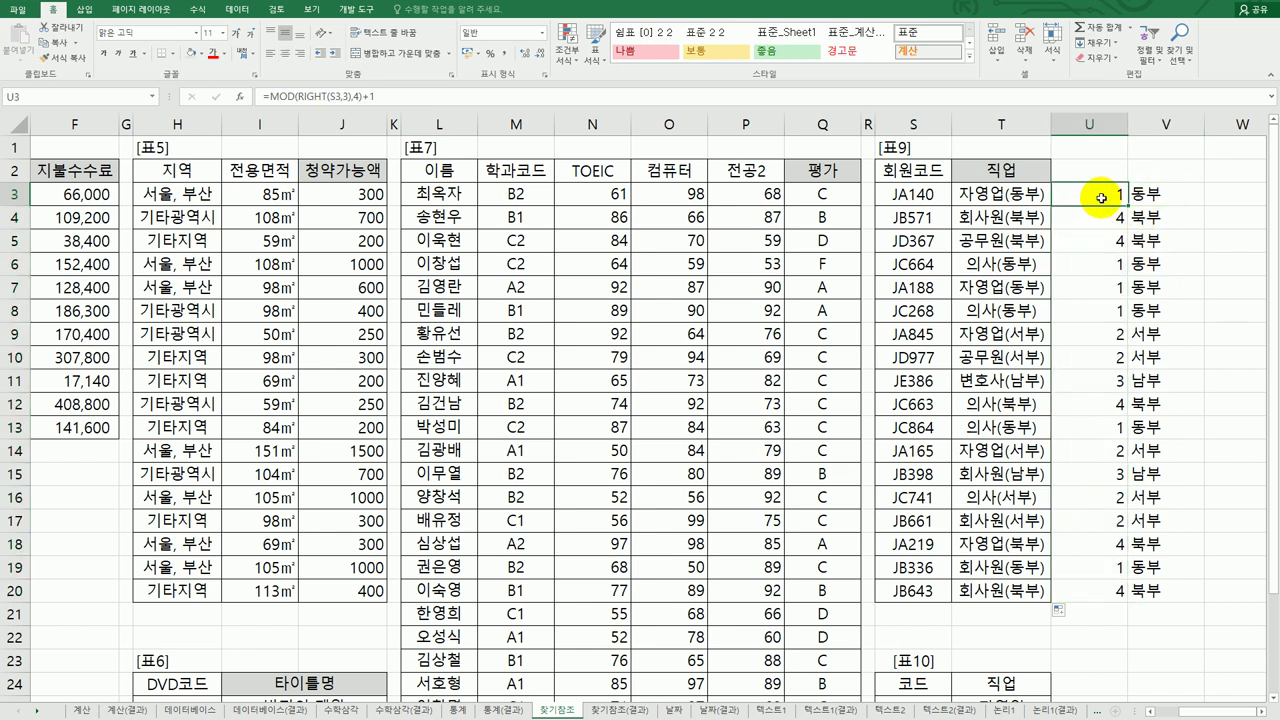
double_click(1104, 195)
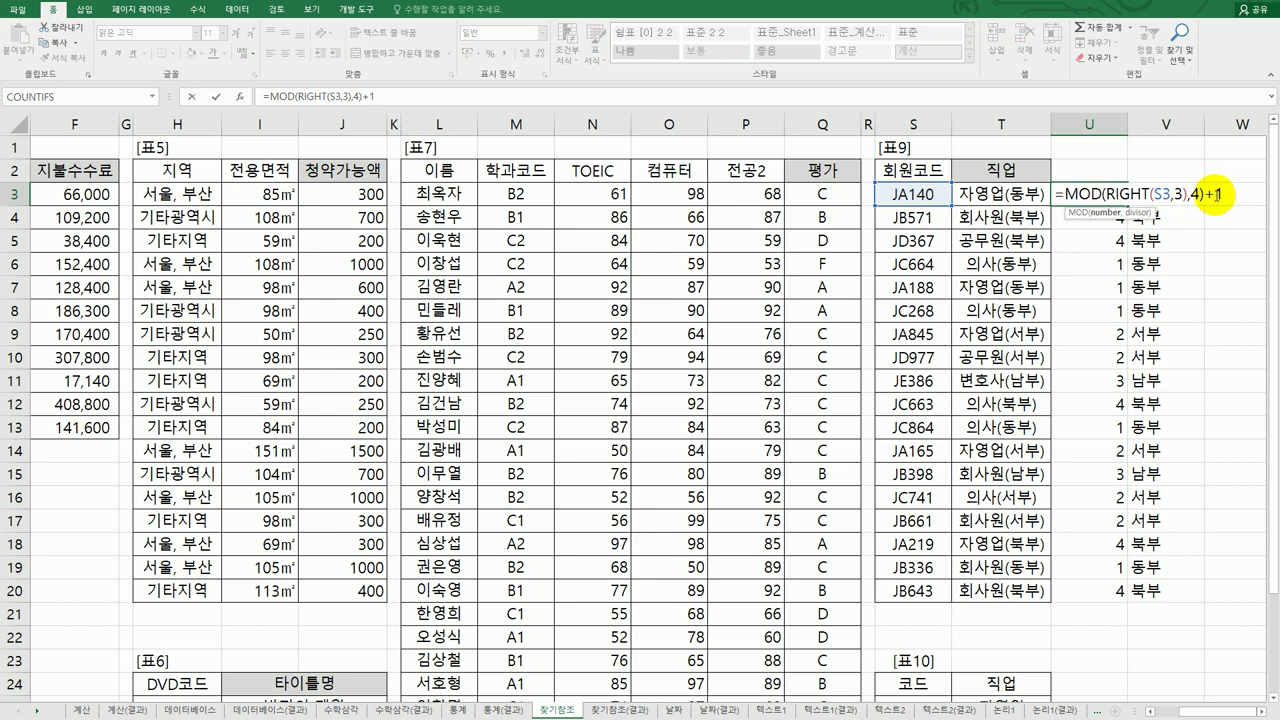
click(1062, 193)
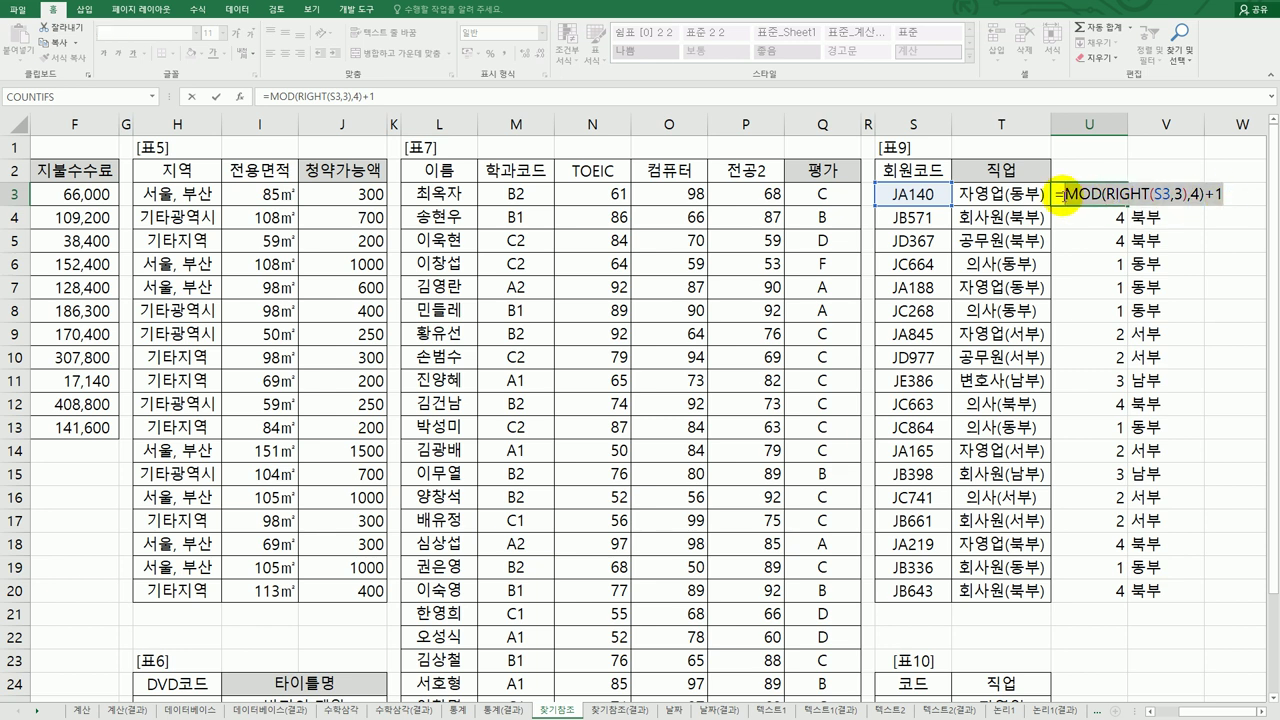
key(Escape)
double_click(1170, 195)
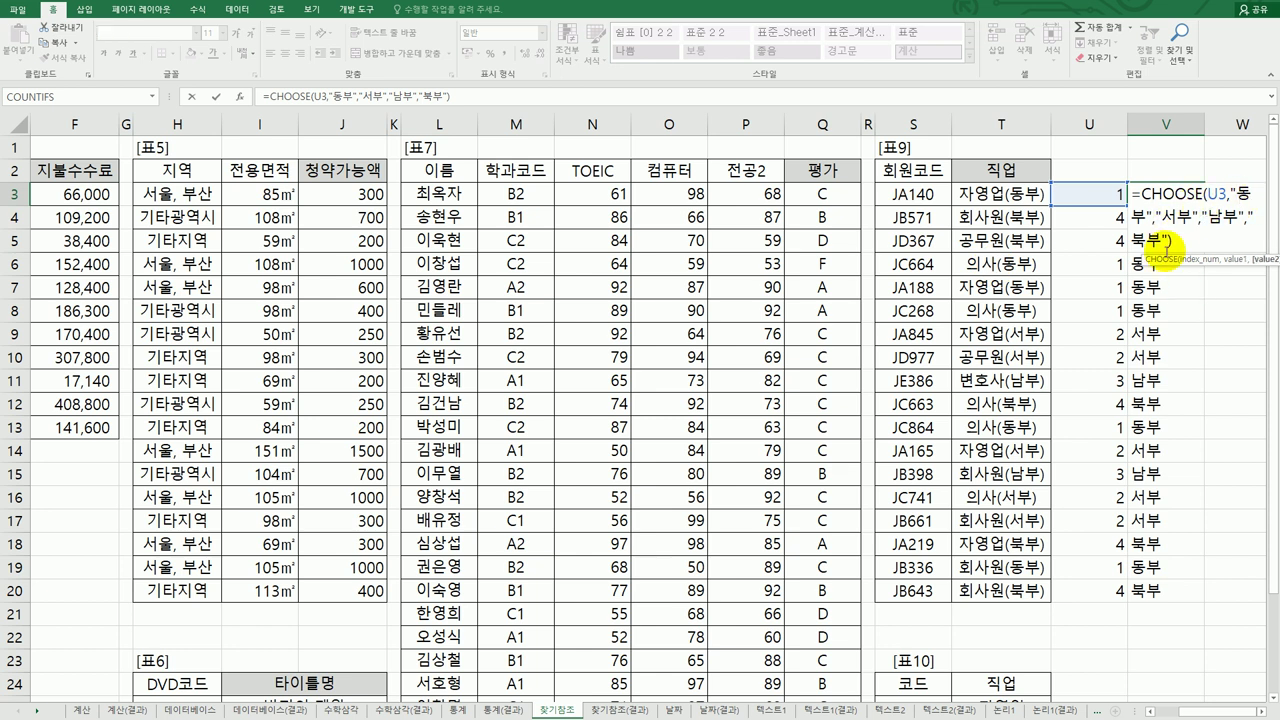
key(Return)
click(1106, 196)
key(Right)
click(1110, 337)
click(1120, 381)
click(1137, 381)
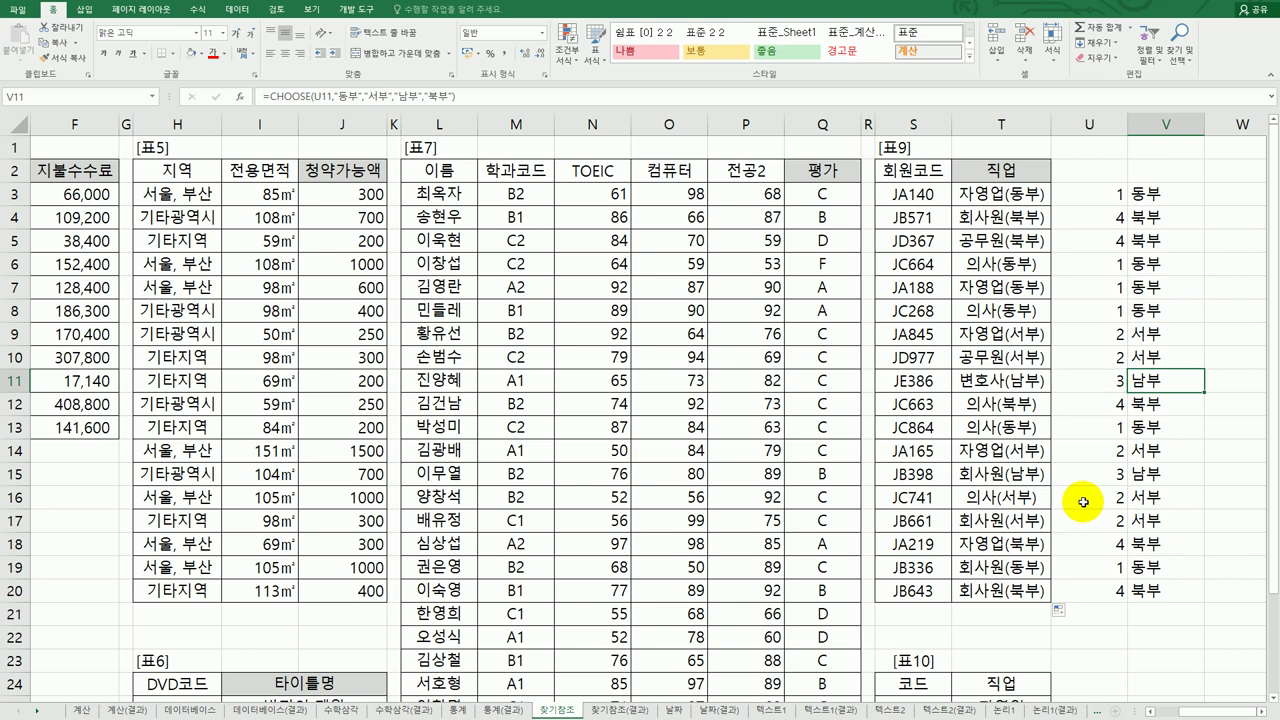
Clear the helper formulas from U3:V20.
drag(1109, 197, 1163, 589)
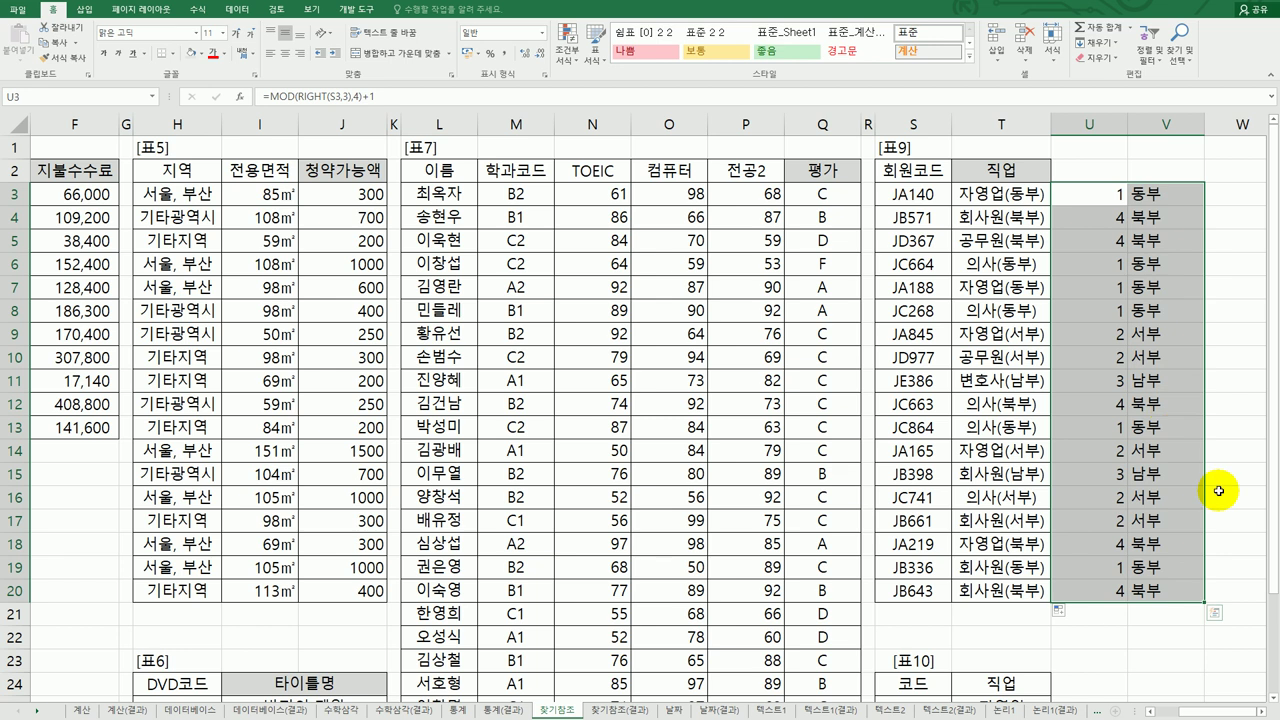
key(Delete)
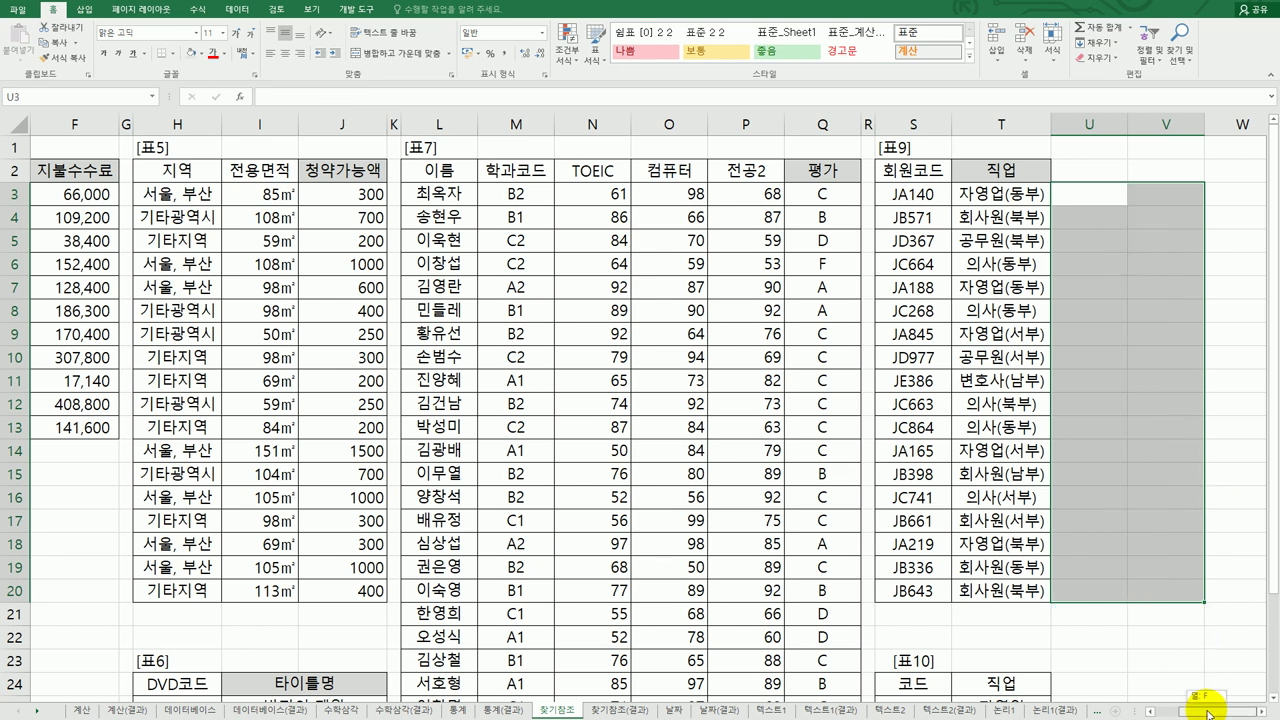
Examine the MATCH function nested as the row number of the HLOOKUP formula in F3 of 표1.
drag(1210, 714, 1160, 700)
scroll(1200, 600, down, 2)
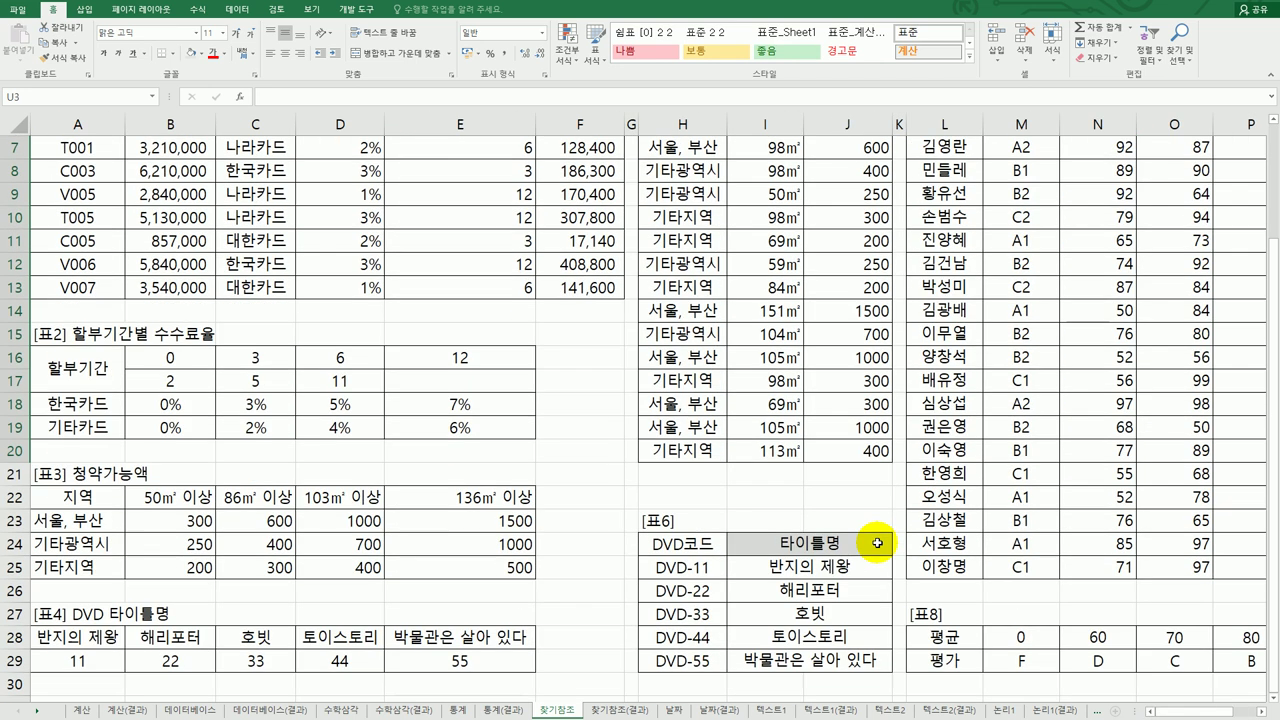
scroll(877, 543, up, 2)
double_click(576, 194)
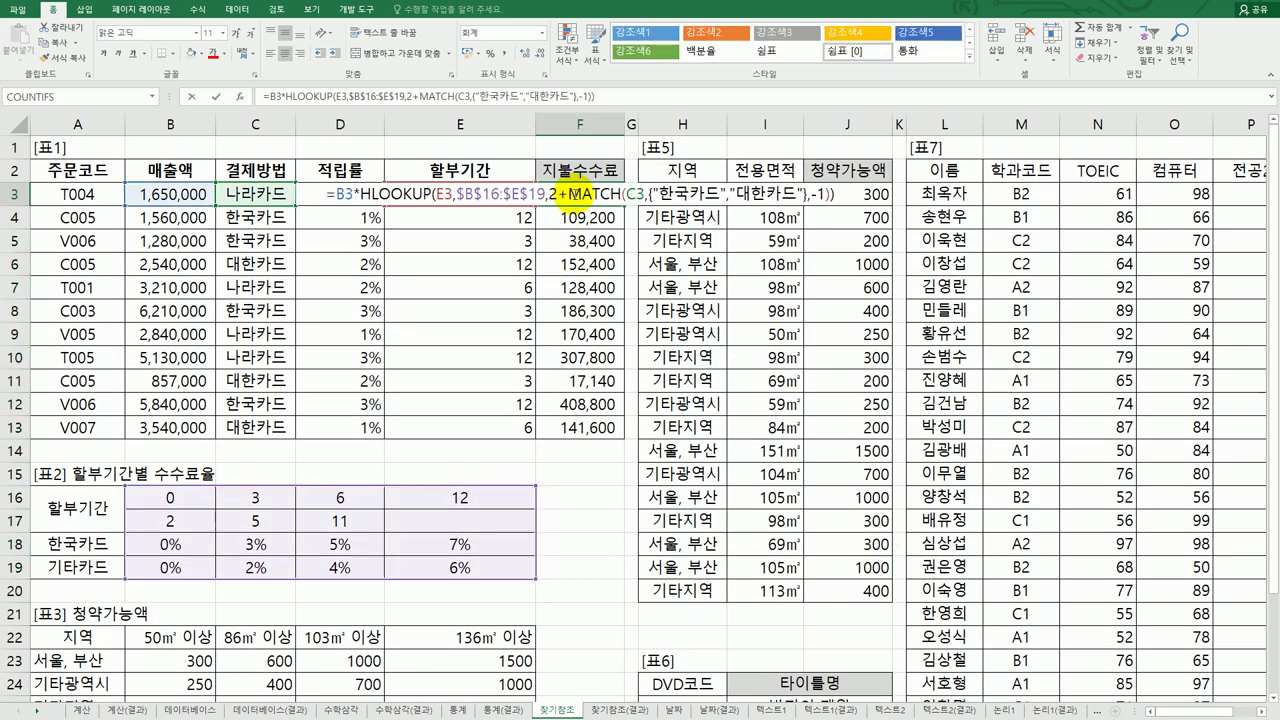
drag(575, 193, 830, 196)
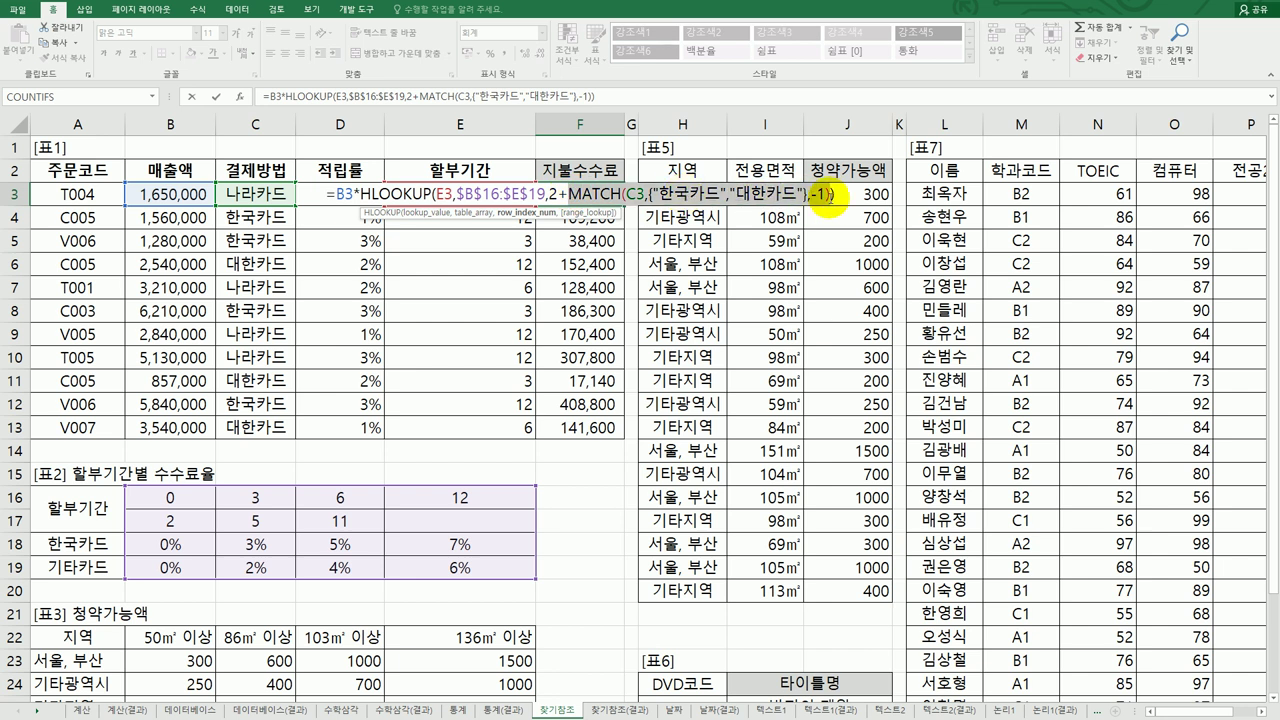
key(Escape)
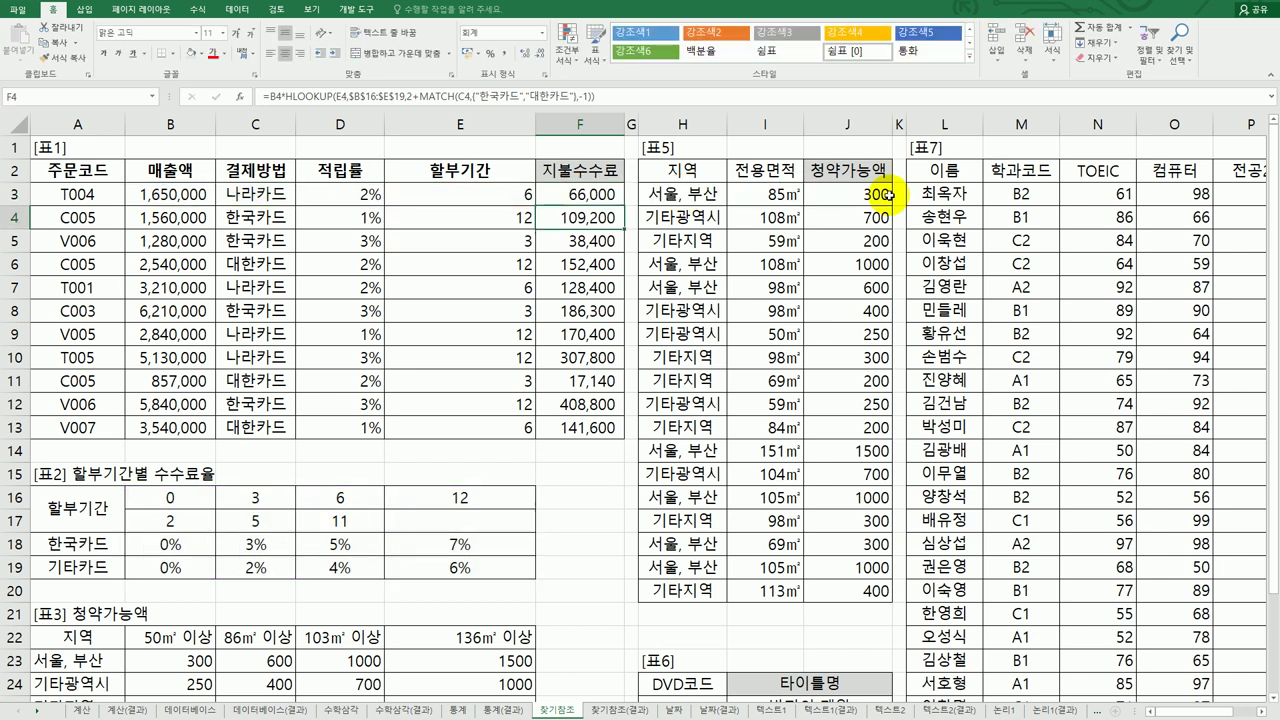
Examine the row and column MATCH arguments inside the INDEX formula in J3 of 표5.
click(830, 195)
double_click(830, 195)
drag(958, 195, 1148, 199)
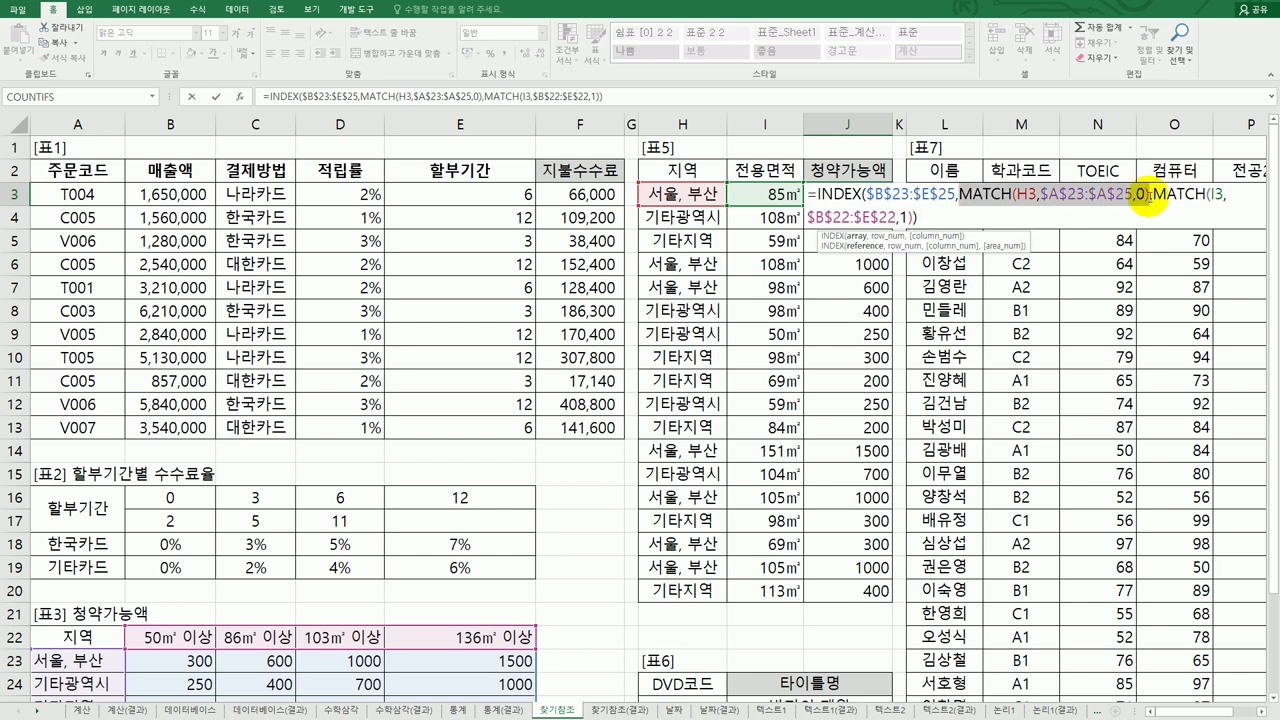
click(904, 217)
key(BackSpace)
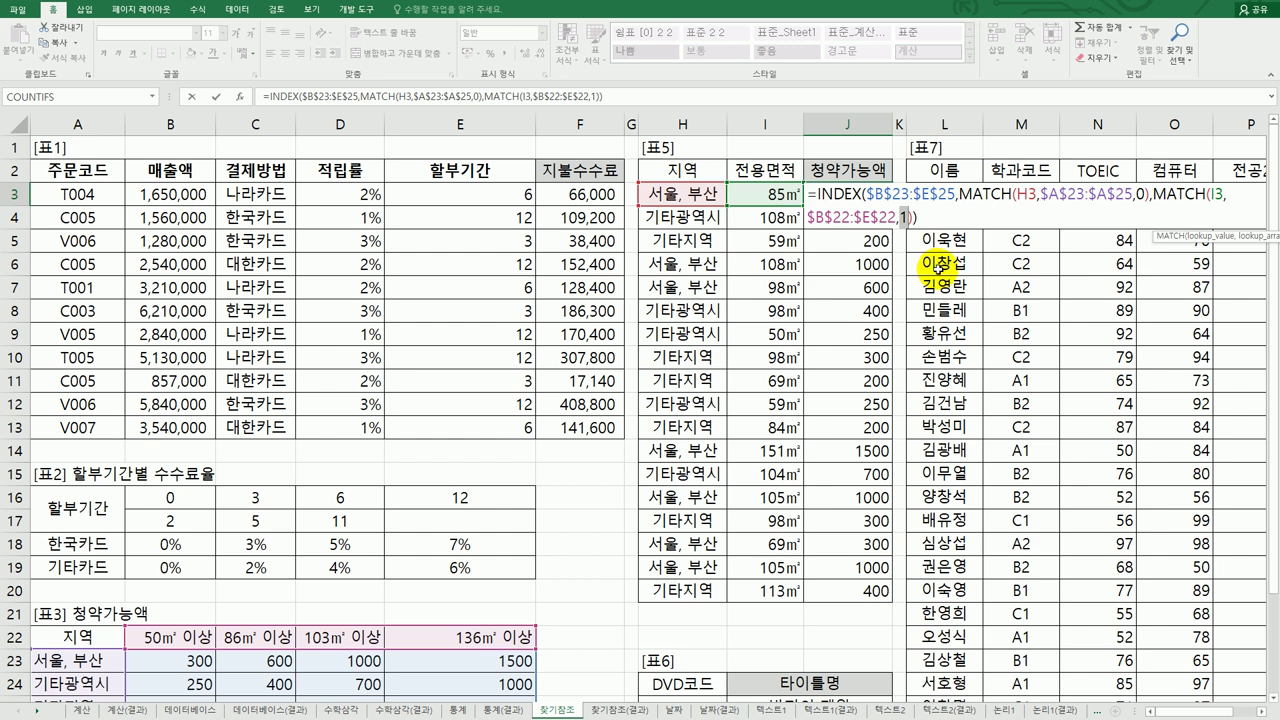
key(Return)
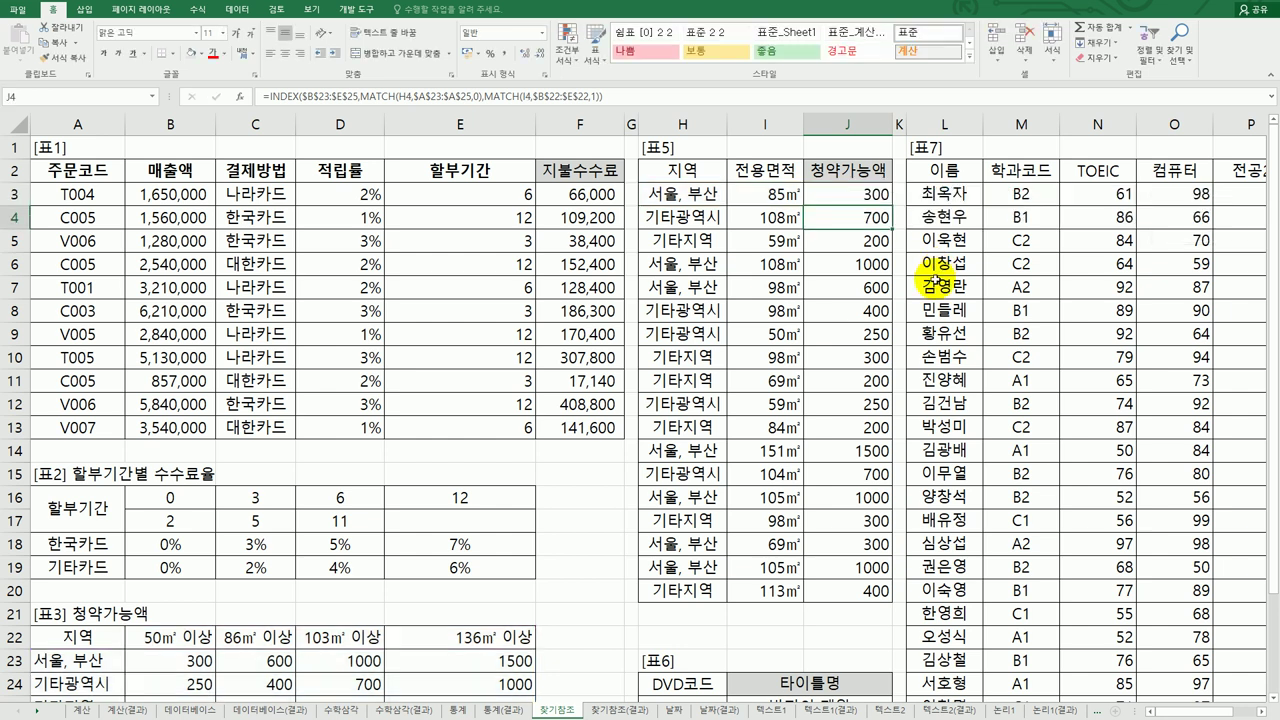
Examine the LOOKUP formula for the first 타이틀명 in 표6, including its lookup and result vectors.
scroll(937, 267, down, 4)
double_click(852, 428)
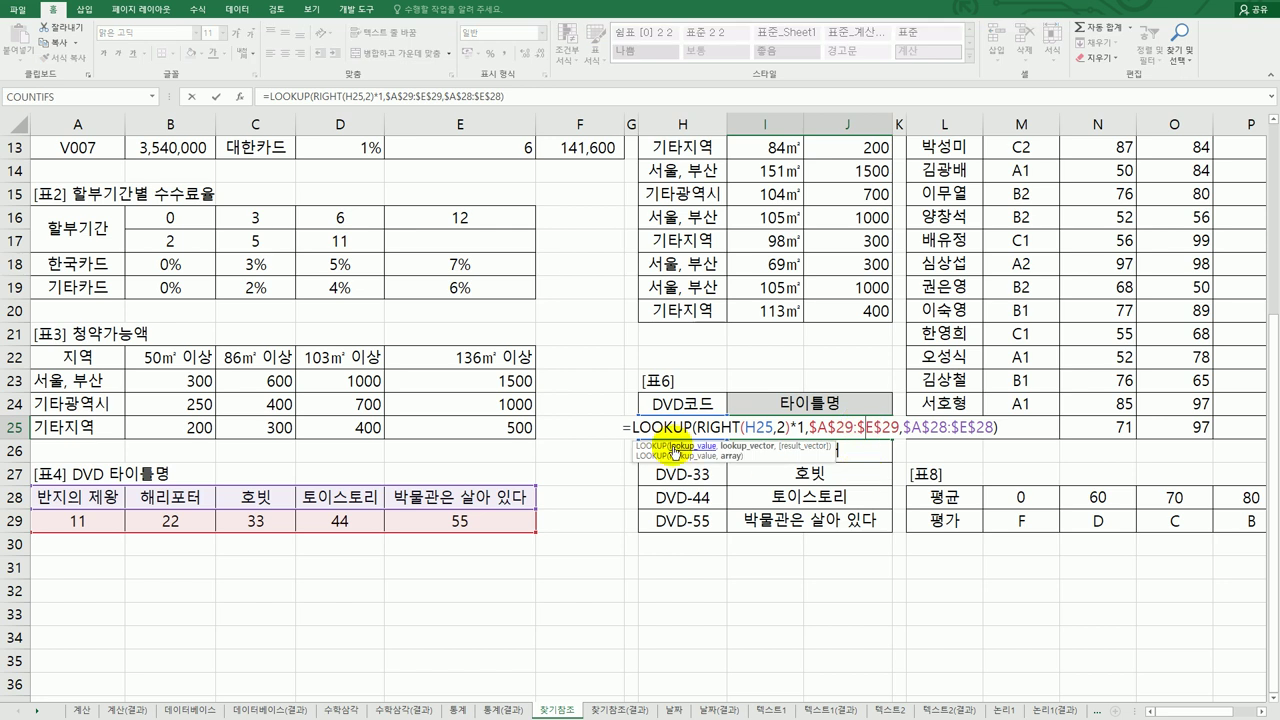
drag(632, 428, 692, 428)
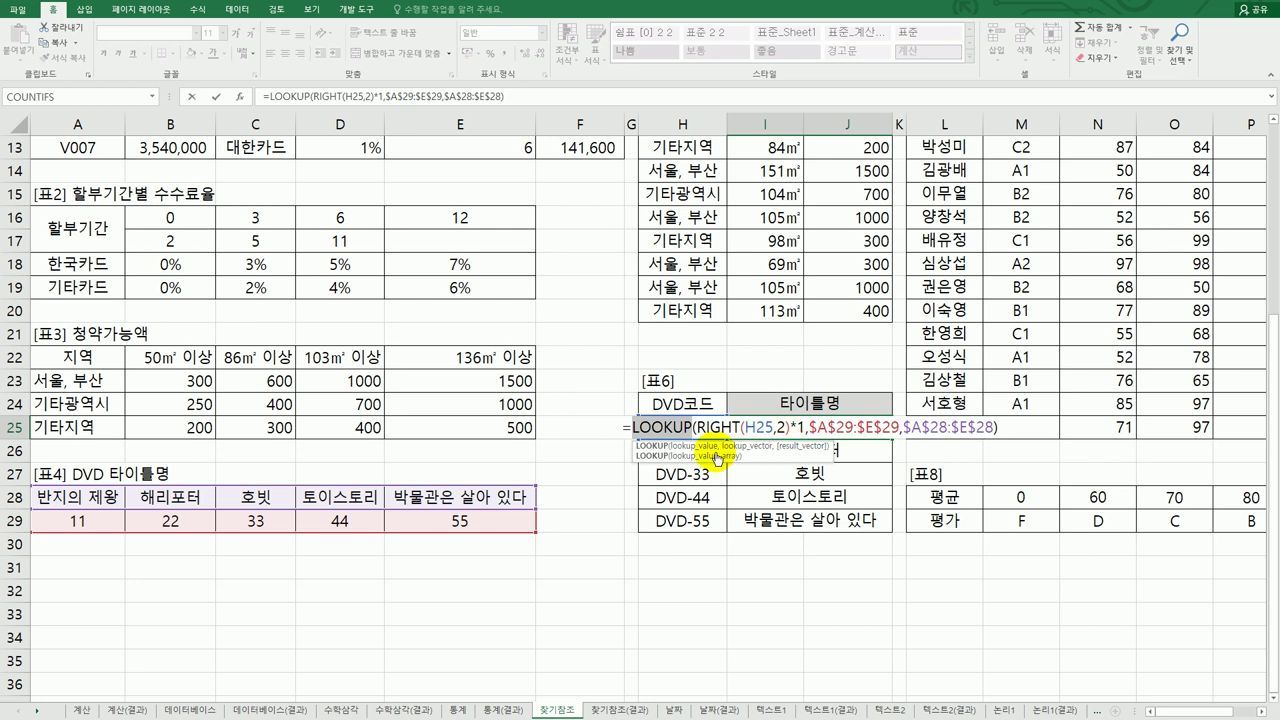
drag(806, 427, 997, 428)
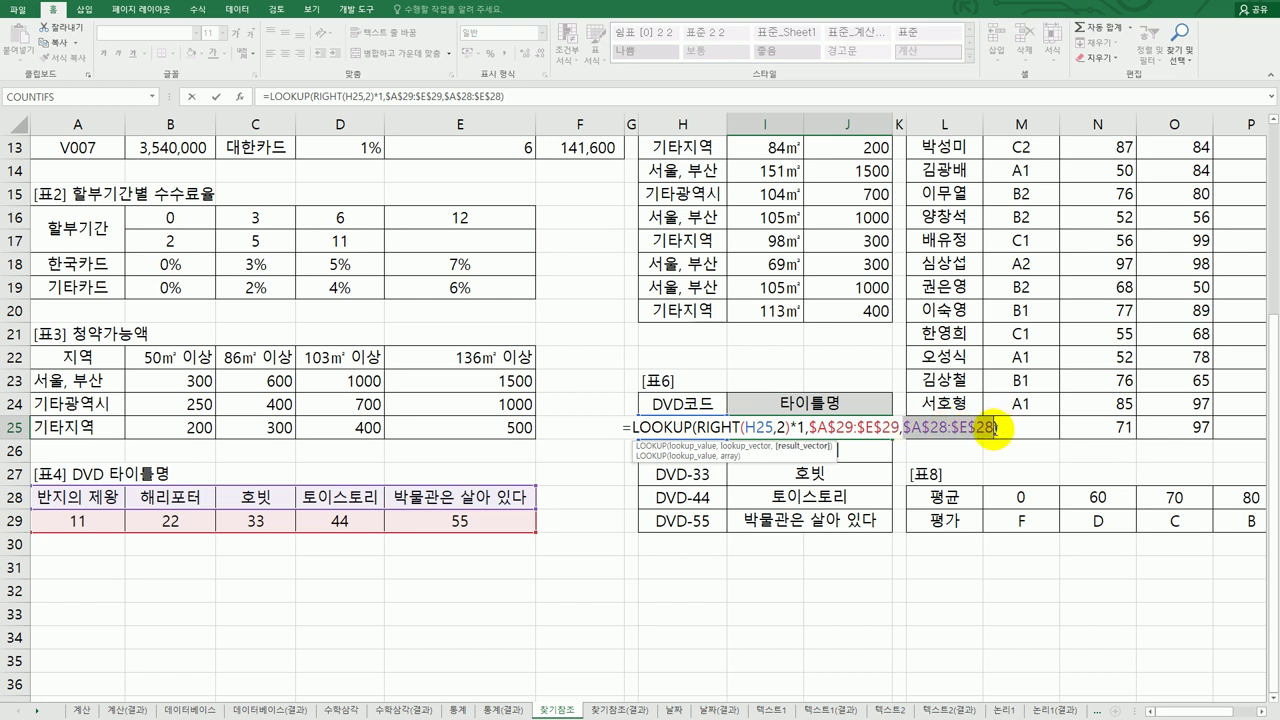
key(Return)
Examine the SUMPRODUCT lookup value in Q3's HLOOKUP formula in 표7 and the 표8 grade table it references.
scroll(1113, 428, up, 4)
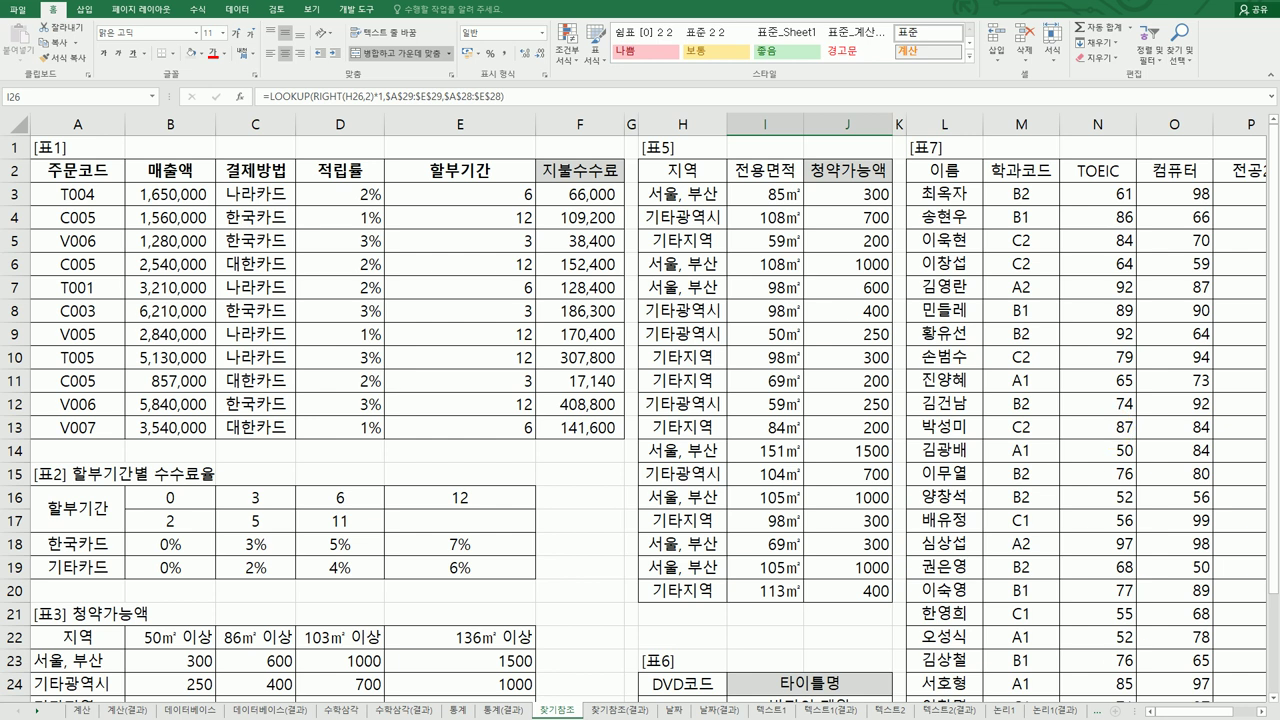
scroll(1190, 705, right, 3)
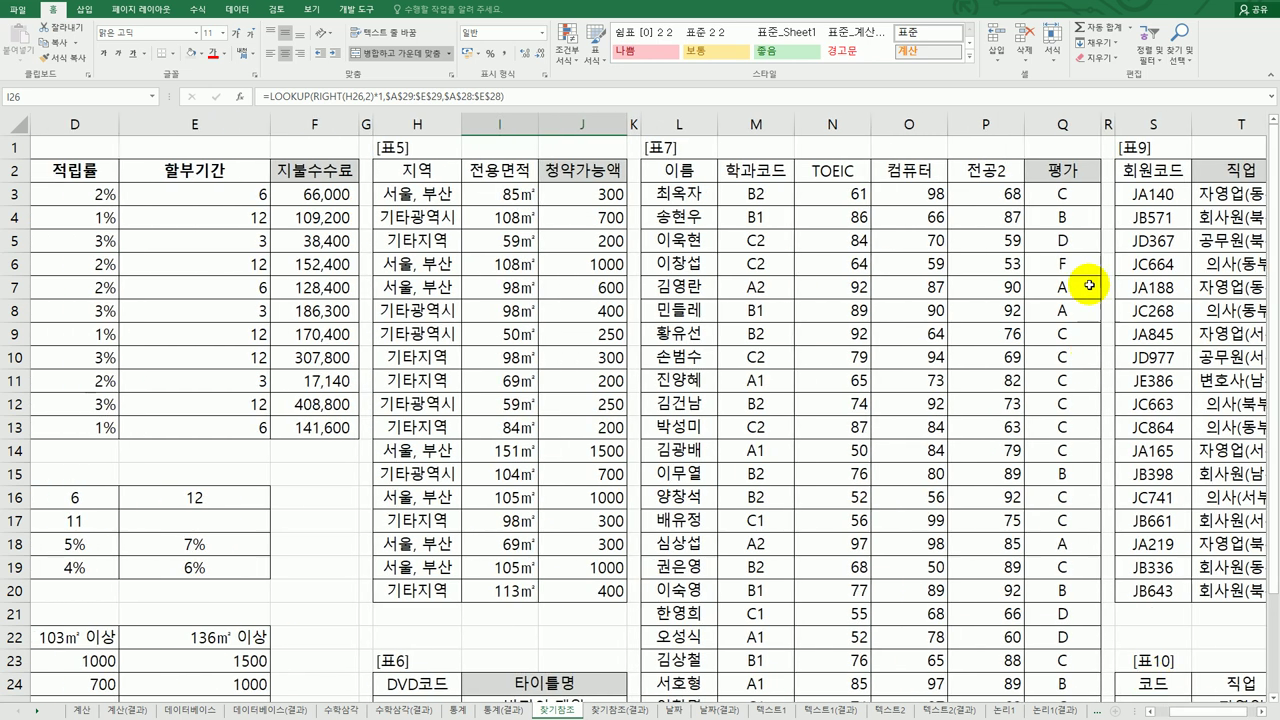
click(1076, 200)
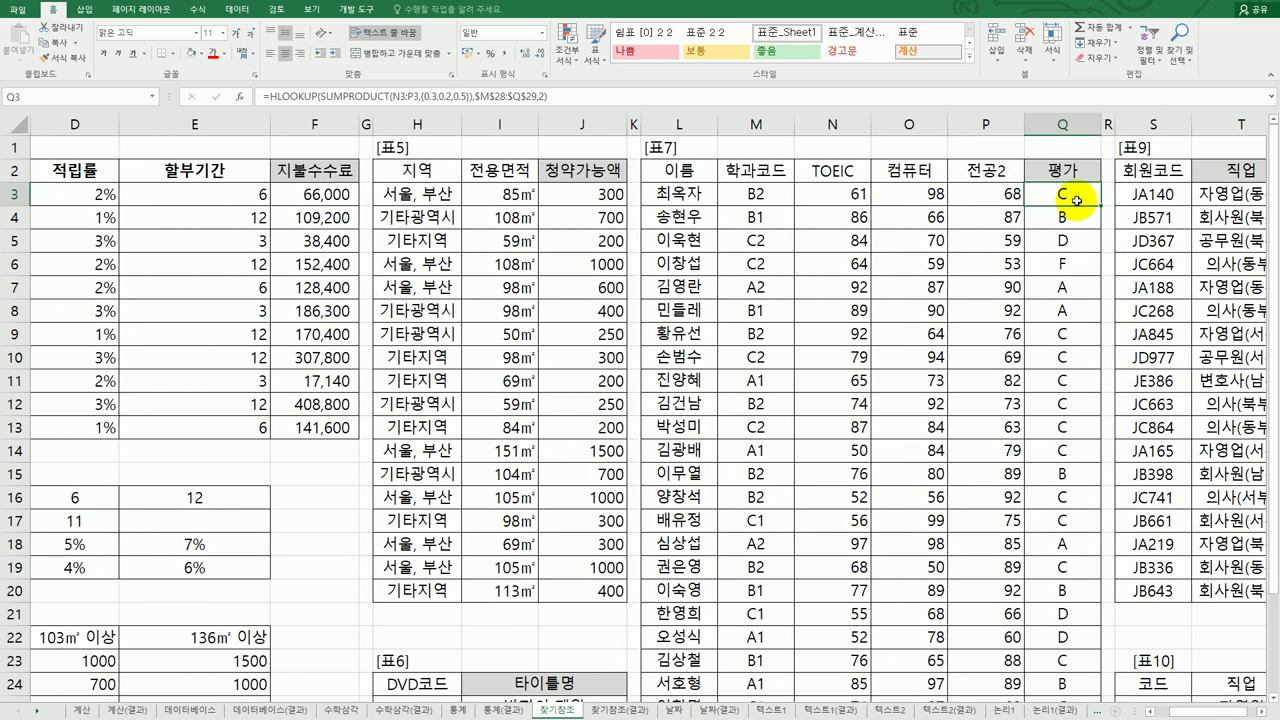
double_click(1082, 195)
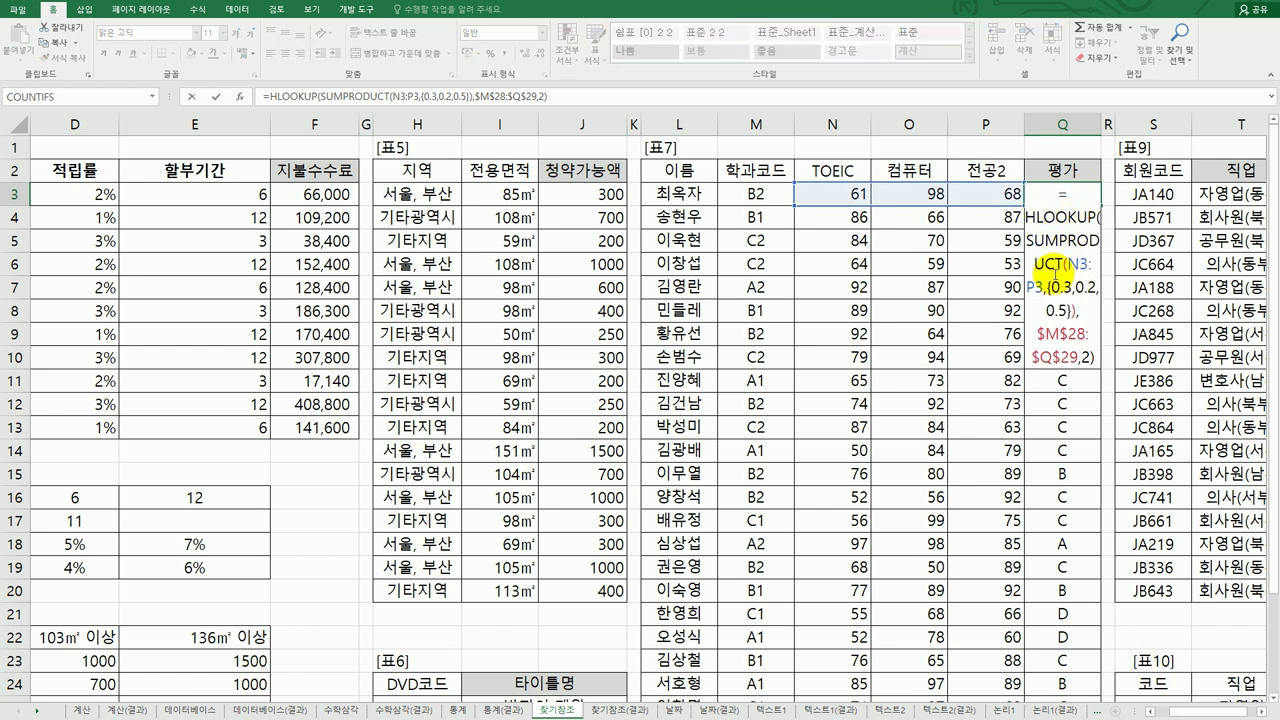
drag(1030, 240, 1062, 310)
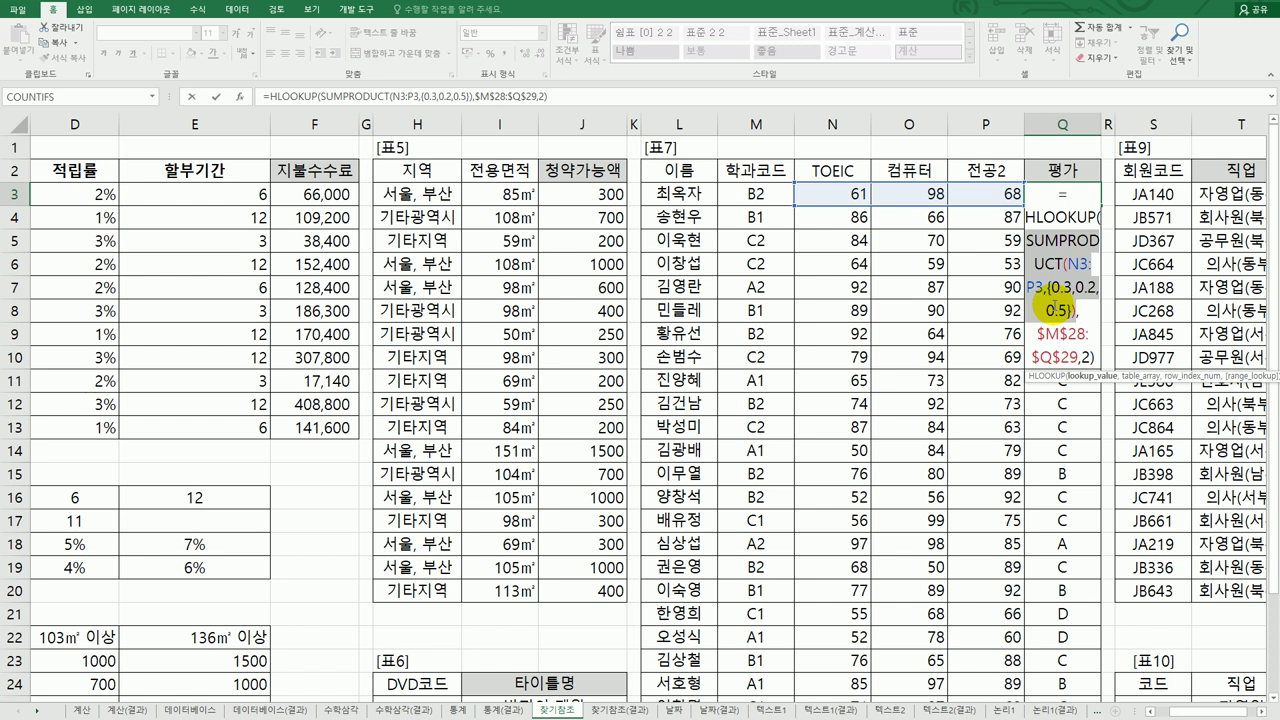
key(Return)
scroll(1094, 333, down, 6)
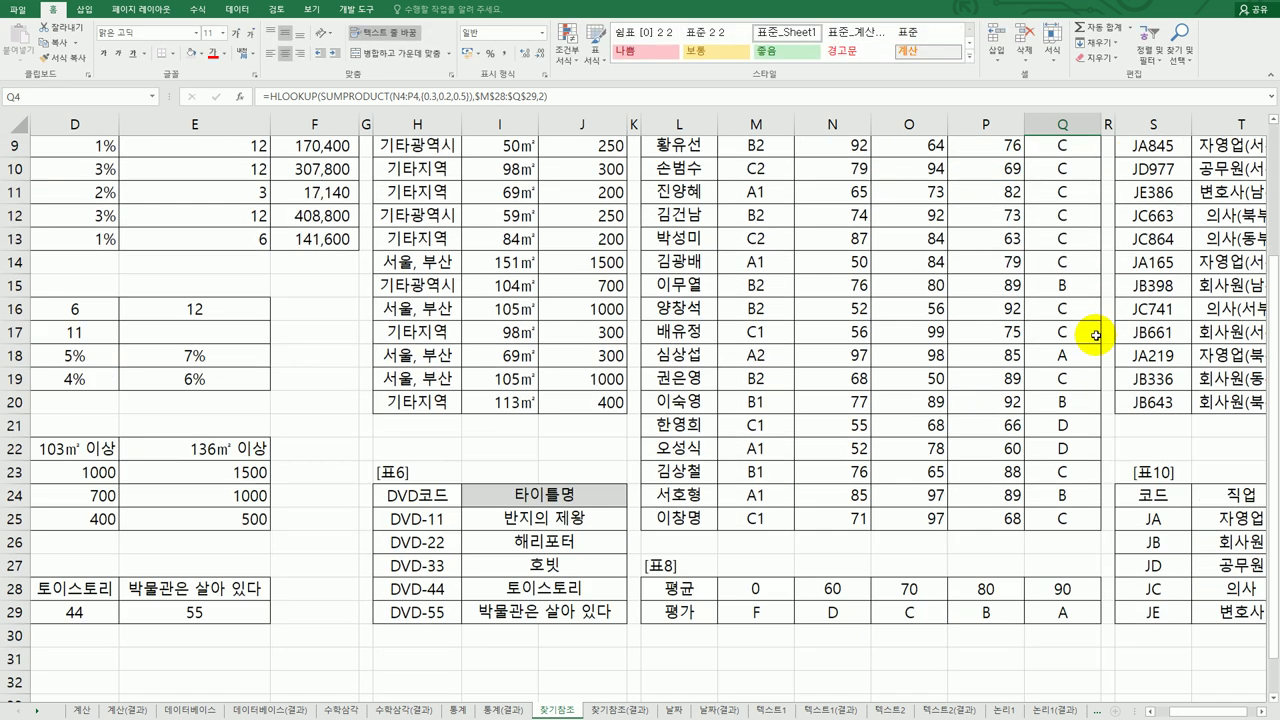
scroll(1094, 336, up, 6)
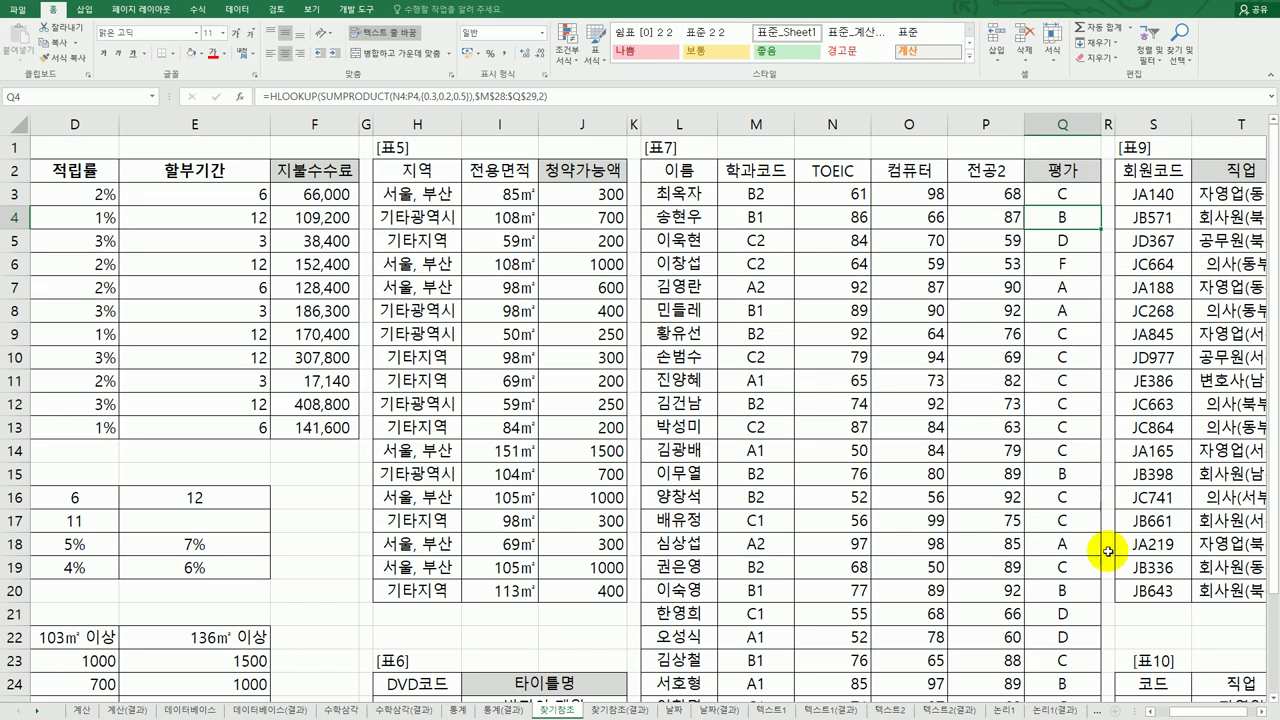
Examine the MOD/RIGHT index argument of CHOOSE in T3's 직업 formula in 표9.
drag(1198, 712, 1206, 712)
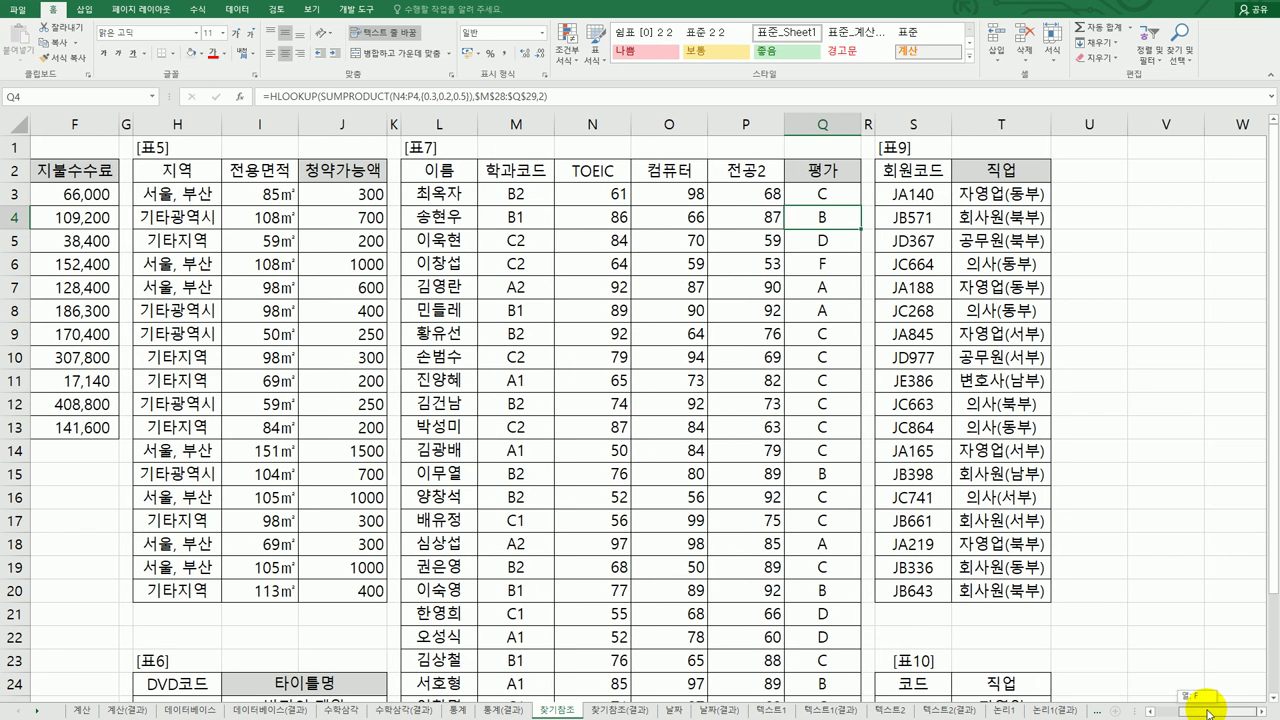
double_click(1000, 193)
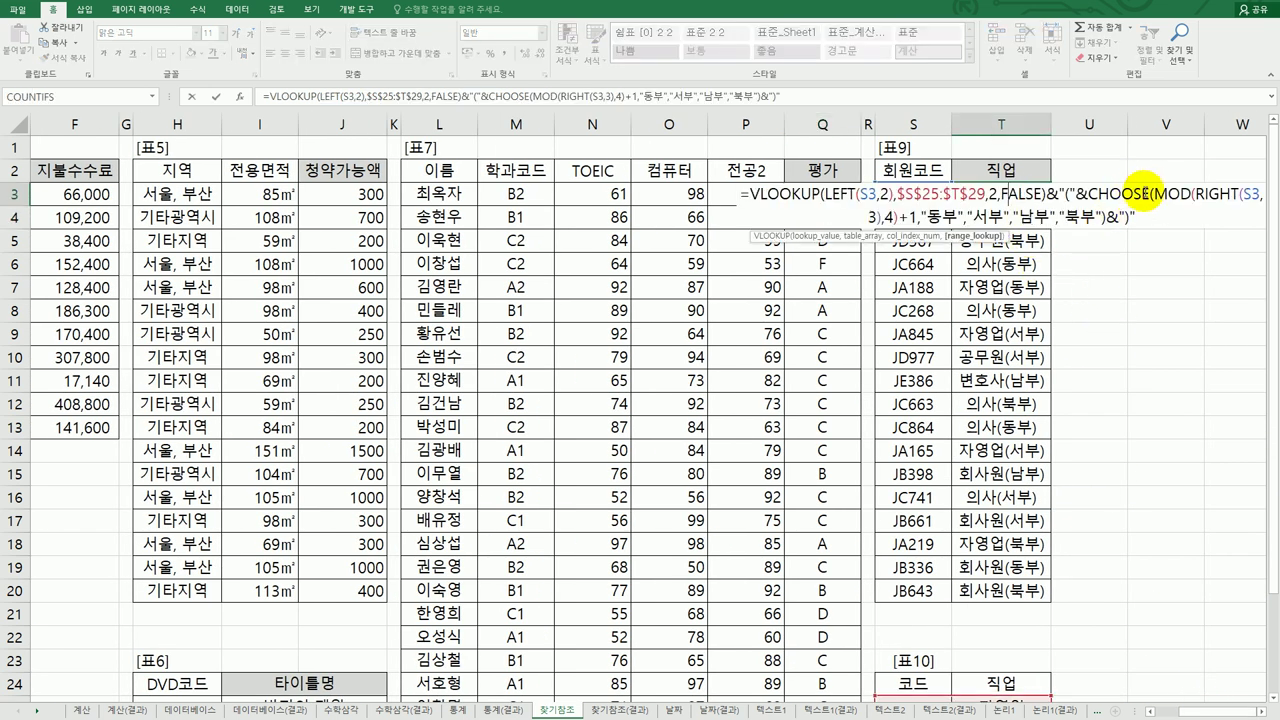
drag(1150, 193, 882, 214)
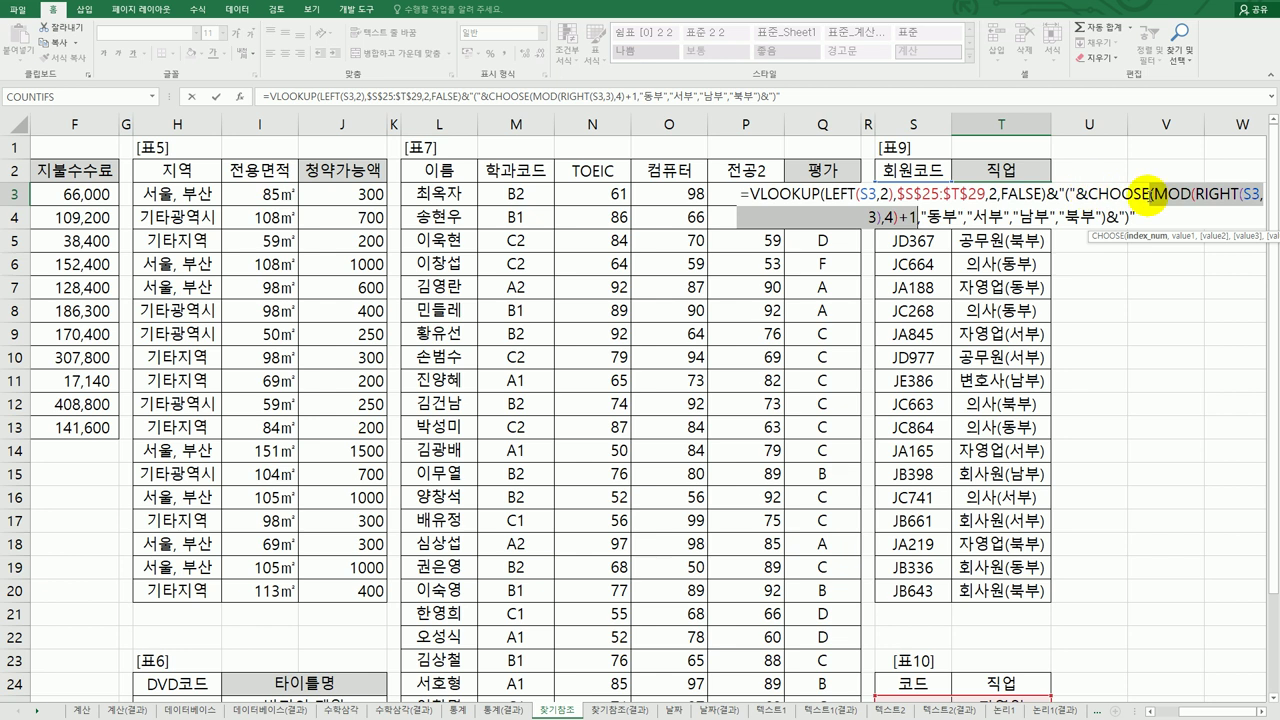
click(912, 216)
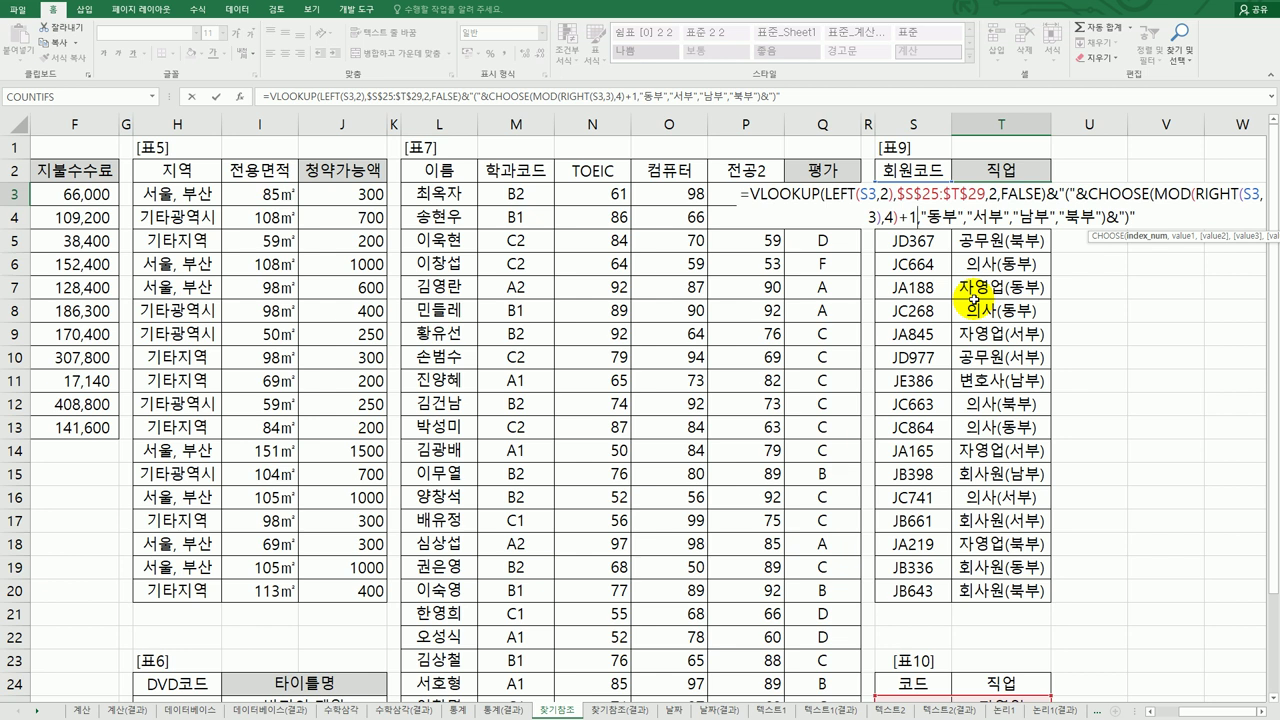
key(ctrl+Return)
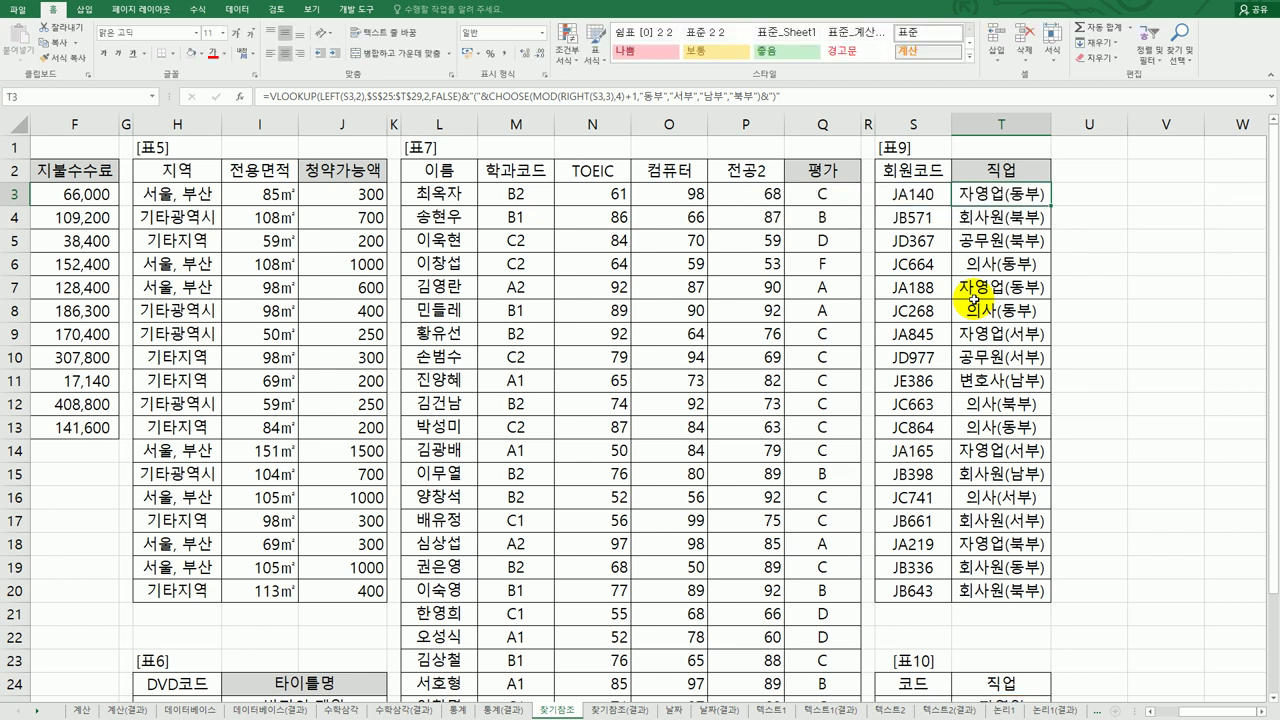